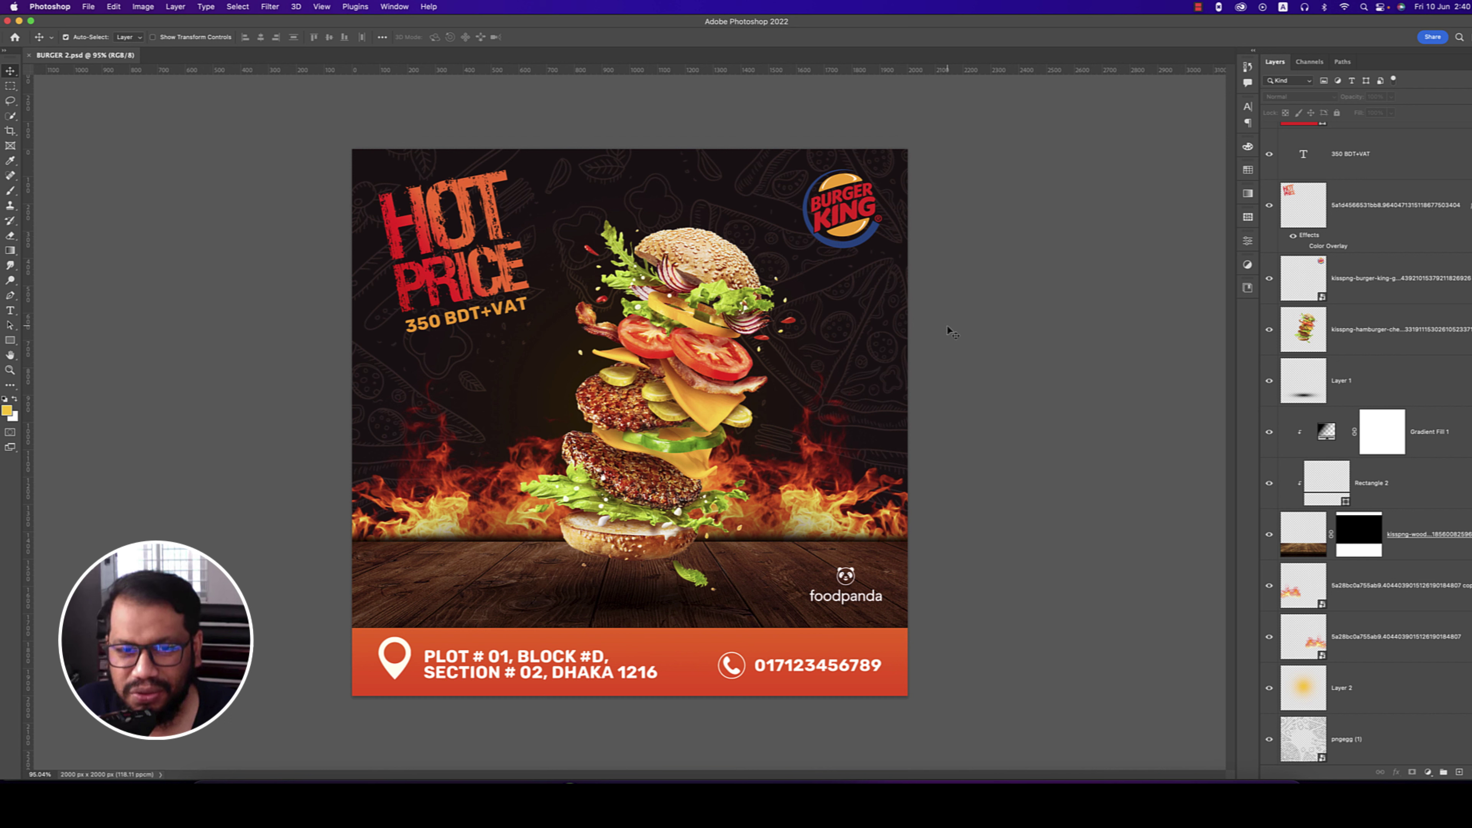
- Save the poster, then start a new document from the 2000 × 2000 px preset
{"action": "key", "text": "super+s"}
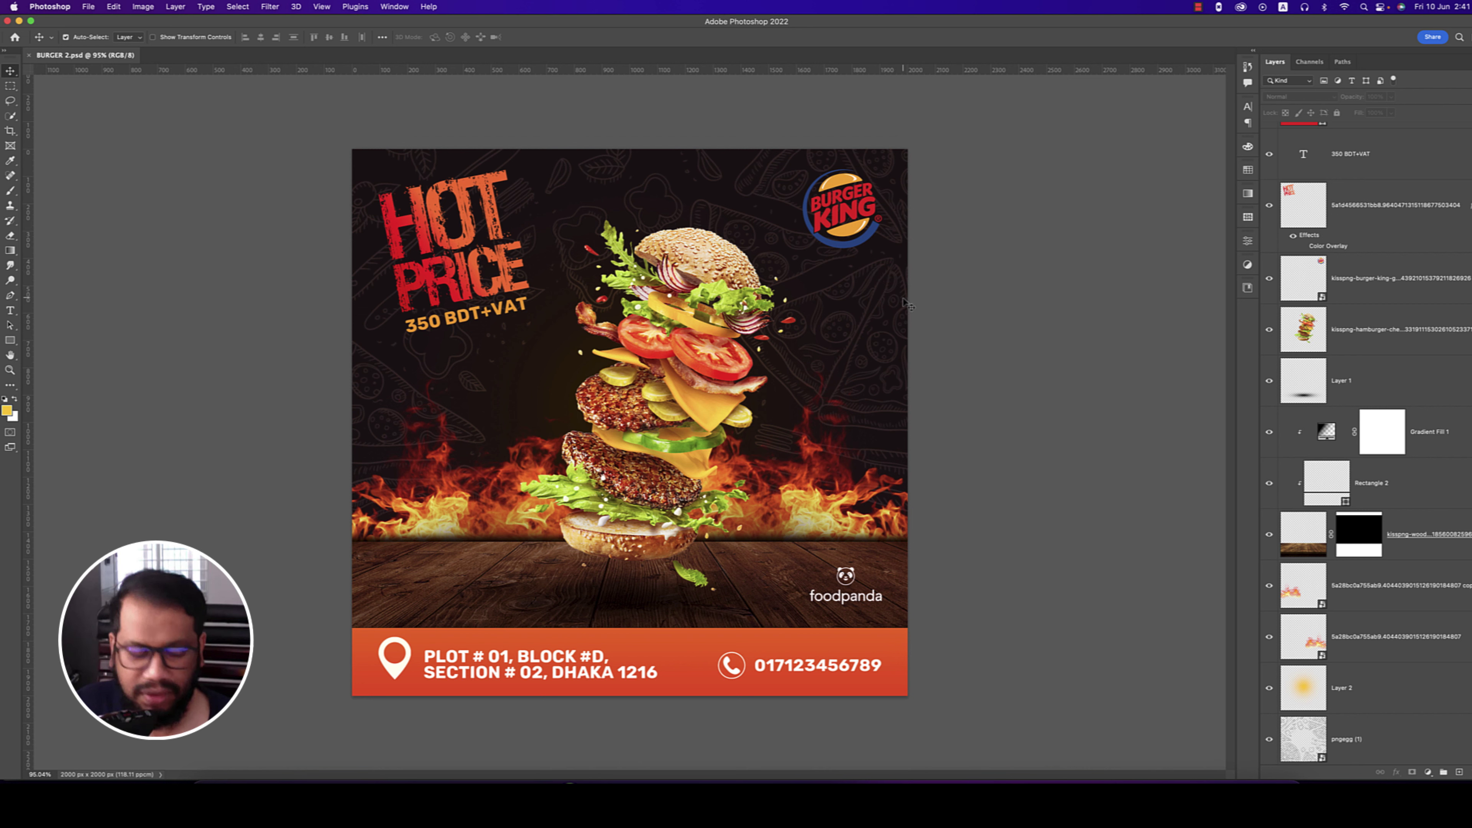
{"action": "key", "text": "super+s"}
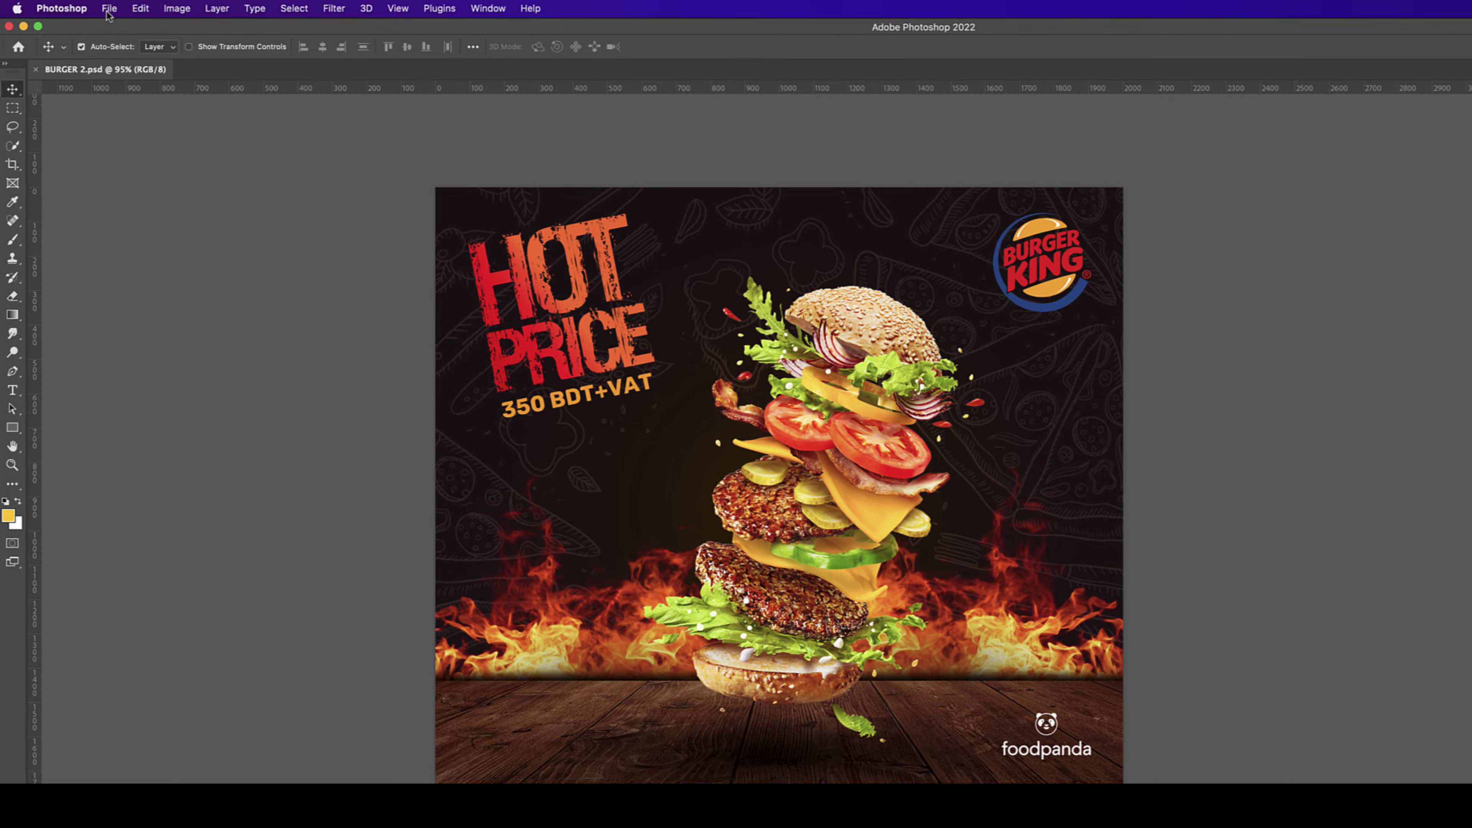
{"action": "left_click", "coordinate": [88, 7]}
{"action": "left_click", "coordinate": [140, 33]}
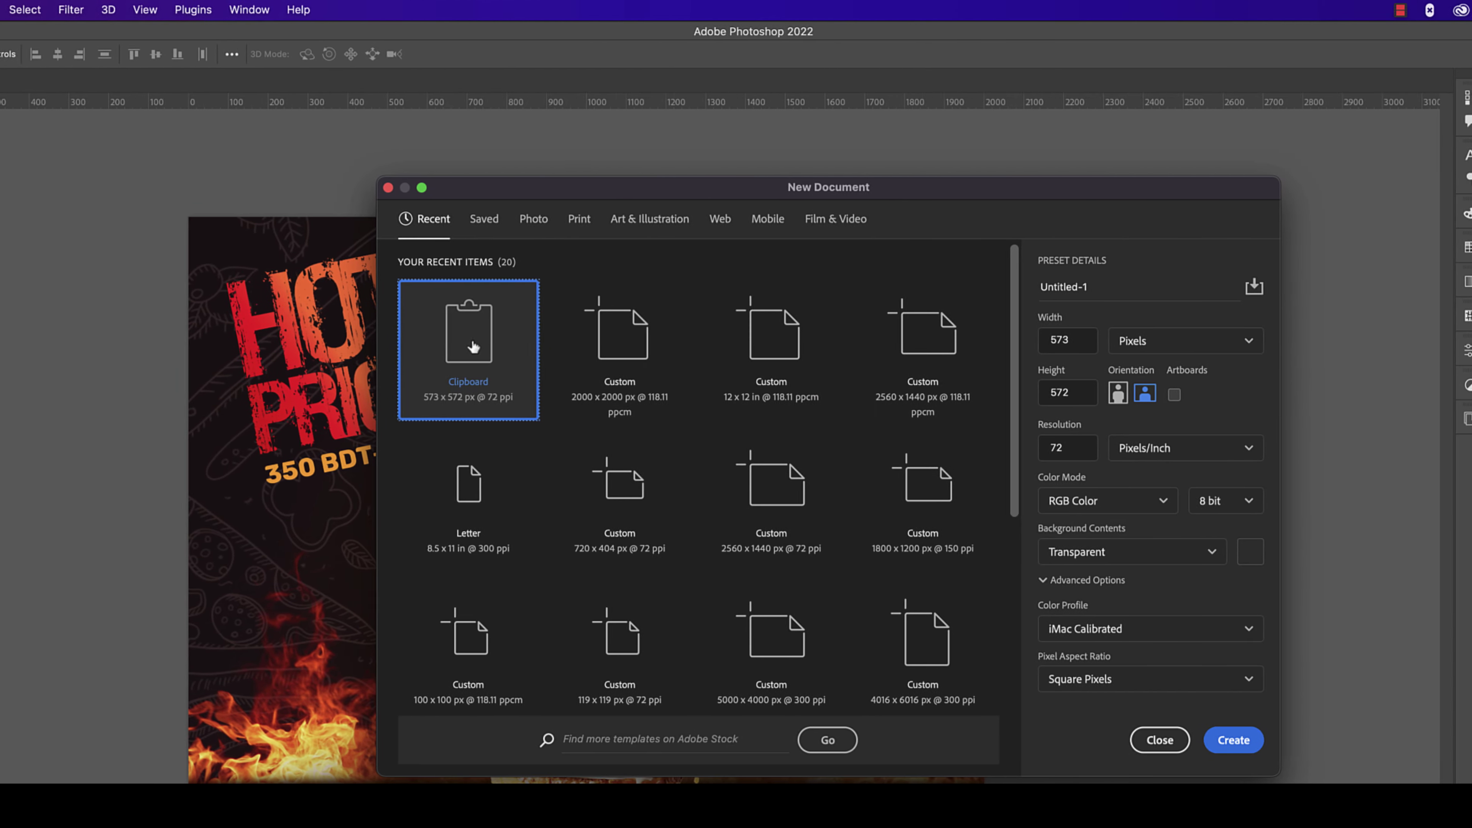
{"action": "left_click", "coordinate": [596, 352]}
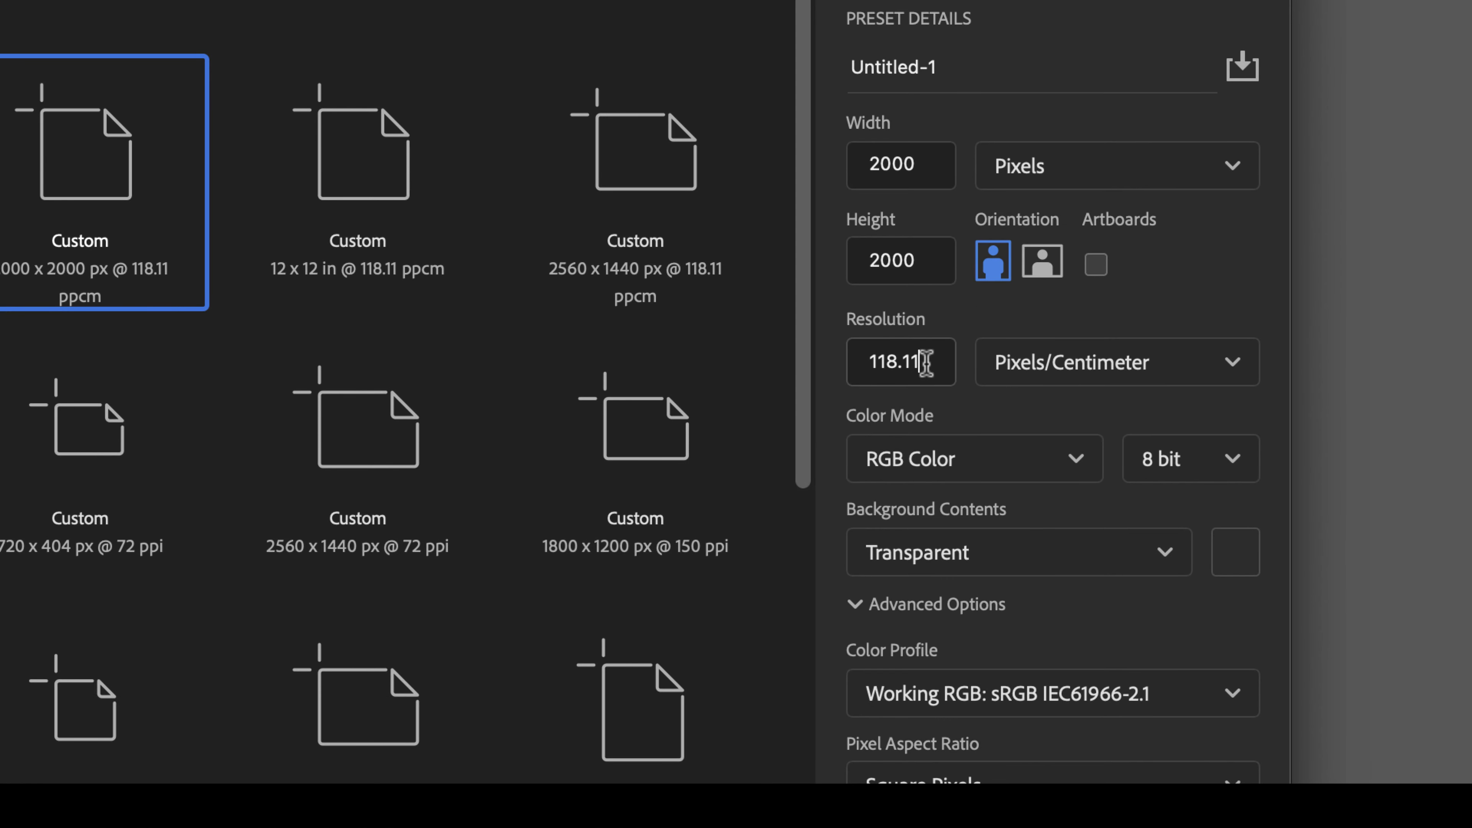
- Set the resolution to 300, name the document insta, and create it
{"action": "left_click_drag", "start_coordinate": [927, 364], "coordinate": [769, 356]}
{"action": "type", "text": "3000"}
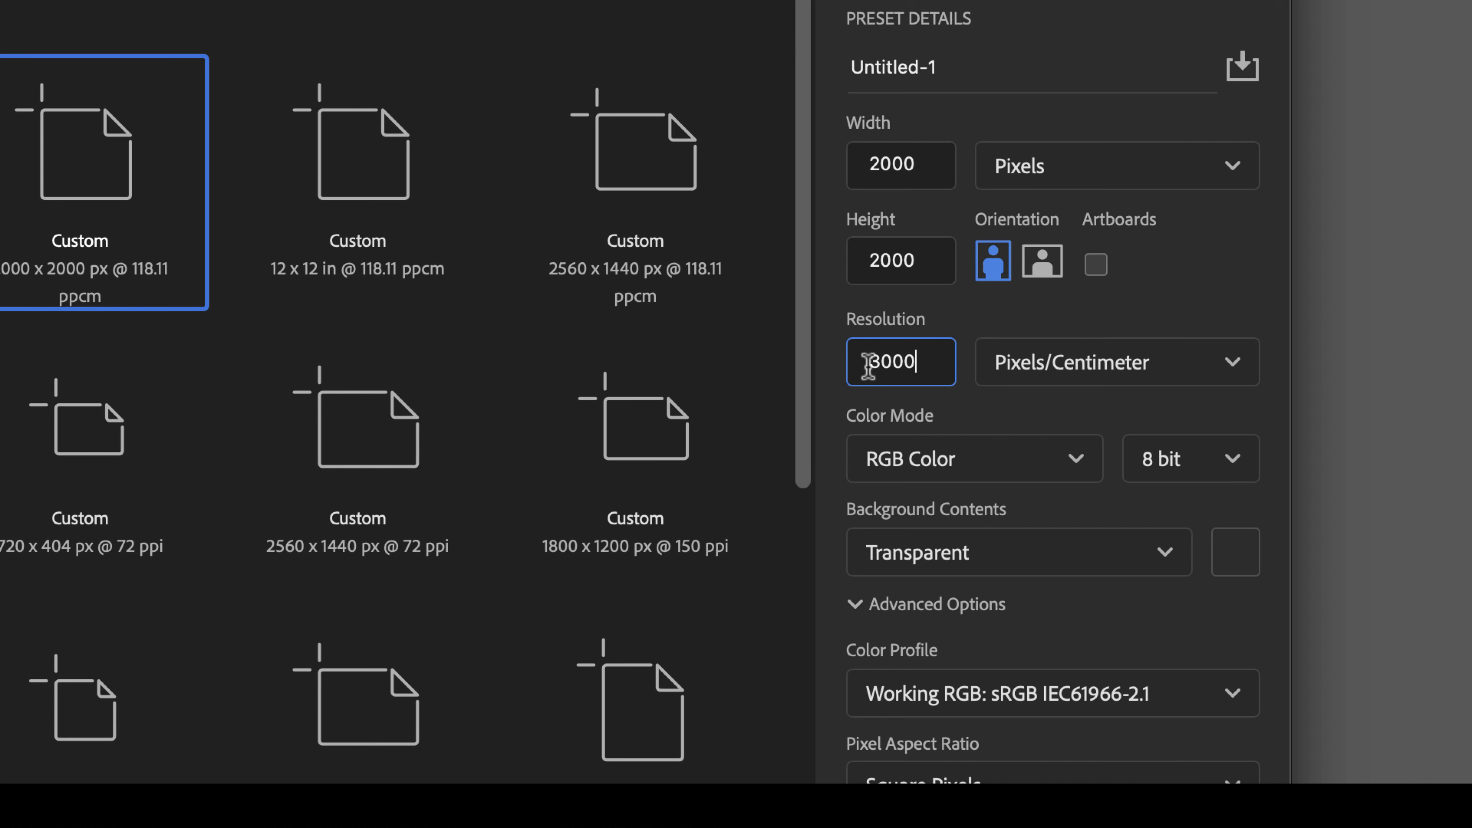
{"action": "key", "text": "BackSpace"}
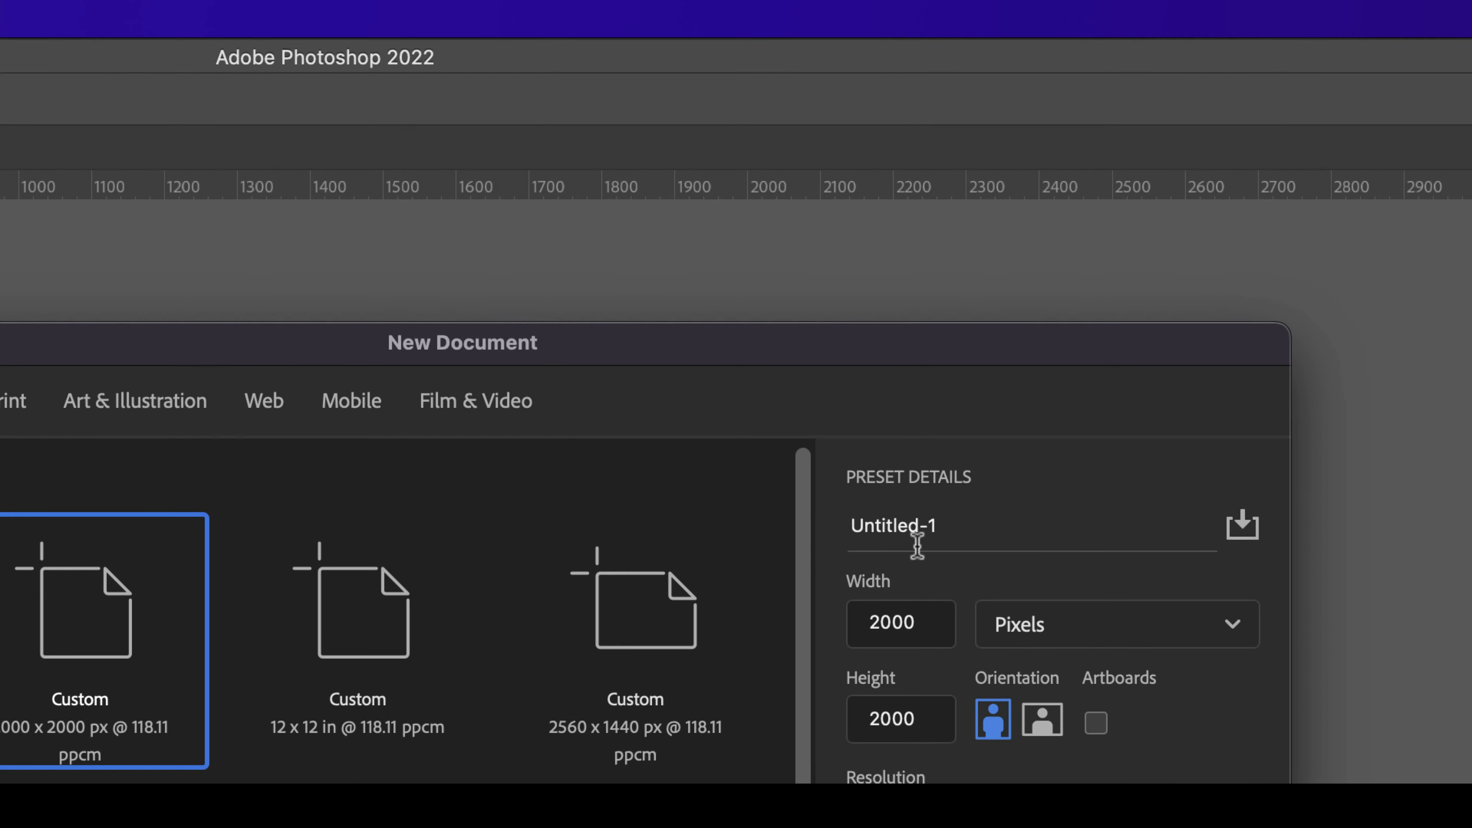
{"action": "left_click_drag", "start_coordinate": [963, 93], "coordinate": [656, 80]}
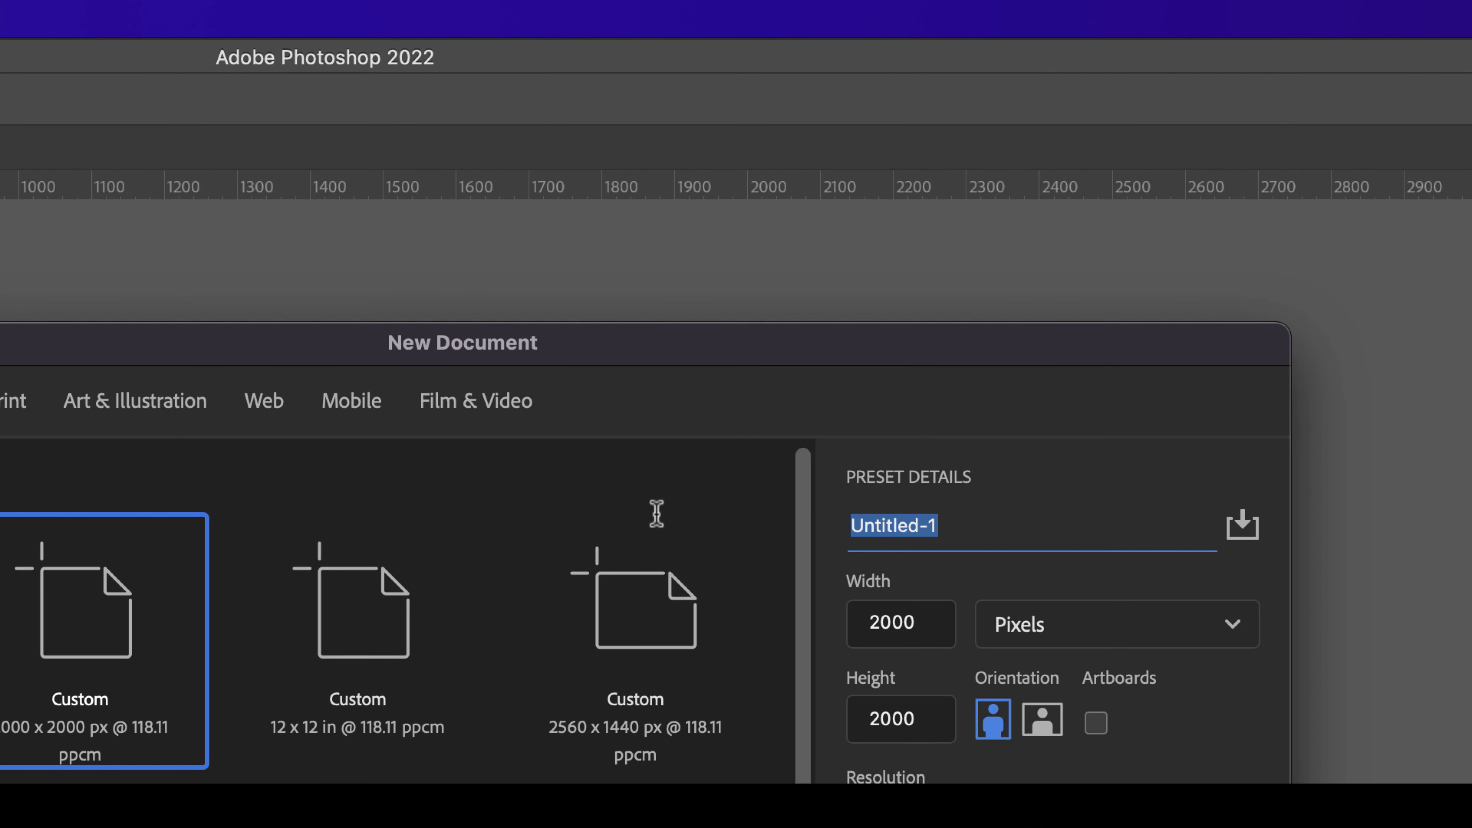
{"action": "type", "text": "insta"}
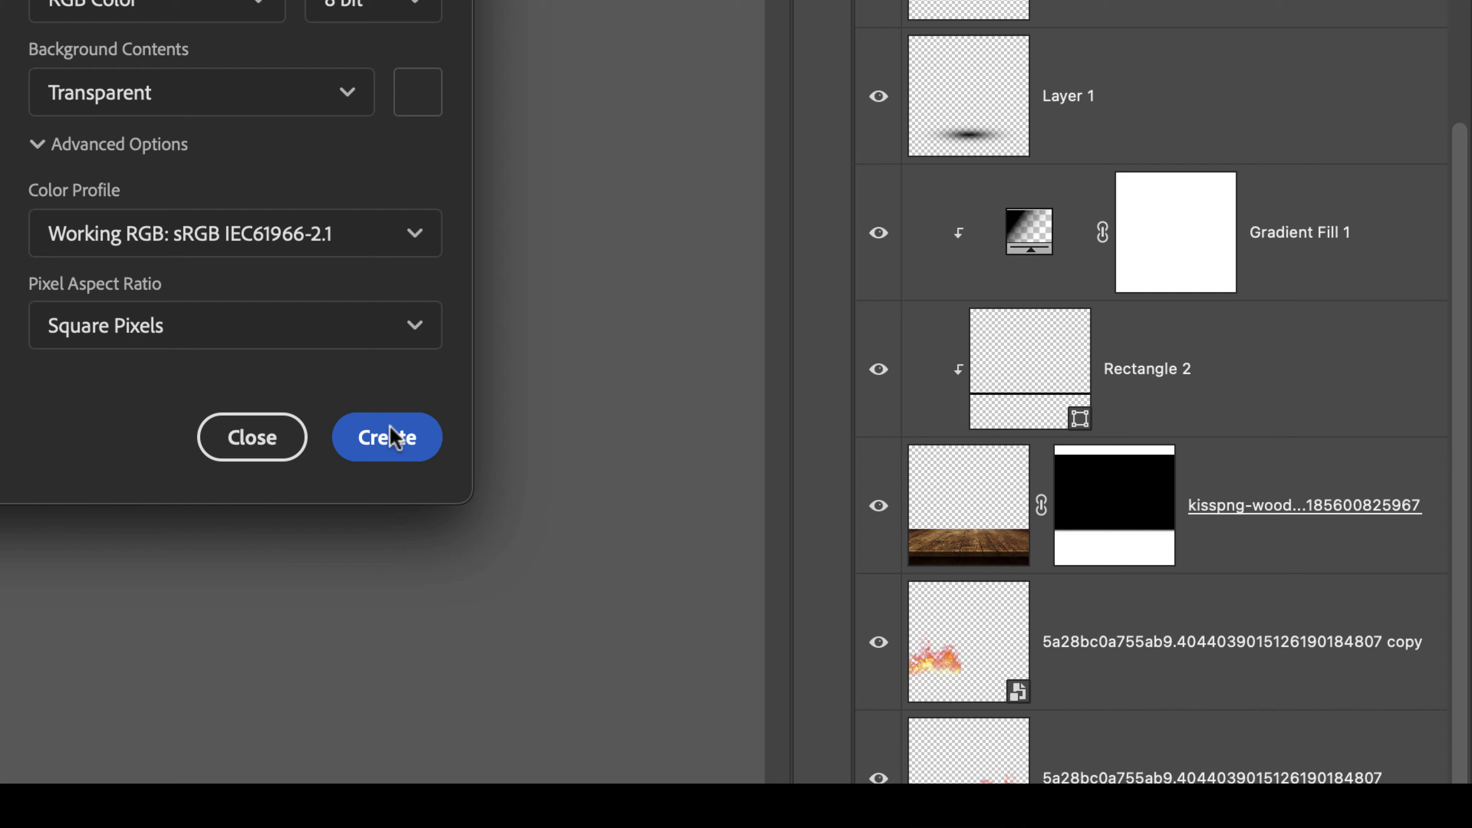
{"action": "left_click", "coordinate": [388, 430]}
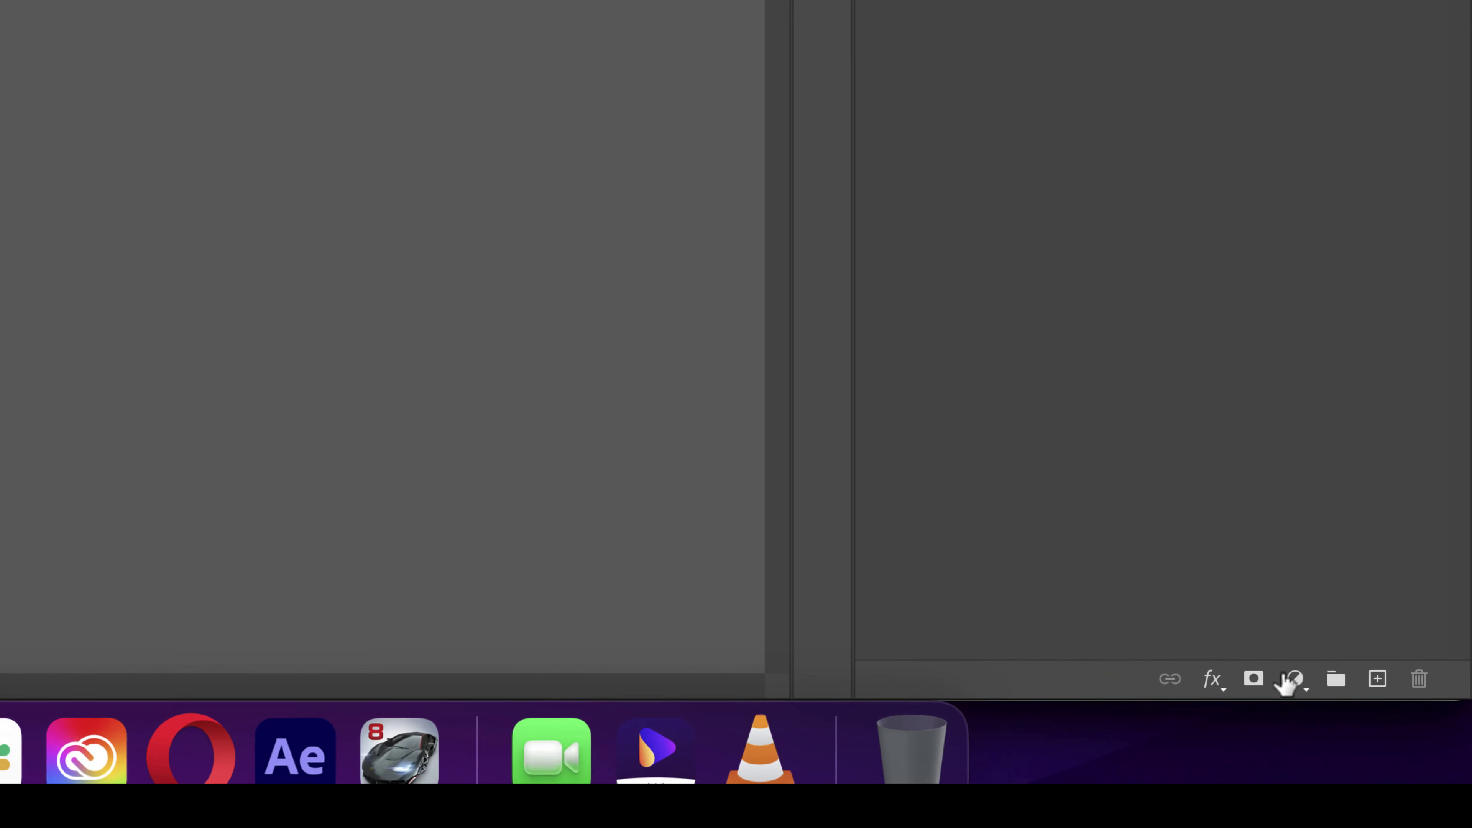
- Add a Solid Color fill layer set to pure black
{"action": "left_click", "coordinate": [1337, 714]}
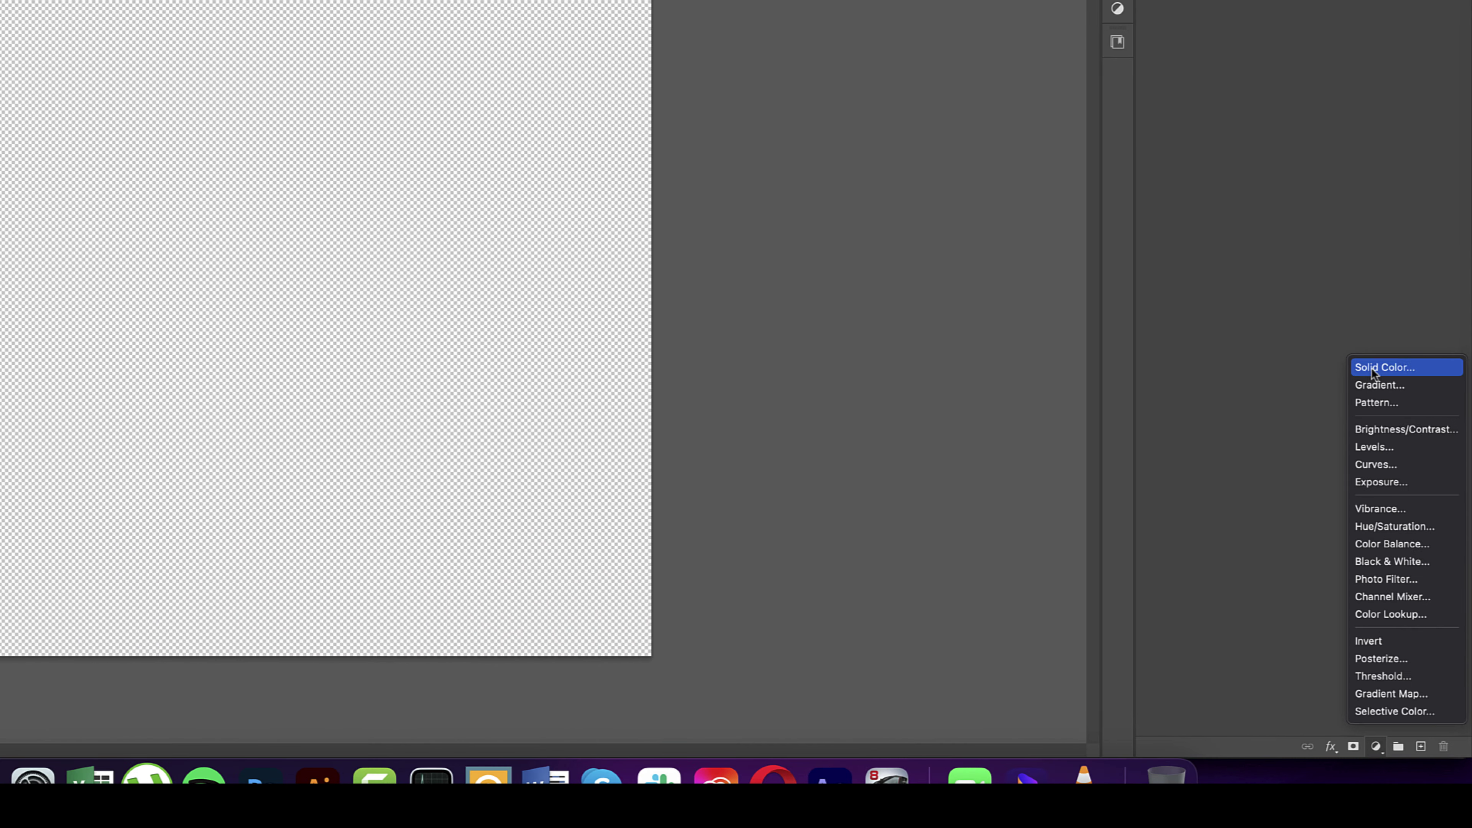
{"action": "left_click", "coordinate": [1372, 370]}
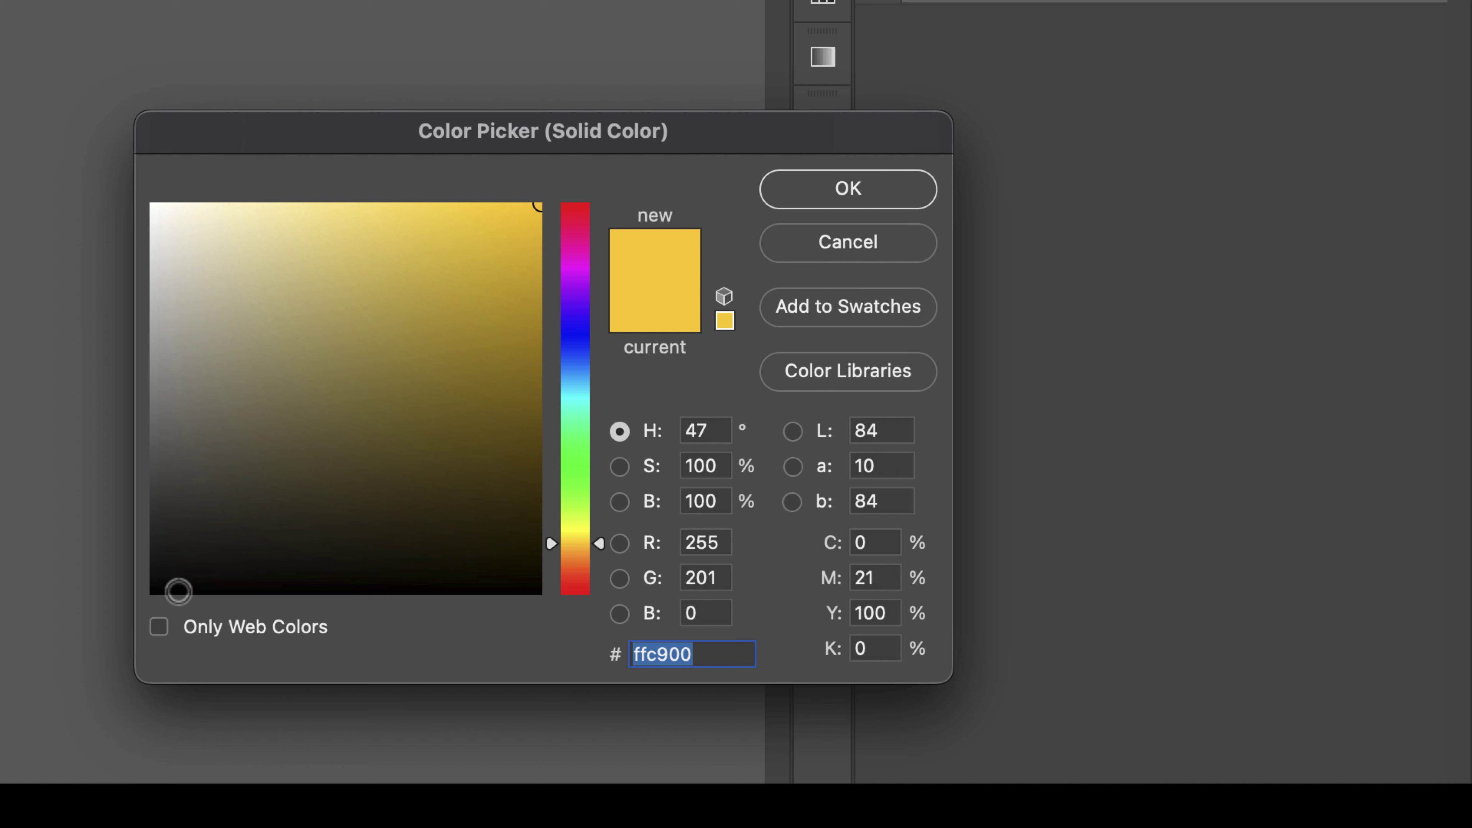
{"action": "left_click_drag", "start_coordinate": [177, 592], "coordinate": [96, 602]}
{"action": "left_click", "coordinate": [823, 195]}
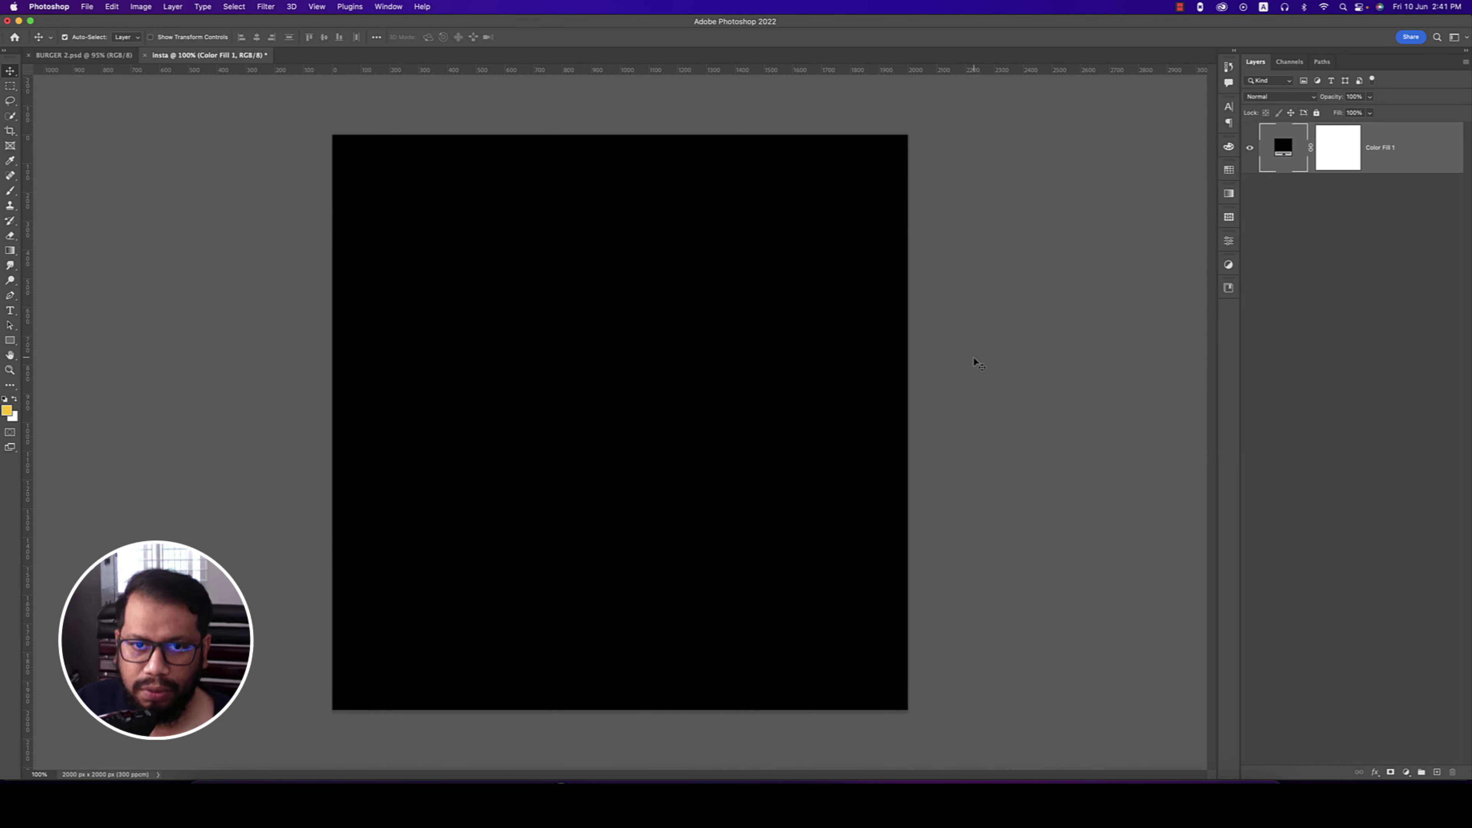
- Place the wood flooring image at the canvas bottom and widen its base in perspective
{"action": "left_click", "coordinate": [89, 8]}
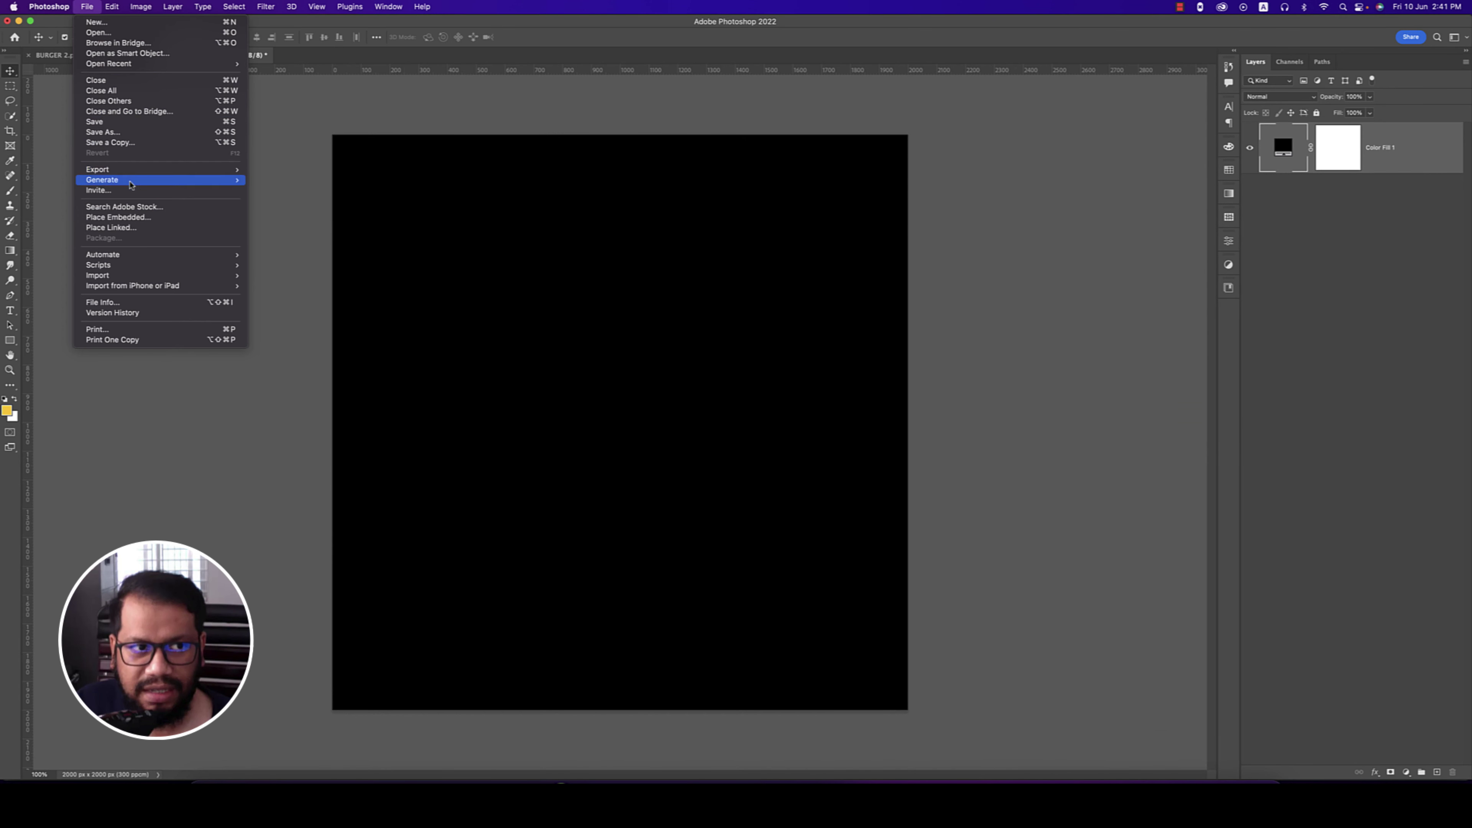
{"action": "left_click", "coordinate": [130, 216]}
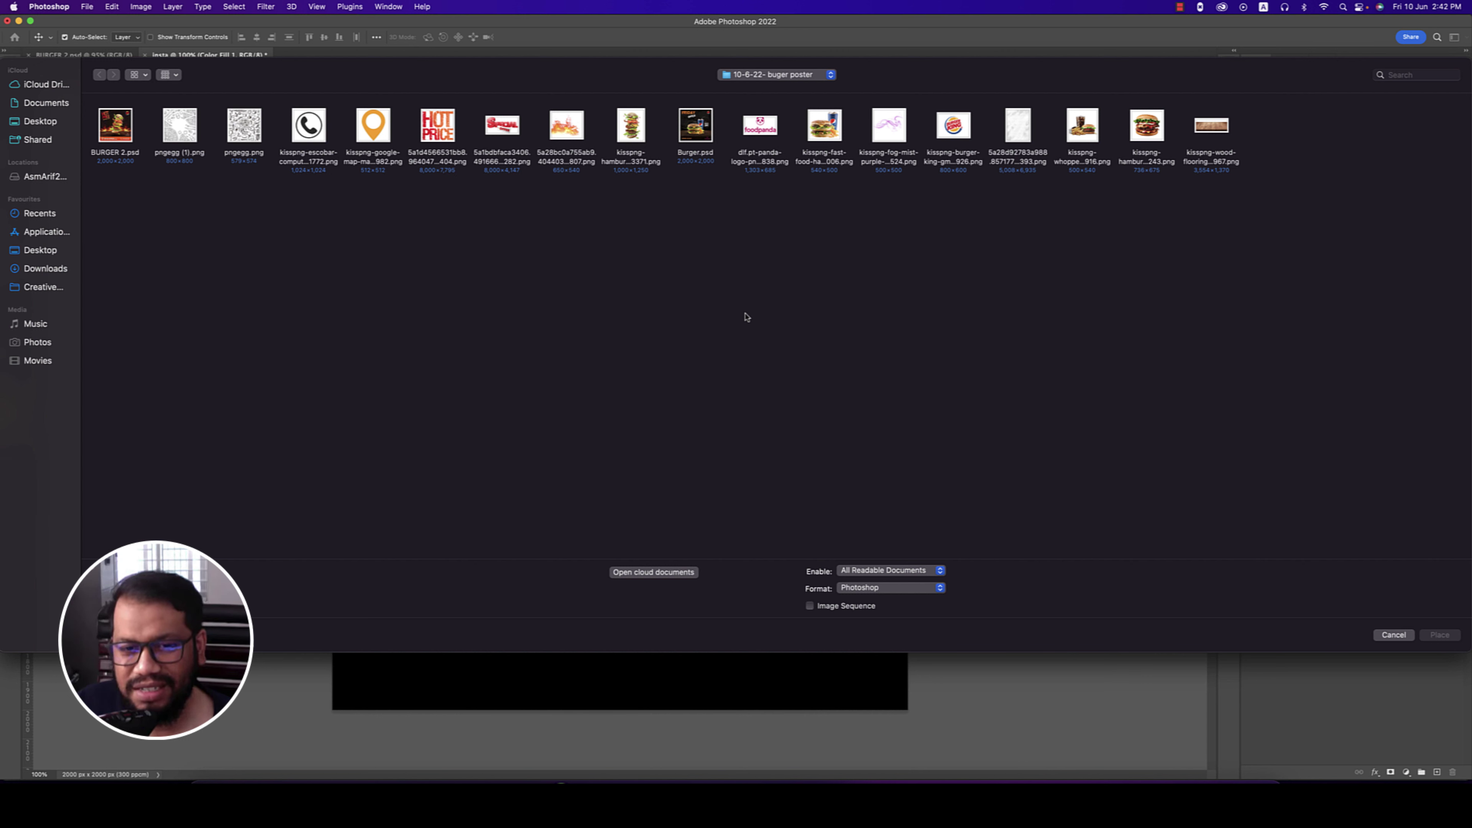
{"action": "left_click", "coordinate": [1221, 139]}
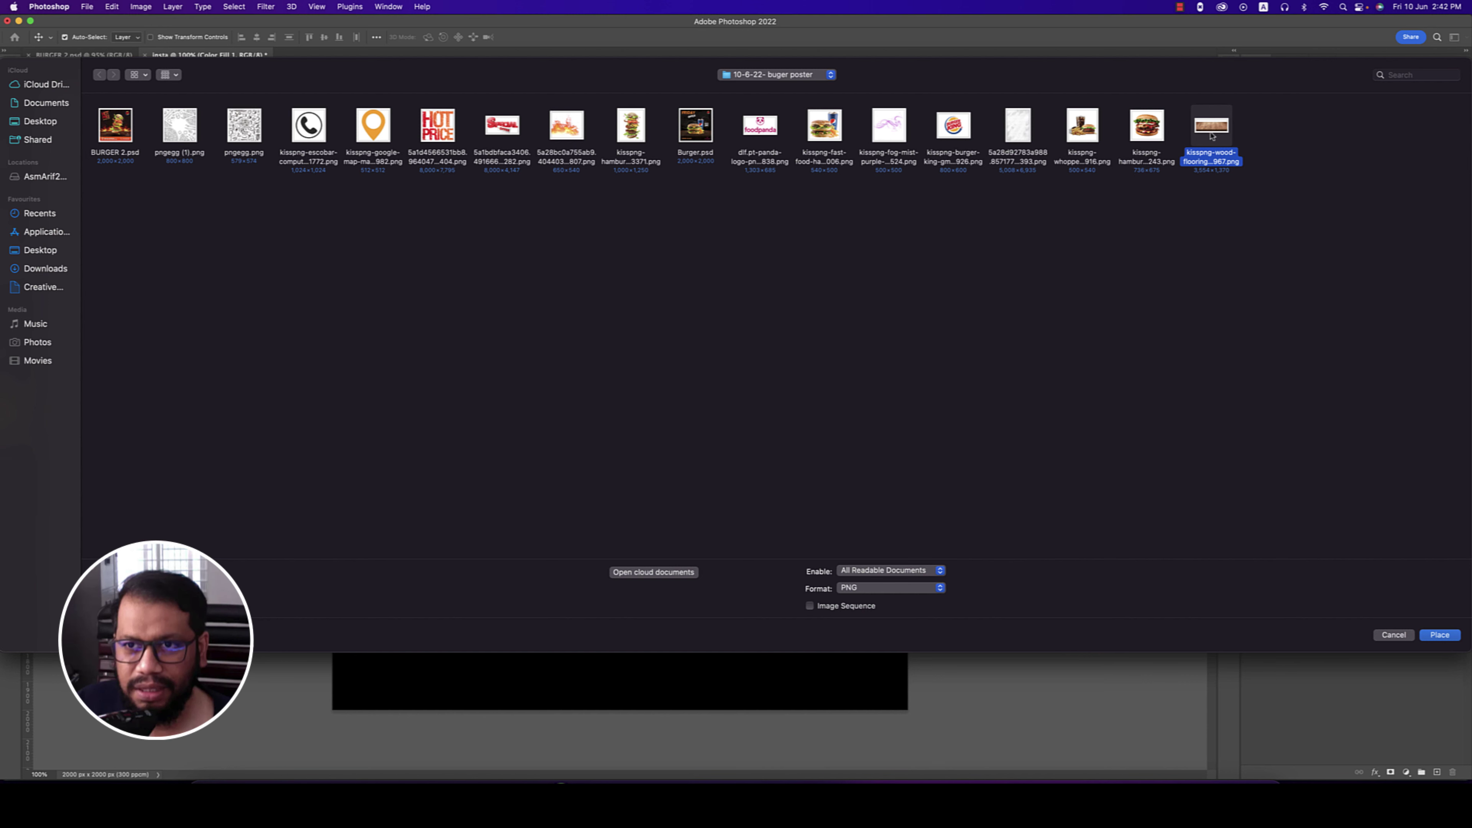
{"action": "double_click", "coordinate": [1212, 136]}
{"action": "left_click_drag", "start_coordinate": [713, 459], "coordinate": [711, 628]}
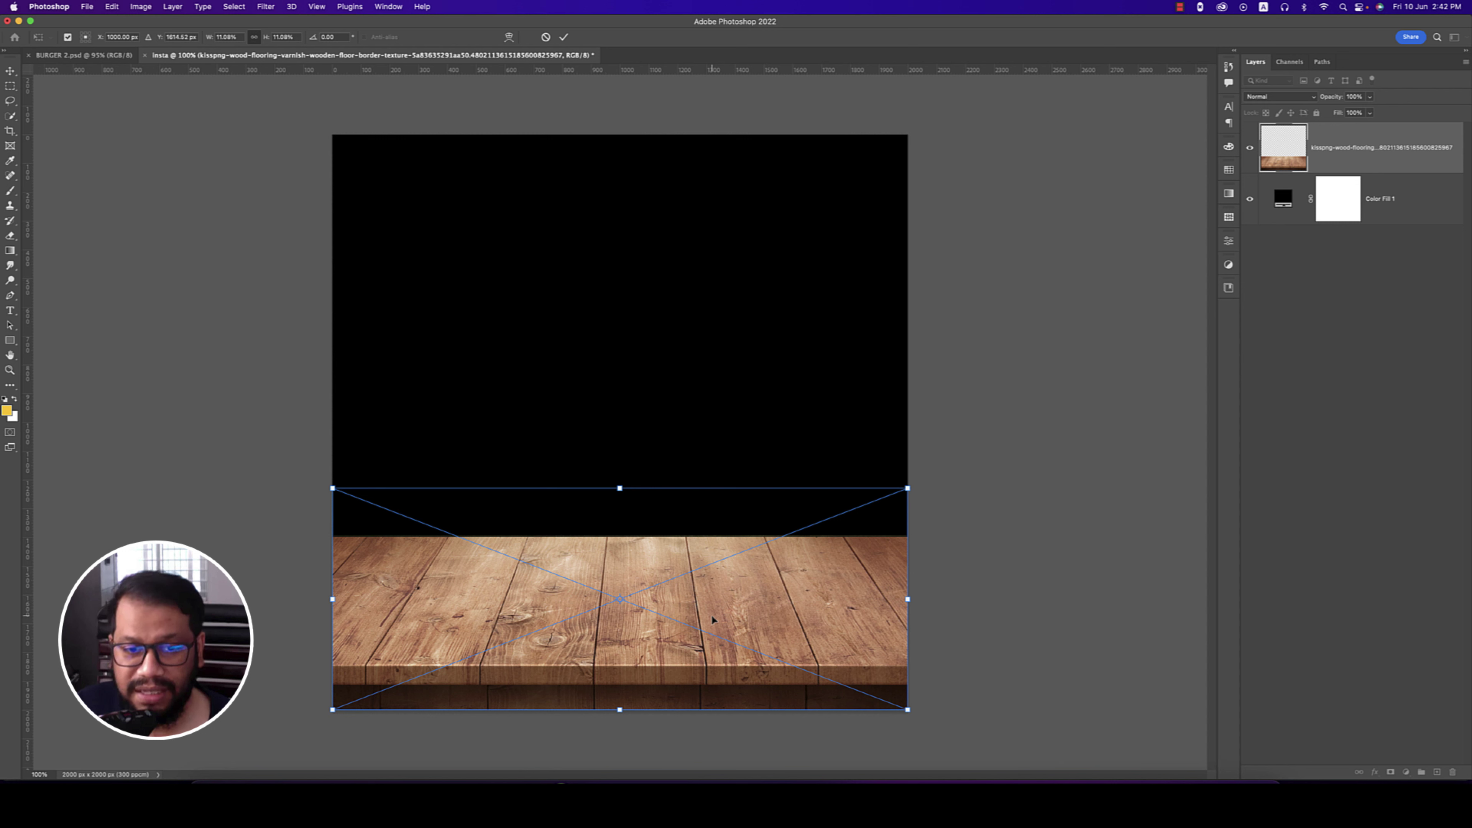
{"action": "right_click", "coordinate": [830, 631]}
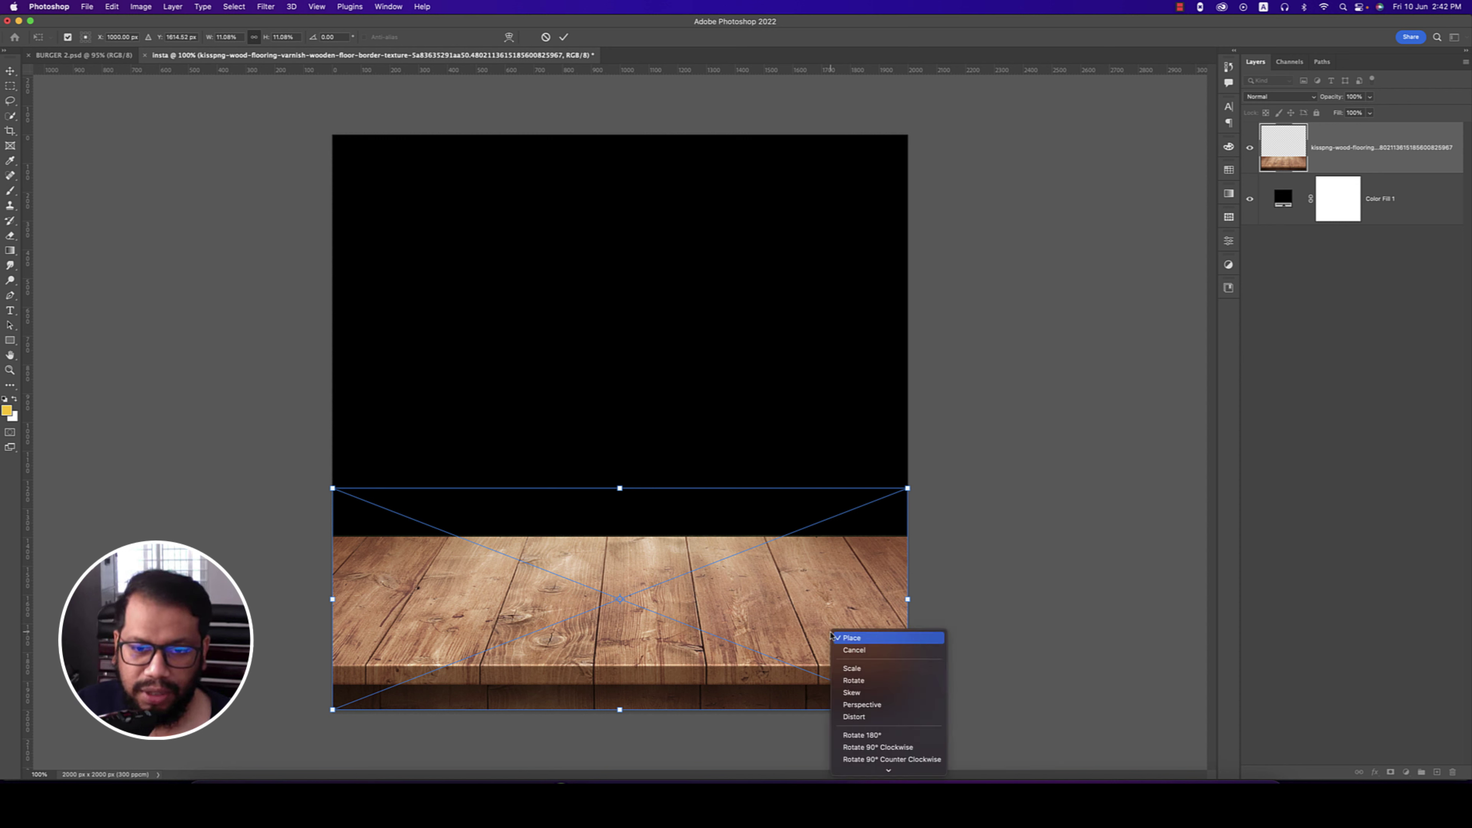
{"action": "left_click", "coordinate": [857, 705]}
{"action": "left_click_drag", "start_coordinate": [907, 710], "coordinate": [1181, 678]}
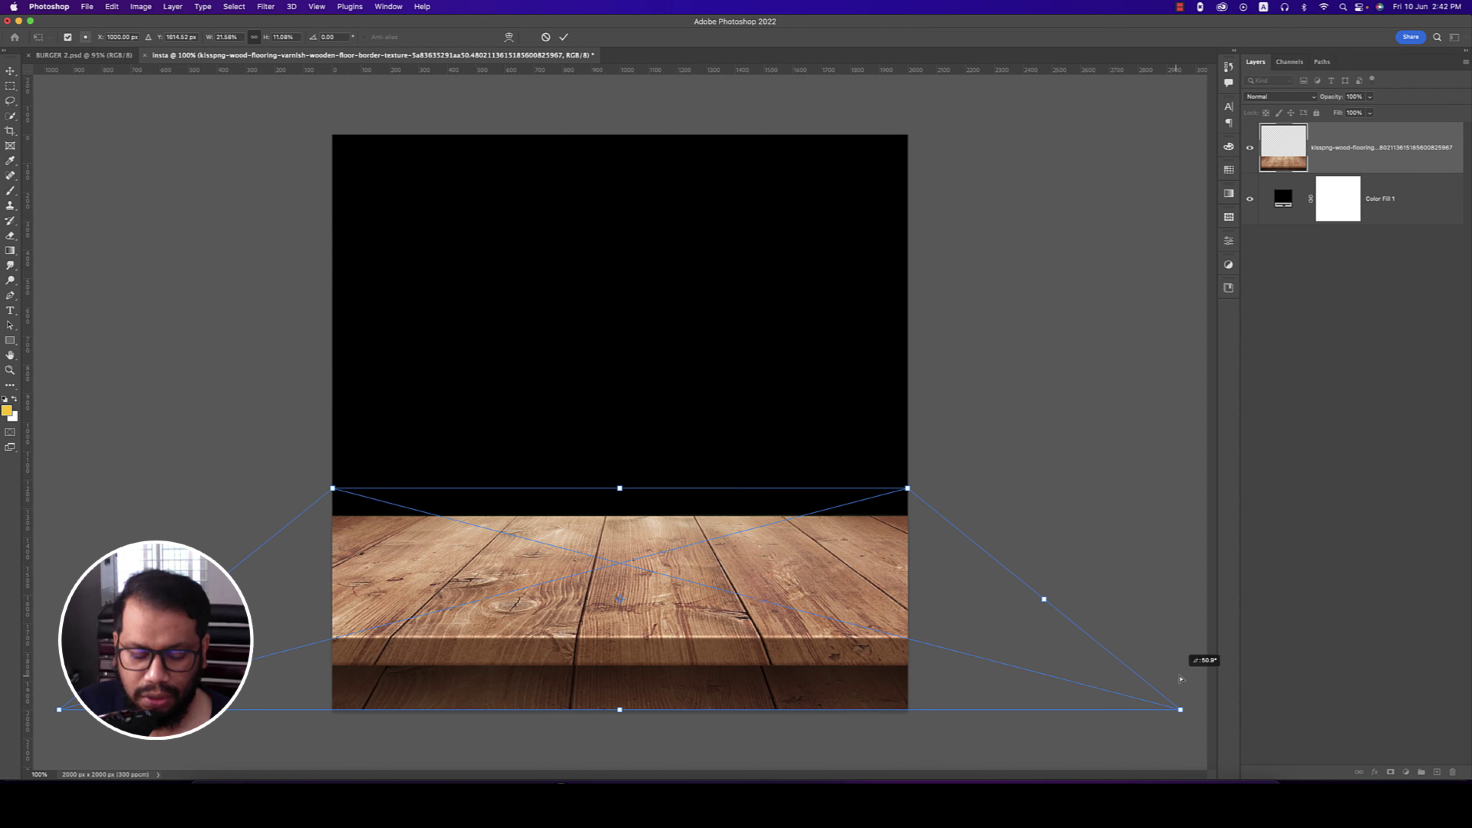
{"action": "key", "text": "Return"}
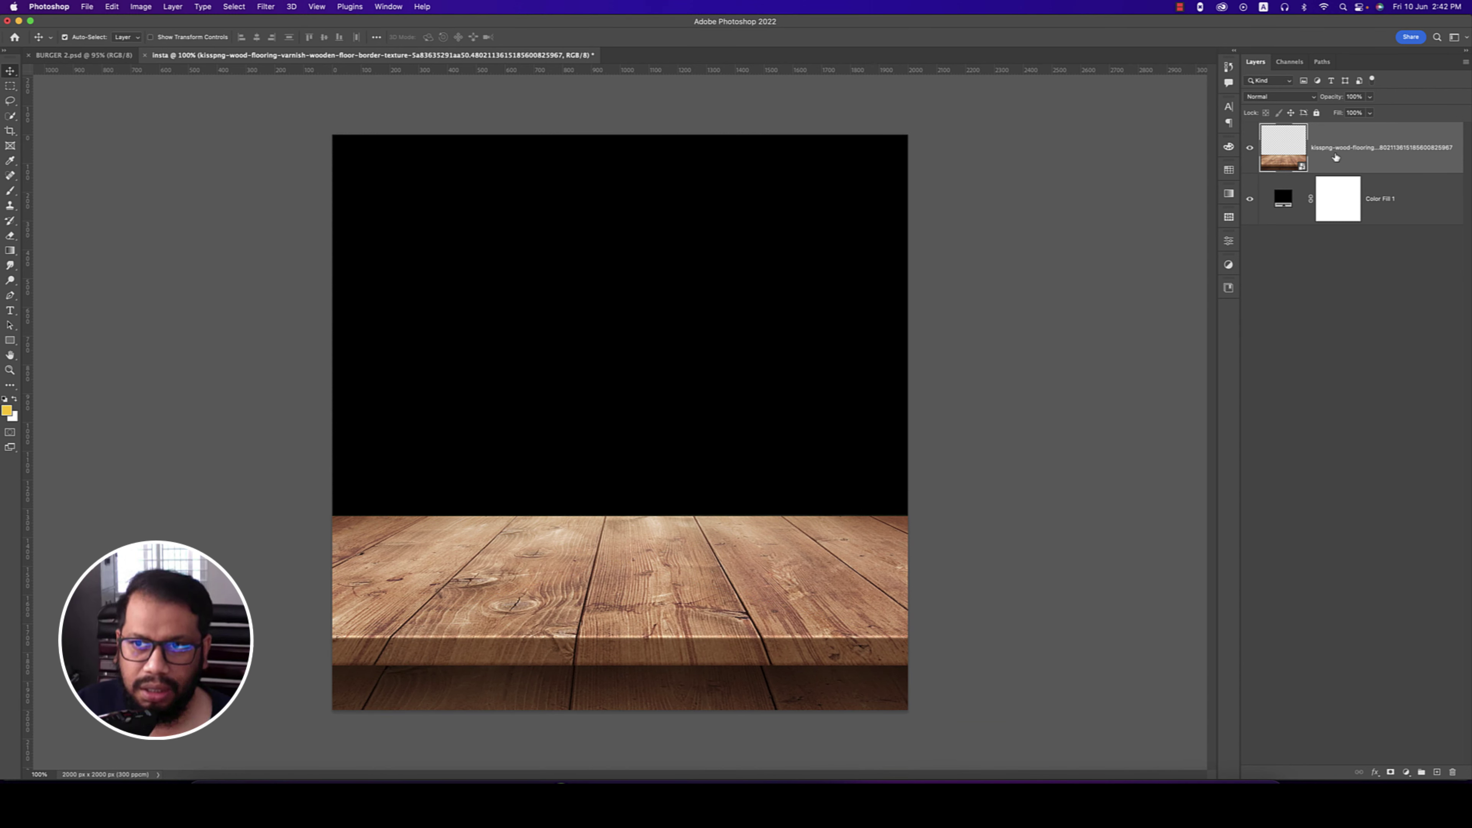
- Rasterize the wood layer and rename it table
{"action": "right_click", "coordinate": [1337, 153]}
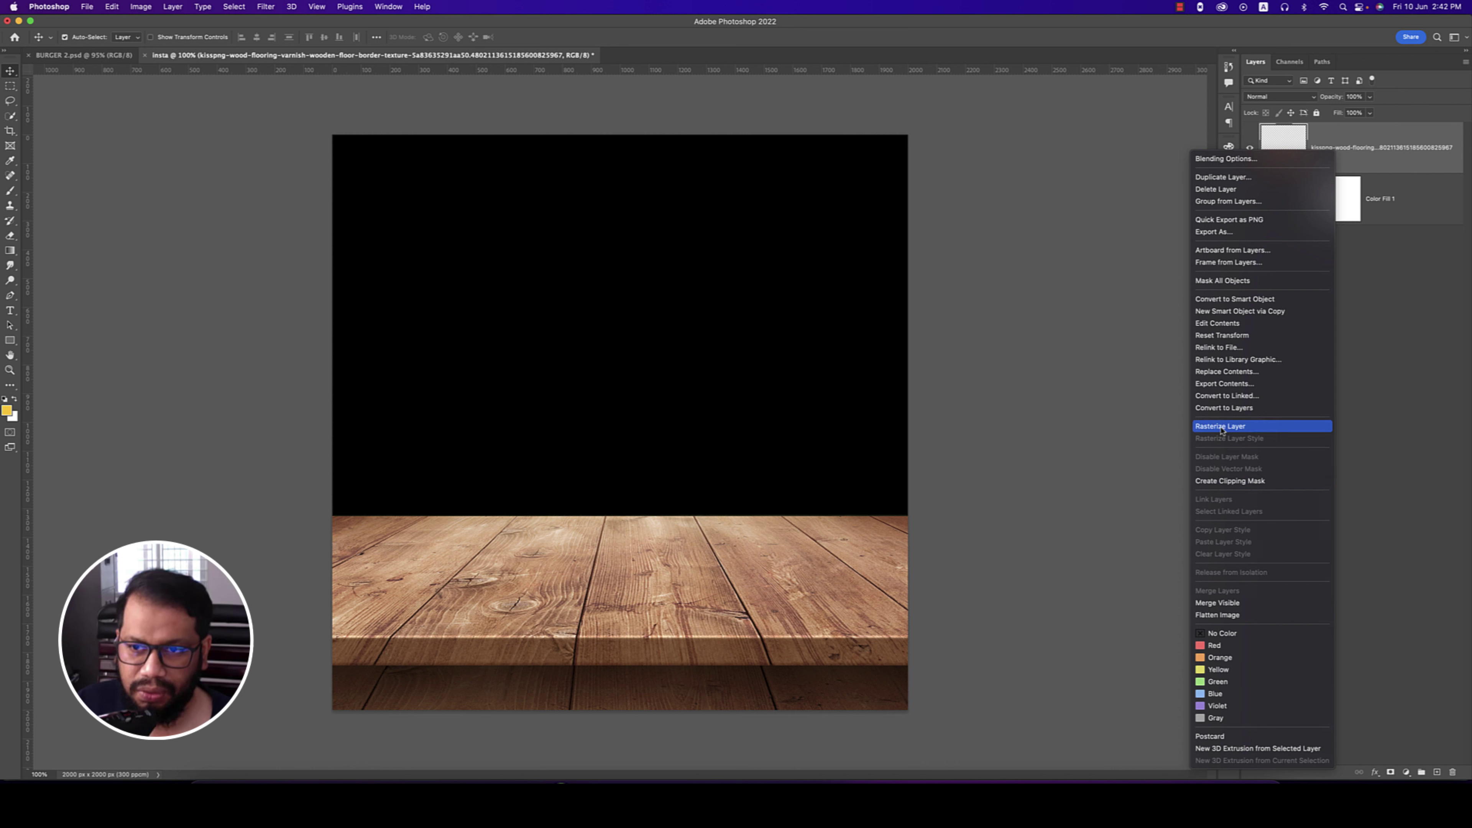
{"action": "left_click", "coordinate": [1227, 481]}
{"action": "double_click", "coordinate": [1348, 147]}
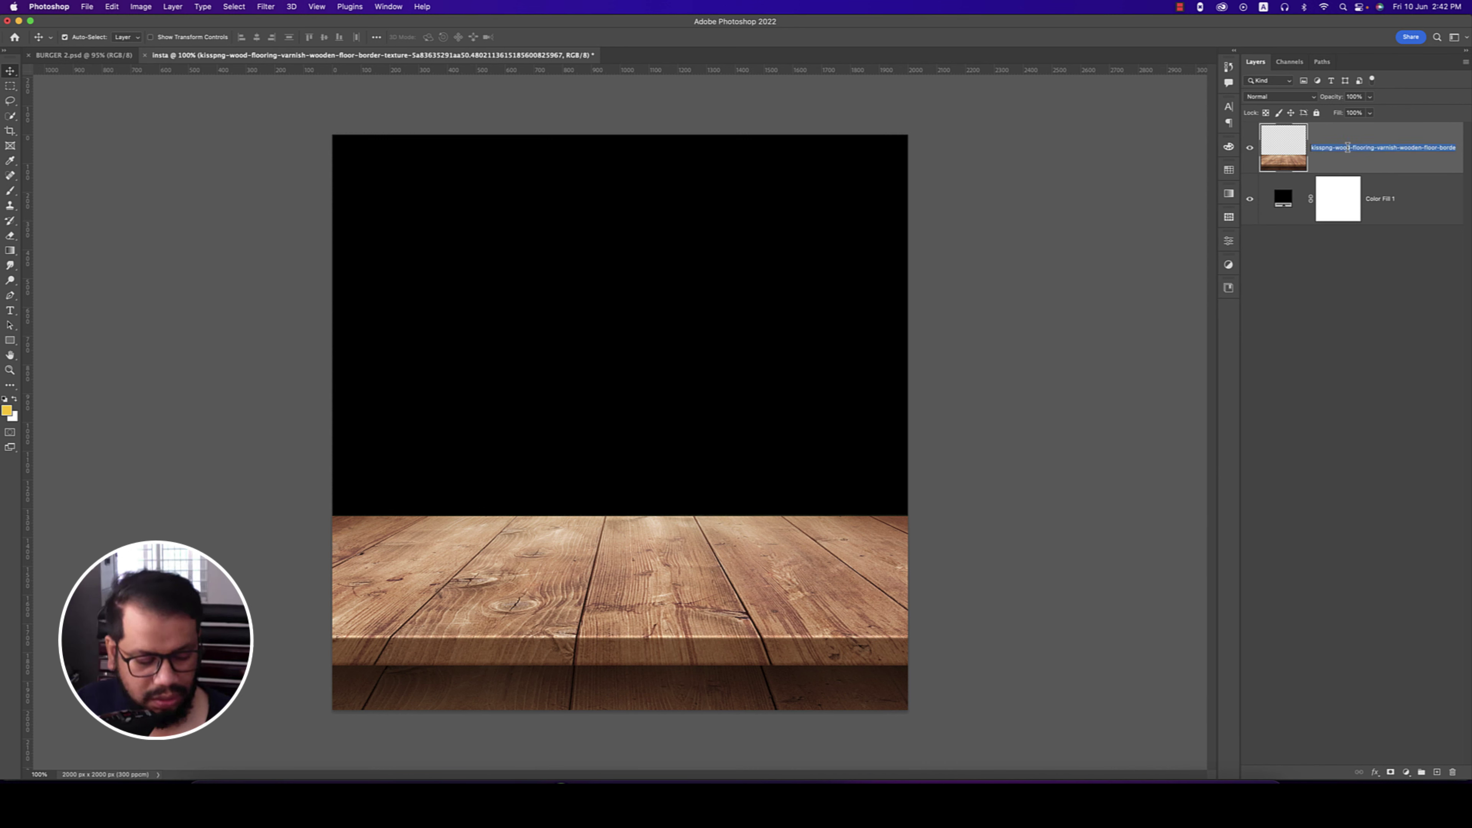
{"action": "key", "text": "BackSpace"}
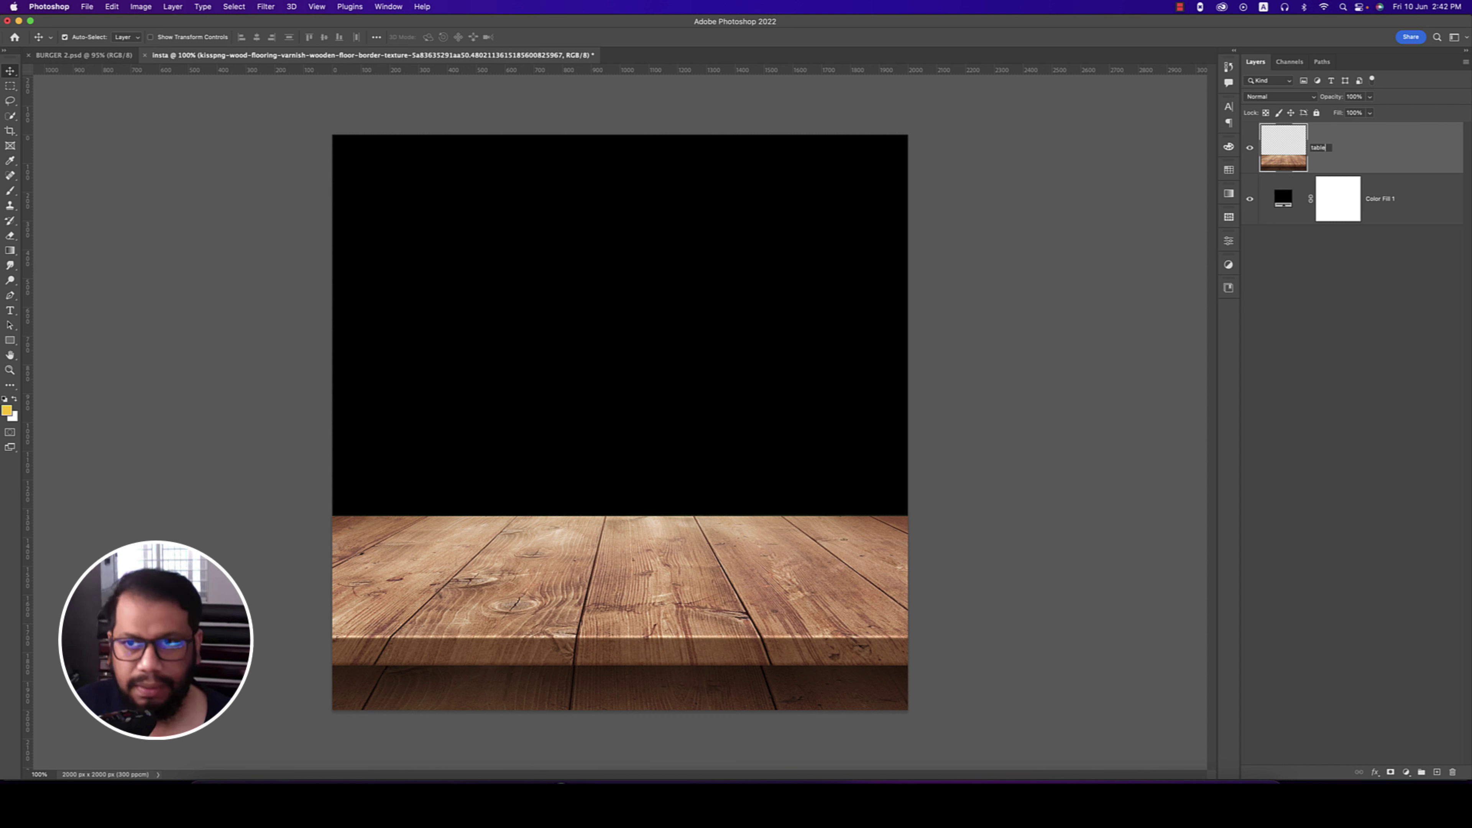
{"action": "key", "text": "Return"}
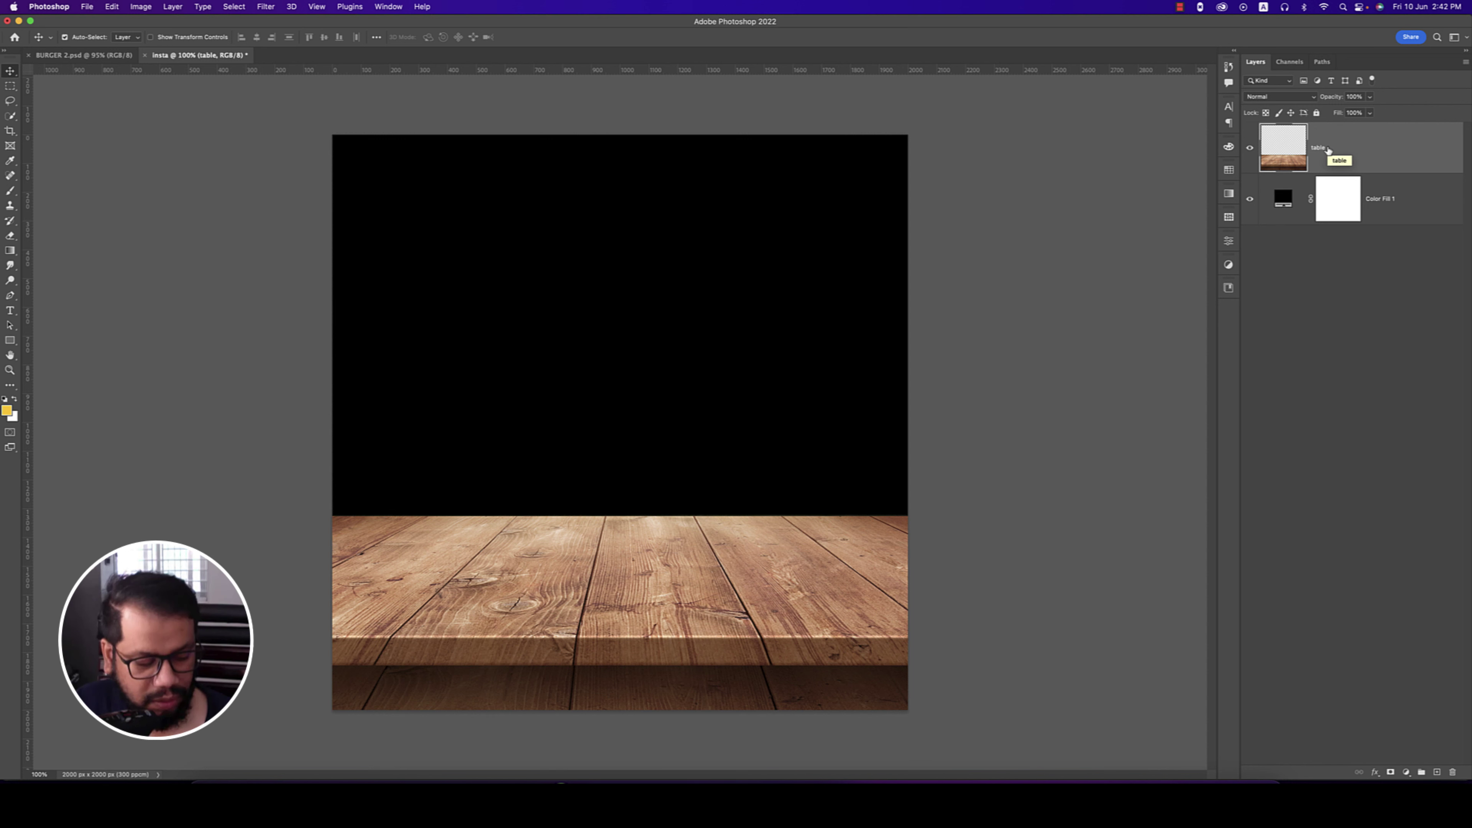
- Apply a Camera Raw filter to the table: Exposure −0.75, Contrast +53, Texture +47
{"action": "left_click", "coordinate": [264, 7]}
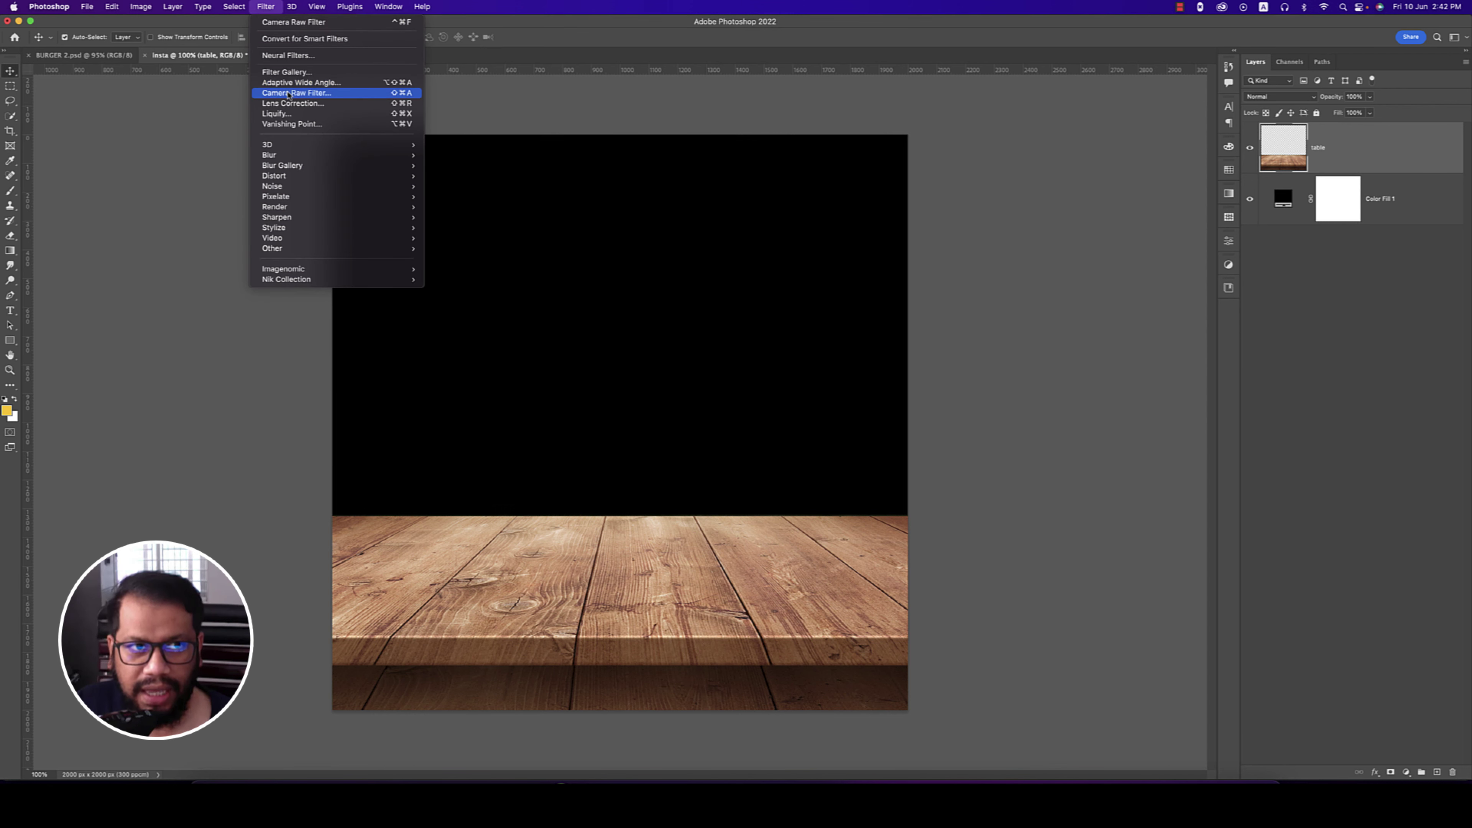
{"action": "left_click", "coordinate": [287, 93]}
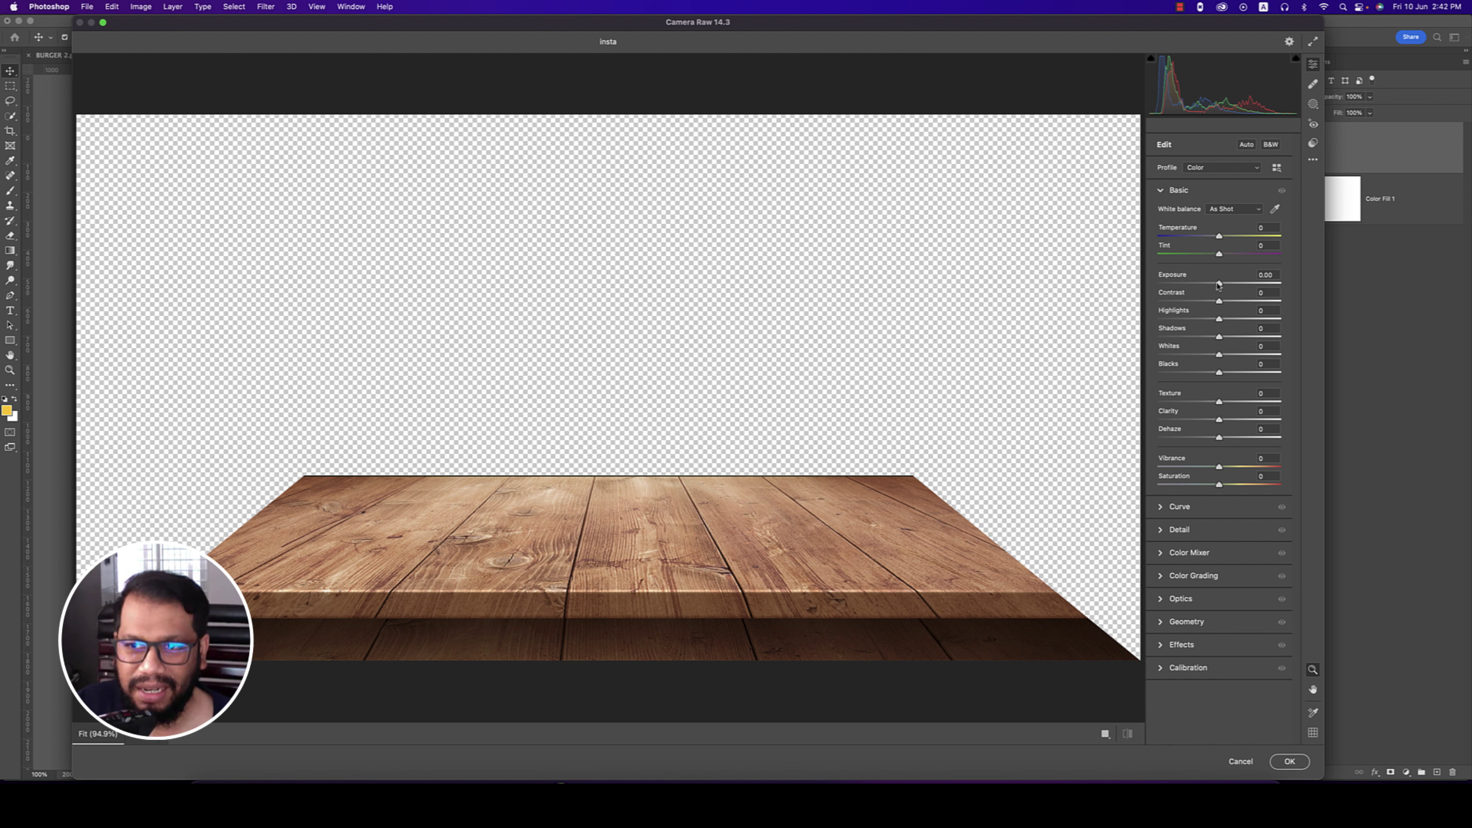
{"action": "left_click_drag", "start_coordinate": [1219, 284], "coordinate": [1252, 302]}
{"action": "left_click", "coordinate": [1223, 302]}
{"action": "left_click_drag", "start_coordinate": [1219, 402], "coordinate": [1248, 401]}
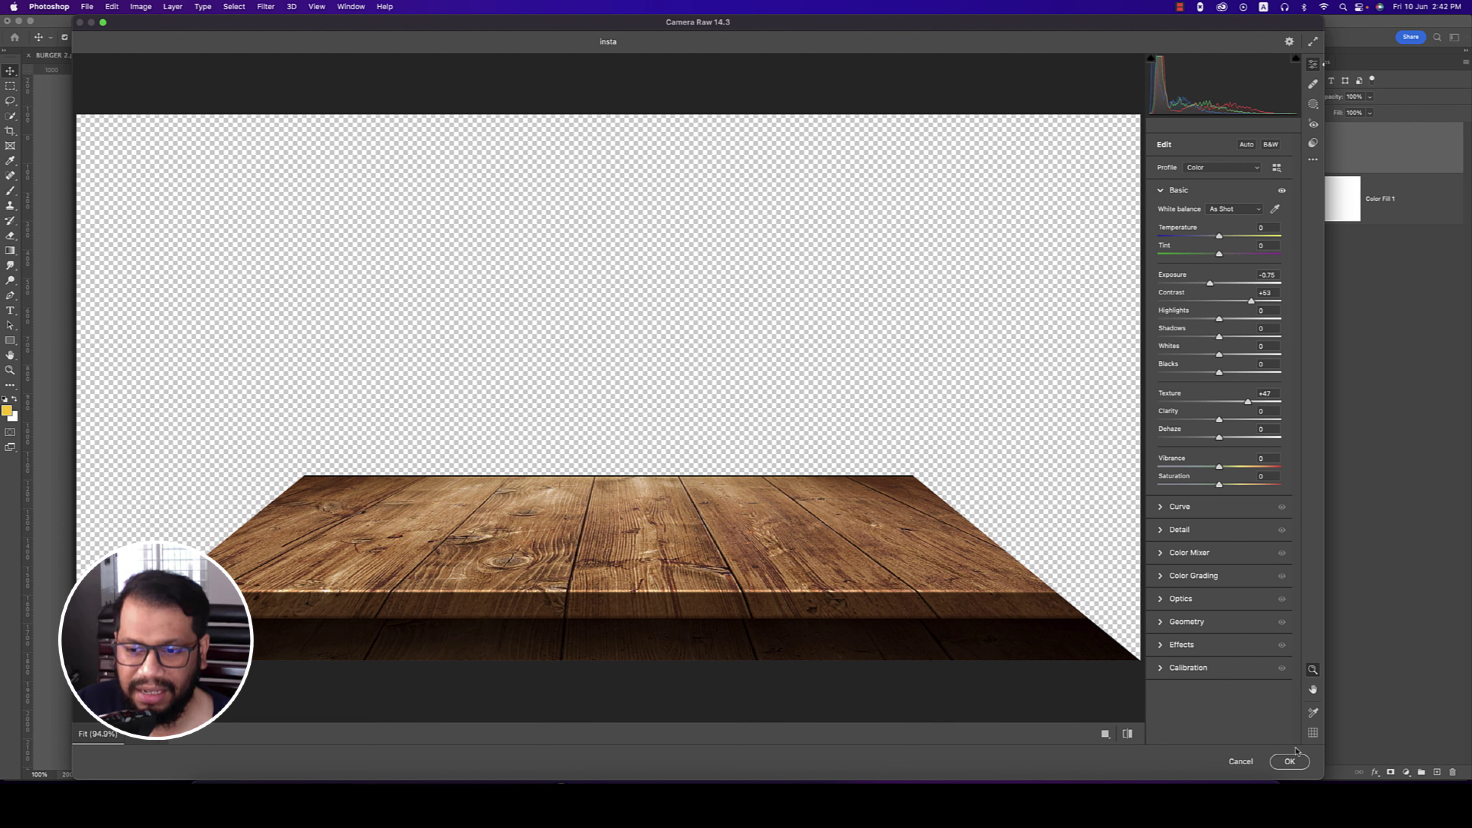
{"action": "left_click", "coordinate": [1296, 761]}
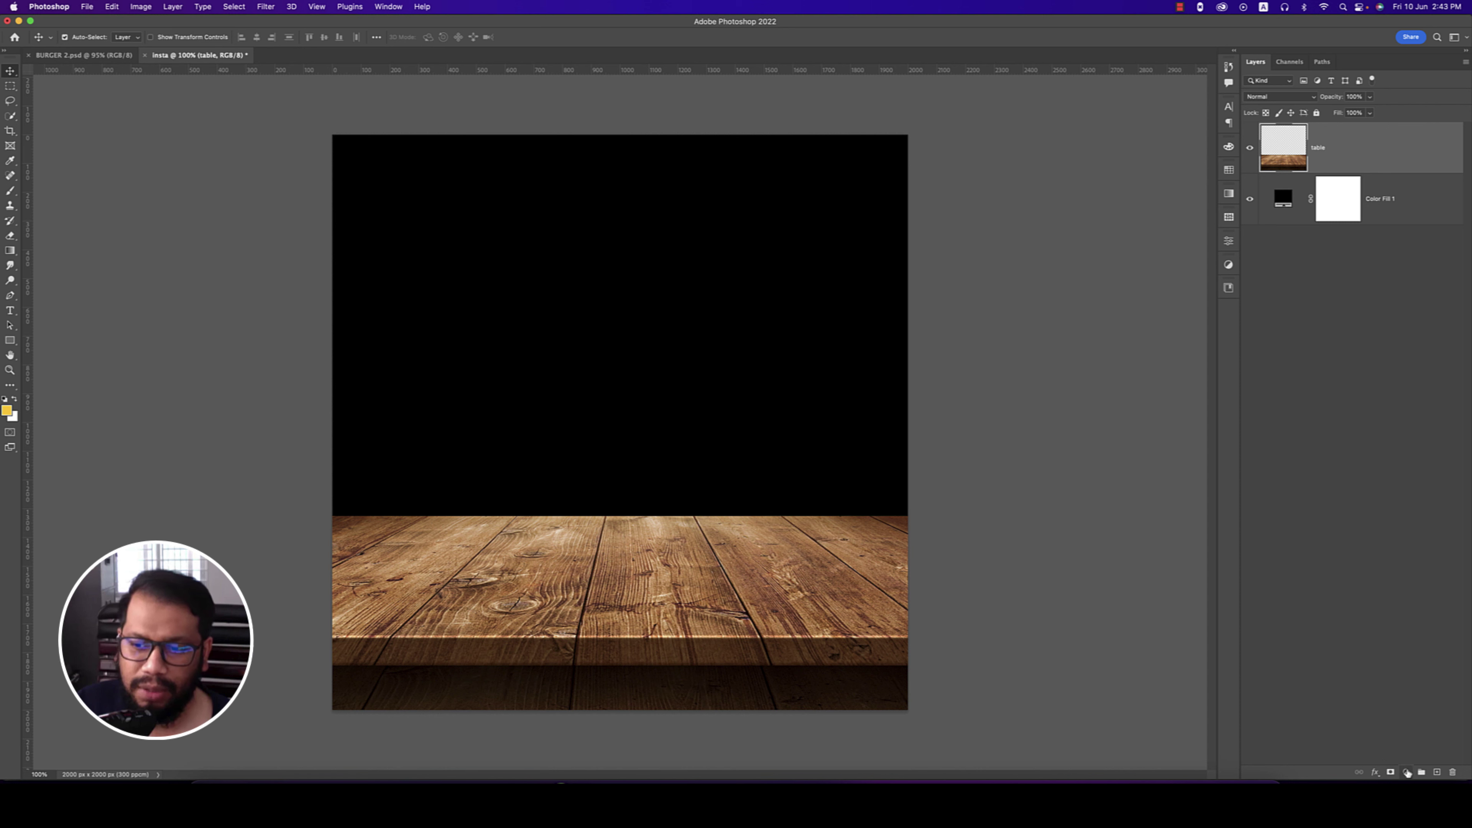
- Add a gradient fill layer and set its first colour stop to near black
{"action": "left_click", "coordinate": [1407, 772]}
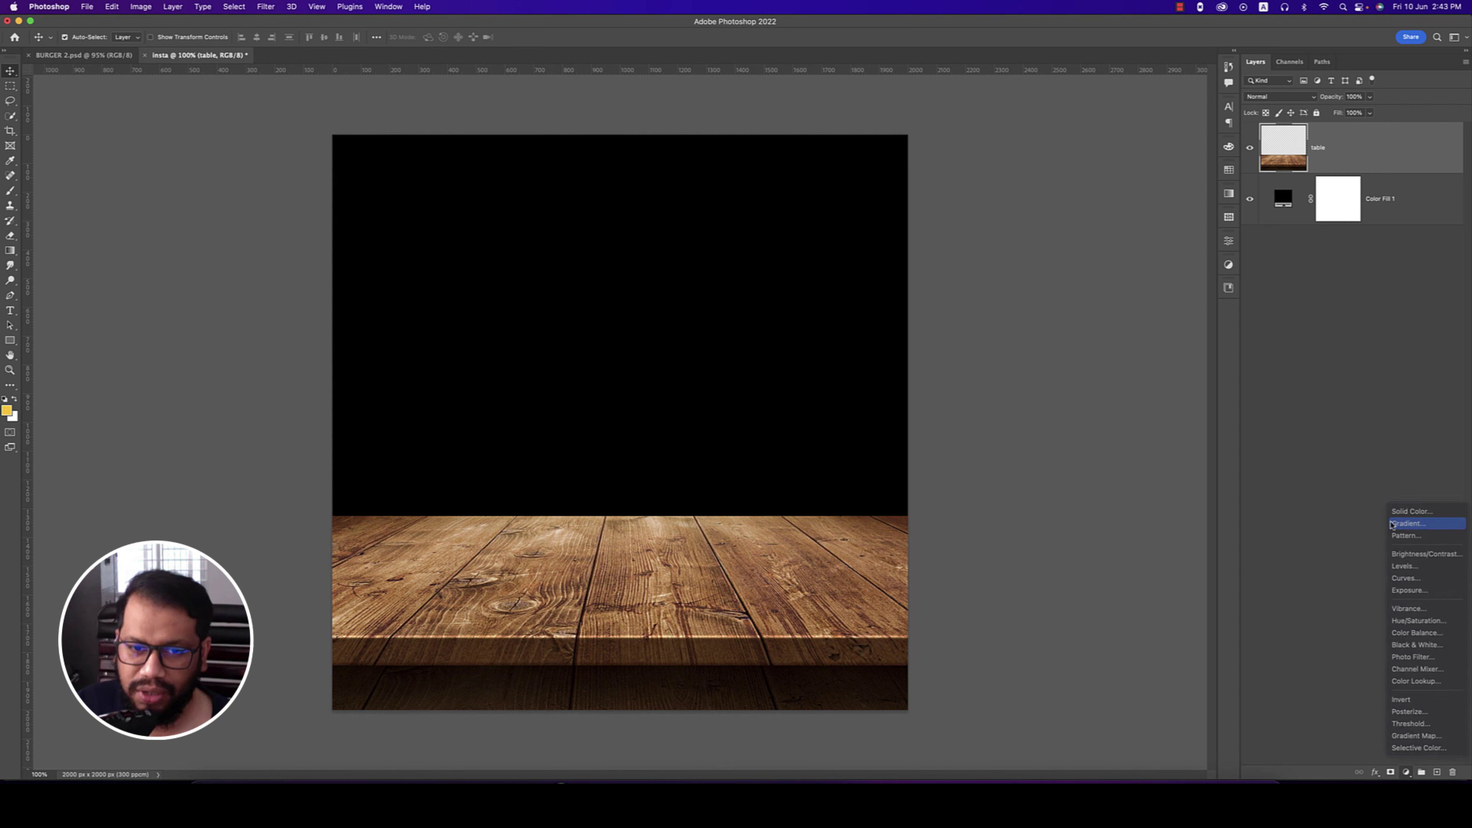
{"action": "left_click", "coordinate": [1407, 524]}
{"action": "left_click", "coordinate": [991, 303]}
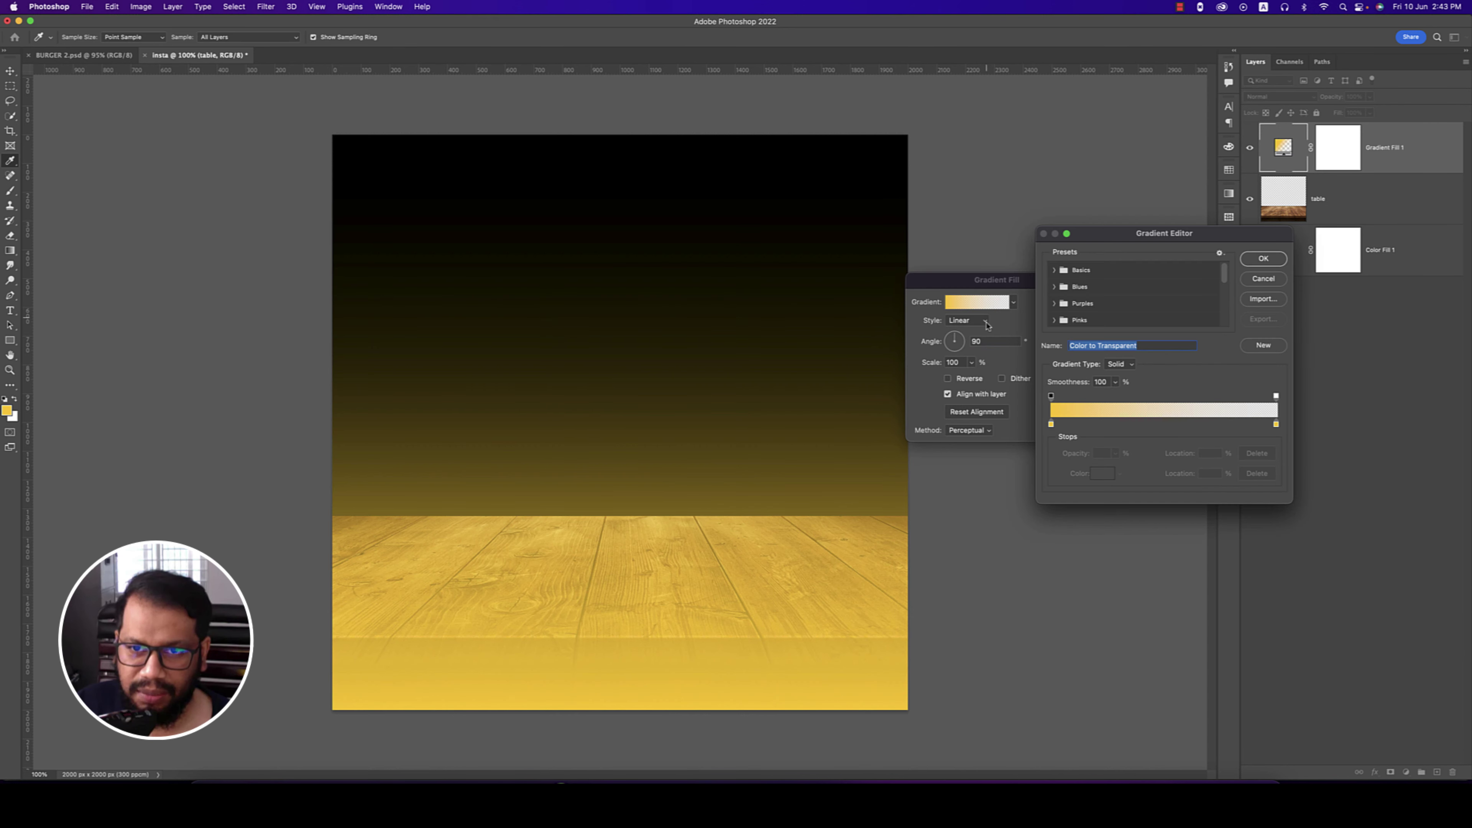
{"action": "left_click", "coordinate": [1051, 424]}
{"action": "left_click", "coordinate": [1098, 475]}
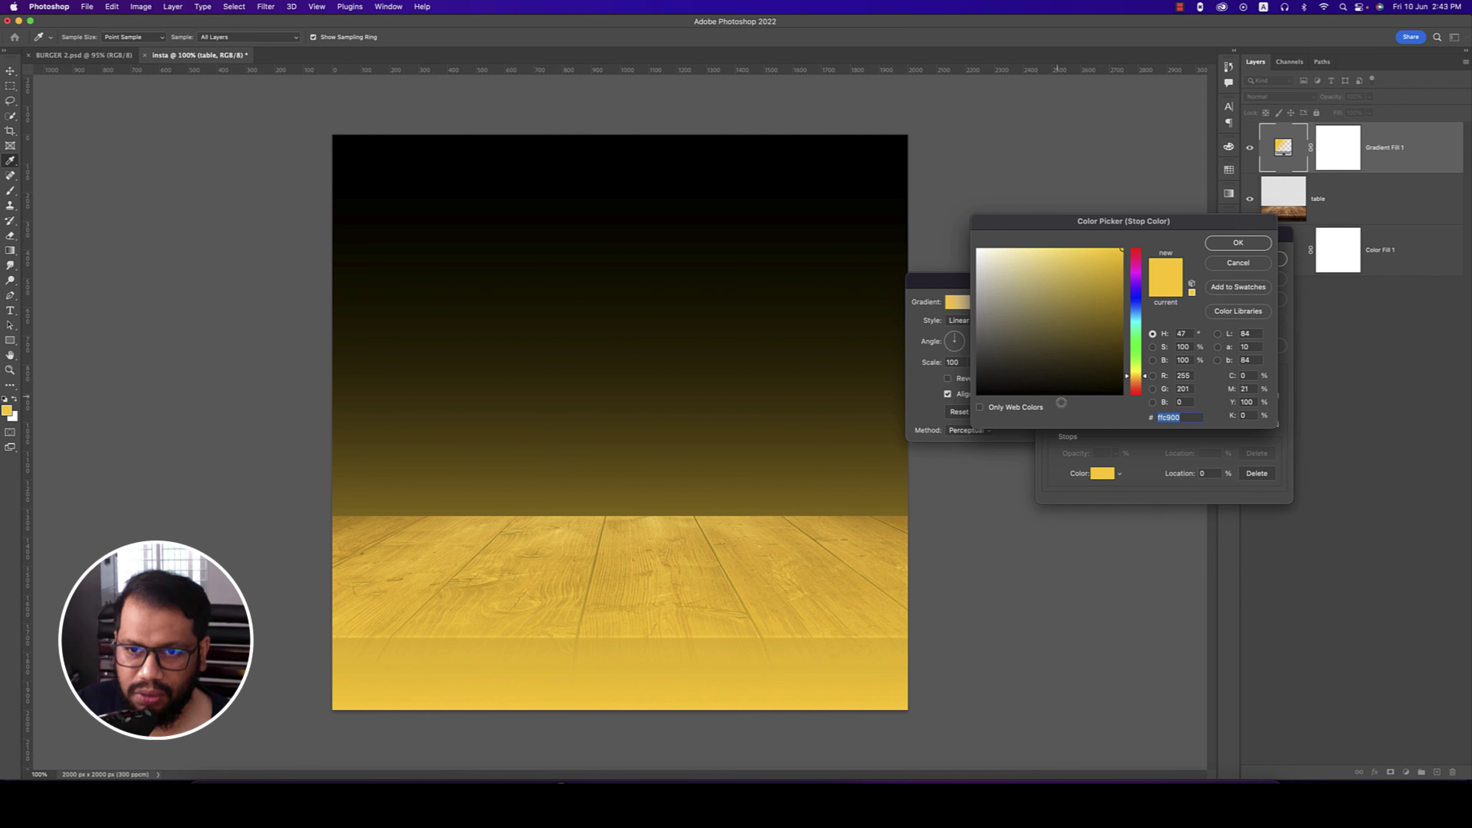
{"action": "left_click", "coordinate": [977, 384]}
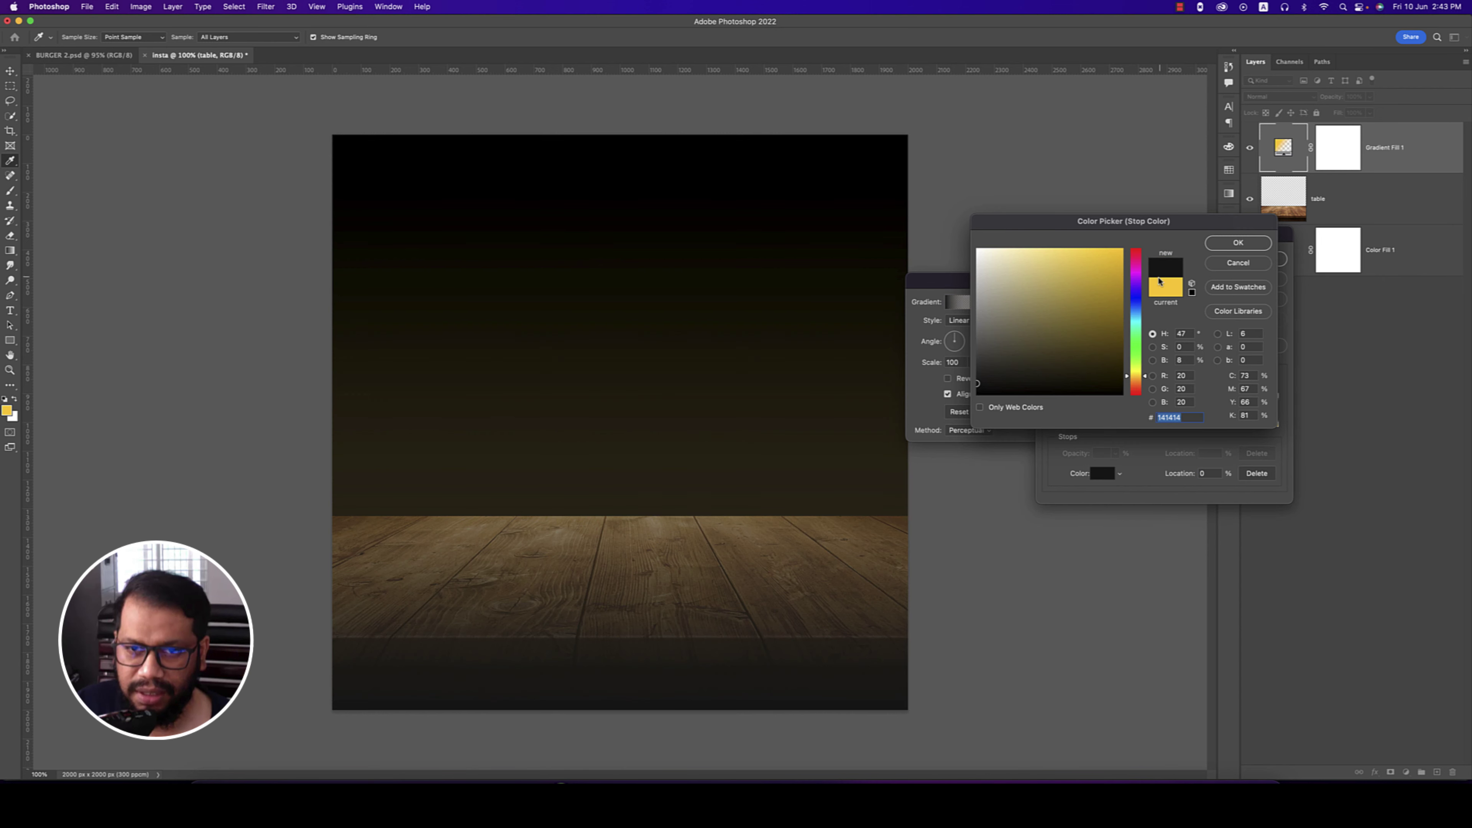
{"action": "left_click", "coordinate": [1218, 244]}
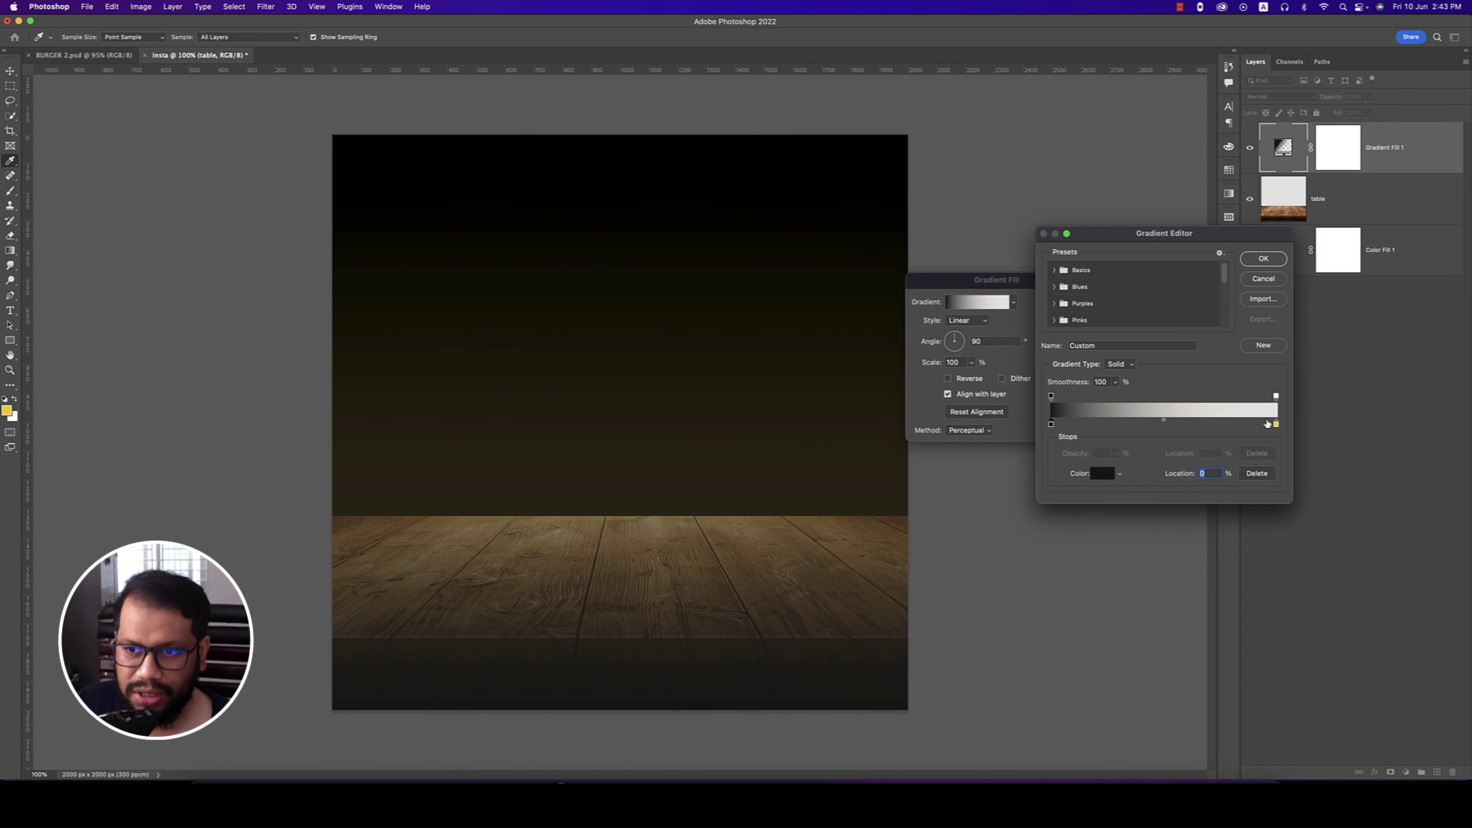
- Set the second gradient stop to near black and apply the gradient fill
{"action": "left_click", "coordinate": [1276, 424]}
{"action": "left_click", "coordinate": [1105, 479]}
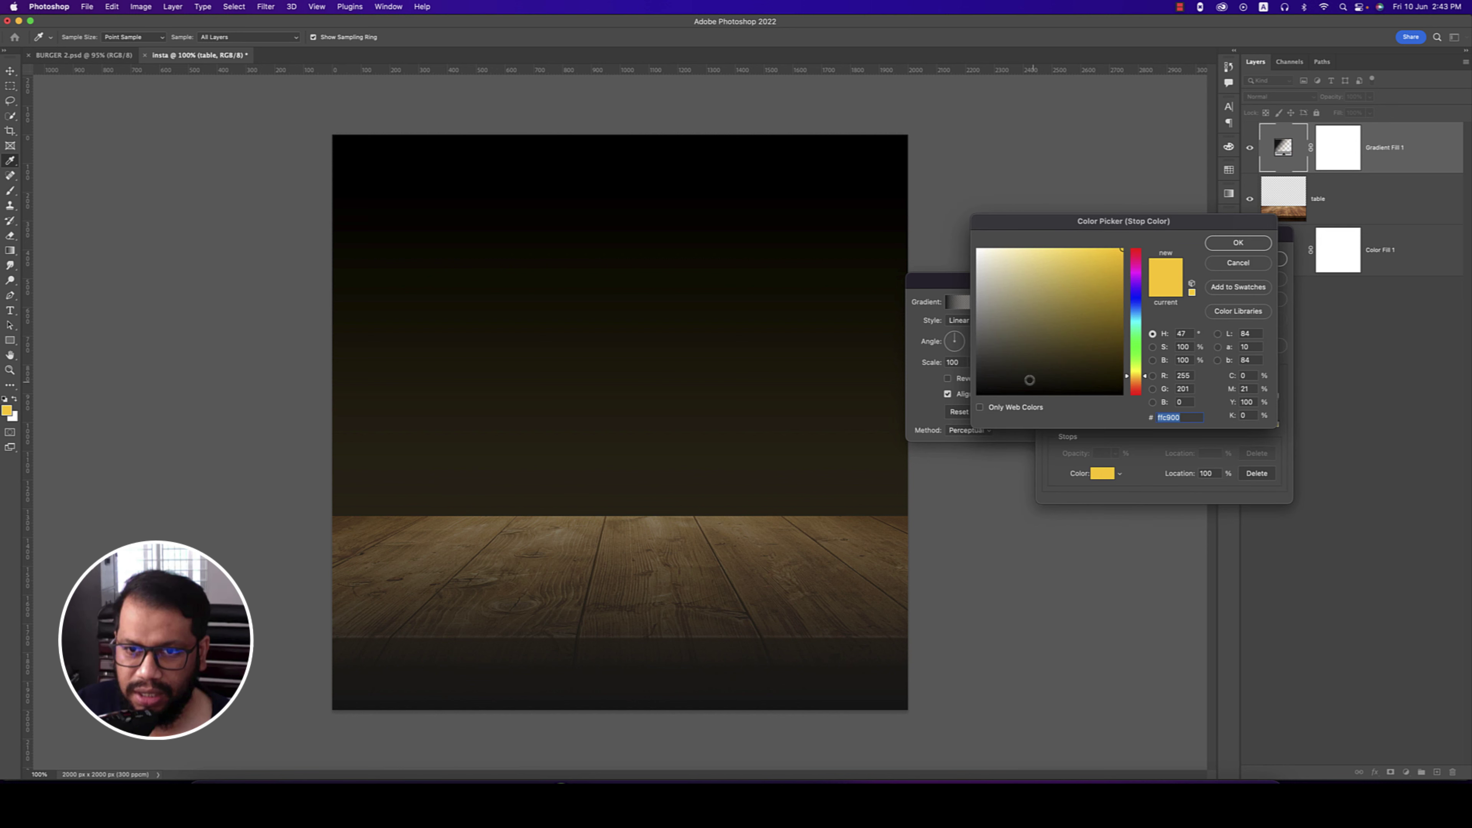
{"action": "left_click", "coordinate": [978, 390]}
{"action": "left_click", "coordinate": [1240, 243]}
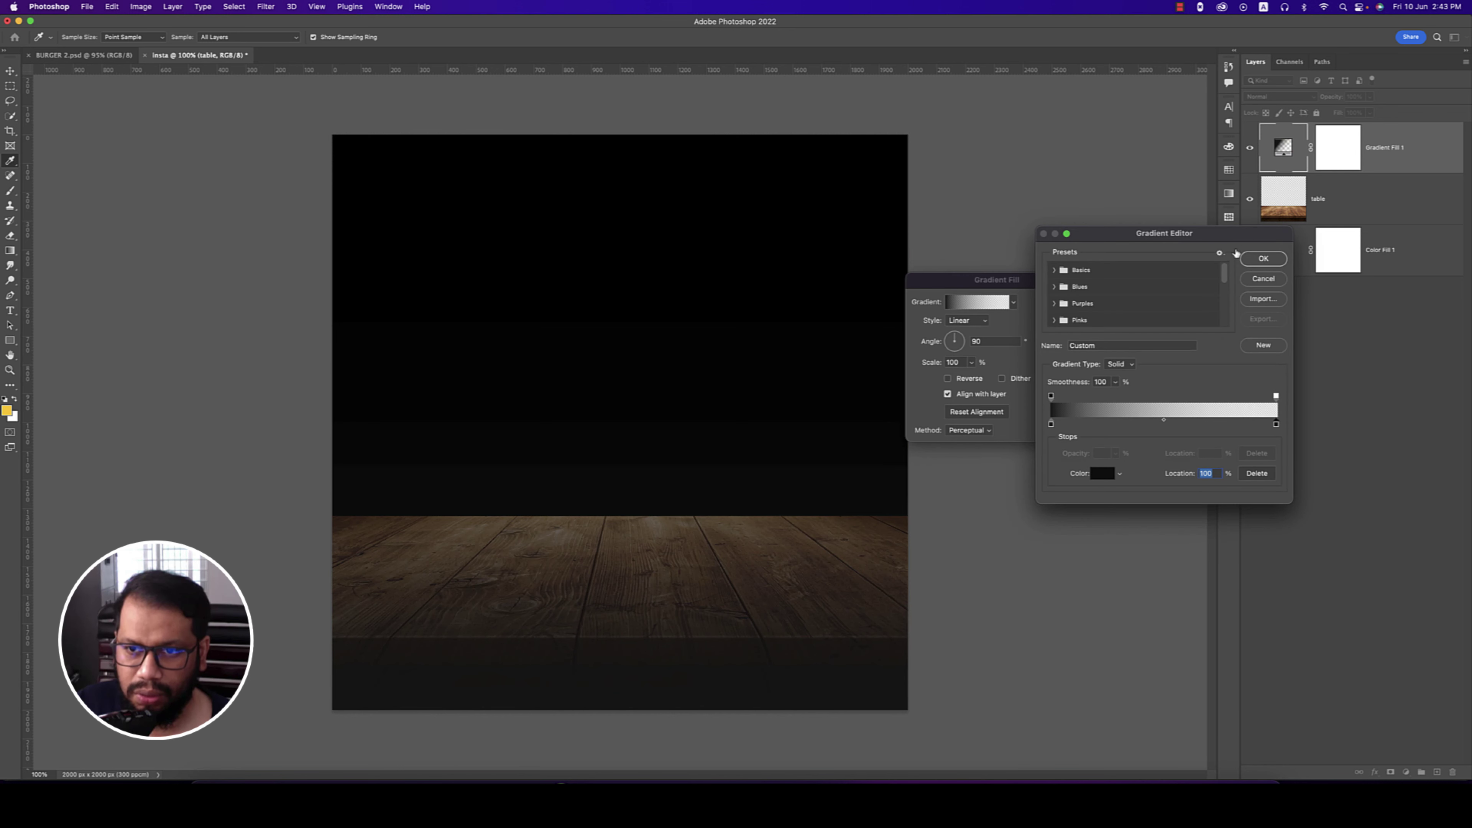
{"action": "left_click", "coordinate": [1263, 259]}
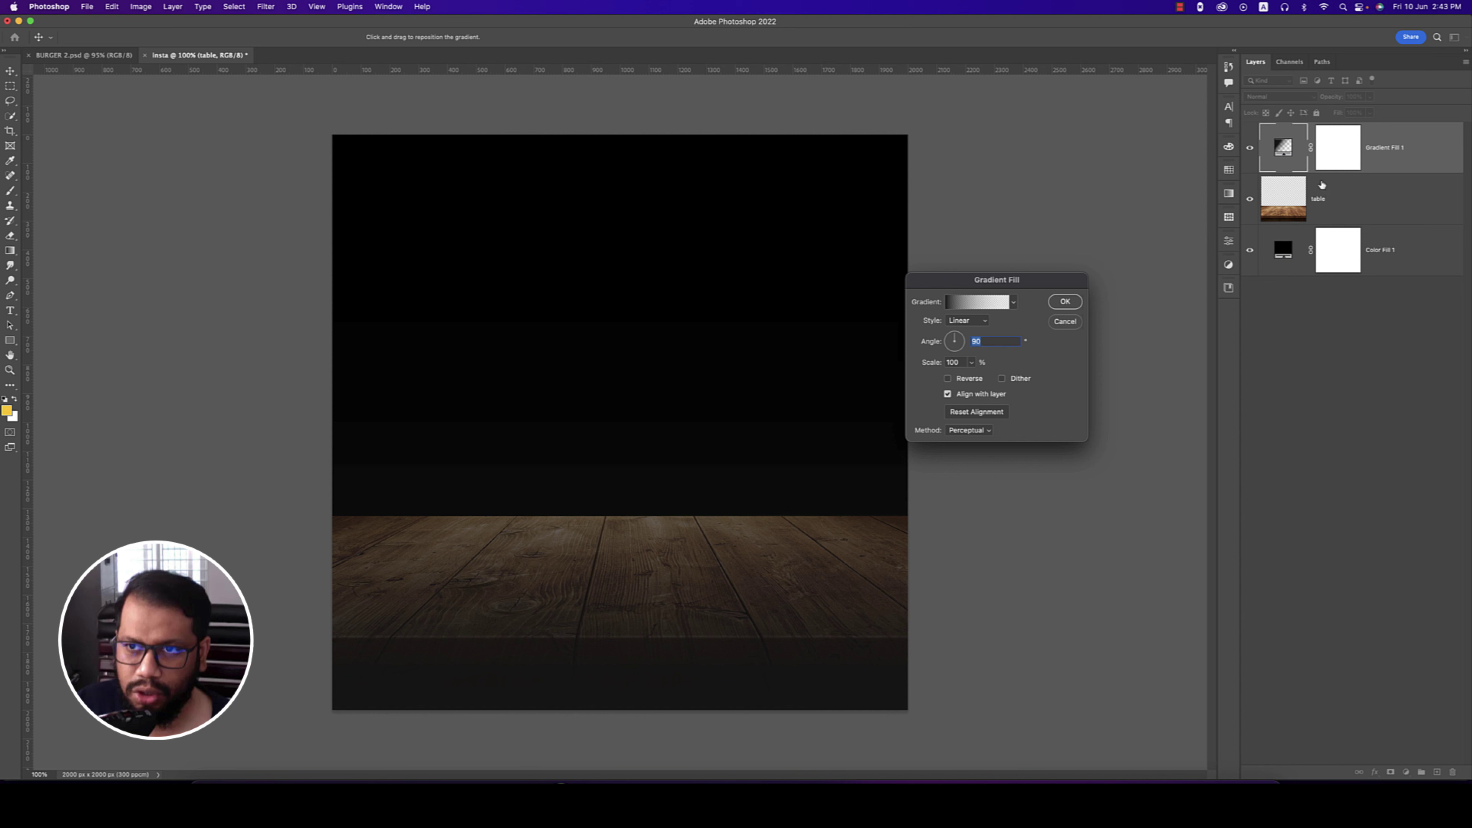
{"action": "left_click", "coordinate": [1066, 302]}
- Clip Gradient Fill 1 to the table layer and blend it with Multiply
{"action": "right_click", "coordinate": [1403, 144]}
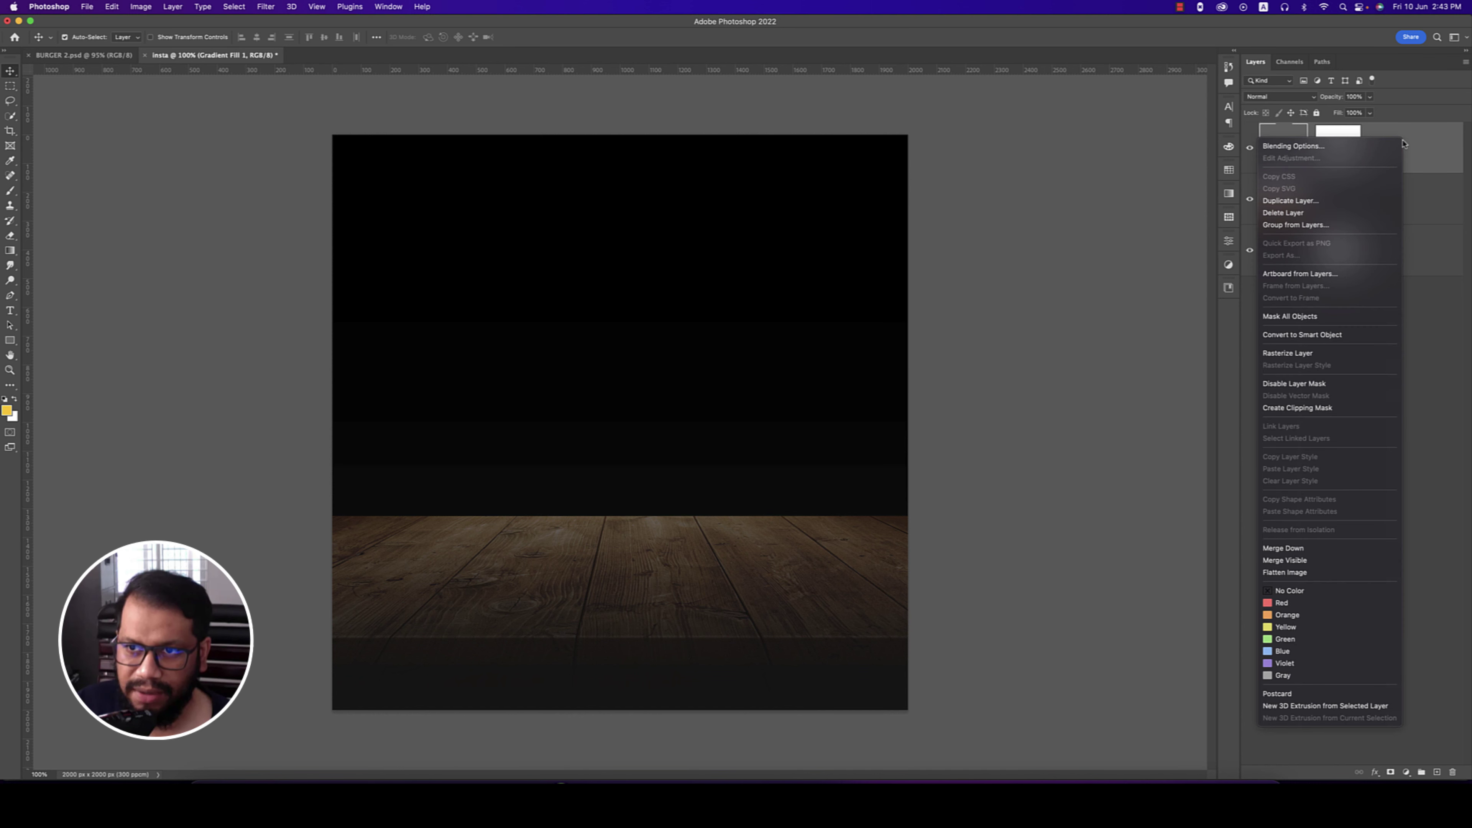
{"action": "left_click", "coordinate": [1311, 409]}
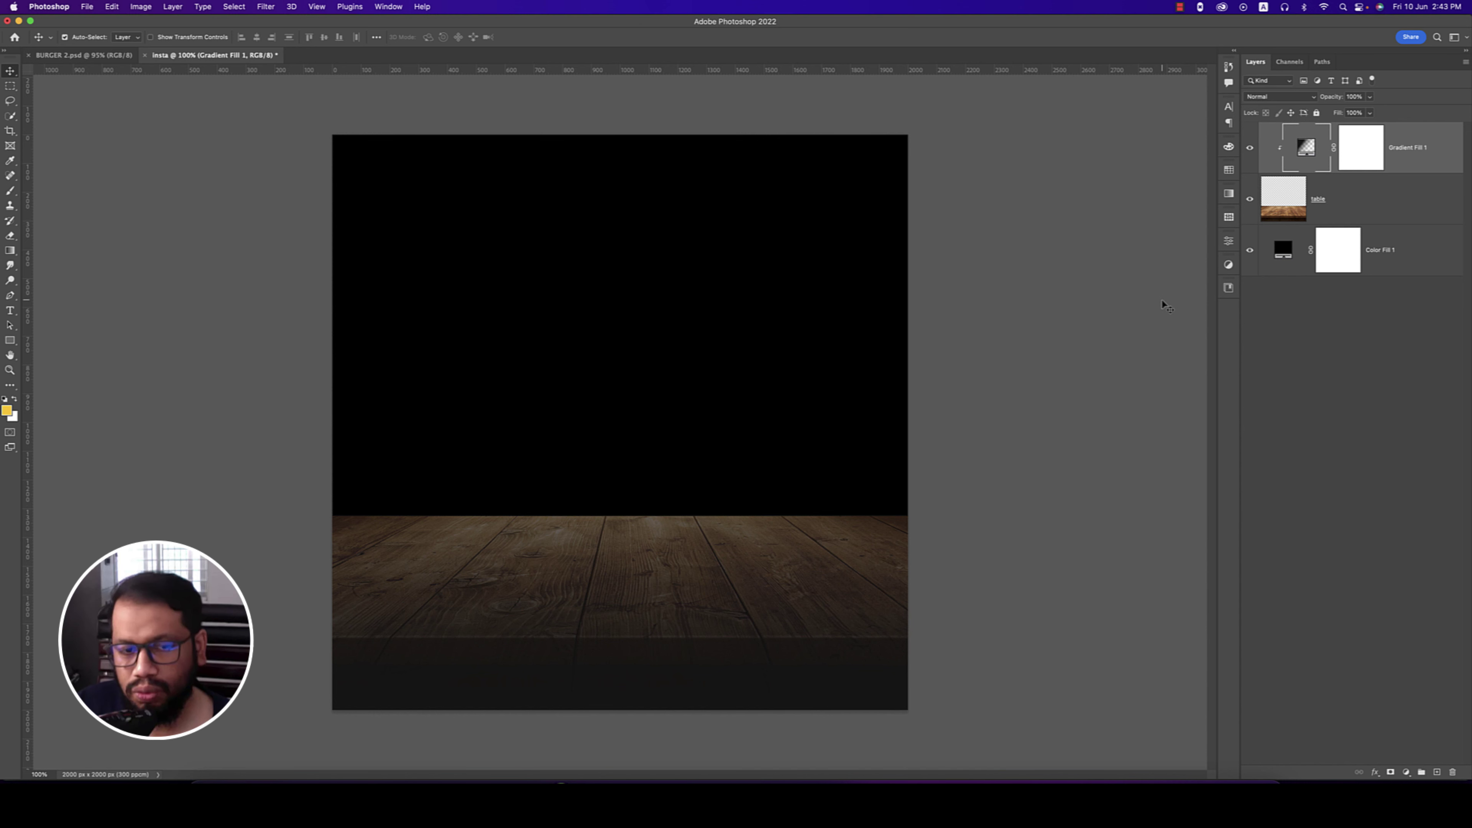
{"action": "left_click", "coordinate": [1291, 98]}
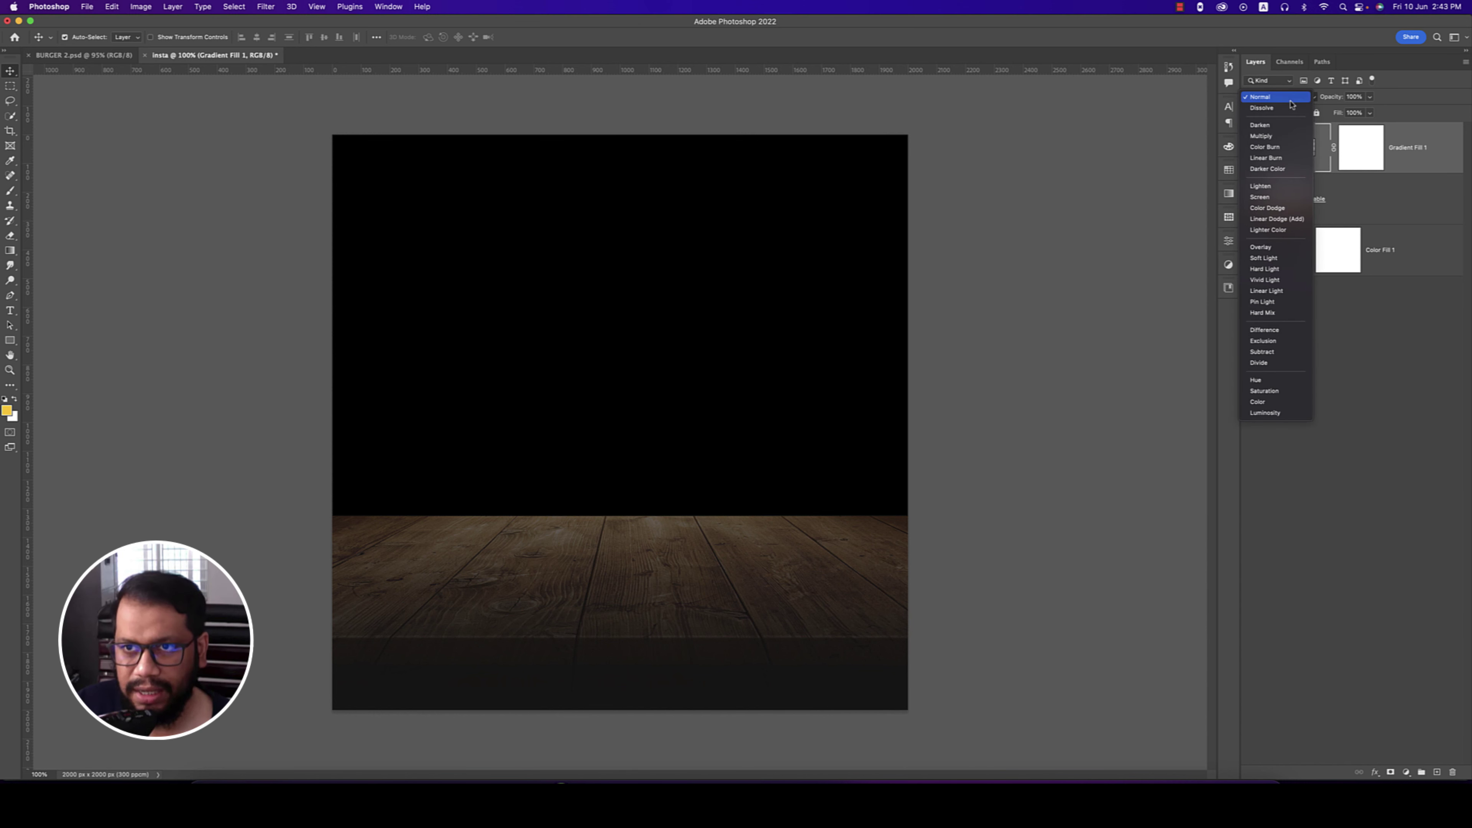
{"action": "left_click", "coordinate": [1277, 137]}
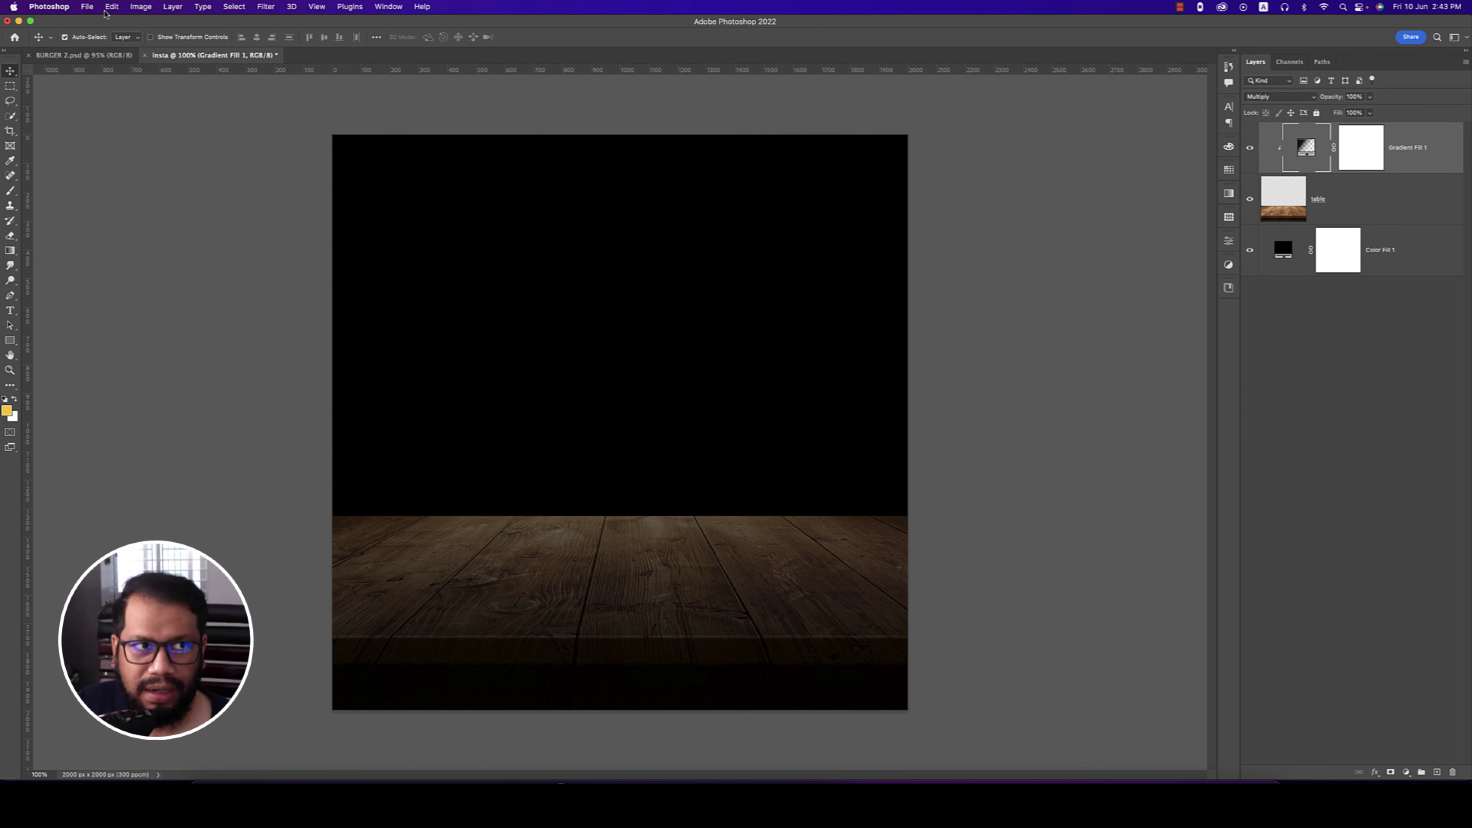
{"action": "left_click", "coordinate": [87, 7]}
- Place the hamburger image, shrink it, tilt it slightly and move it above the table
{"action": "left_click", "coordinate": [107, 218]}
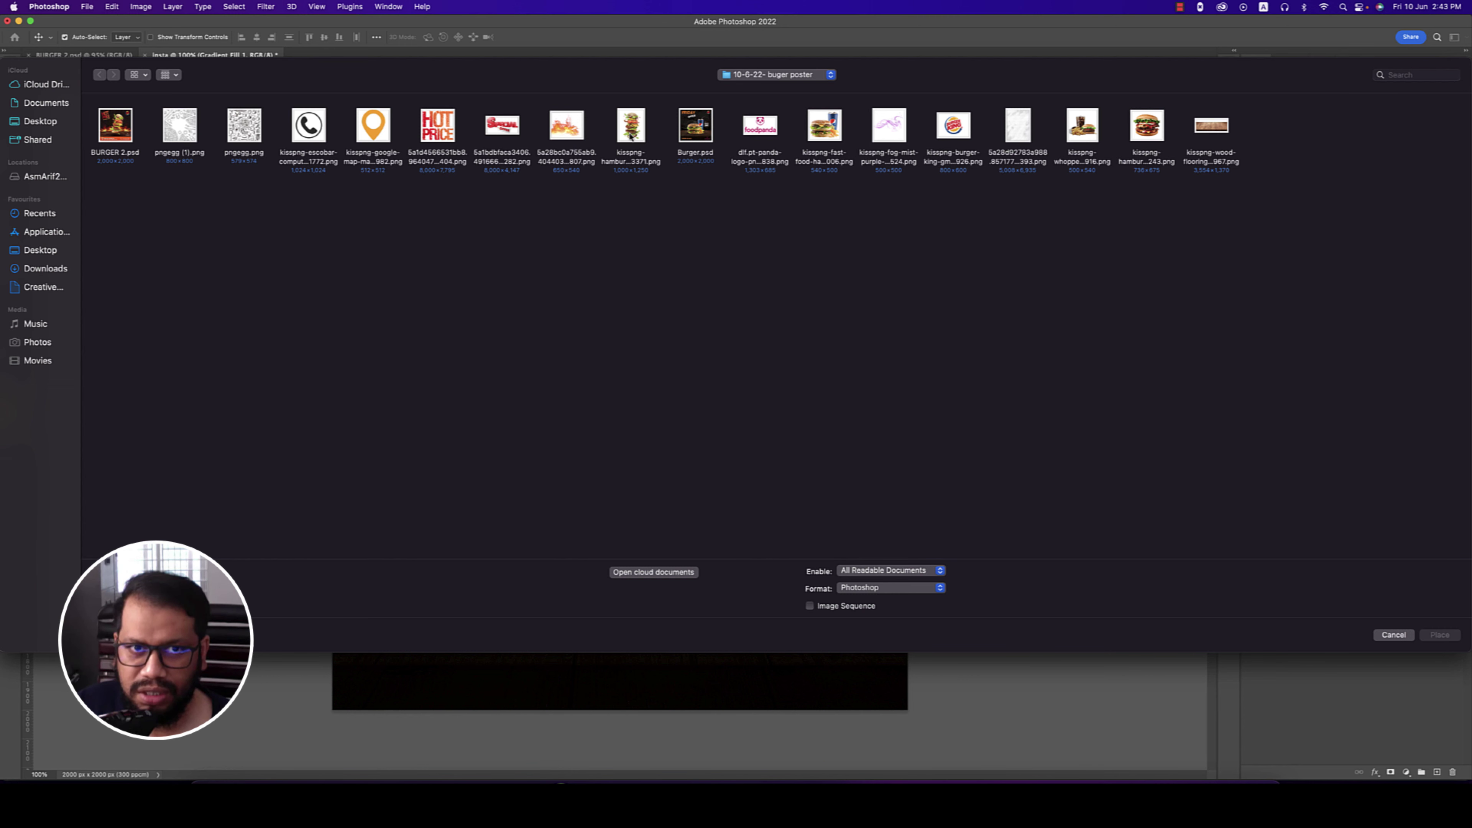
{"action": "double_click", "coordinate": [639, 159]}
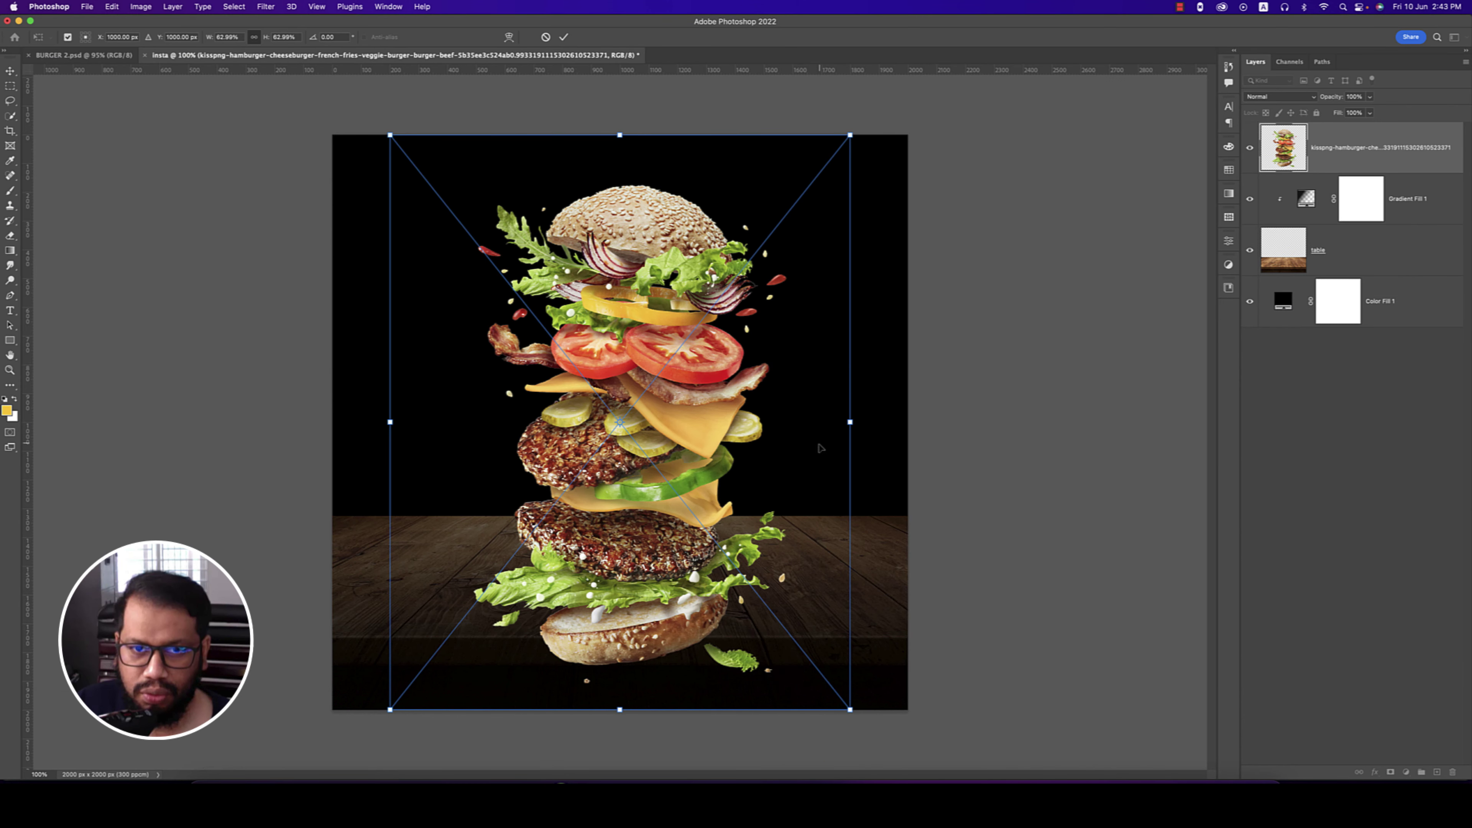
{"action": "left_click_drag", "start_coordinate": [849, 423], "coordinate": [722, 422]}
{"action": "left_click_drag", "start_coordinate": [756, 236], "coordinate": [764, 245]}
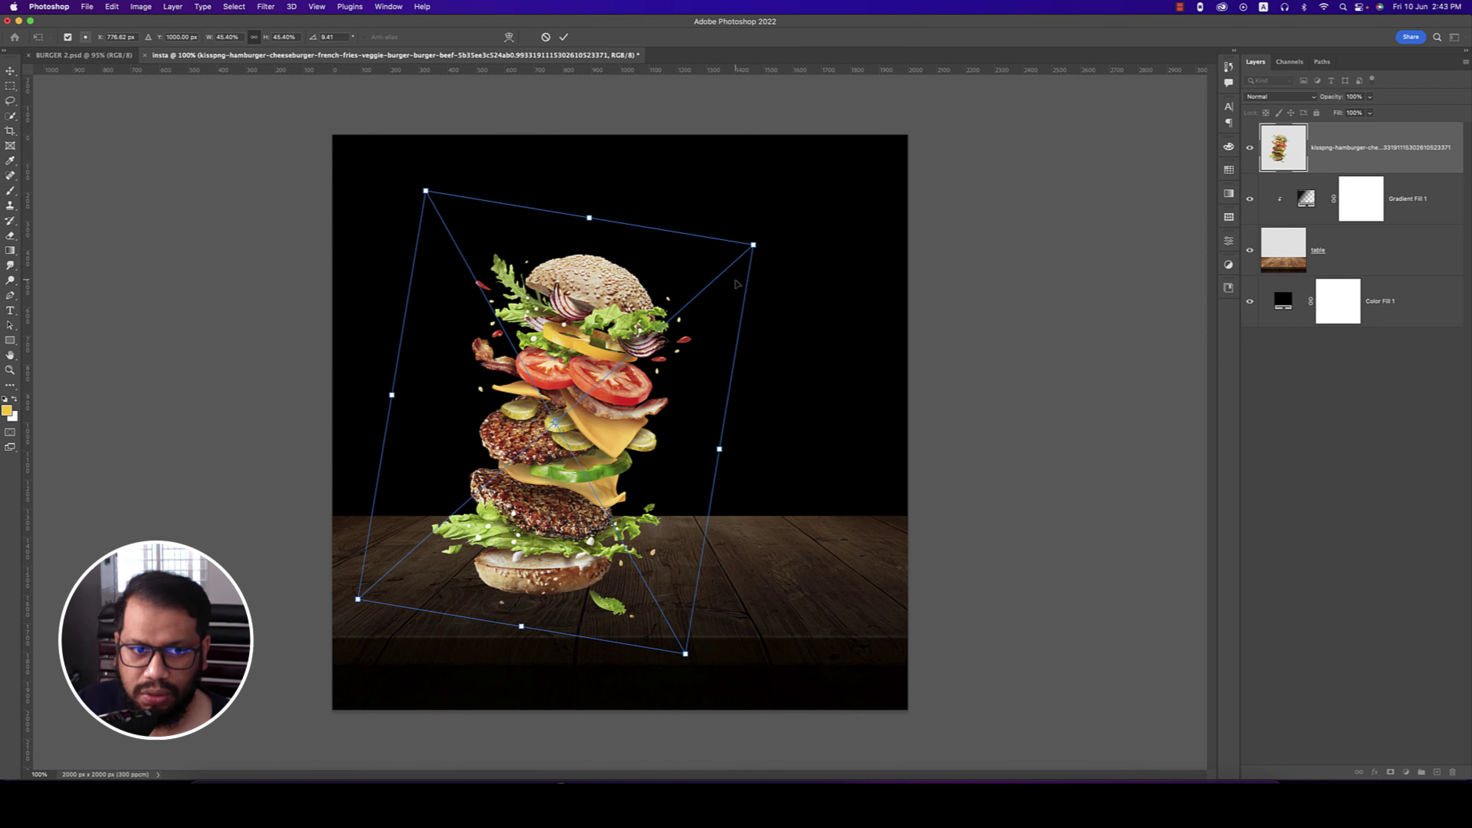
{"action": "left_click_drag", "start_coordinate": [584, 541], "coordinate": [647, 508]}
{"action": "key", "text": "Return"}
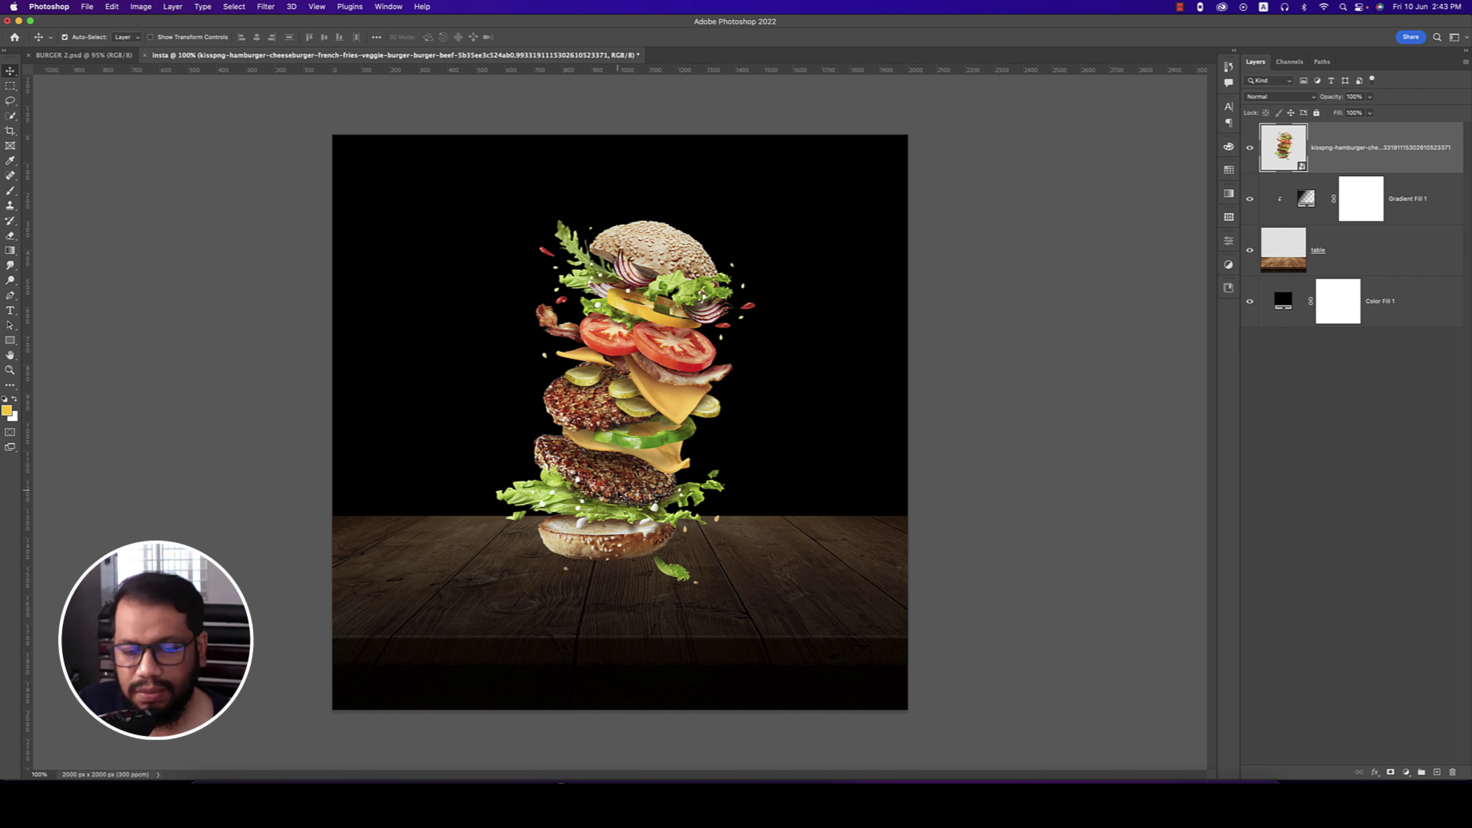
- Rasterize the burger image layer and rename it burger
{"action": "right_click", "coordinate": [1351, 159]}
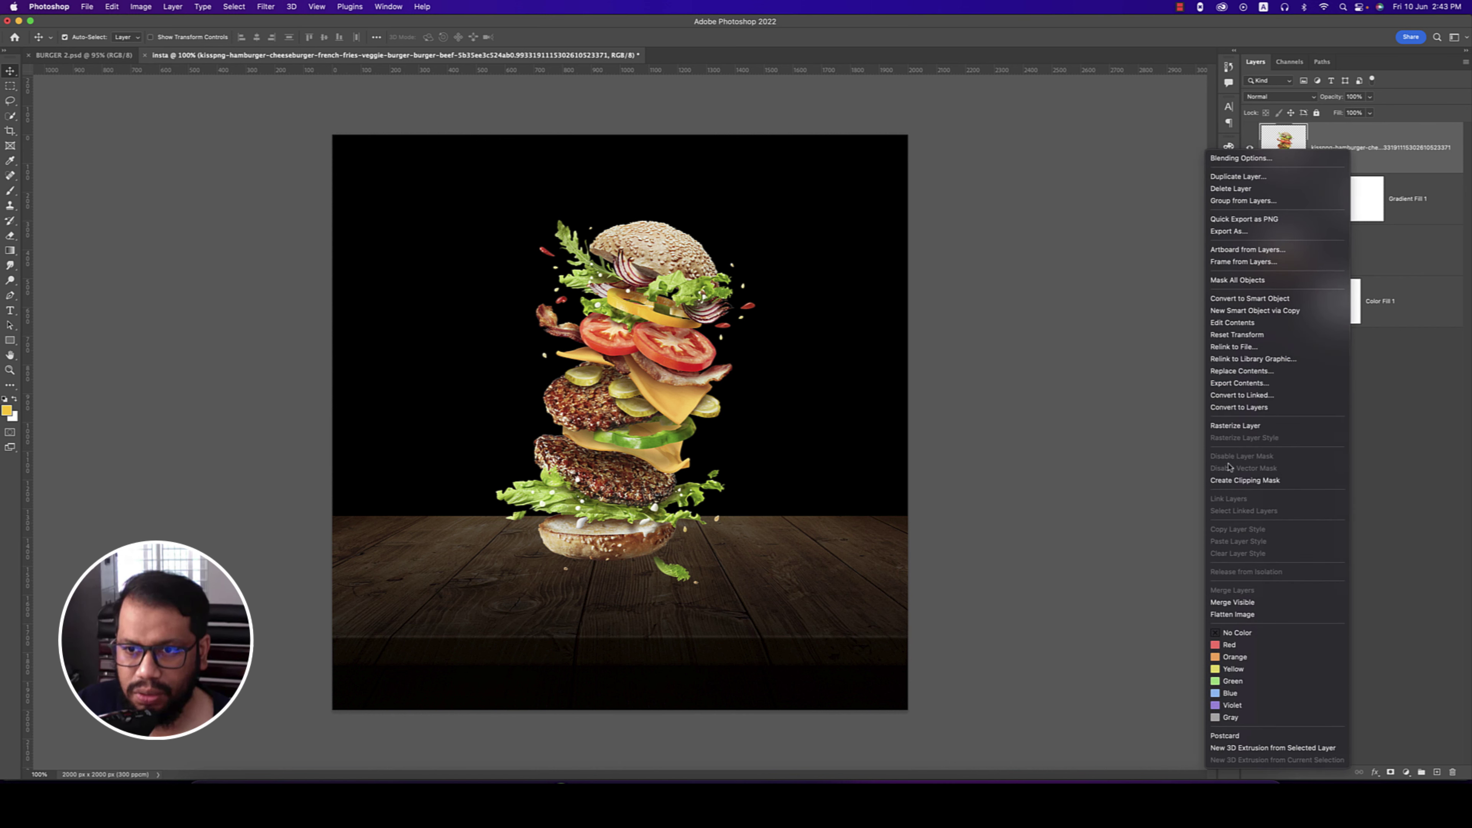
{"action": "left_click", "coordinate": [1236, 427]}
{"action": "double_click", "coordinate": [1349, 149]}
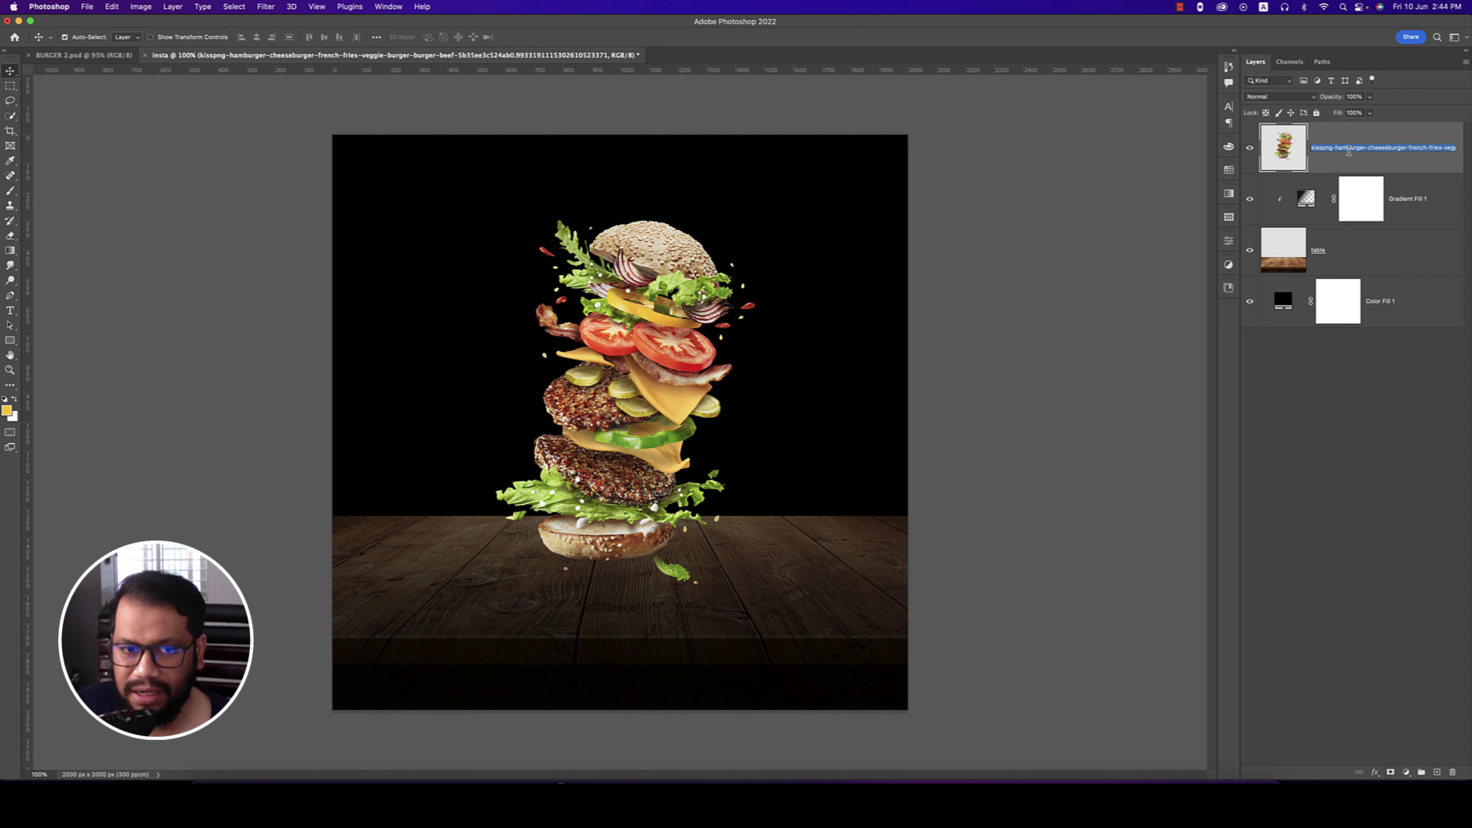
{"action": "type", "text": "burger"}
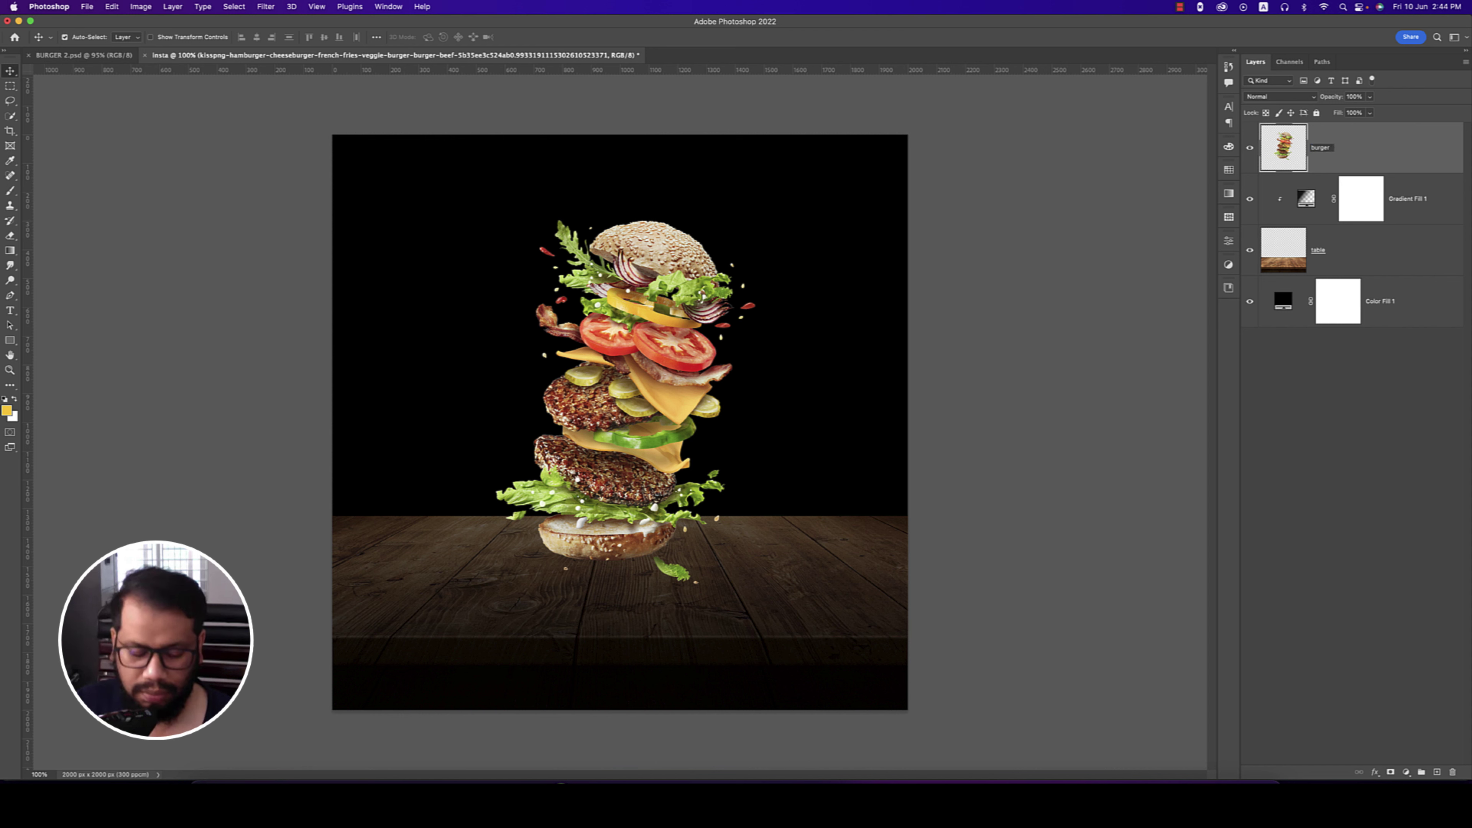
{"action": "key", "text": "Return"}
{"action": "left_click", "coordinate": [1404, 205]}
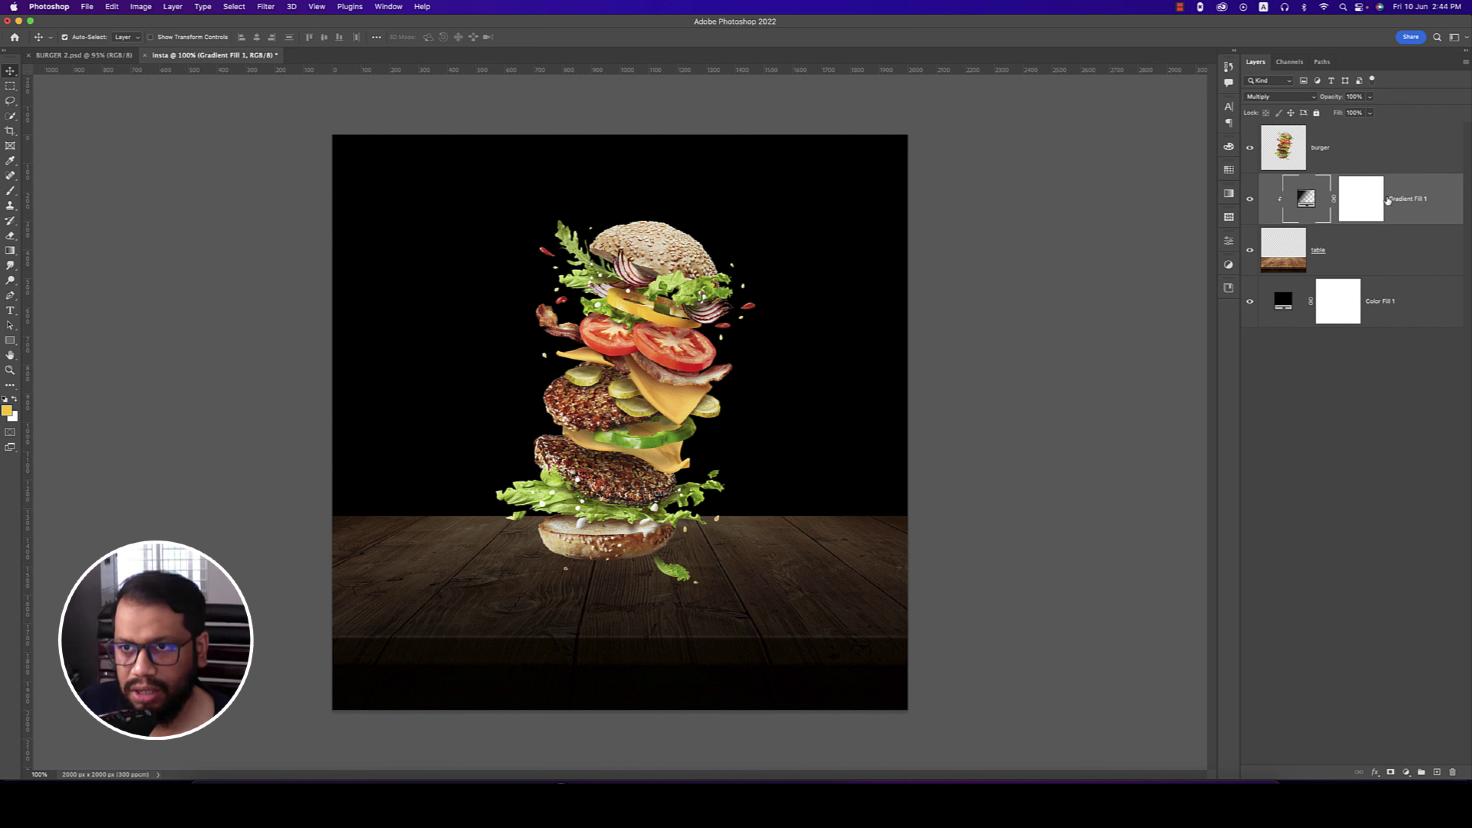
- Add a new layer, reset colours to black and white, and pick the Soft Round brush
{"action": "left_click", "coordinate": [1439, 773]}
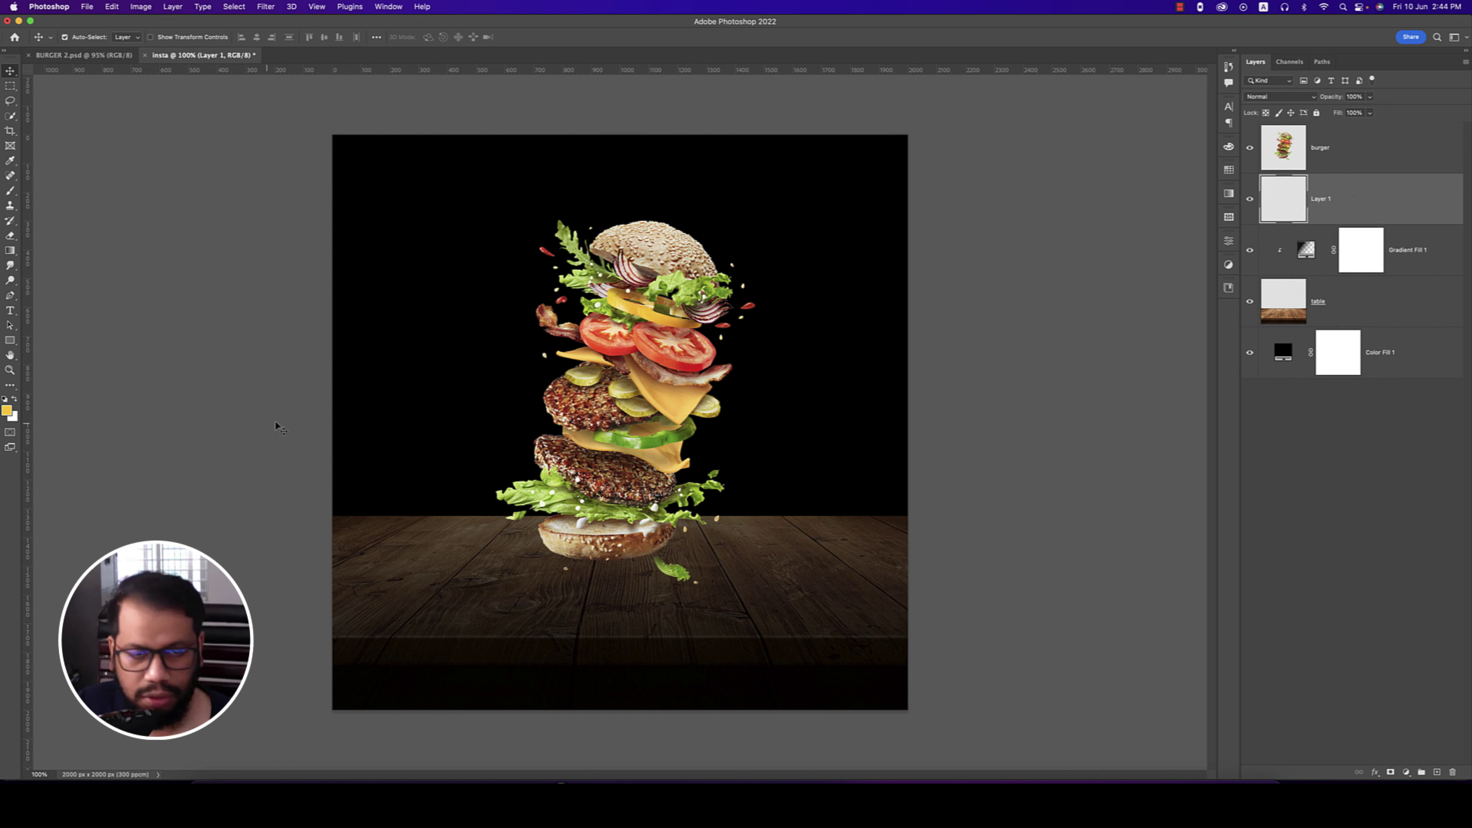
{"action": "key", "text": "d"}
{"action": "left_click", "coordinate": [10, 190]}
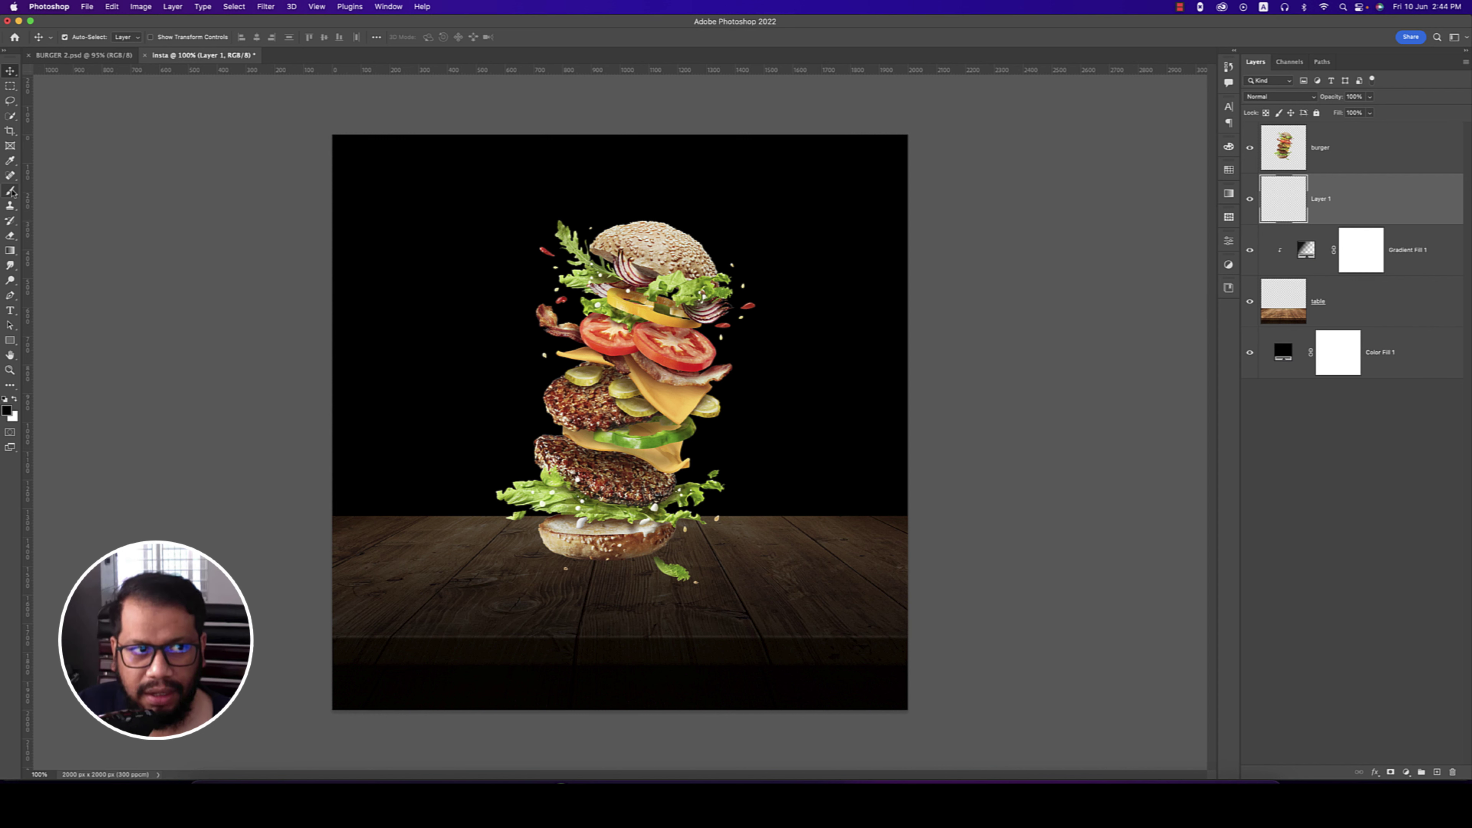
{"action": "right_click", "coordinate": [425, 242]}
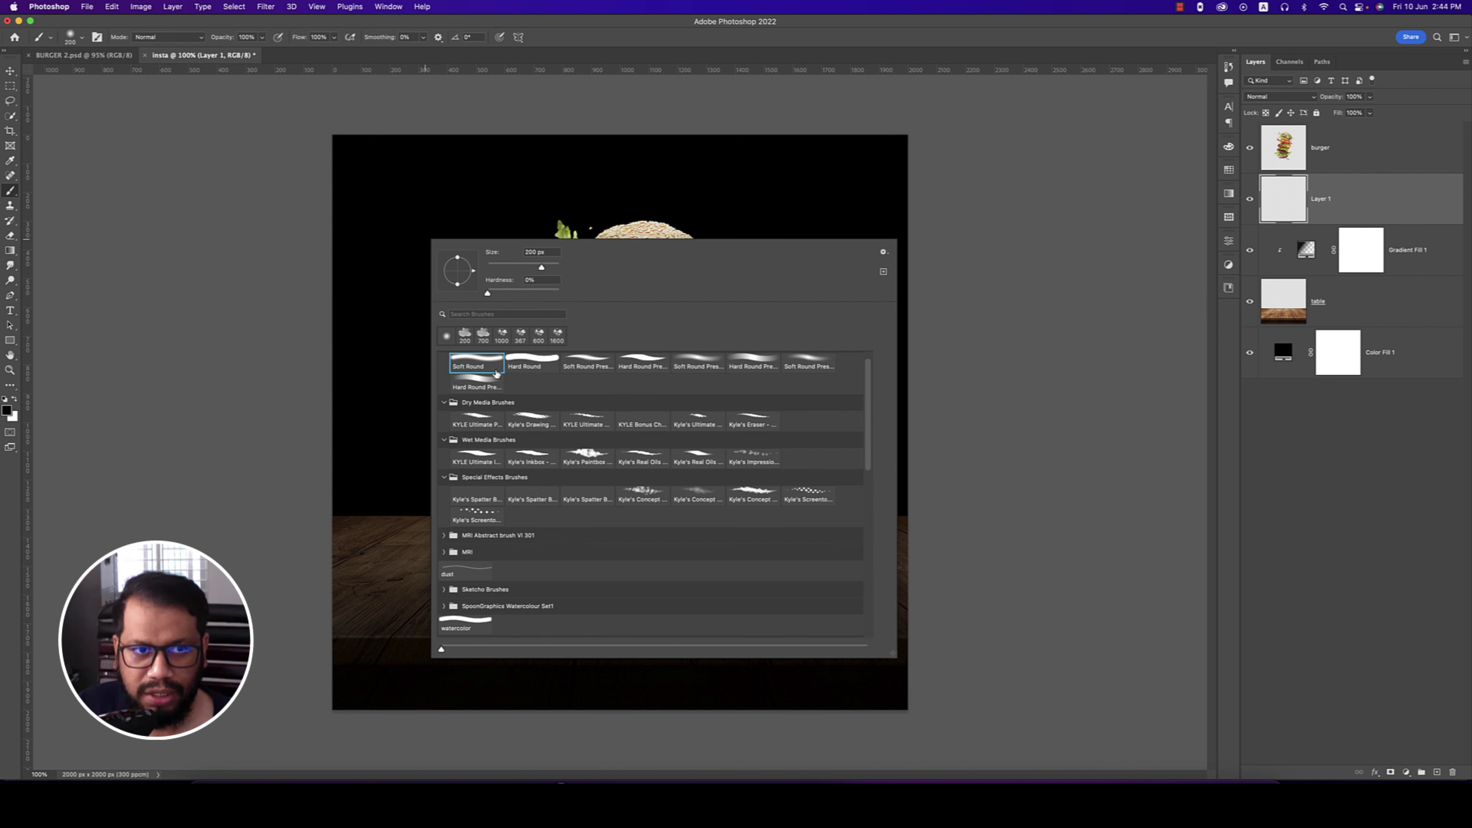
{"action": "left_click", "coordinate": [447, 337]}
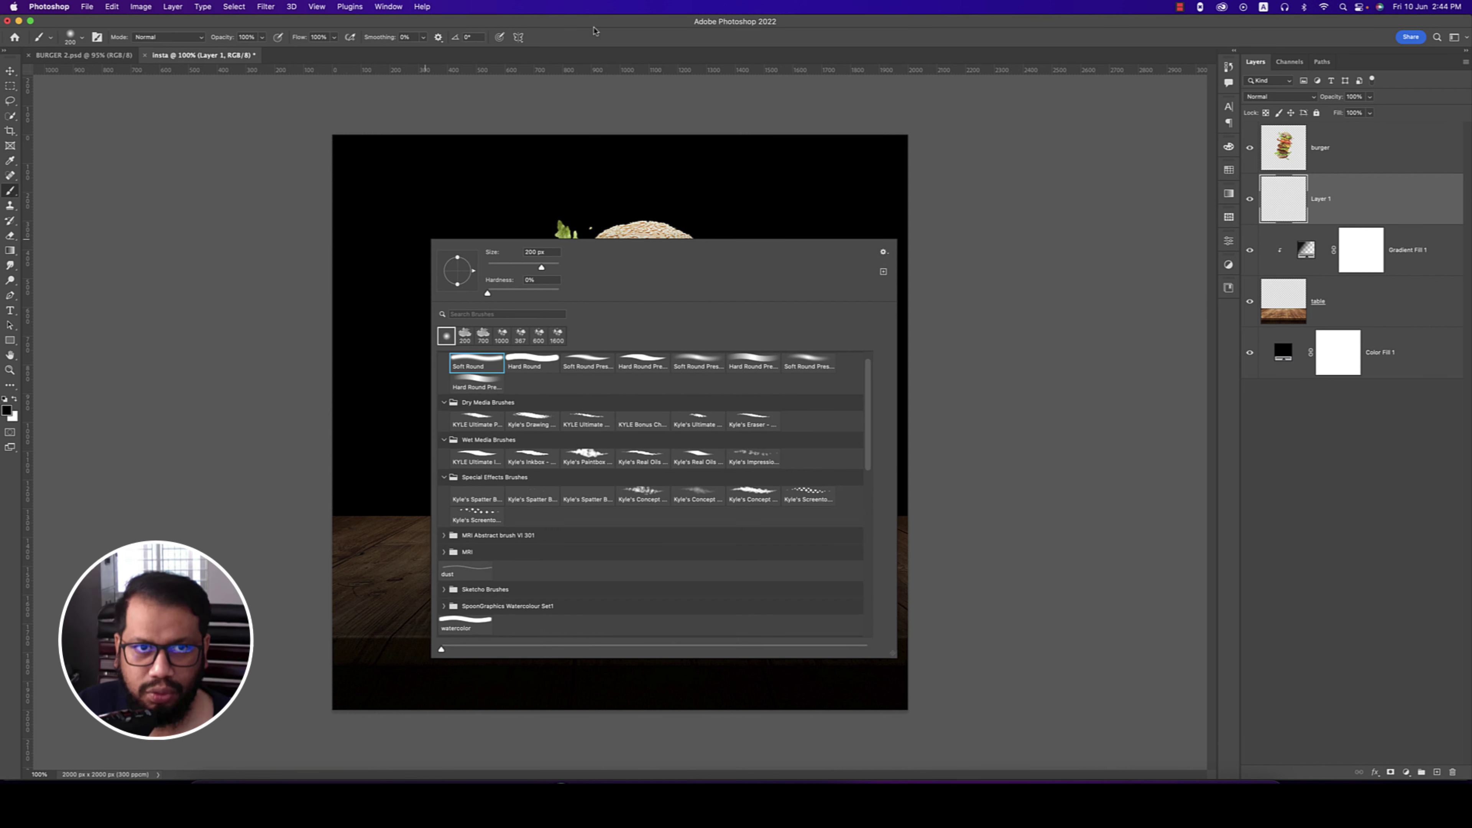
{"action": "left_click", "coordinate": [594, 29]}
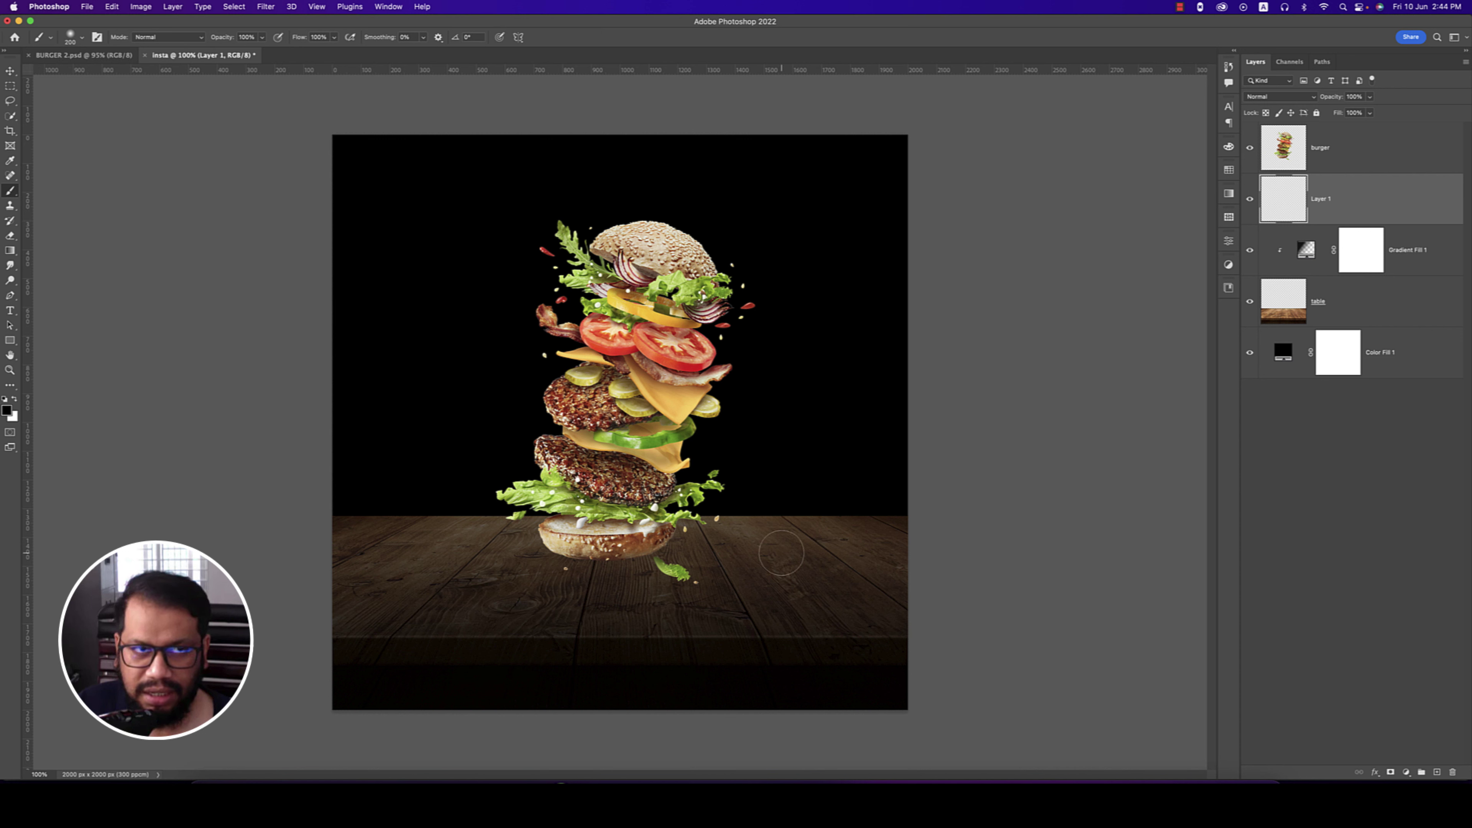
- Paint a soft black dab on the table beside the burger's base
{"action": "left_click", "coordinate": [782, 552]}
{"action": "key", "text": "super+z"}
{"action": "left_click", "coordinate": [748, 543]}
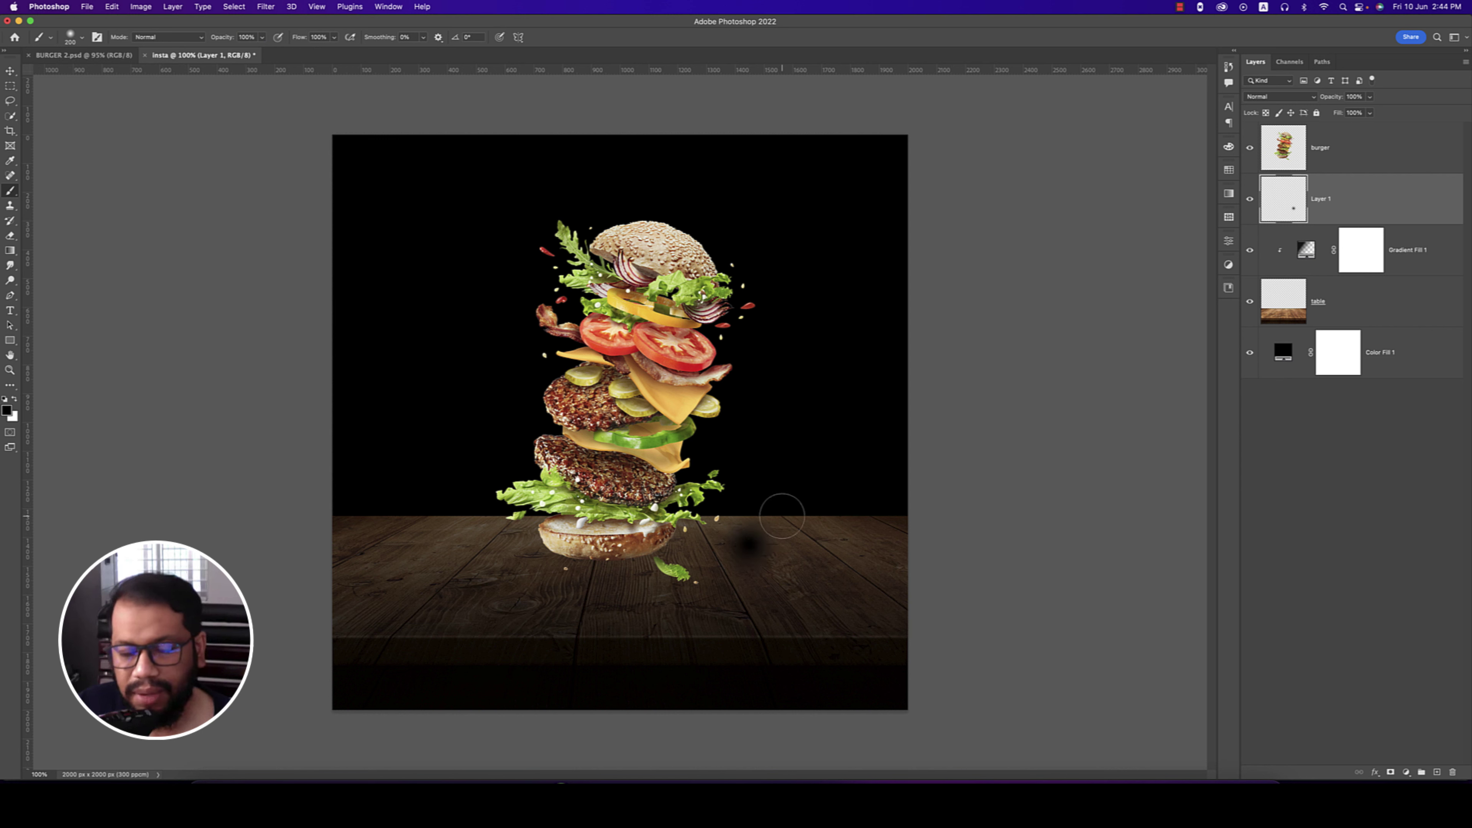
- Stretch and flatten the dab into a shadow, set it to Multiply at 84% opacity
{"action": "key", "text": "ctrl+t"}
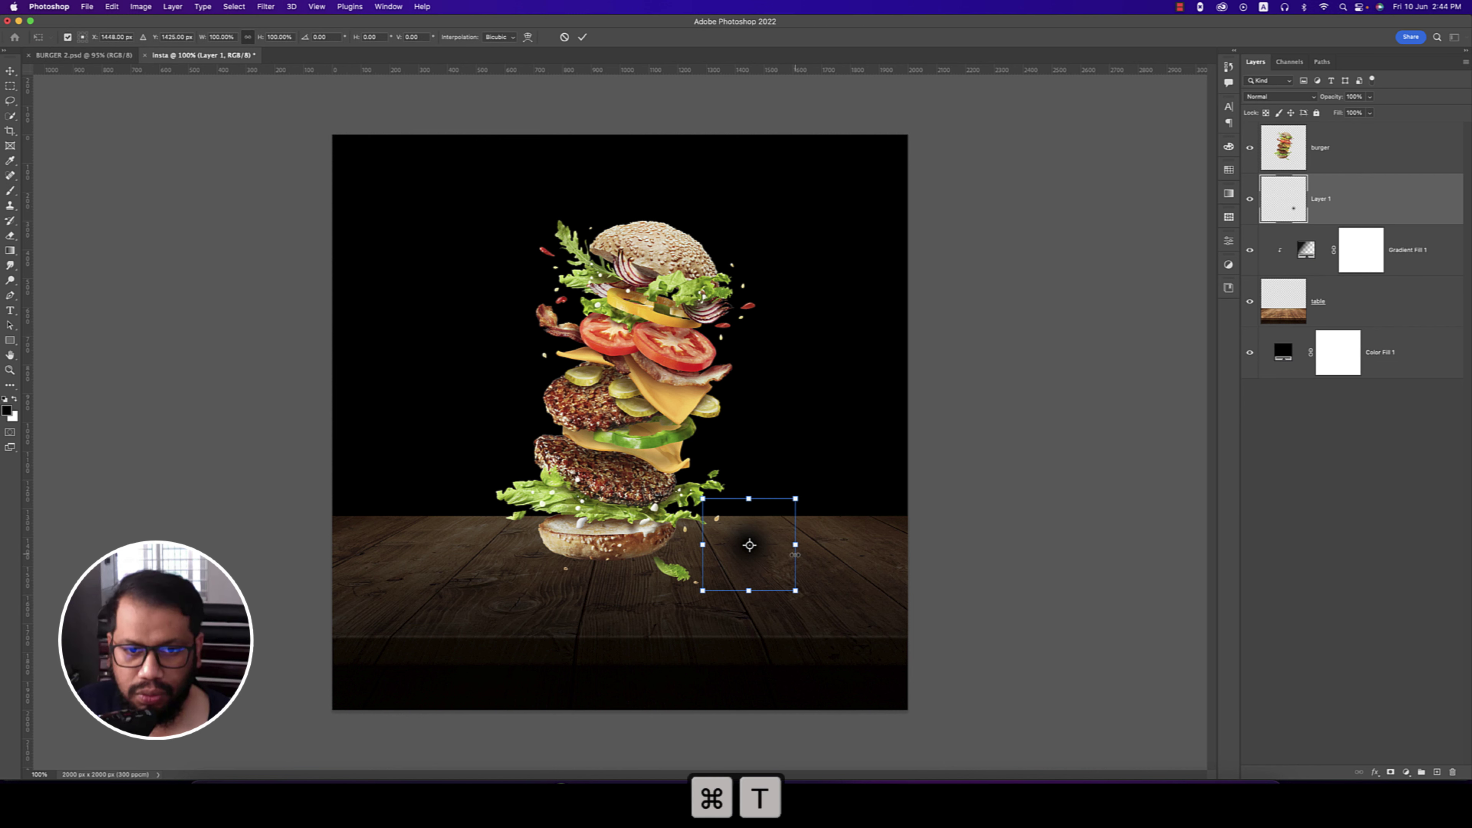
{"action": "mouse_move", "coordinate": [797, 545]}
{"action": "left_mouse_down"}
{"action": "mouse_move", "coordinate": [935, 542]}
{"action": "mouse_move", "coordinate": [649, 582]}
{"action": "mouse_move", "coordinate": [803, 573]}
{"action": "mouse_move", "coordinate": [789, 574]}
{"action": "left_mouse_up"}
{"action": "left_click_drag", "start_coordinate": [610, 502], "coordinate": [610, 567]}
{"action": "left_click_drag", "start_coordinate": [632, 626], "coordinate": [630, 602]}
{"action": "key", "text": "Return"}
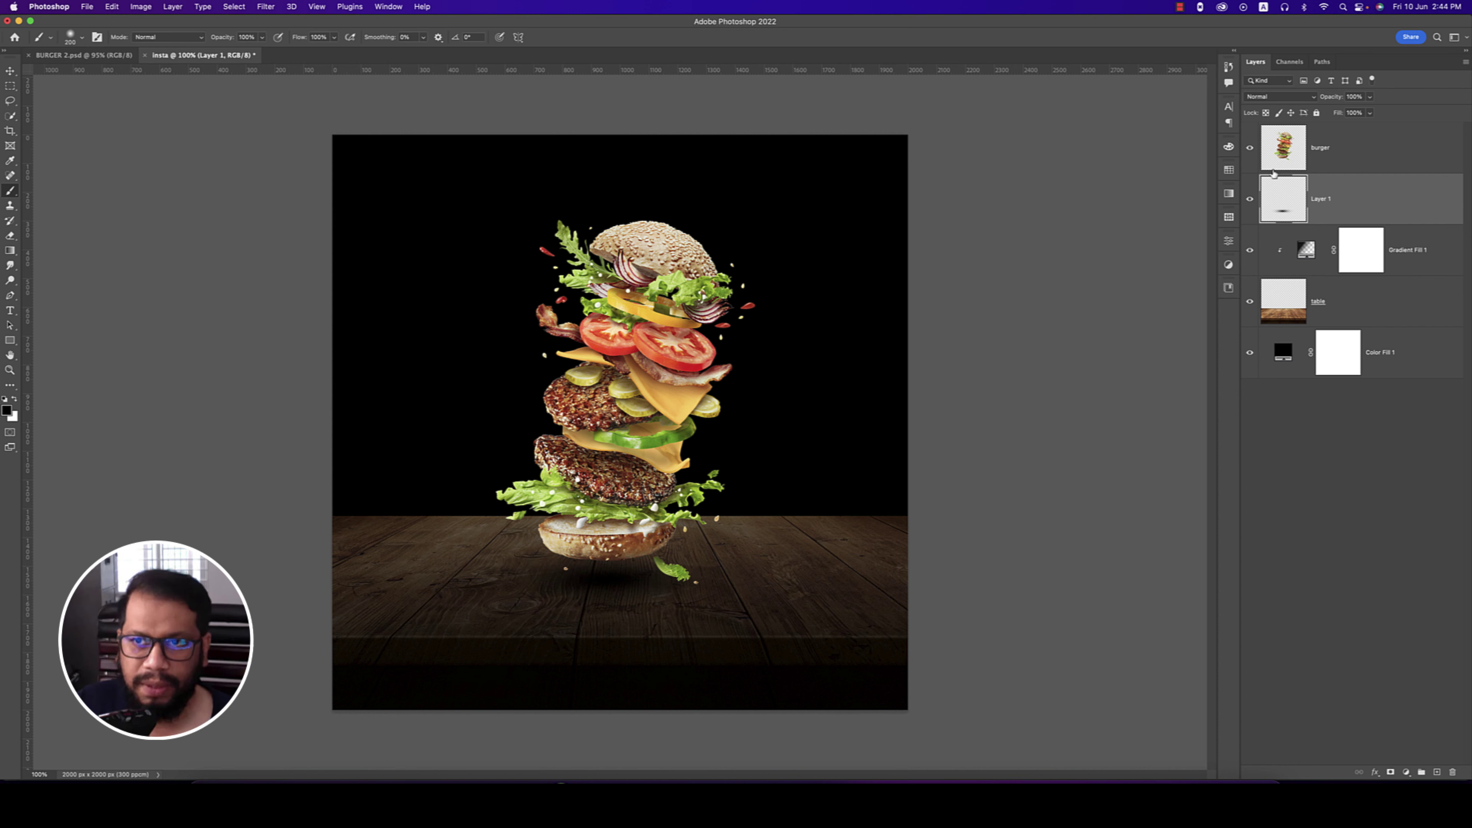
{"action": "left_click", "coordinate": [1281, 97]}
{"action": "left_click", "coordinate": [1276, 136]}
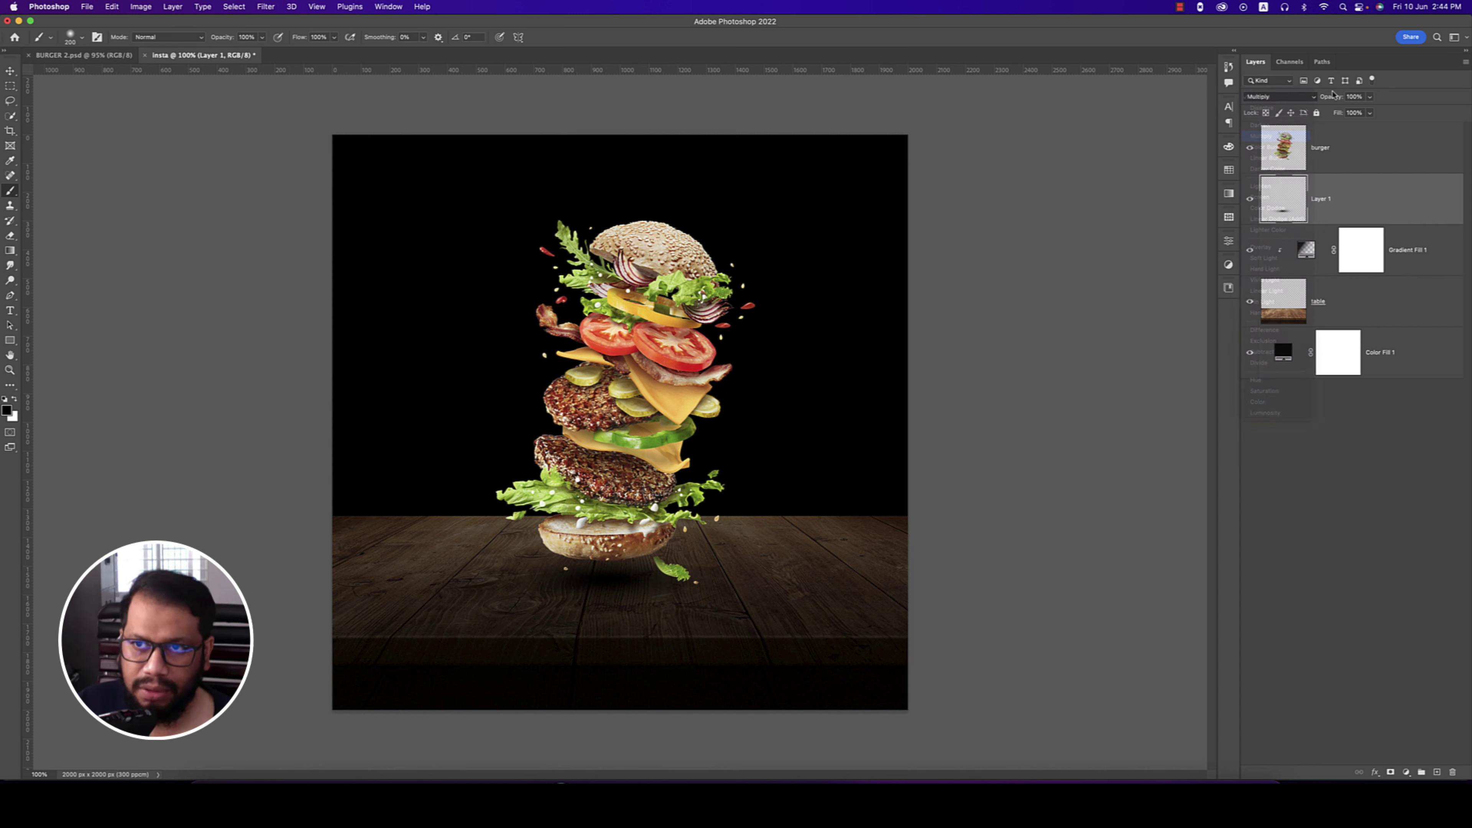
{"action": "left_click_drag", "start_coordinate": [1338, 100], "coordinate": [1328, 101]}
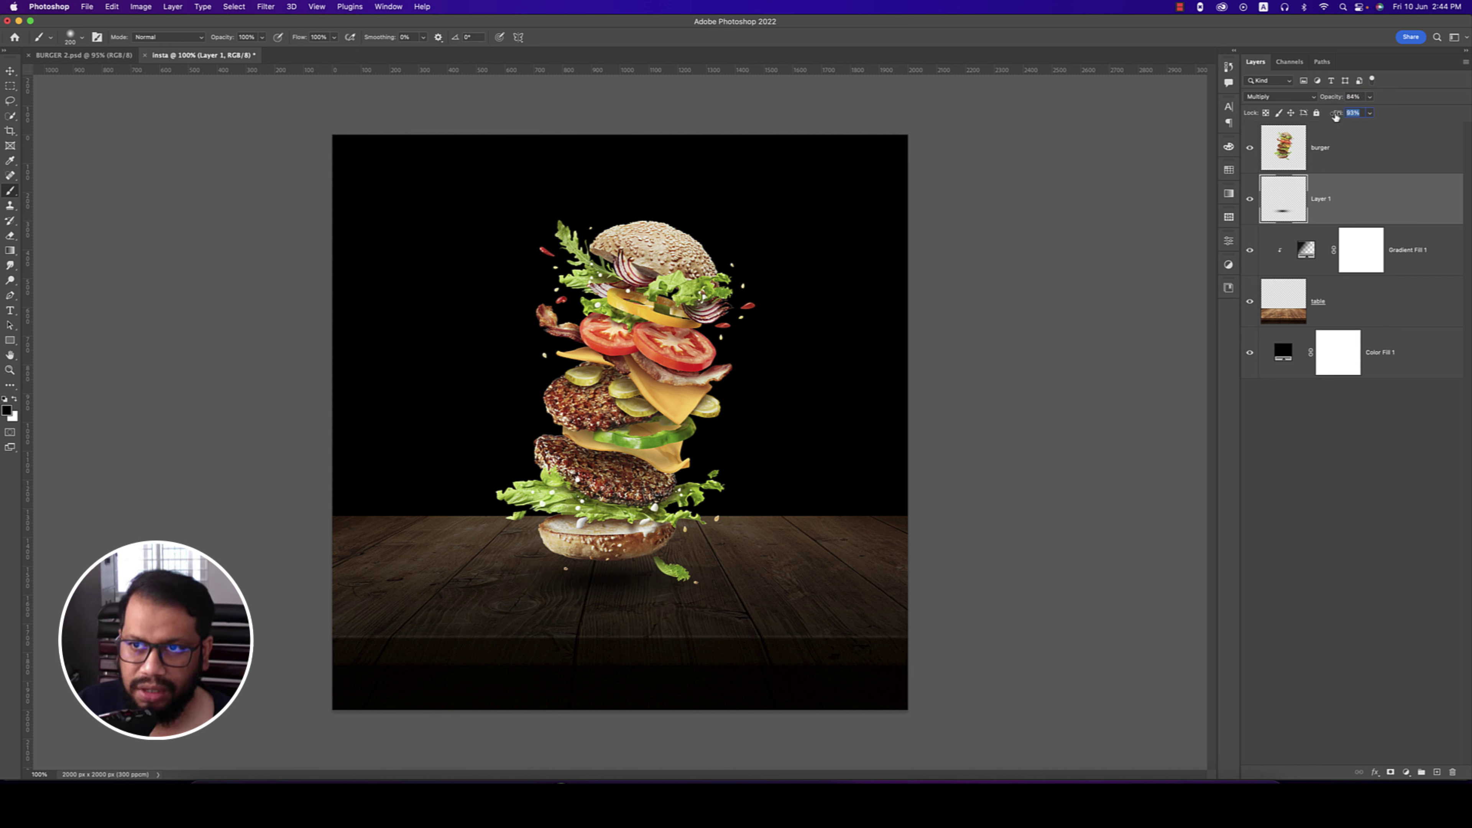
- Widen and flatten the shadow further, nudge it under the bun, and save
{"action": "key", "text": "super+t"}
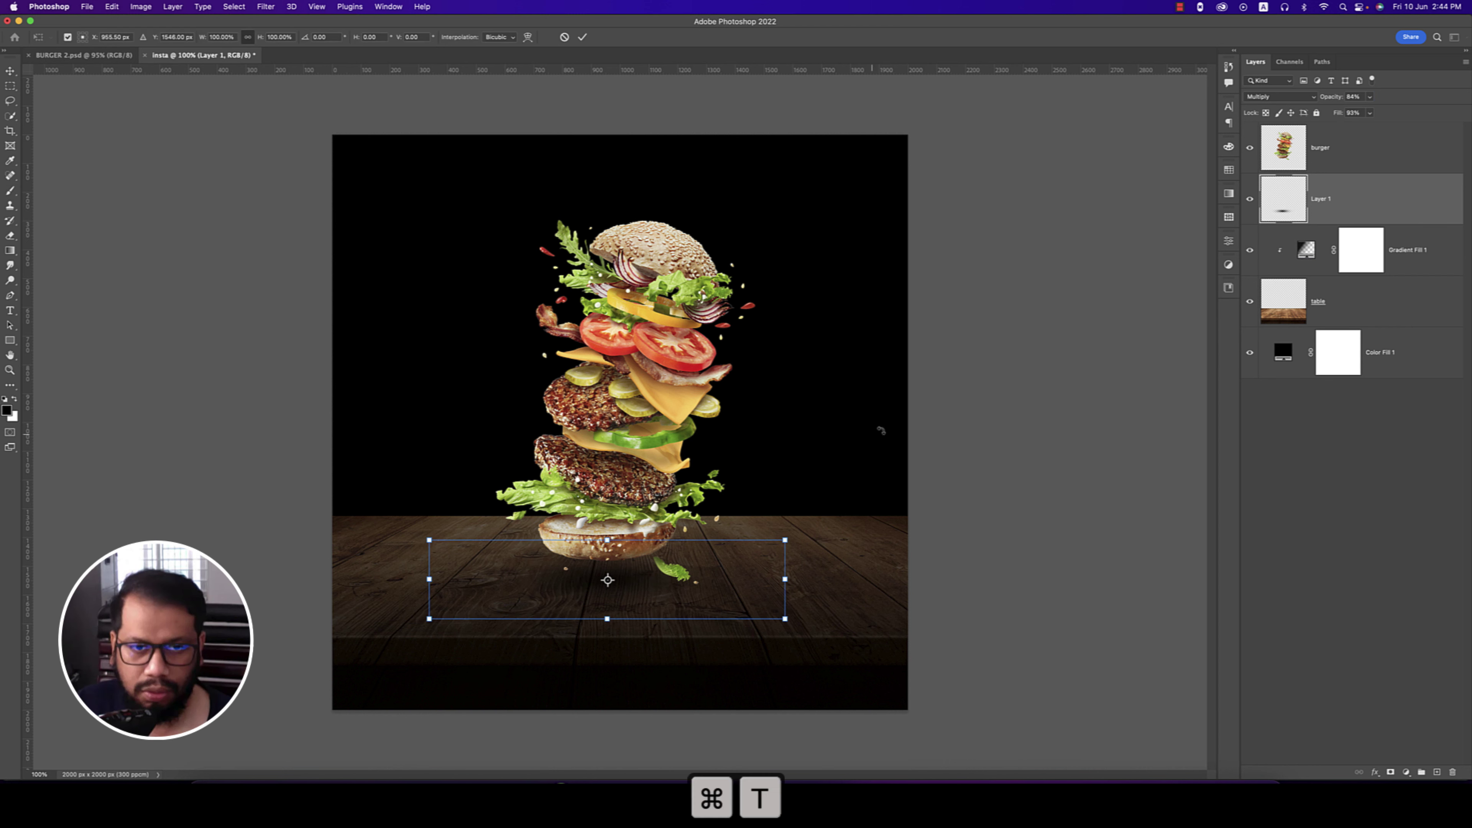
{"action": "left_click_drag", "start_coordinate": [776, 581], "coordinate": [826, 578]}
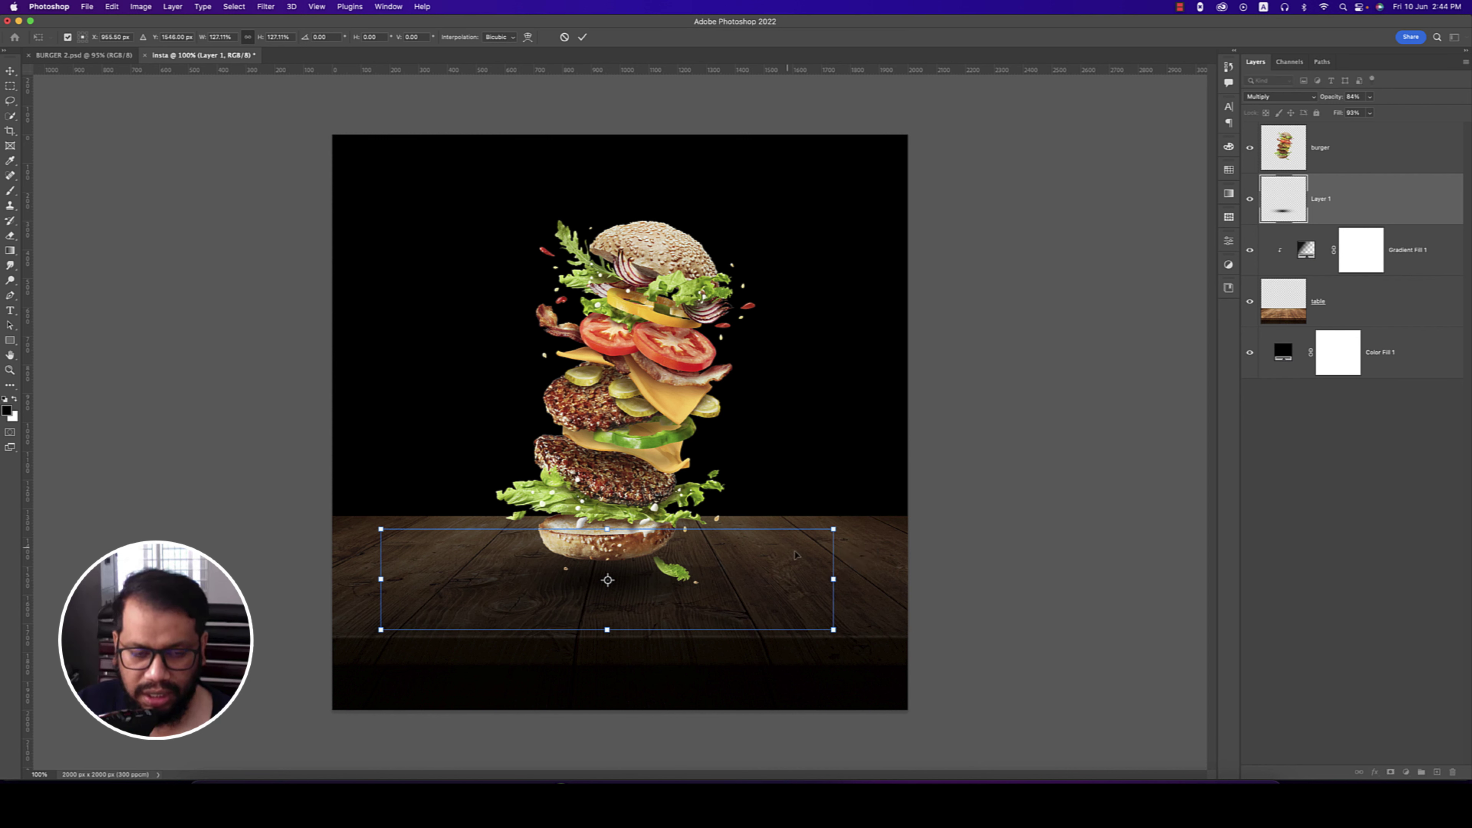
{"action": "left_click_drag", "start_coordinate": [608, 531], "coordinate": [609, 555]}
{"action": "key", "text": "Return"}
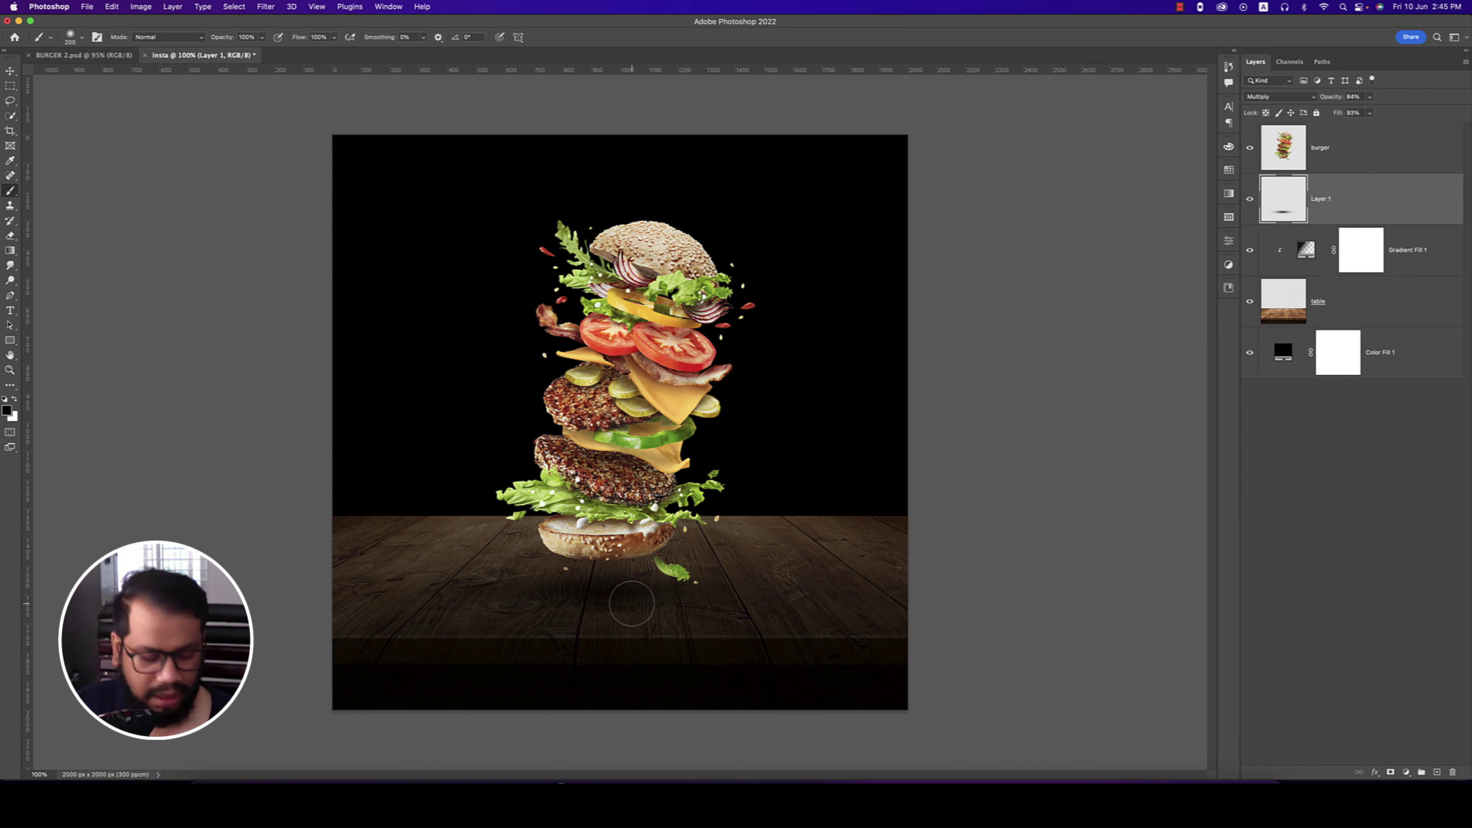
{"action": "key", "text": "v"}
{"action": "left_click_drag", "start_coordinate": [617, 598], "coordinate": [618, 590]}
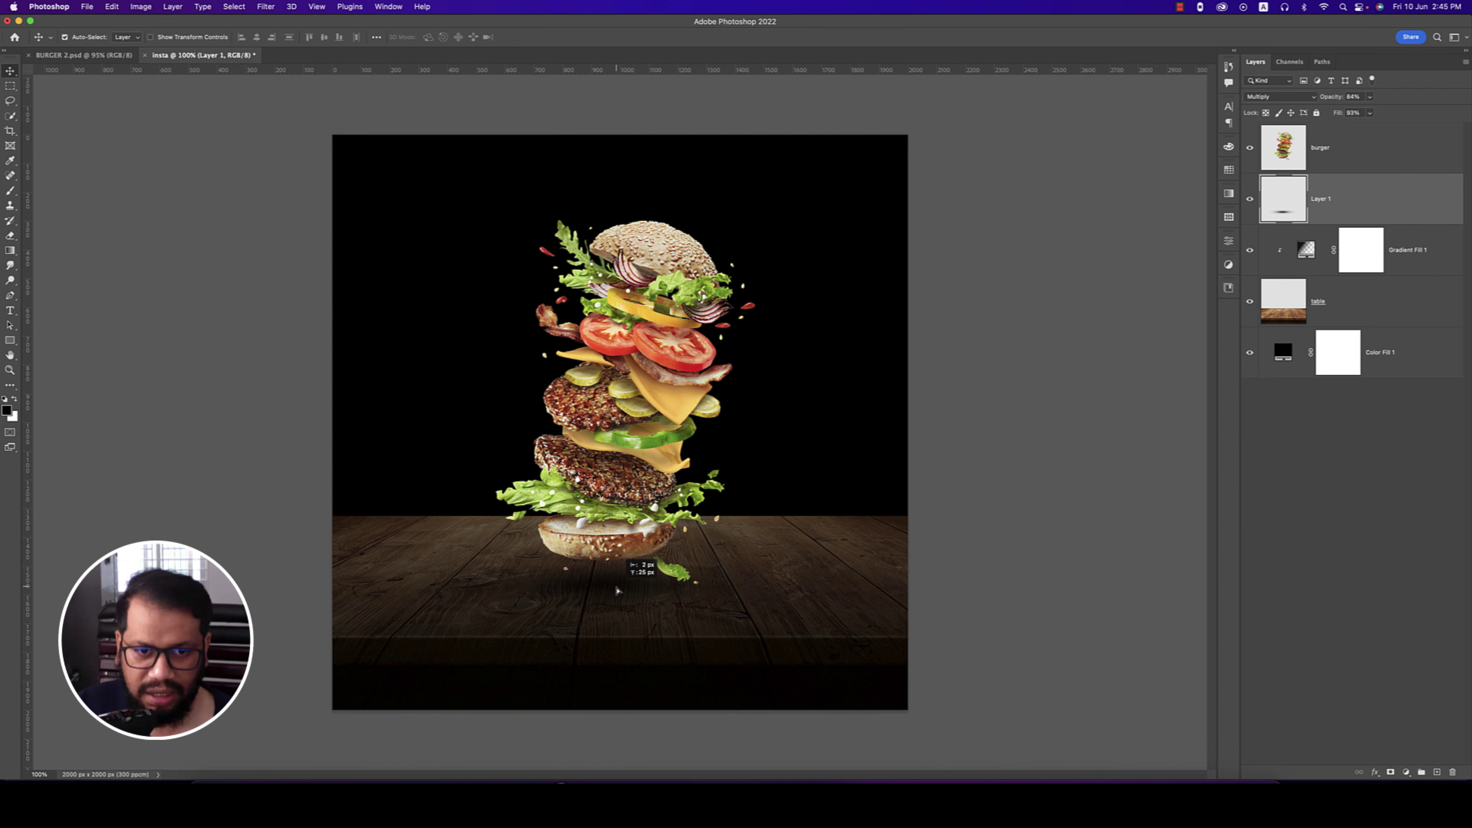
{"action": "key", "text": "super+s"}
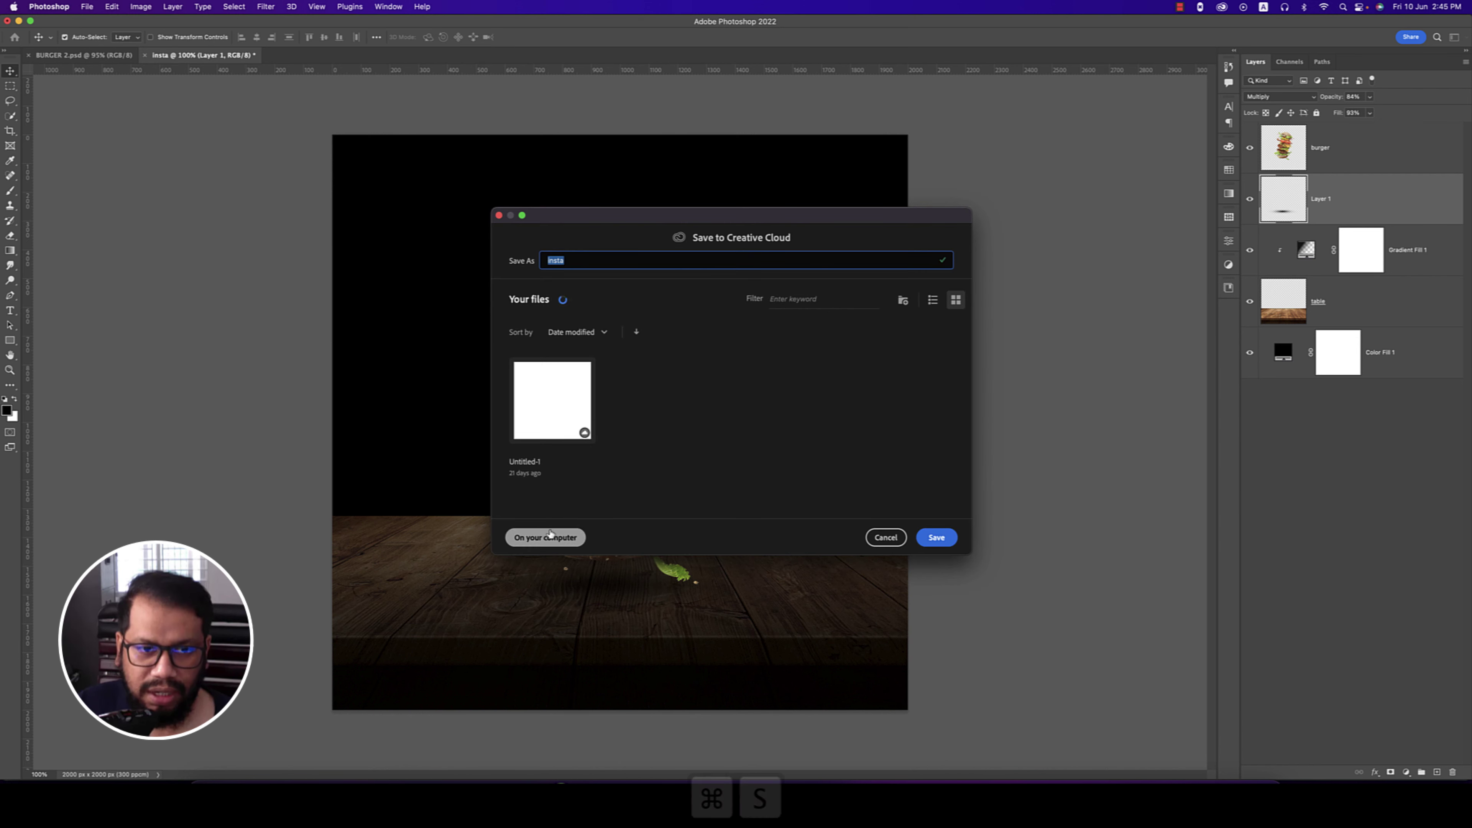
- Save the file to this computer as insta.psd with maximized compatibility
{"action": "left_click", "coordinate": [548, 538]}
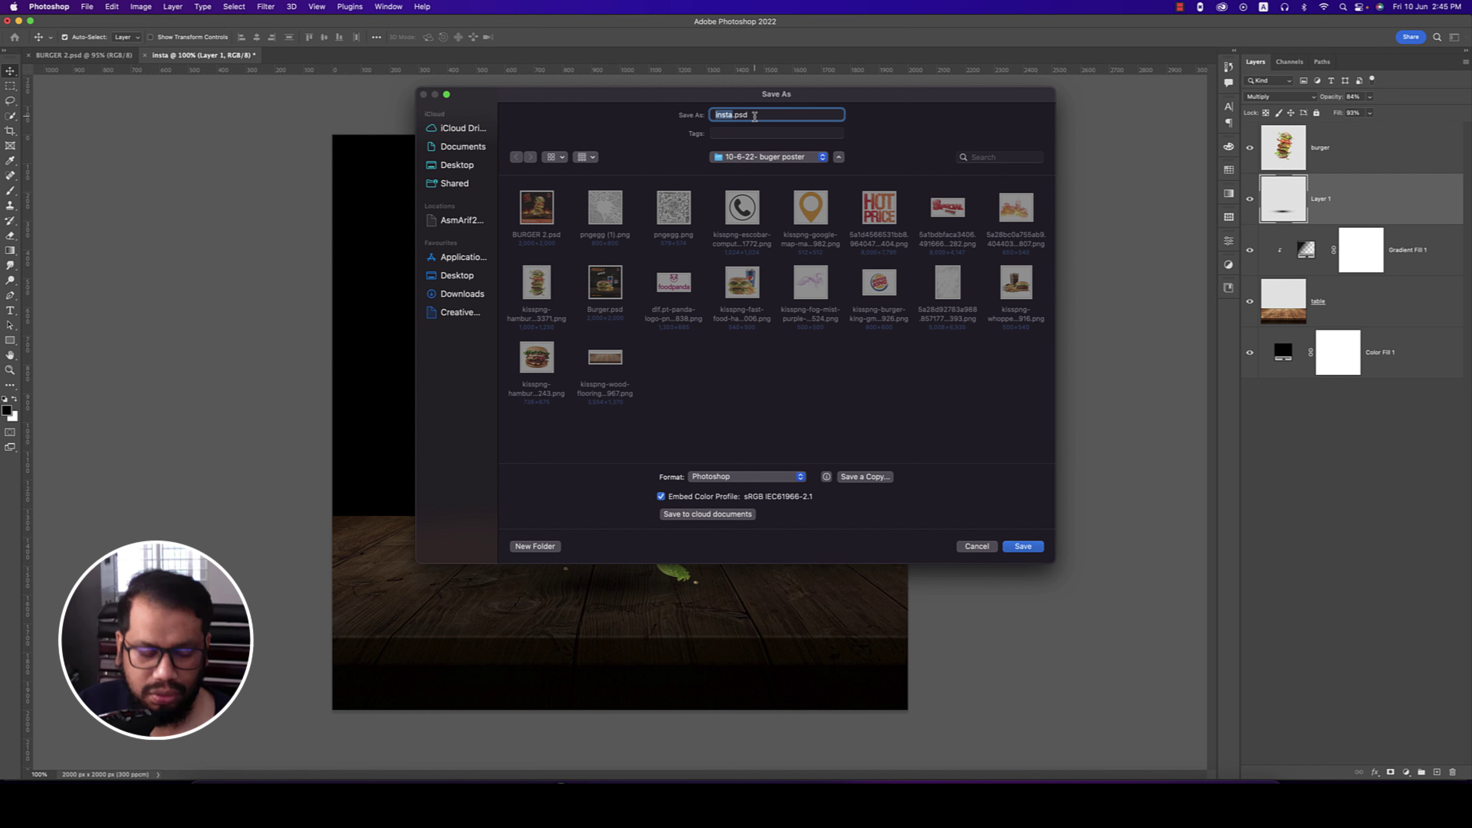
{"action": "key", "text": "Return"}
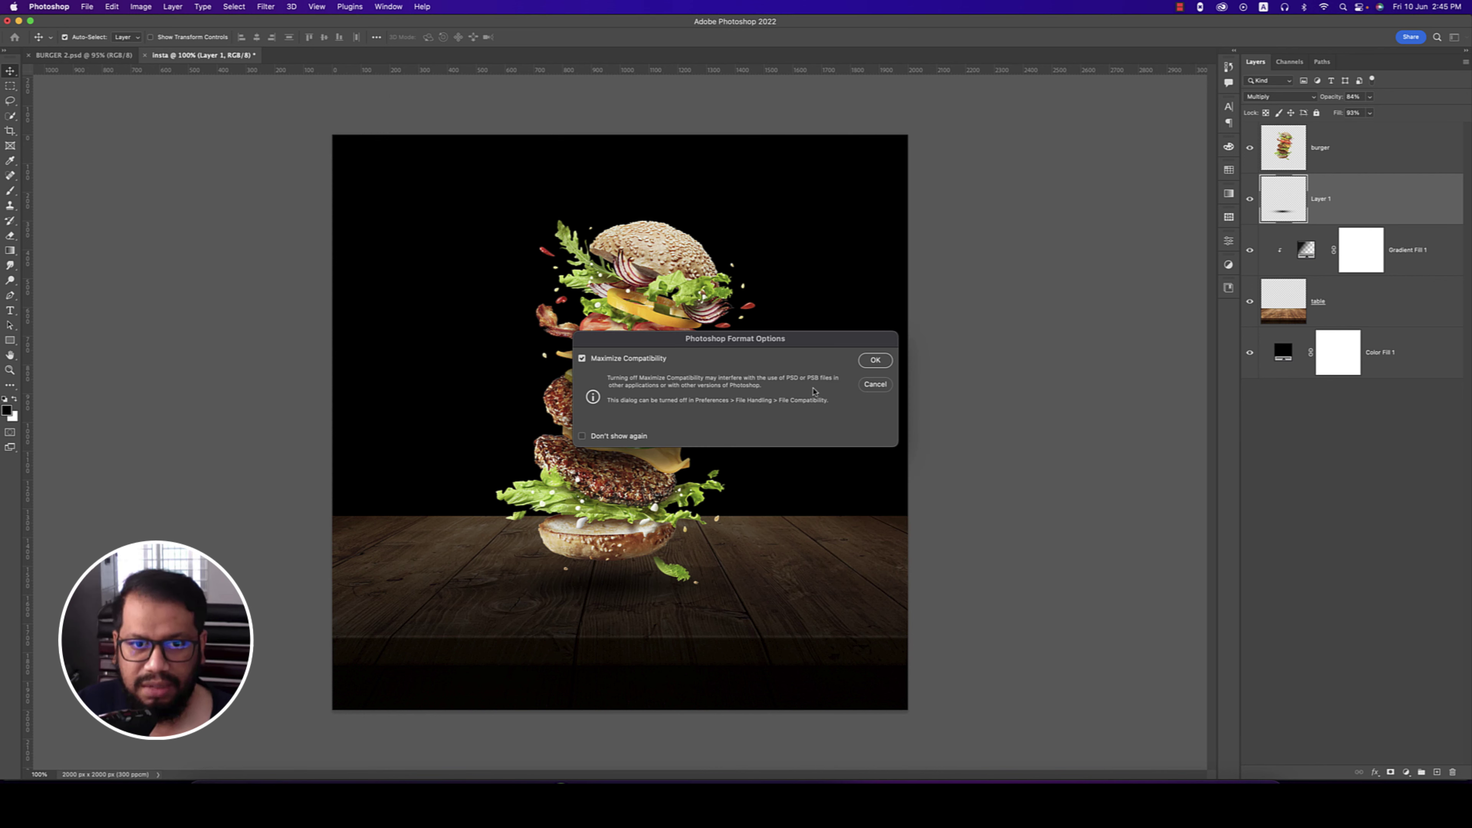
{"action": "left_click", "coordinate": [875, 360]}
{"action": "left_click", "coordinate": [850, 380]}
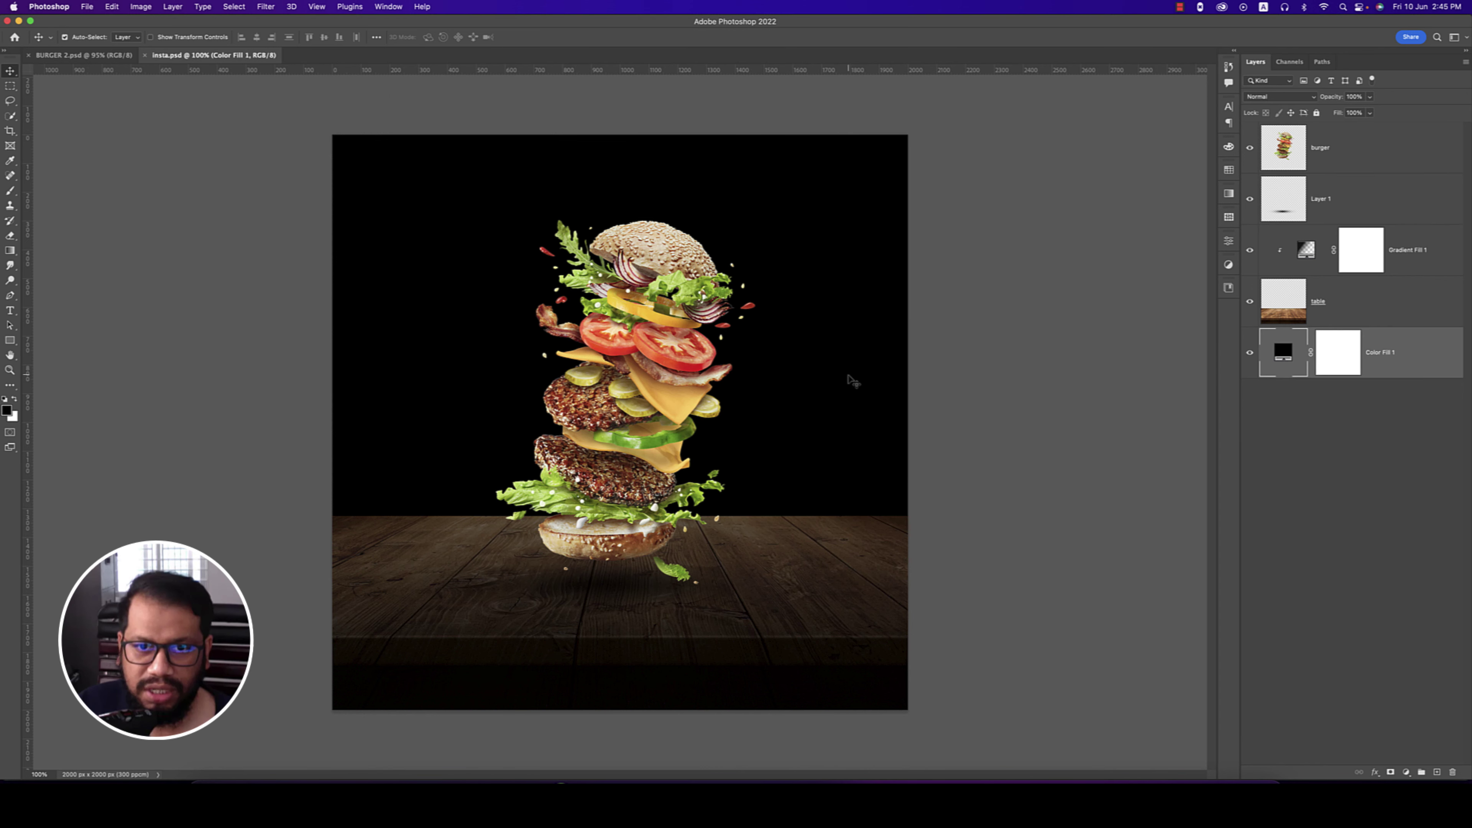
{"action": "left_click", "coordinate": [88, 7]}
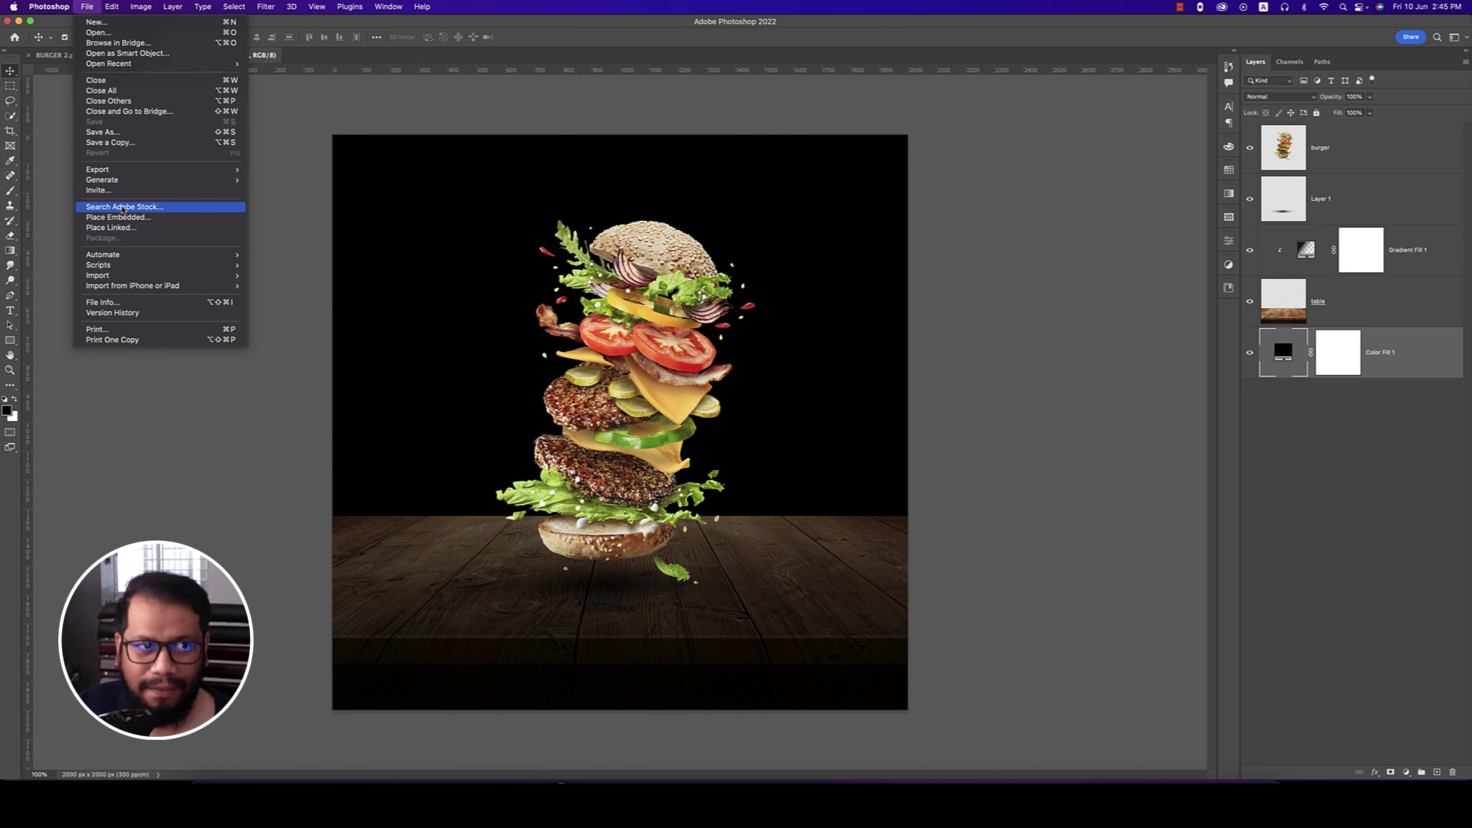
- Place the fire image, scale it down and position it on the left above the table
{"action": "left_click", "coordinate": [129, 219]}
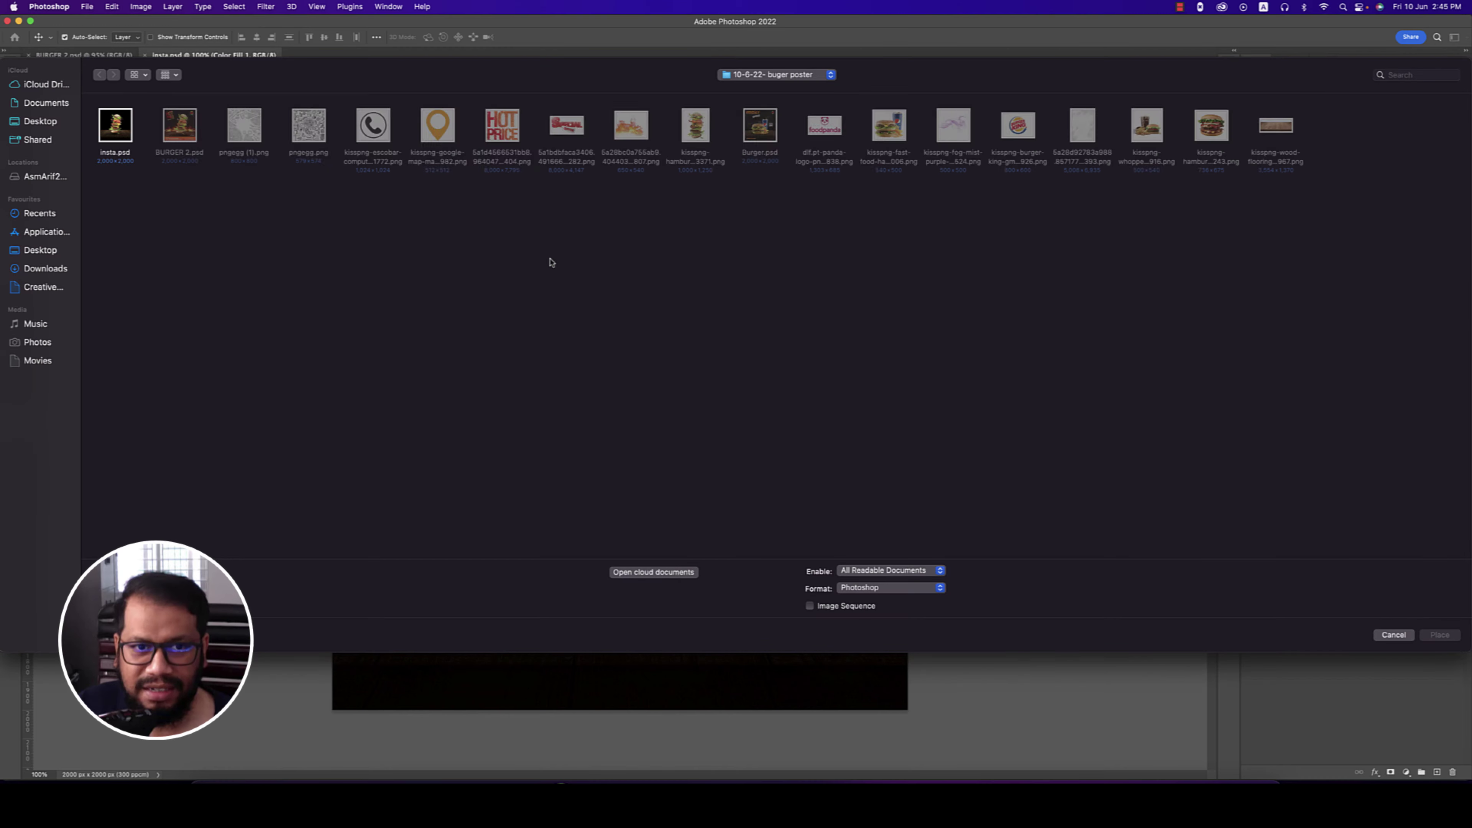
{"action": "double_click", "coordinate": [631, 125]}
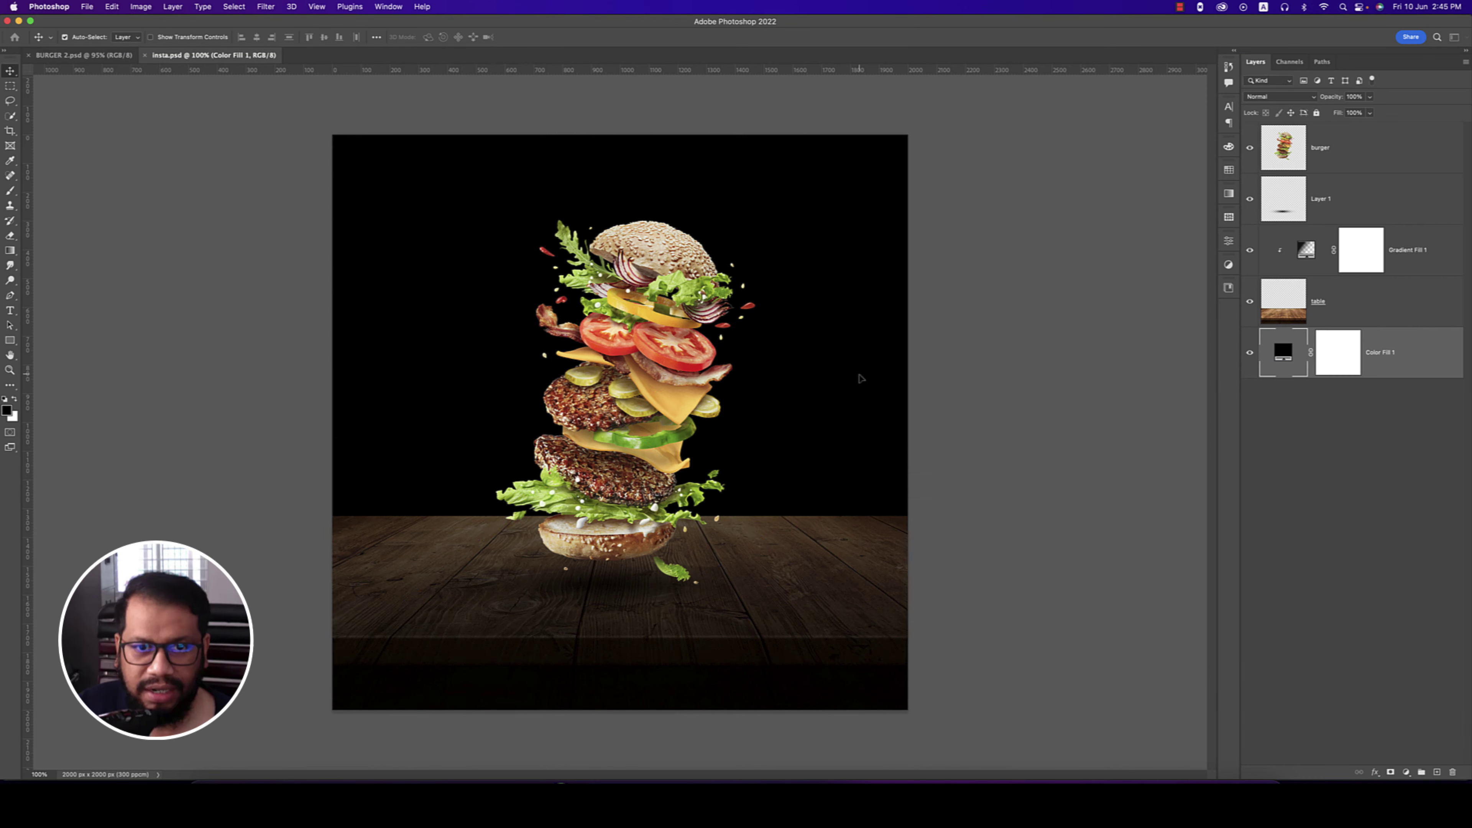
{"action": "left_click_drag", "start_coordinate": [920, 426], "coordinate": [698, 439]}
{"action": "left_click_drag", "start_coordinate": [501, 485], "coordinate": [446, 496]}
{"action": "left_click_drag", "start_coordinate": [642, 281], "coordinate": [565, 346]}
{"action": "left_click_drag", "start_coordinate": [437, 494], "coordinate": [452, 476]}
{"action": "key", "text": "Return"}
- Duplicate the fire, move the copy right behind the burger and flip it horizontally
{"action": "key", "text": "ctrl+j"}
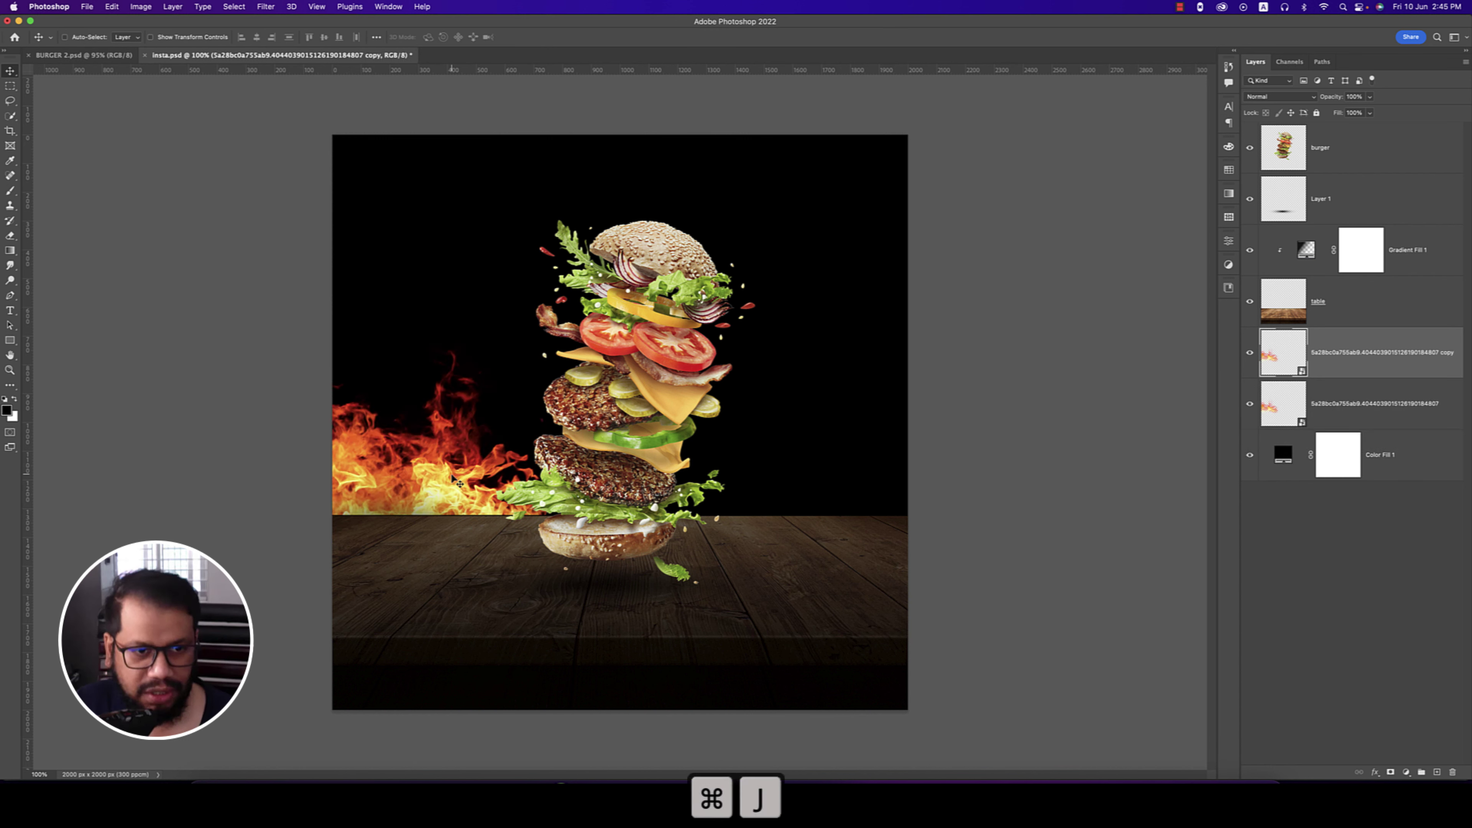
{"action": "key", "text": "ctrl+t"}
{"action": "left_click_drag", "start_coordinate": [456, 492], "coordinate": [691, 494]}
{"action": "right_click", "coordinate": [763, 489]}
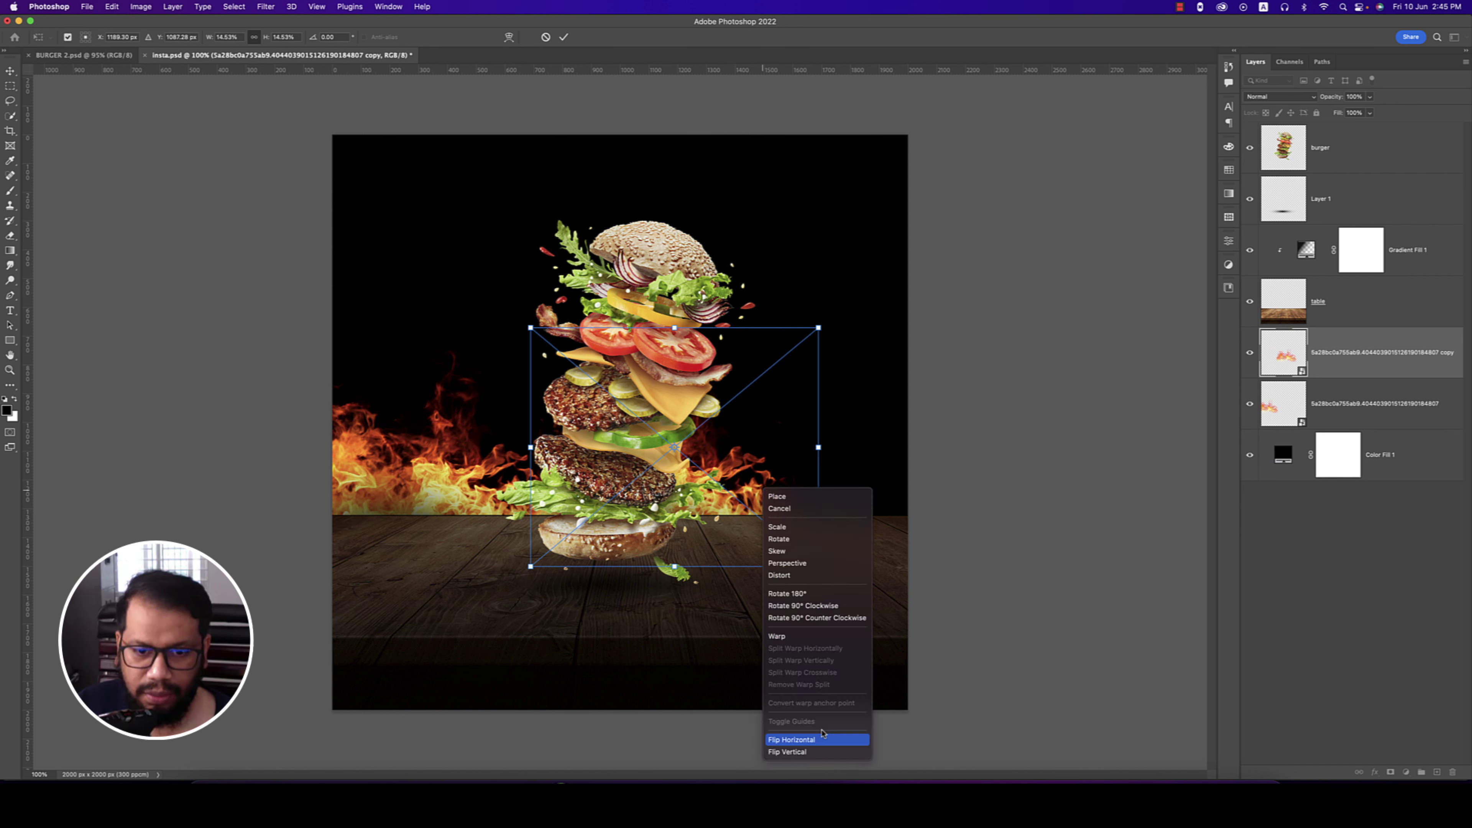
{"action": "left_click", "coordinate": [812, 740]}
{"action": "left_click_drag", "start_coordinate": [768, 506], "coordinate": [768, 506]}
{"action": "key", "text": "Return"}
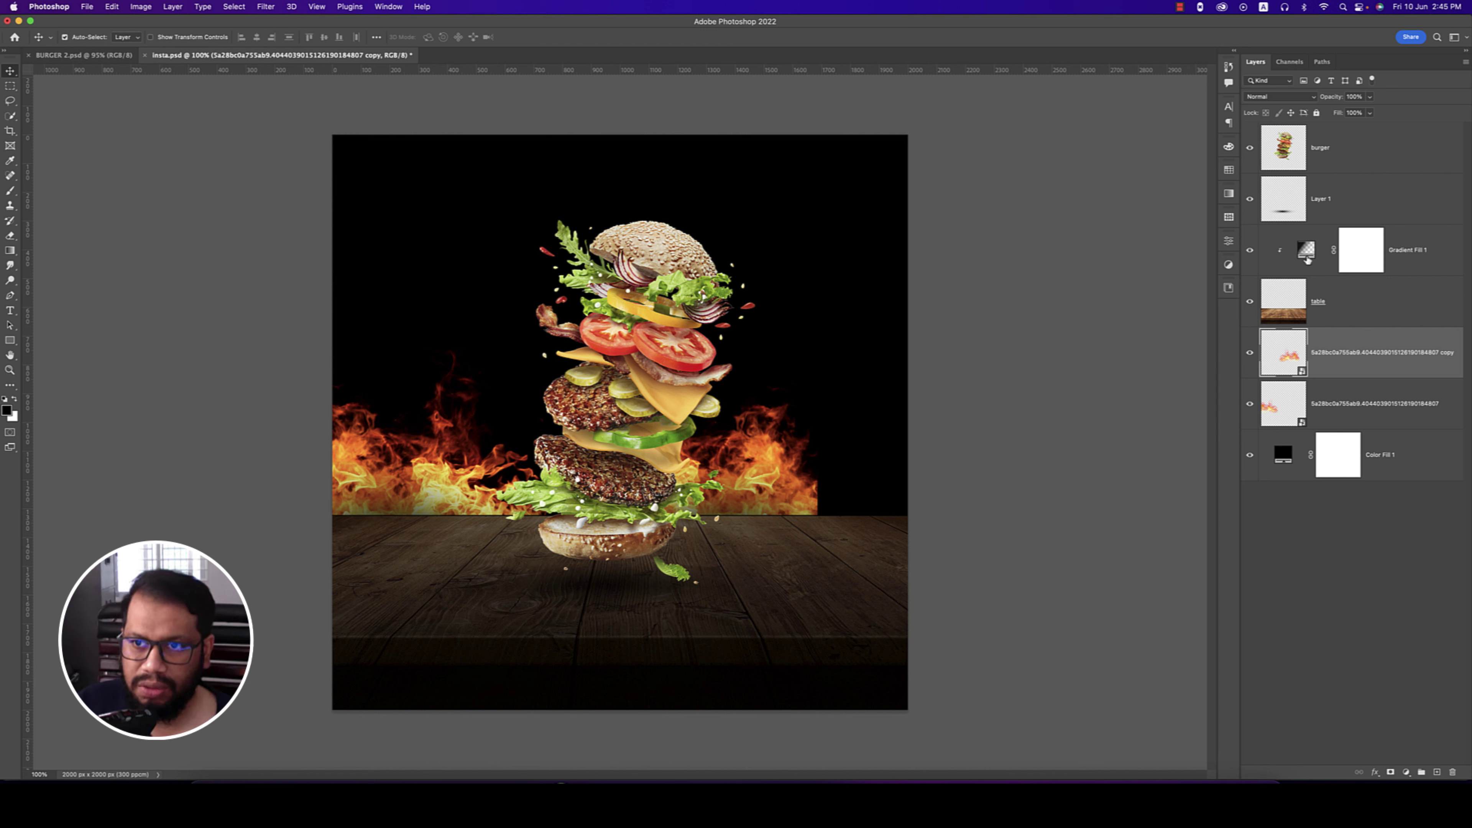
- Select both fire layers and stretch them to the right canvas edge
{"action": "left_click", "coordinate": [1359, 404], "text": "shift"}
{"action": "key", "text": "super+t"}
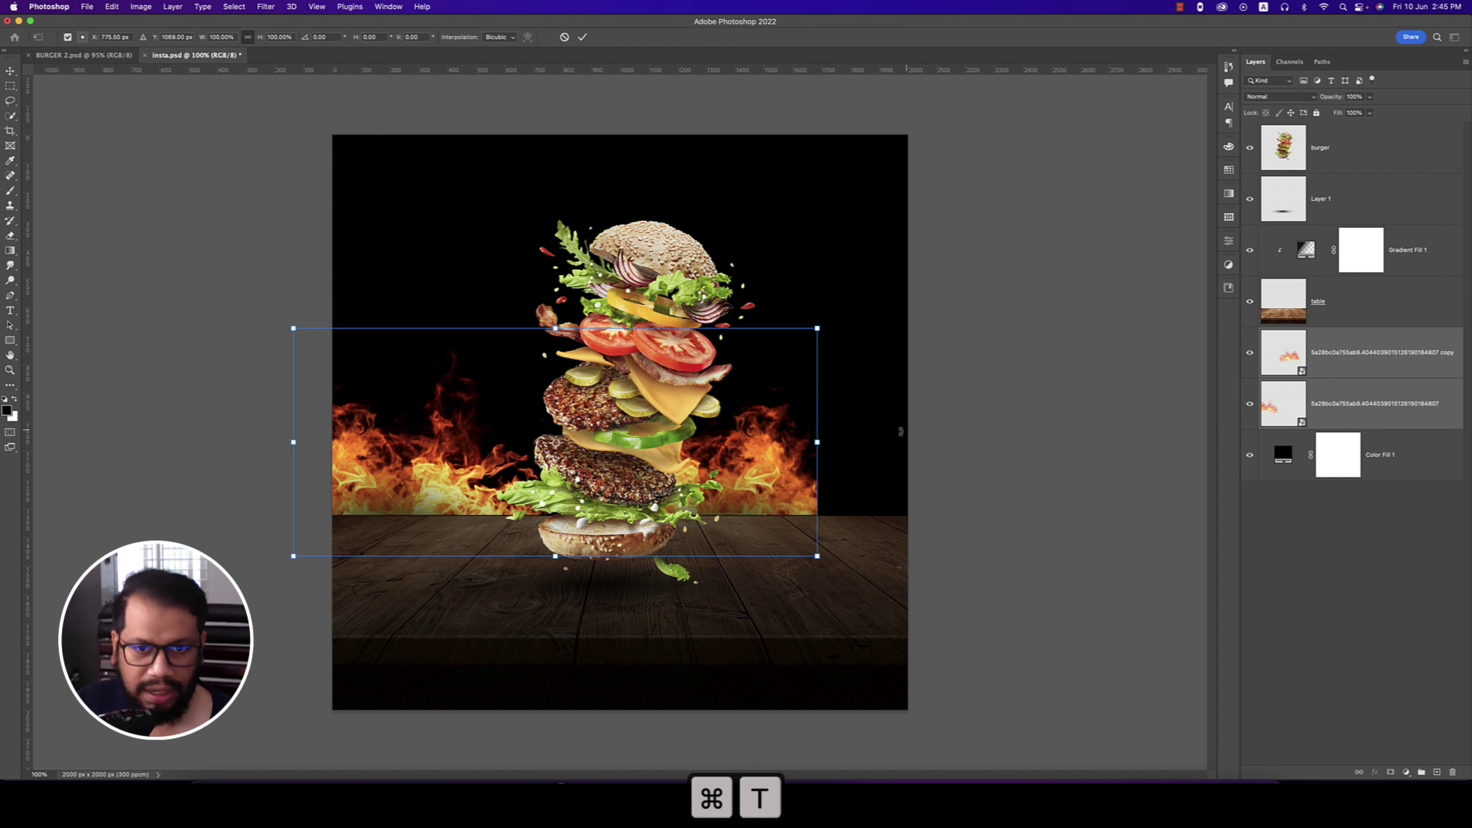
{"action": "left_click_drag", "start_coordinate": [823, 444], "coordinate": [913, 445]}
- Merge the two fire layers into one and rename it fire
{"action": "key", "text": "Return"}
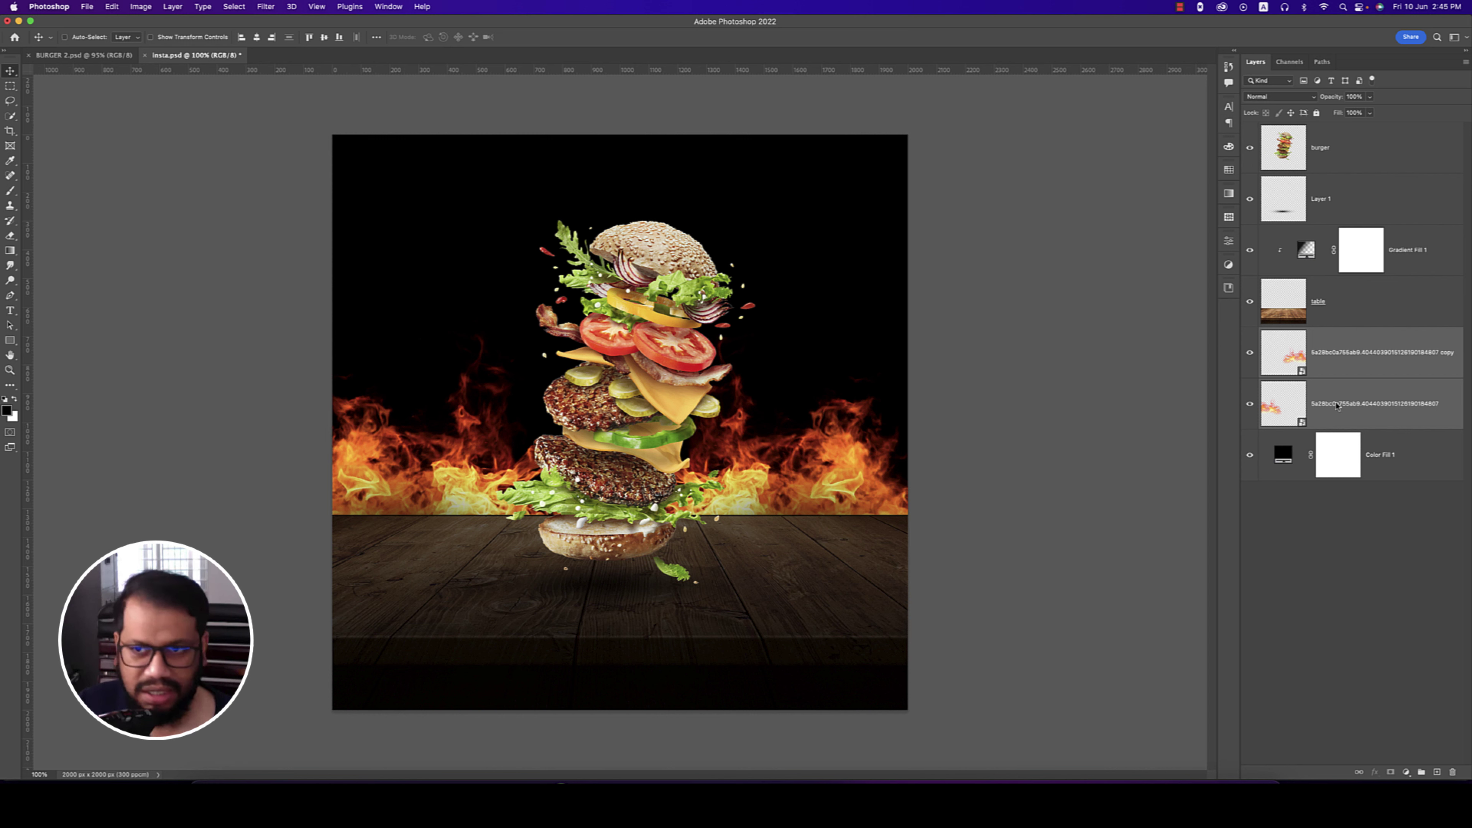
{"action": "key", "text": "cmd+e"}
{"action": "double_click", "coordinate": [1333, 352]}
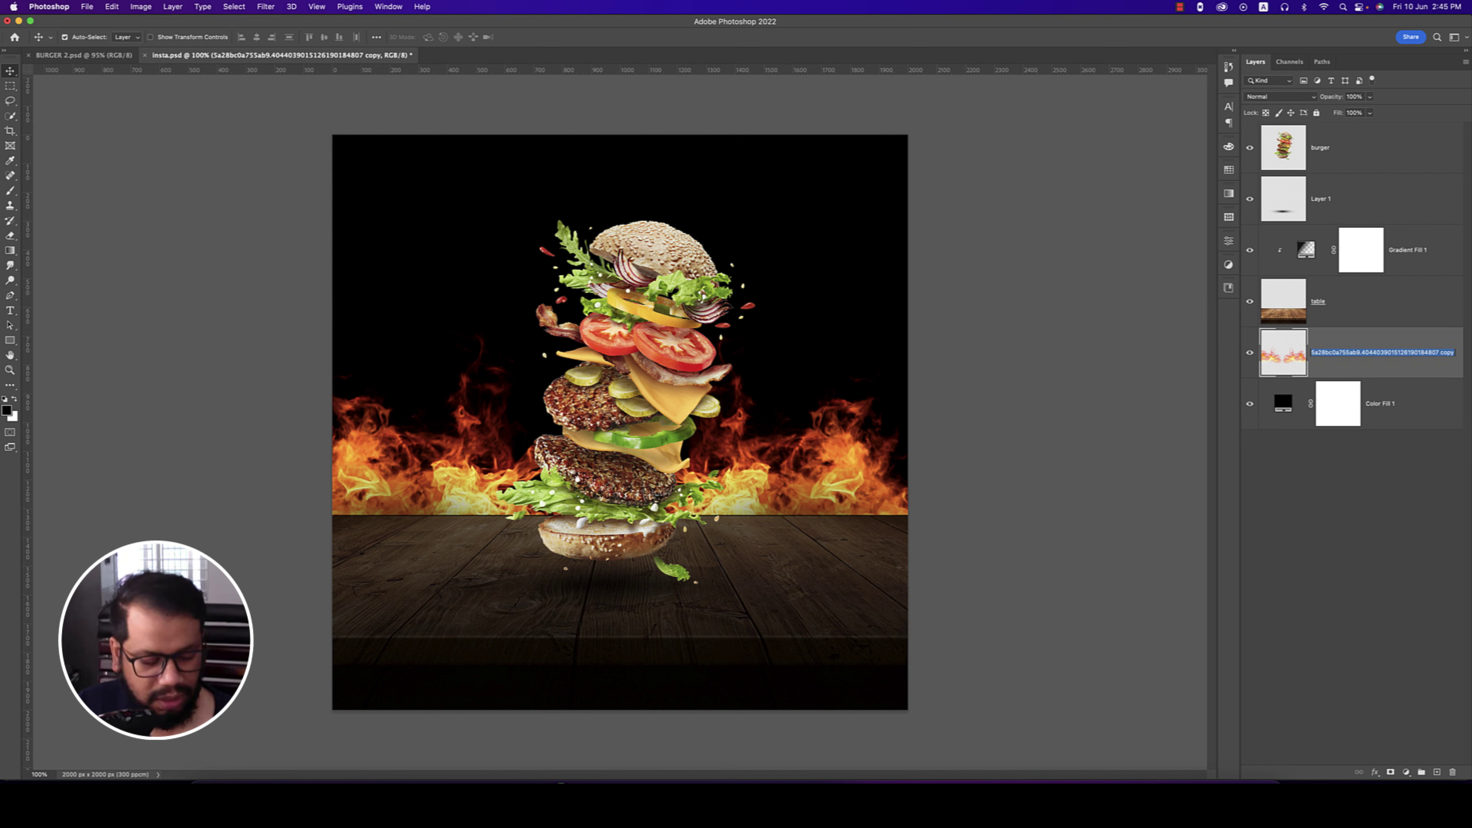
{"action": "type", "text": "fire"}
{"action": "key", "text": "Return"}
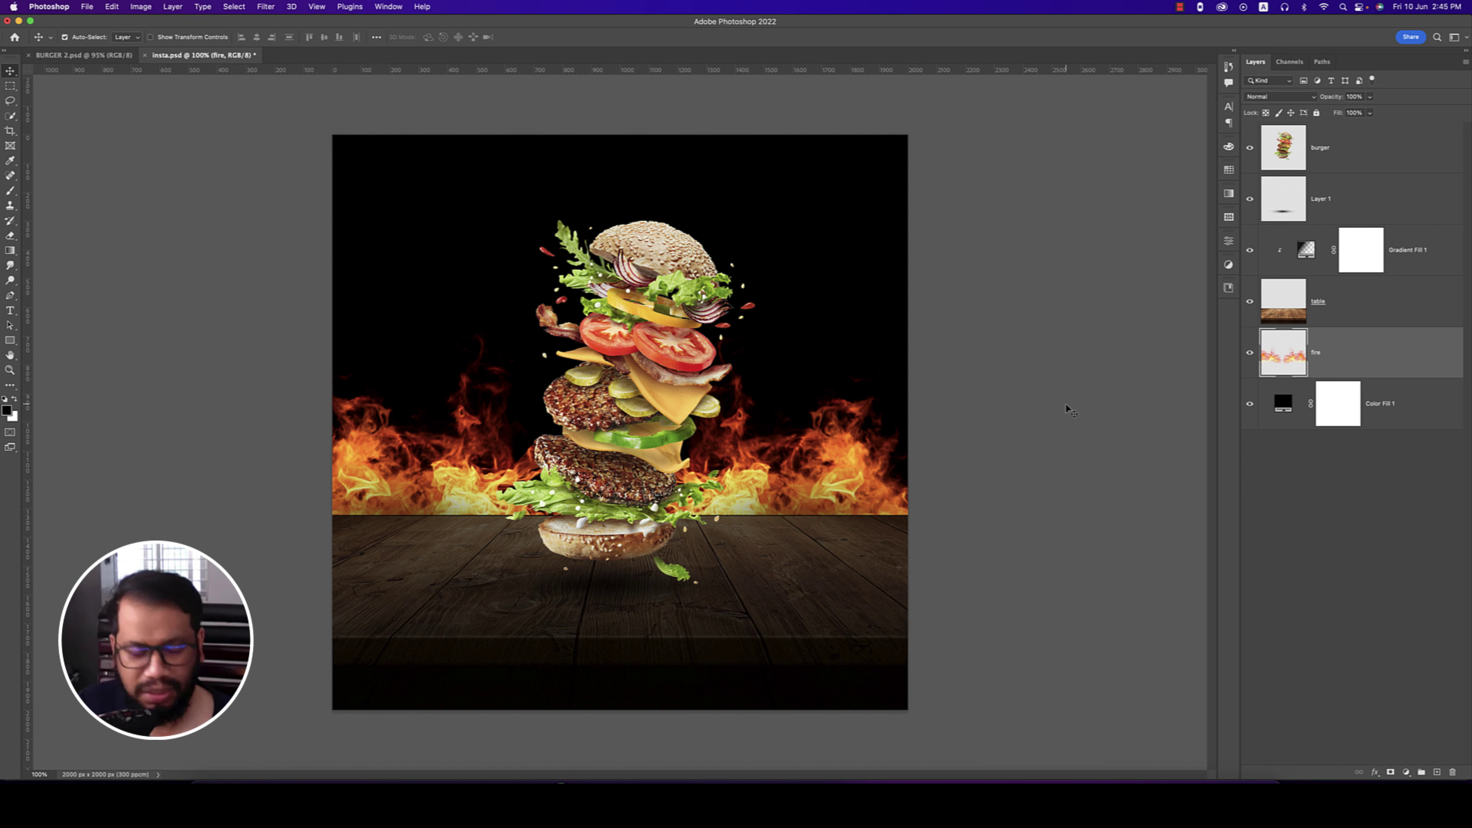
- Flip the merged fire layer horizontally
{"action": "key", "text": "super+t"}
{"action": "right_click", "coordinate": [803, 472]}
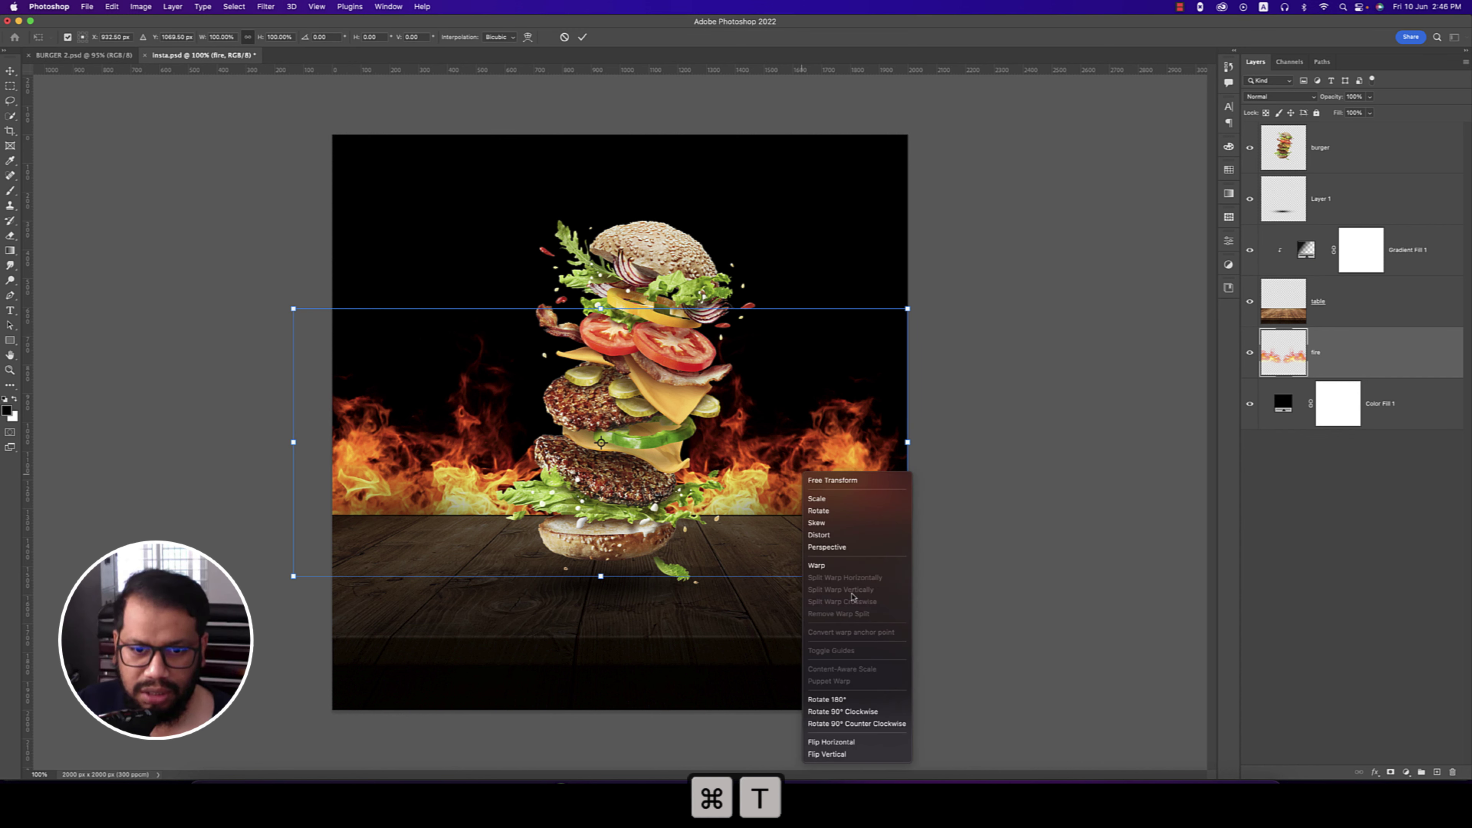
{"action": "left_click", "coordinate": [852, 744]}
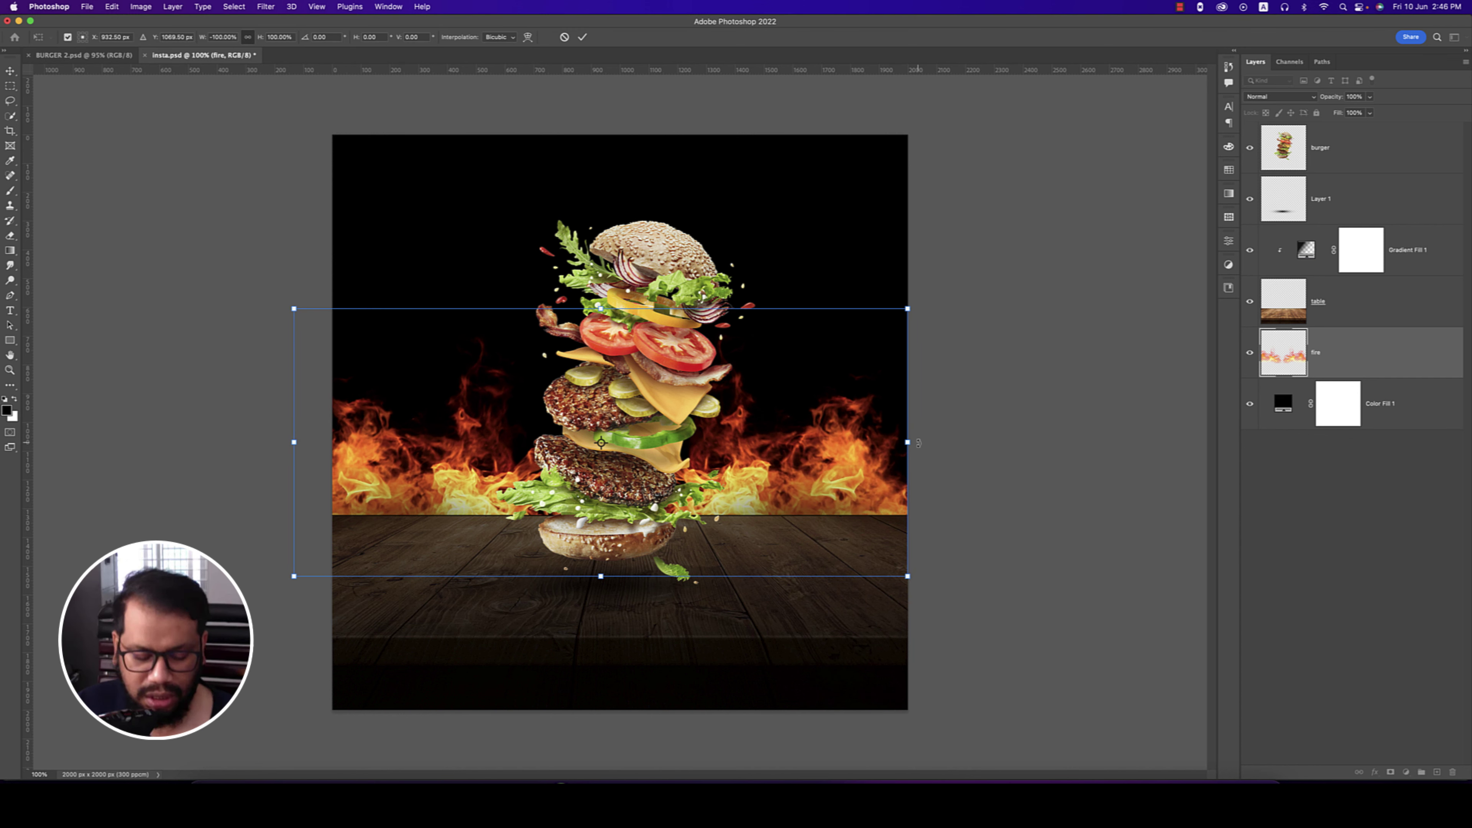
{"action": "key", "text": "Return"}
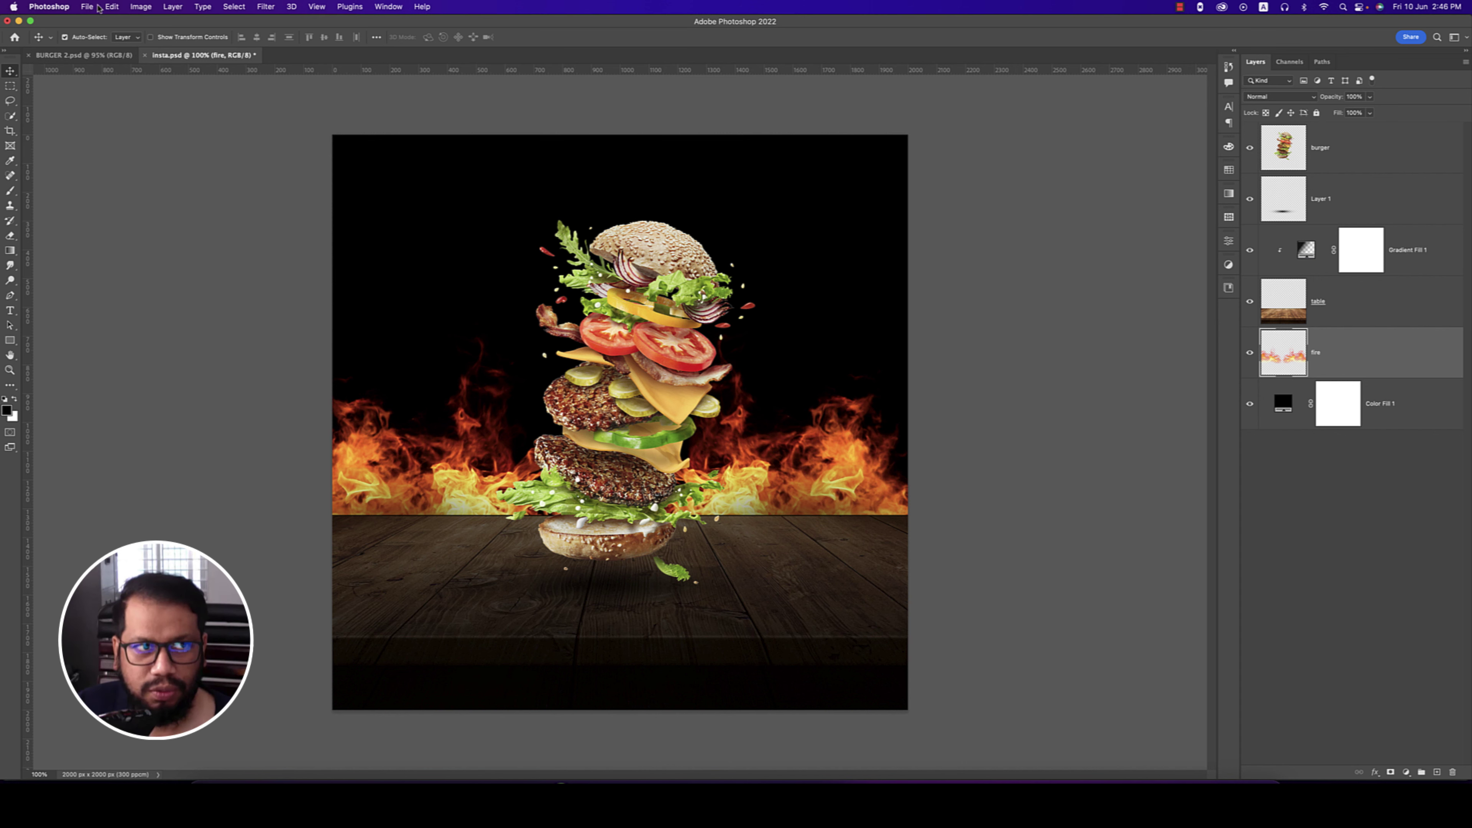
- Place the Burger King logo PNG embedded, scaled to about 5% in the top-right corner
{"action": "left_click", "coordinate": [98, 6]}
{"action": "left_click", "coordinate": [168, 219]}
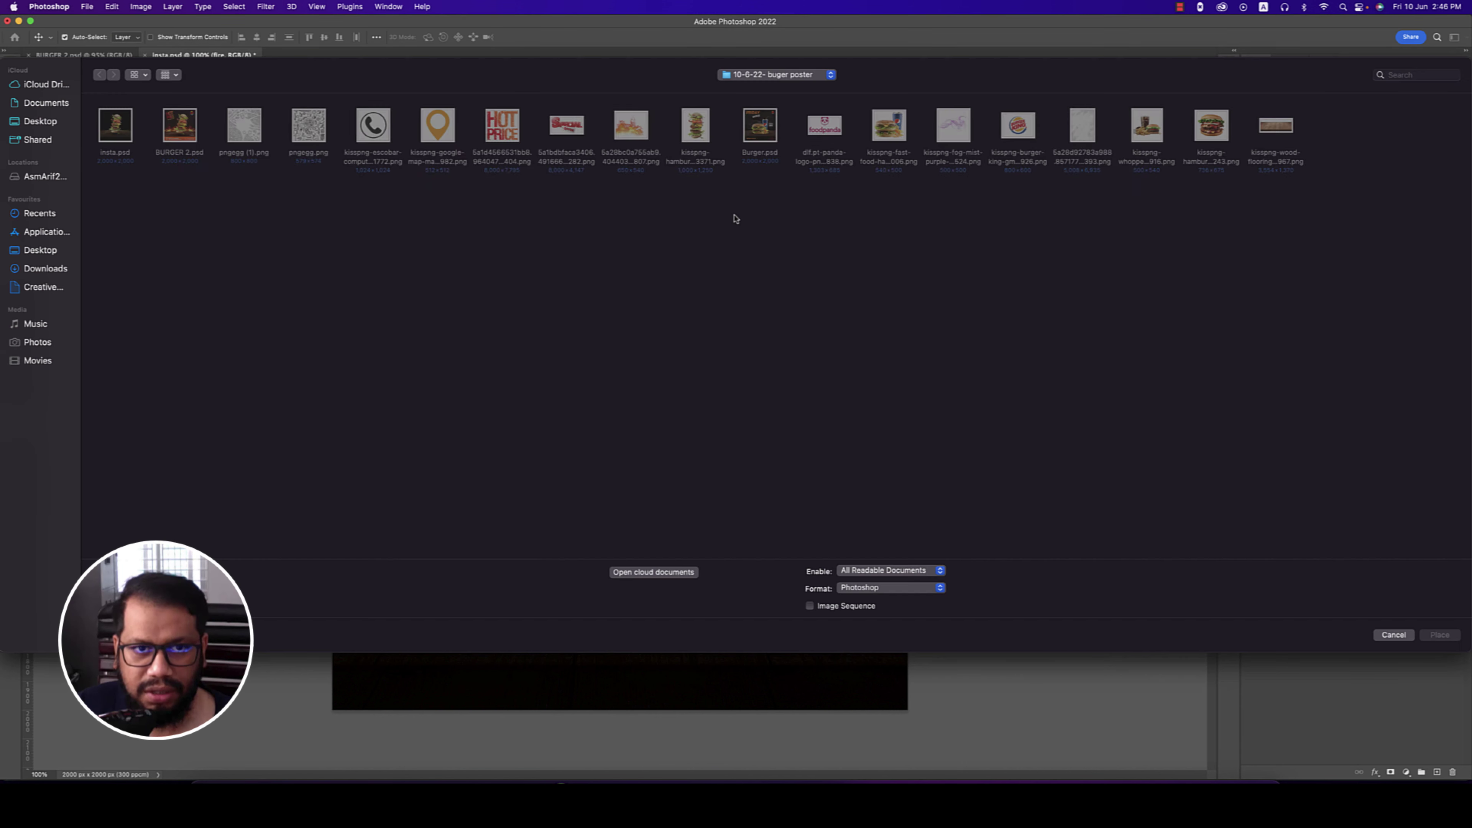
{"action": "double_click", "coordinate": [1018, 125]}
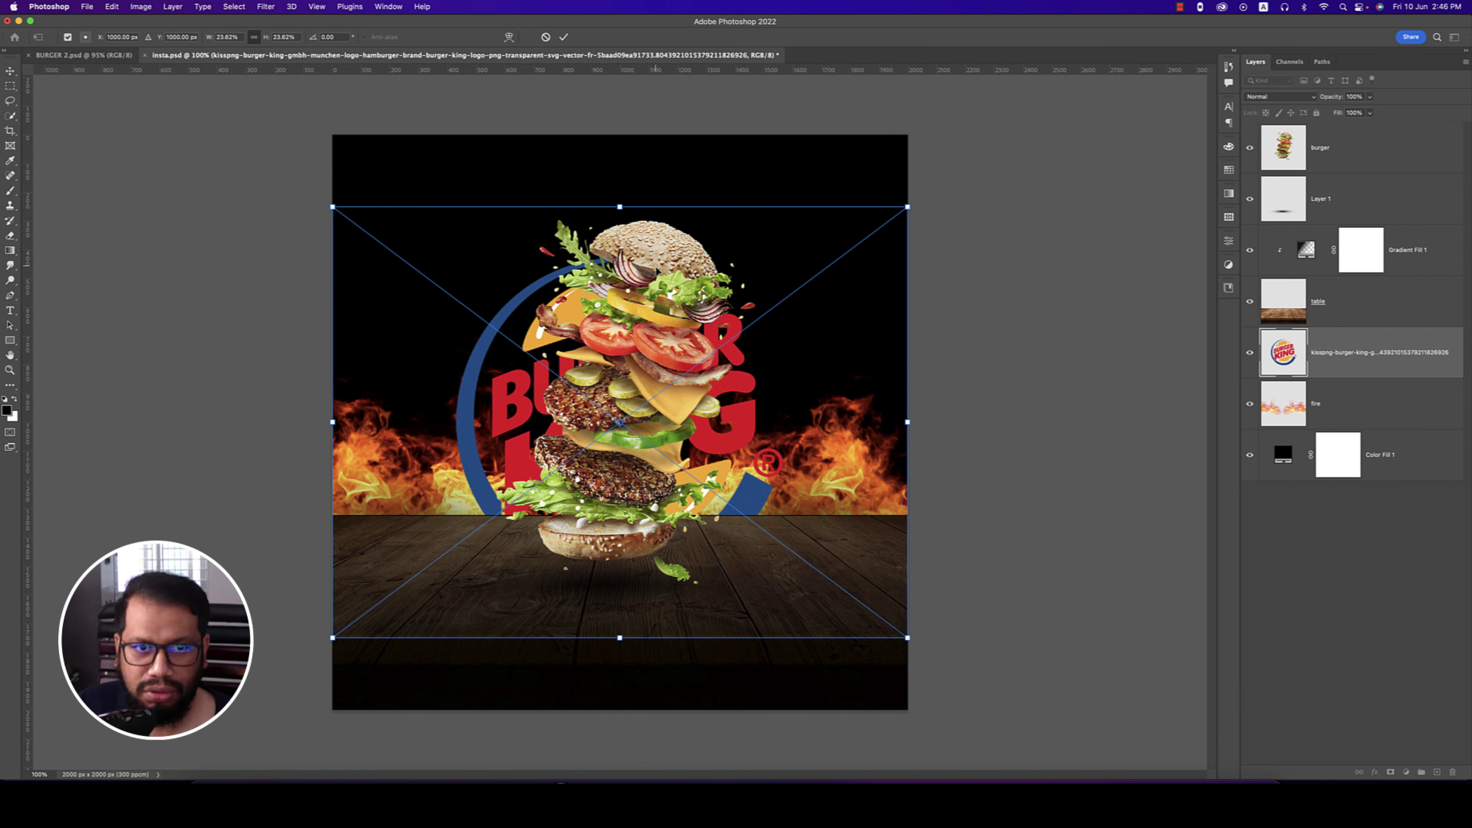
{"action": "left_click_drag", "start_coordinate": [621, 638], "coordinate": [856, 208]}
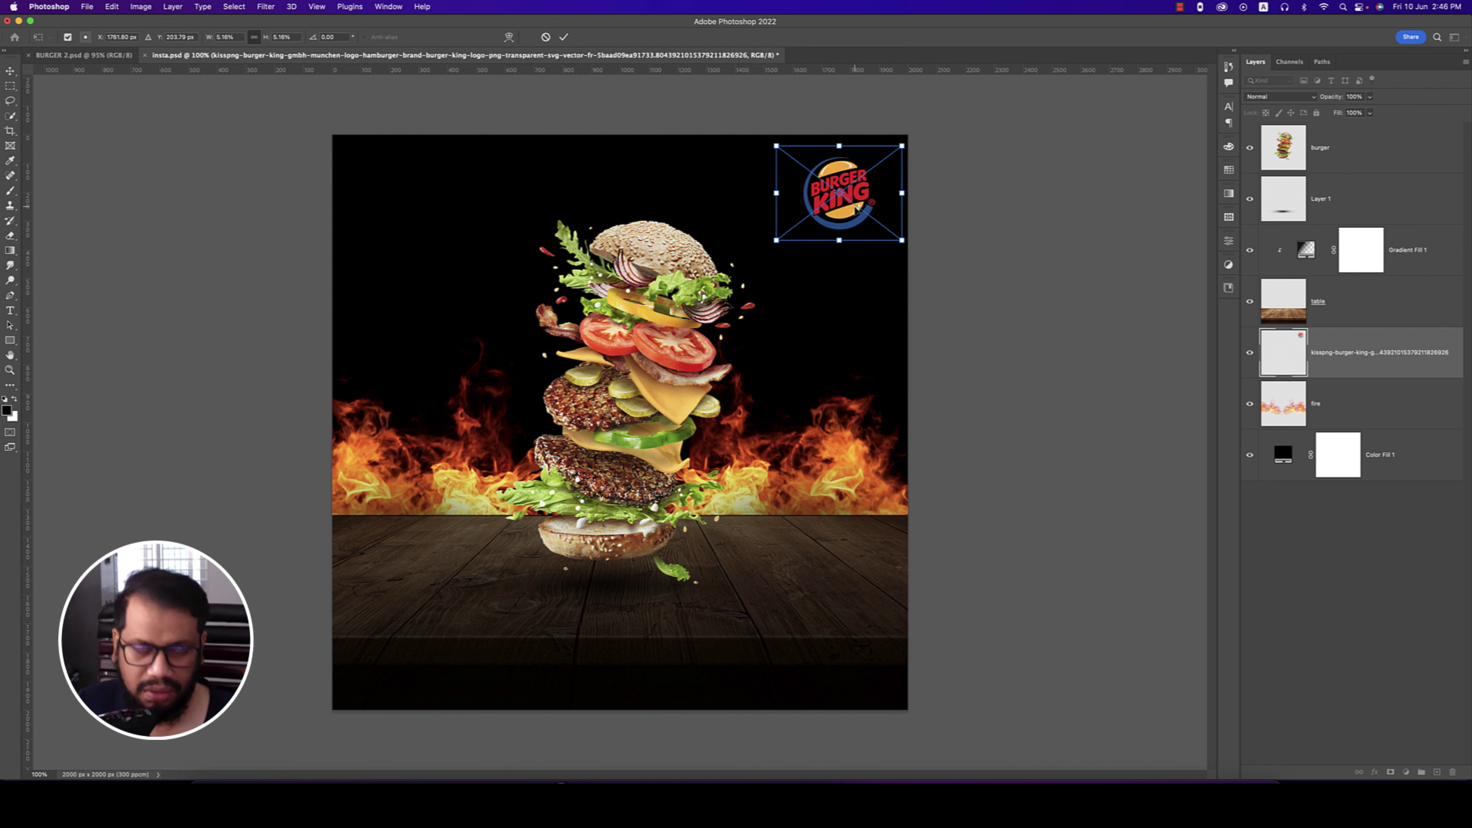
{"action": "key", "text": "Return"}
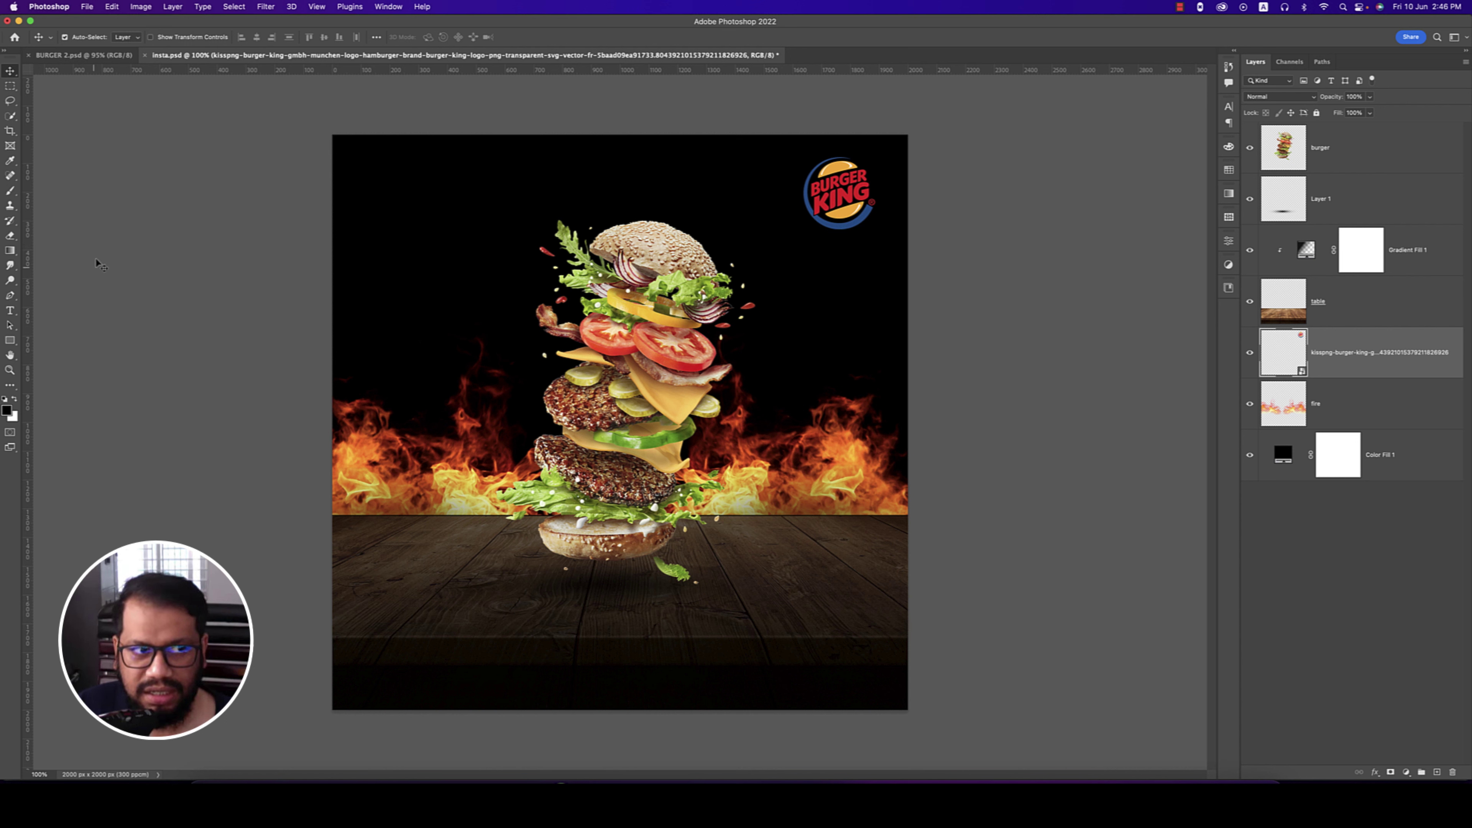
{"action": "left_click", "coordinate": [15, 343]}
- Draw a rectangle bar across the bottom of the poster with 0 px square corners
{"action": "left_click", "coordinate": [48, 341]}
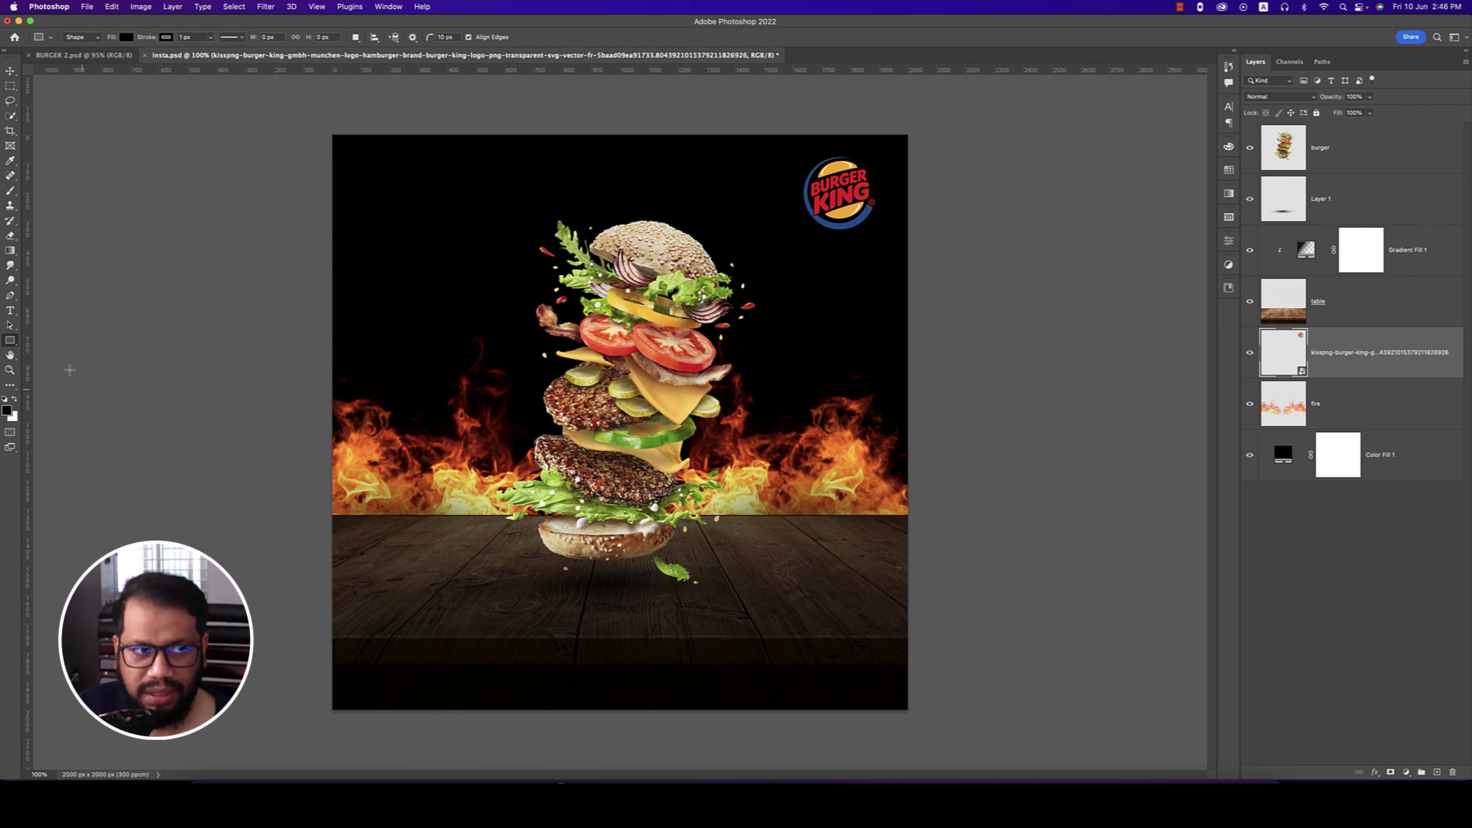
{"action": "left_click_drag", "start_coordinate": [320, 638], "coordinate": [940, 719]}
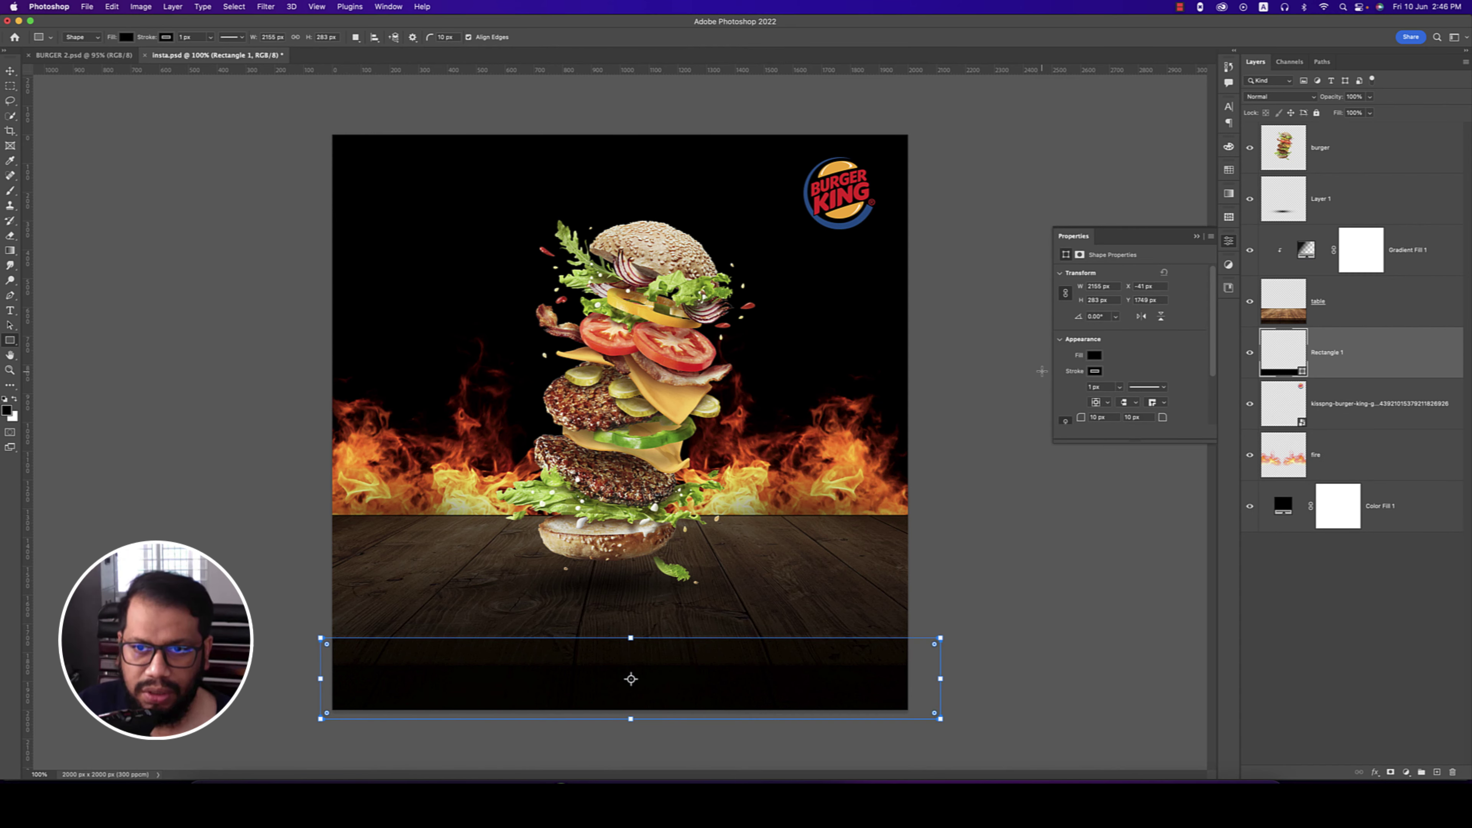
{"action": "scroll", "coordinate": [1093, 413], "scroll_direction": "down", "scroll_amount": 3}
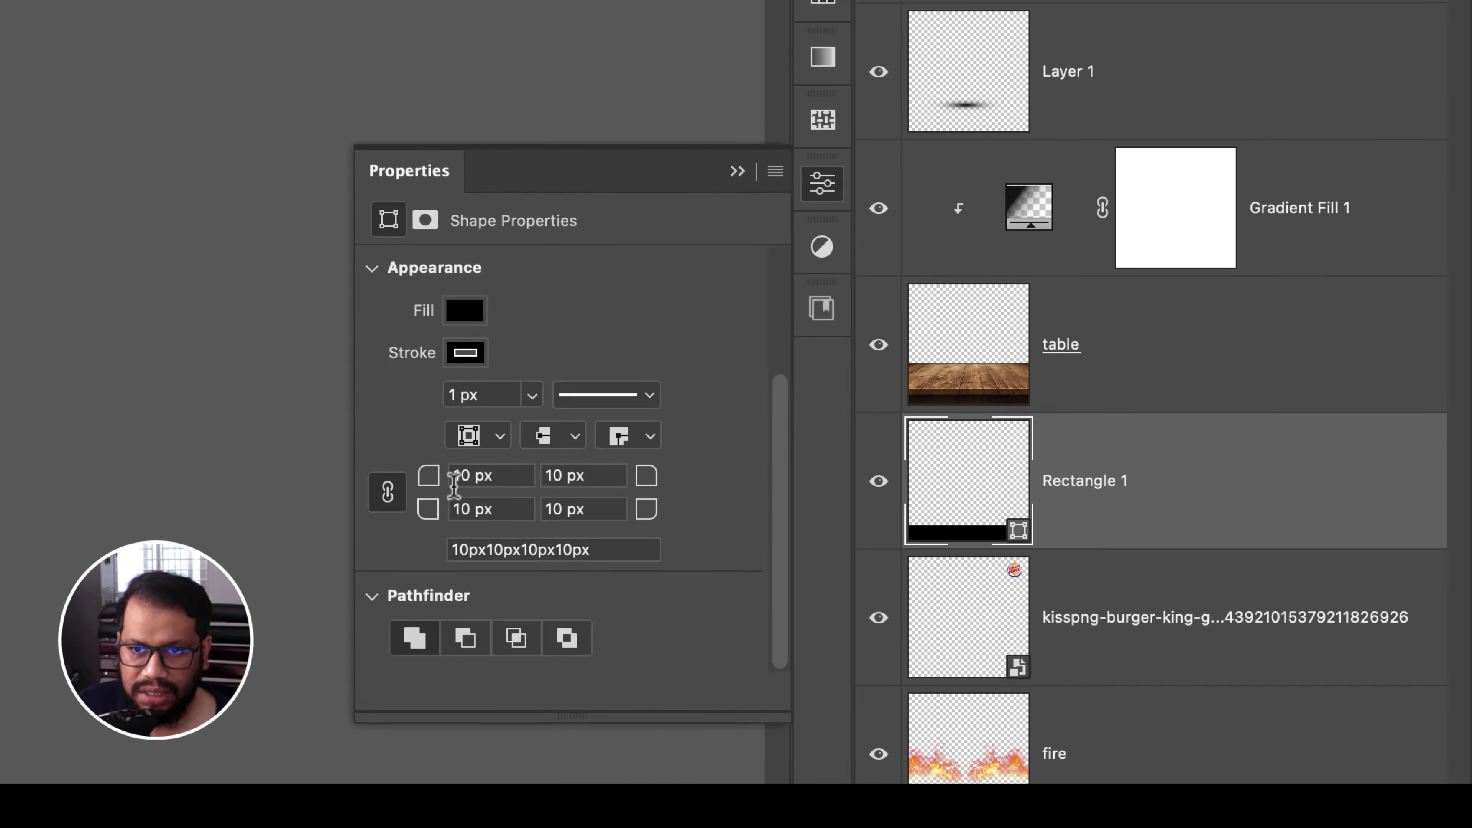
{"action": "left_click", "coordinate": [1071, 354]}
{"action": "type", "text": "0"}
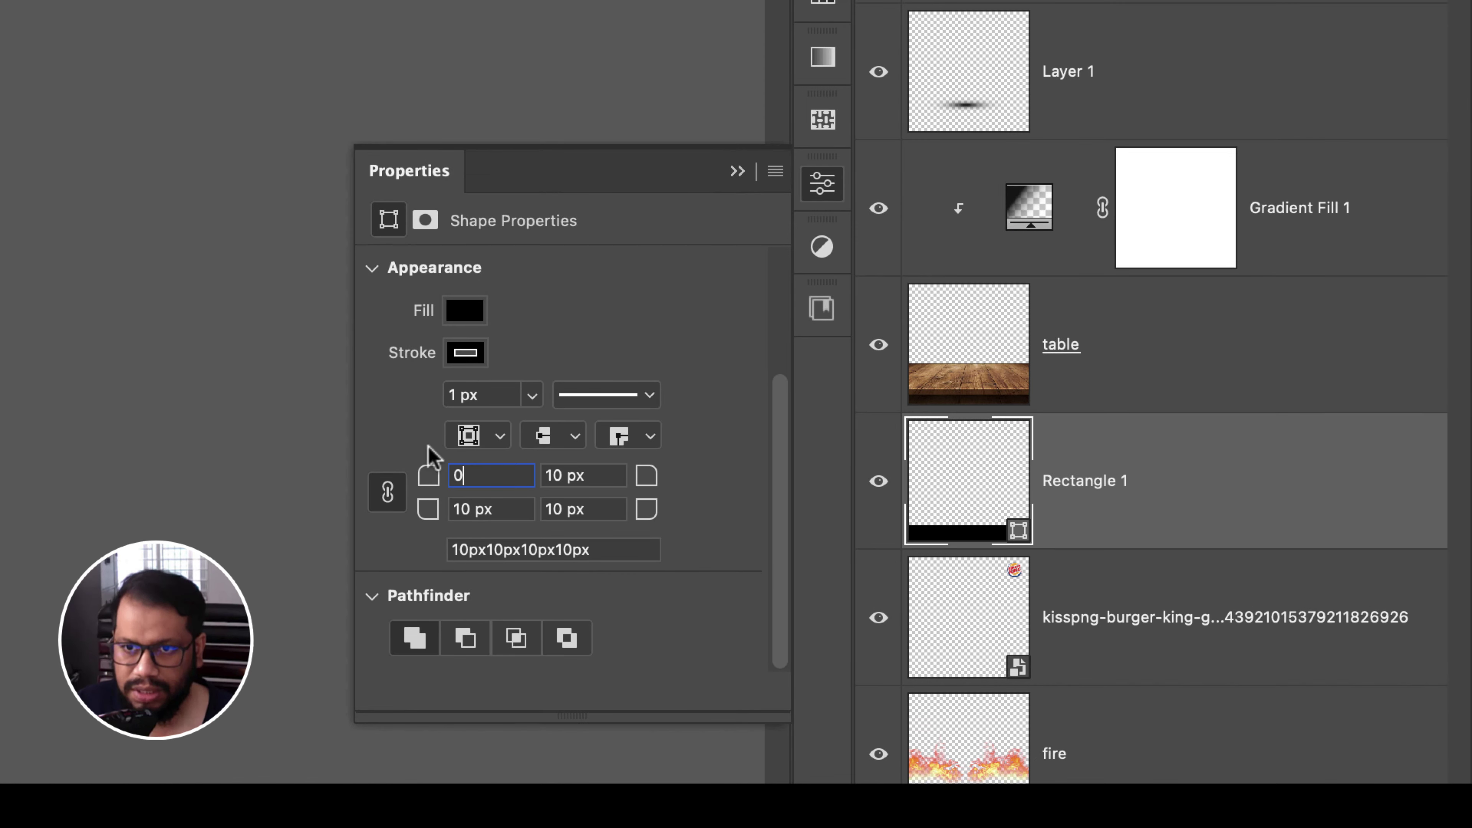
{"action": "left_click", "coordinate": [488, 395]}
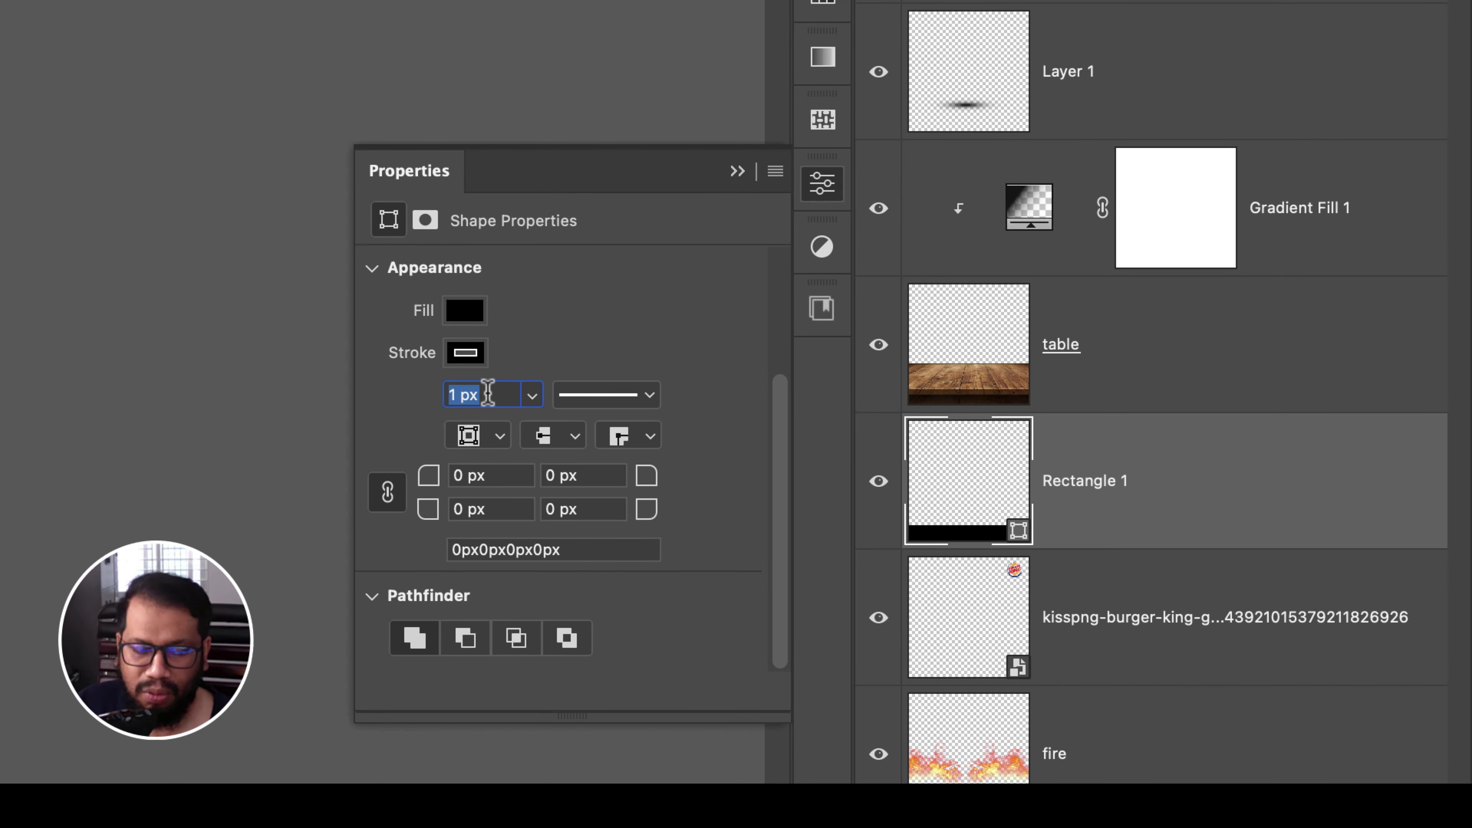
- Remove the bar's stroke and fill it with orange #fba814
{"action": "left_click", "coordinate": [470, 355]}
{"action": "left_click", "coordinate": [408, 413]}
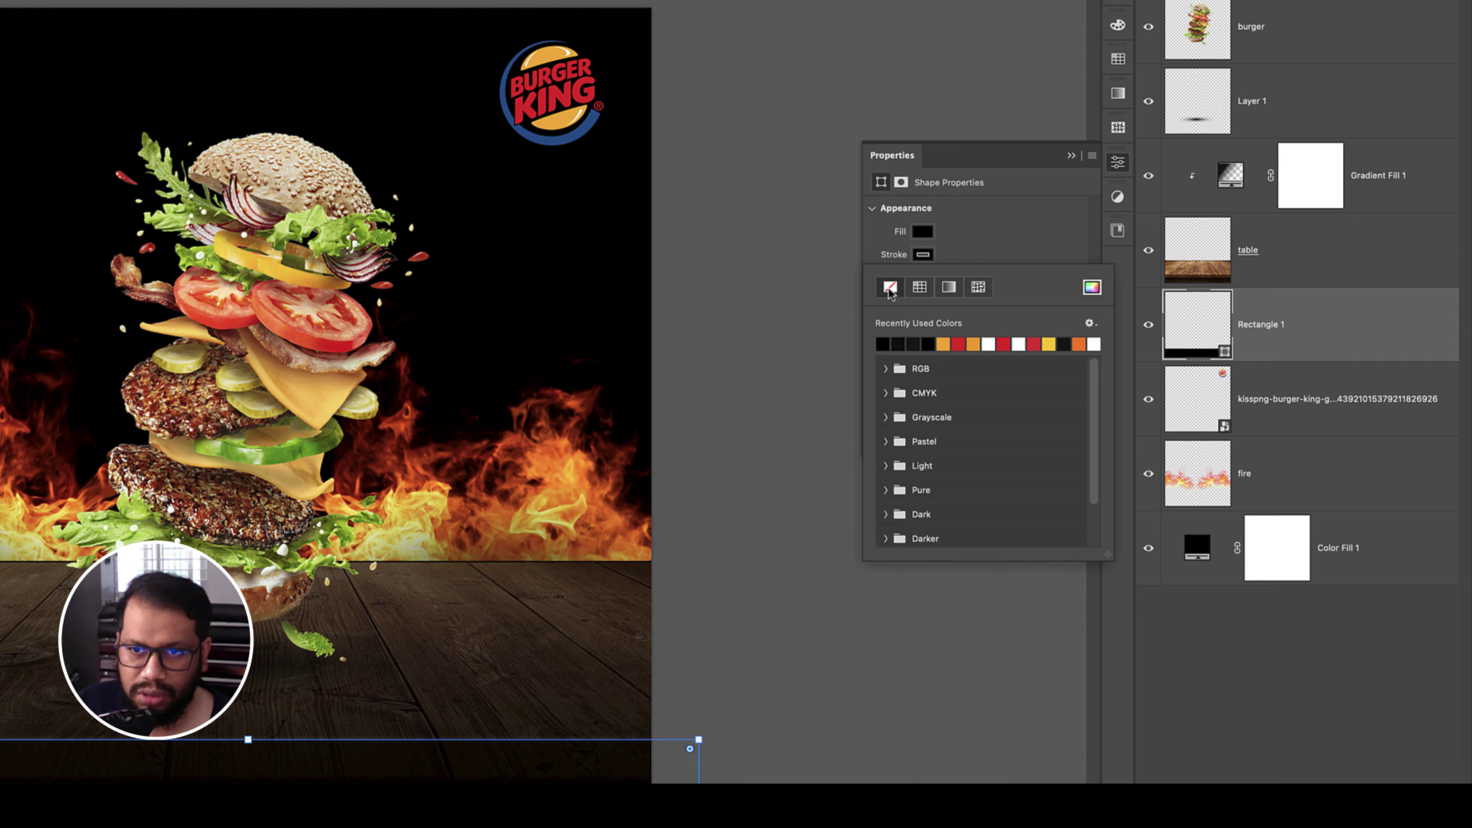
{"action": "left_click", "coordinate": [953, 229]}
{"action": "left_click", "coordinate": [930, 233]}
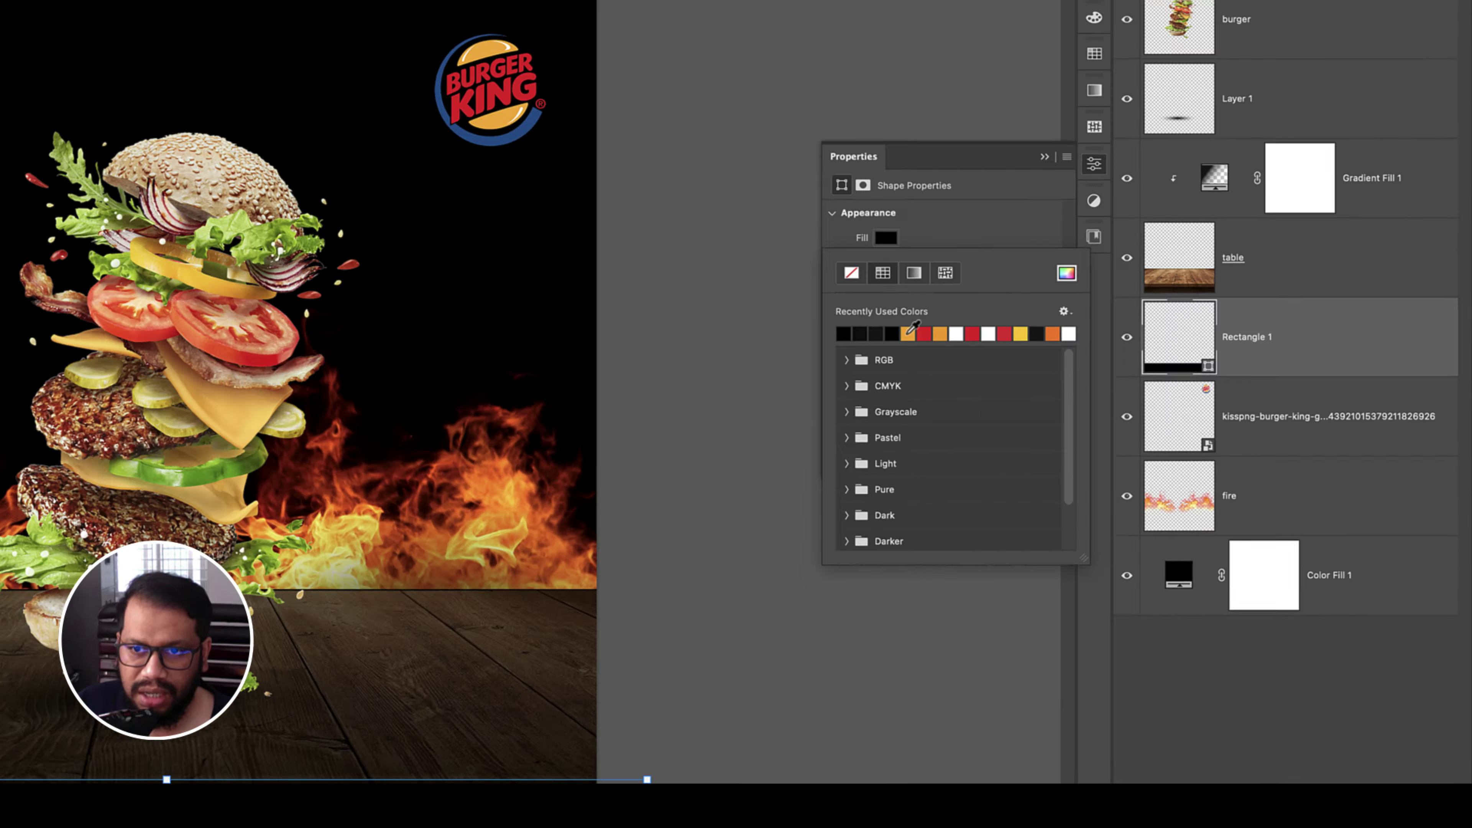
{"action": "left_click", "coordinate": [503, 476]}
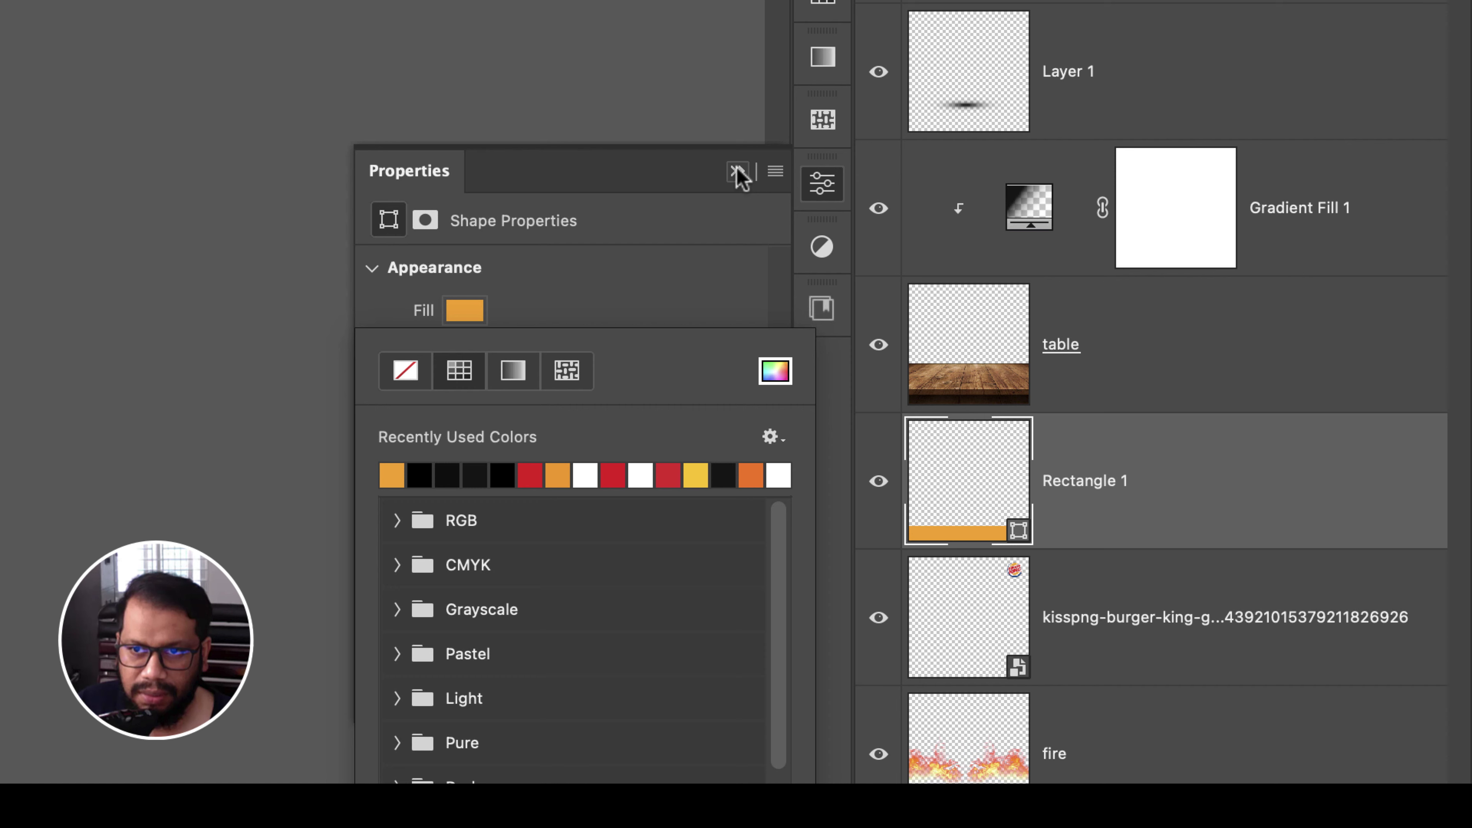
{"action": "left_click", "coordinate": [1053, 156]}
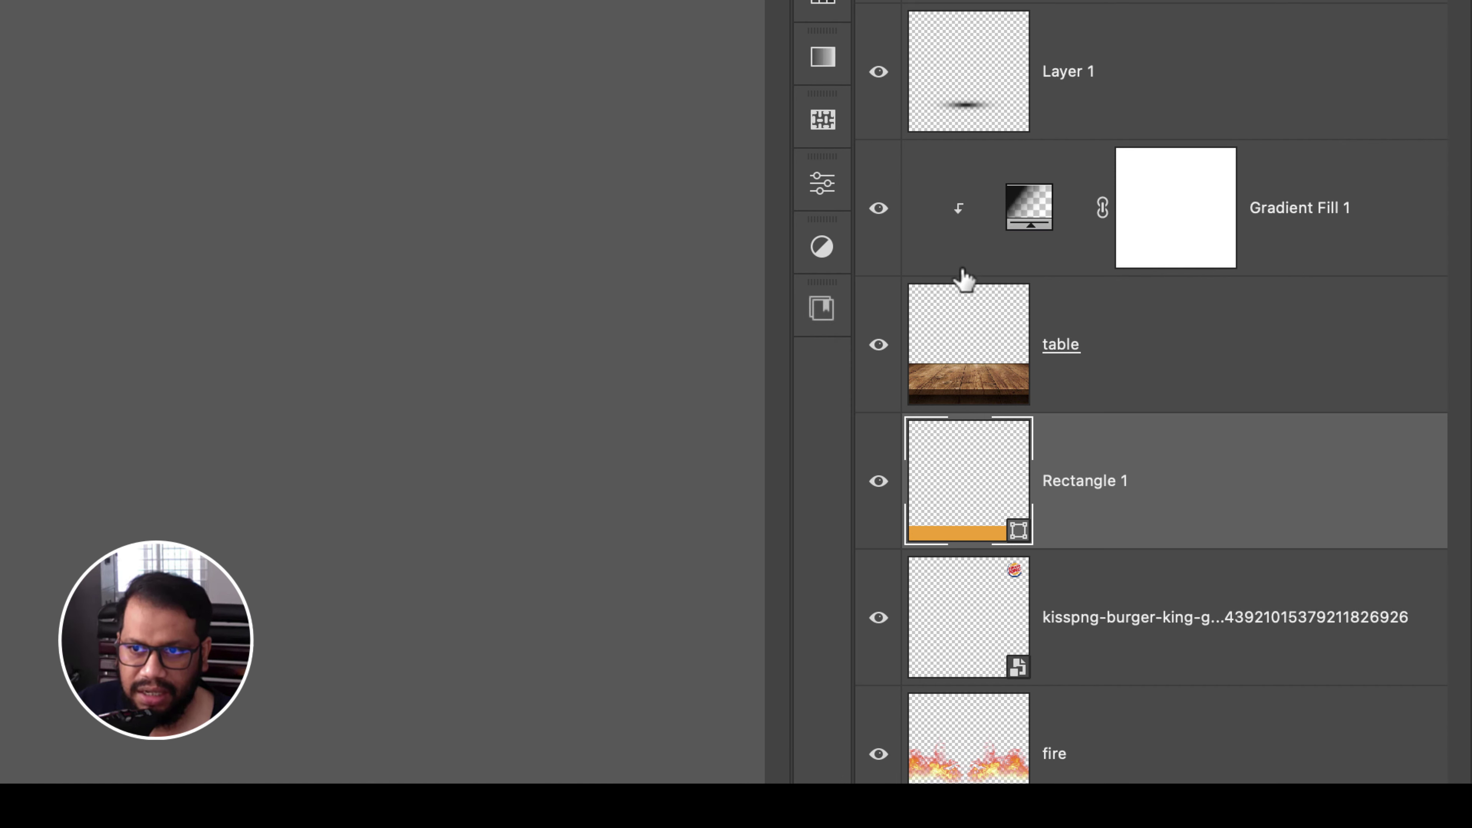
{"action": "double_click", "coordinate": [974, 503]}
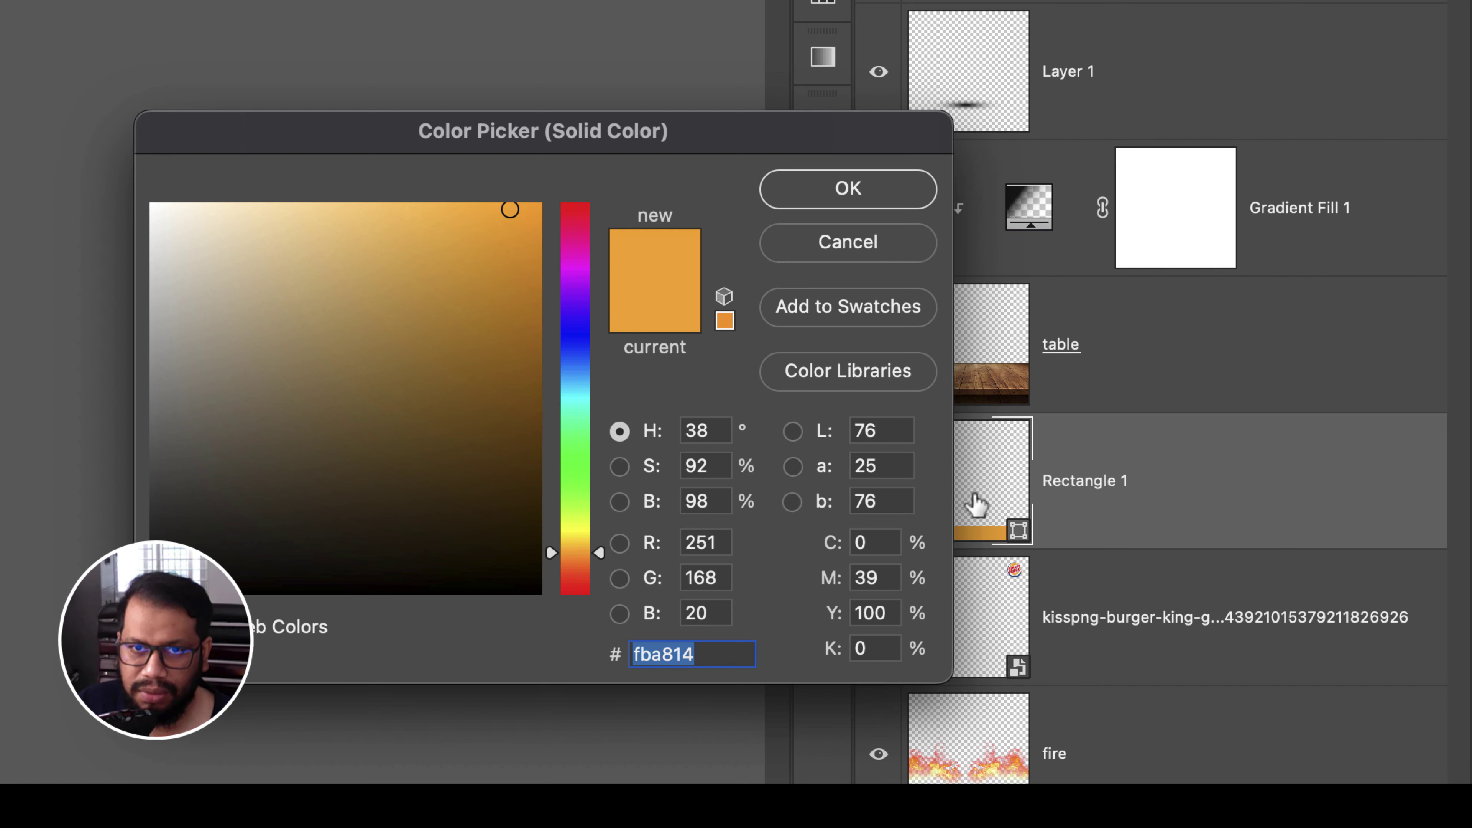
{"action": "left_click", "coordinate": [789, 200]}
- Move Rectangle 1 to the top of the layer stack and snap it flush to the canvas bottom
{"action": "left_click_drag", "start_coordinate": [1339, 355], "coordinate": [1333, 130]}
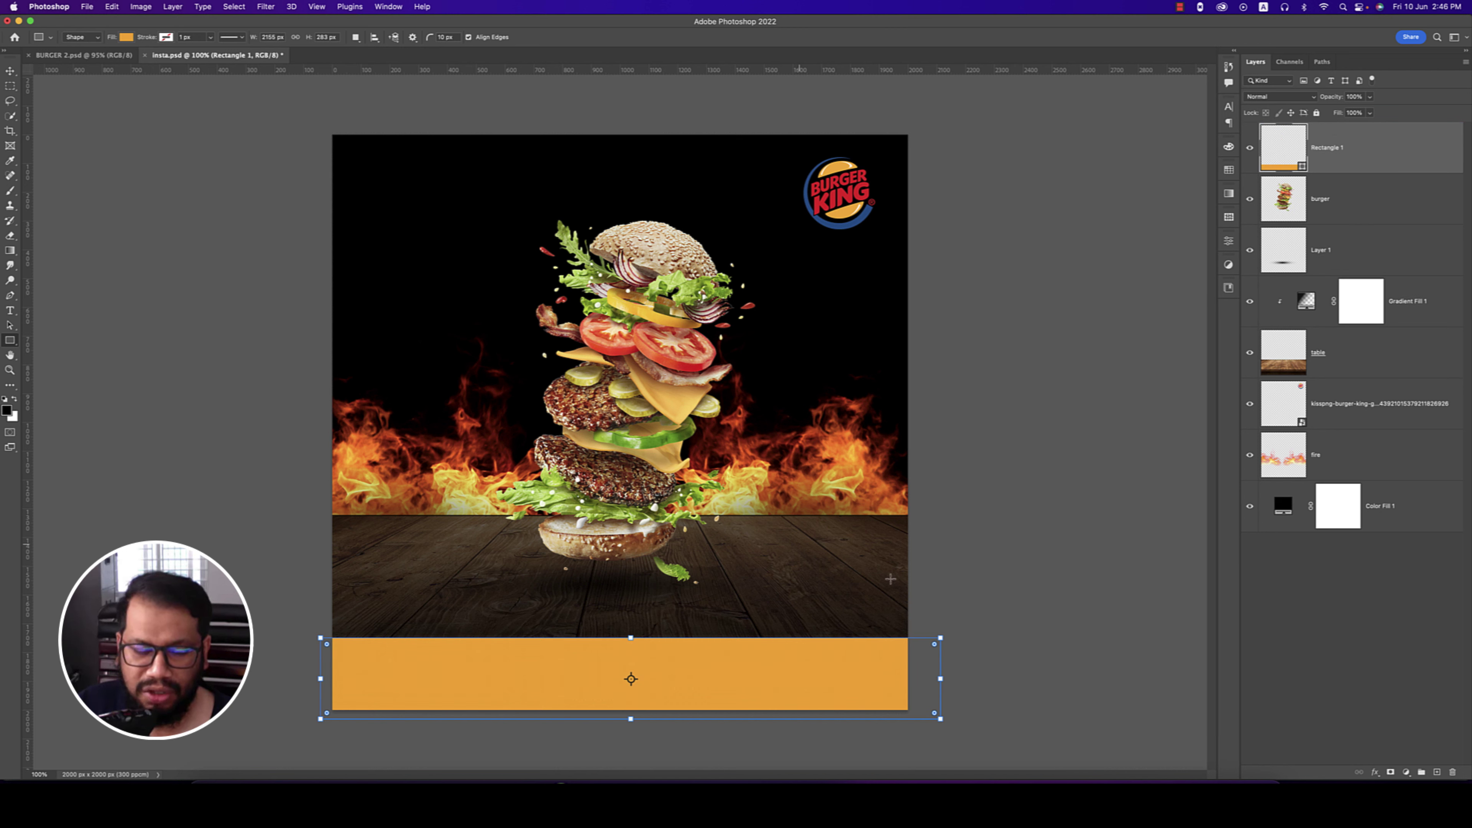
{"action": "key", "text": "v"}
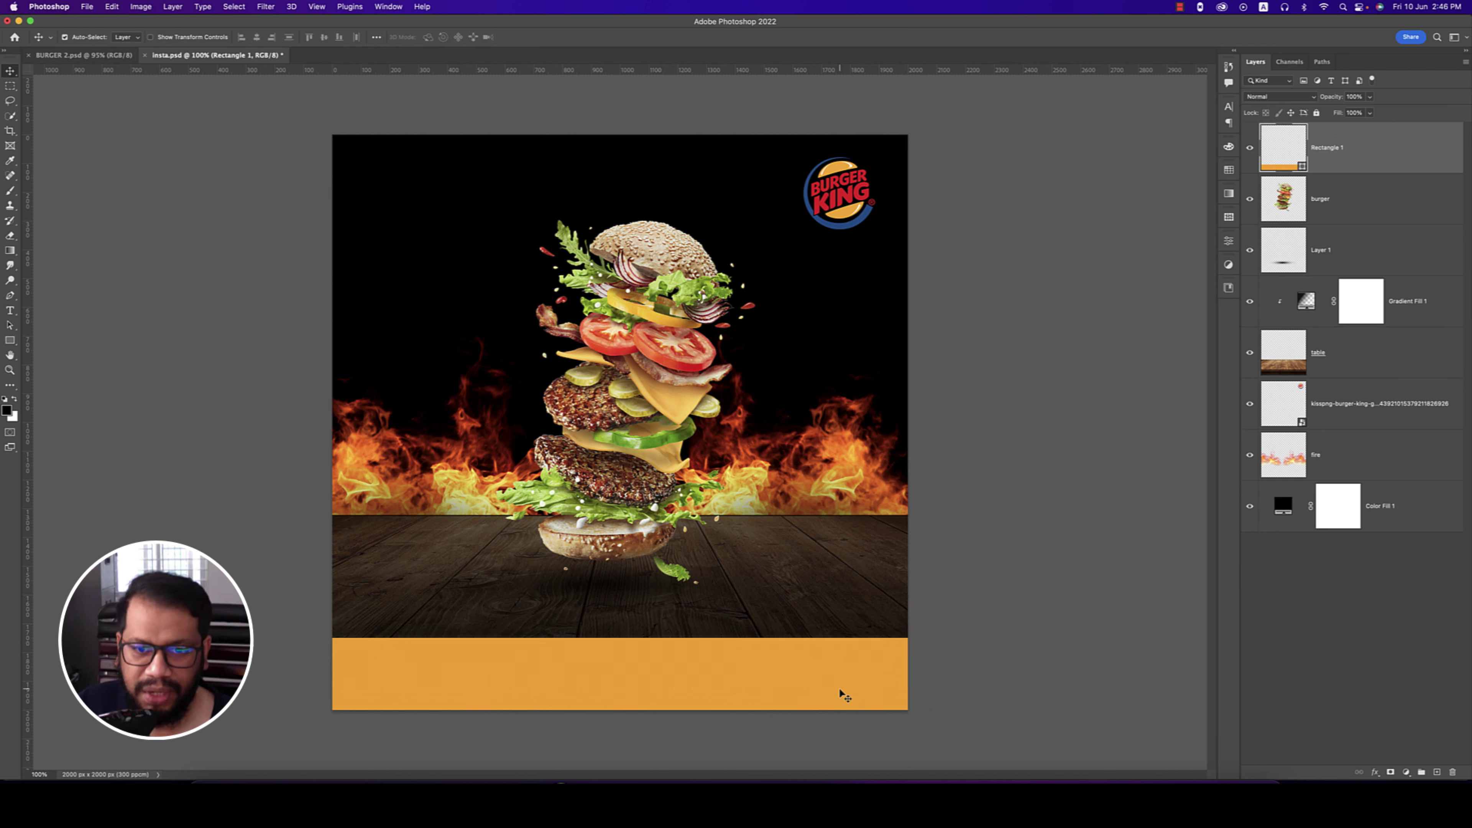
{"action": "left_click_drag", "start_coordinate": [841, 694], "coordinate": [826, 688]}
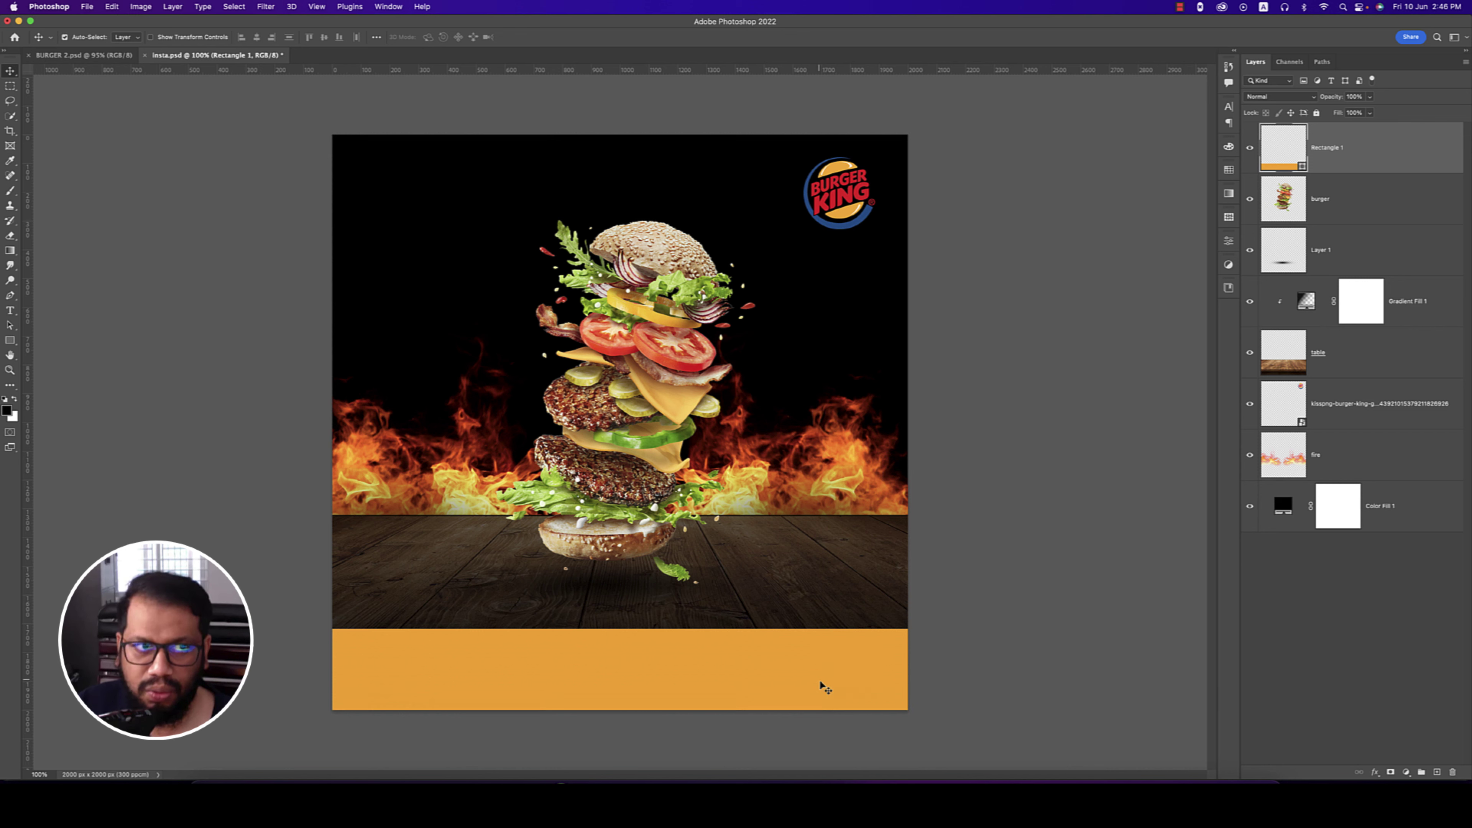
{"action": "left_click", "coordinate": [94, 56]}
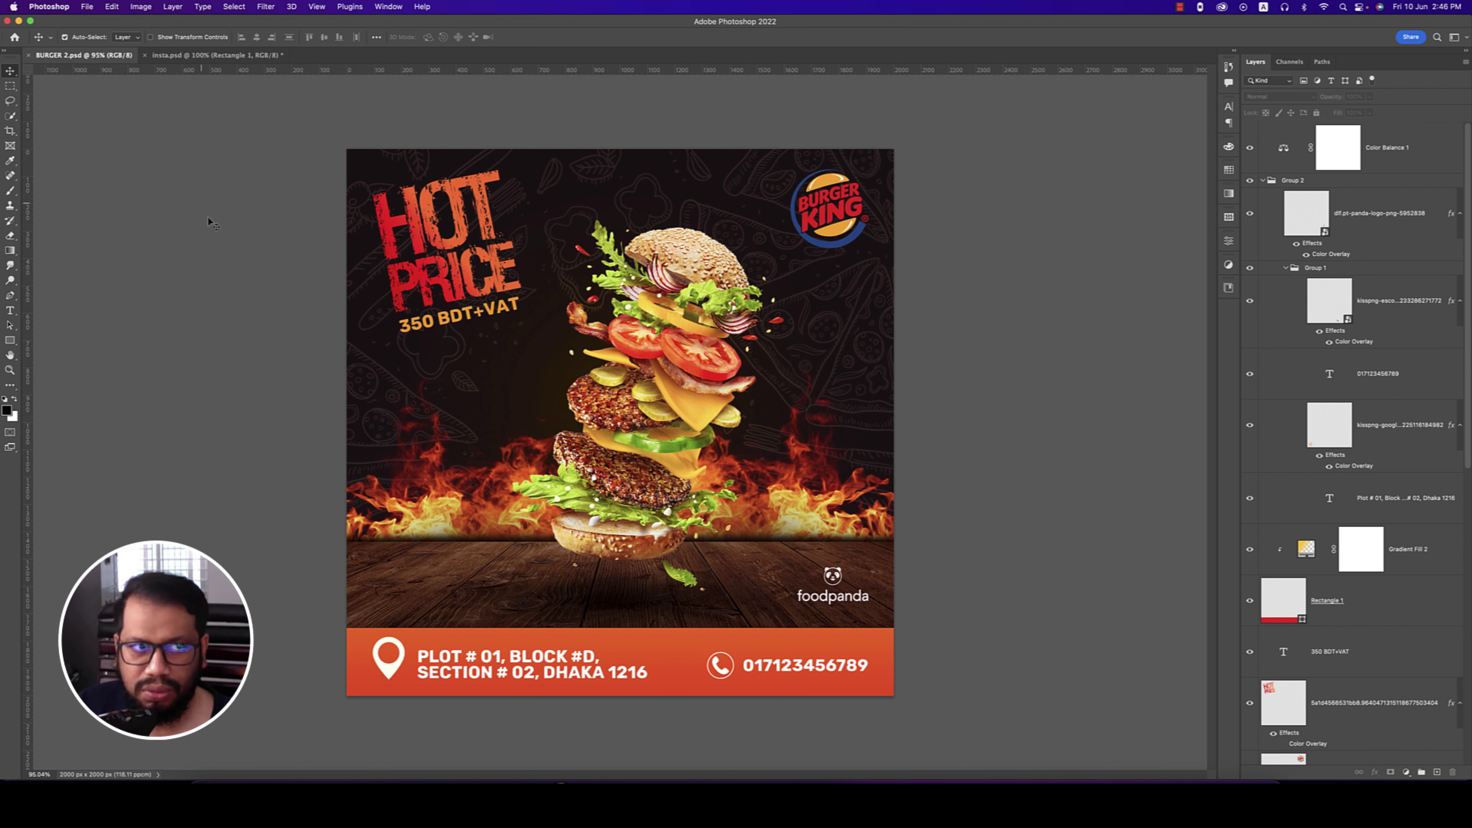
{"action": "left_click", "coordinate": [211, 55]}
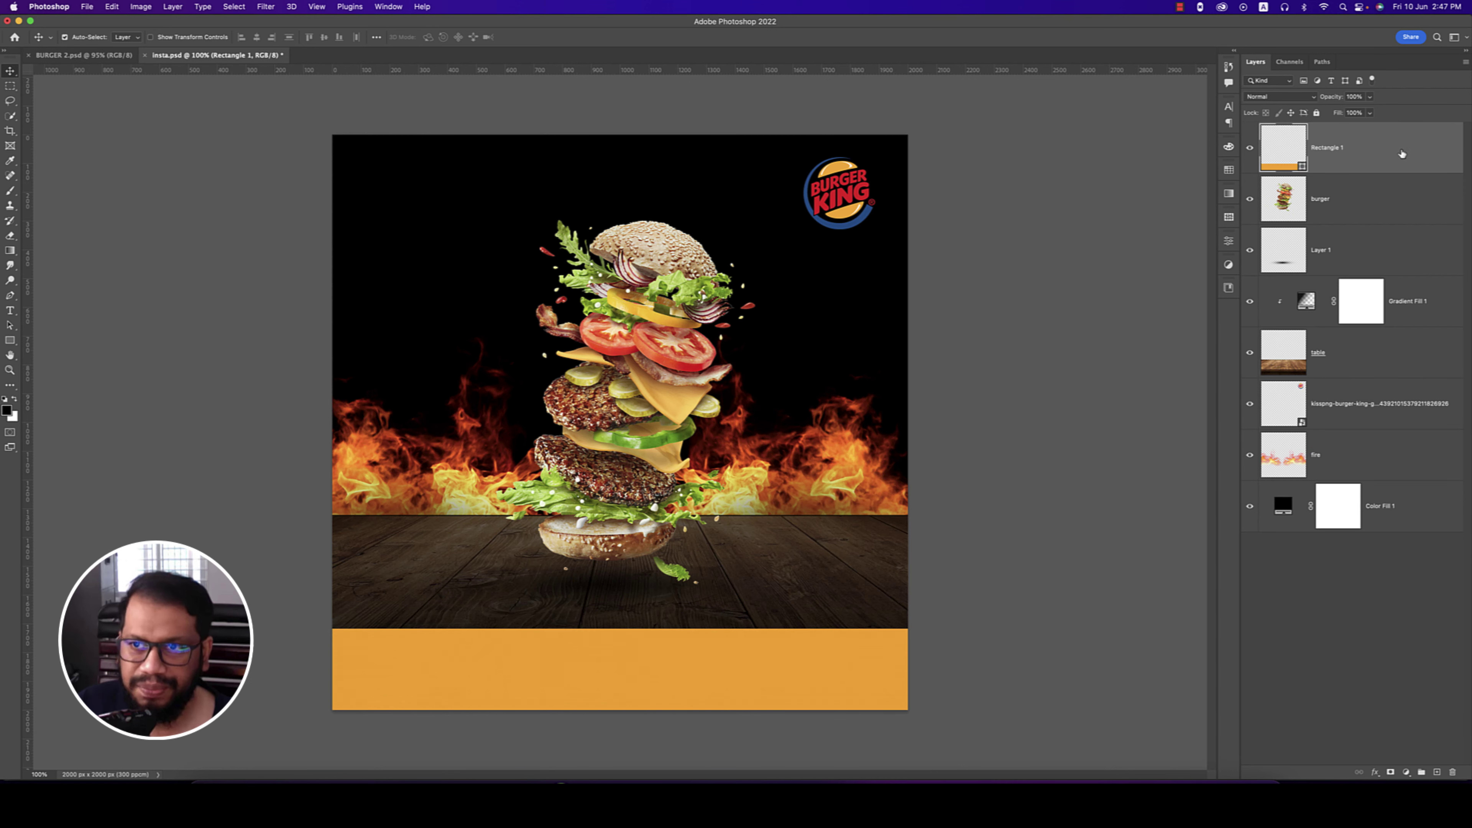
{"action": "right_click", "coordinate": [1403, 152]}
{"action": "left_click", "coordinate": [1429, 687]}
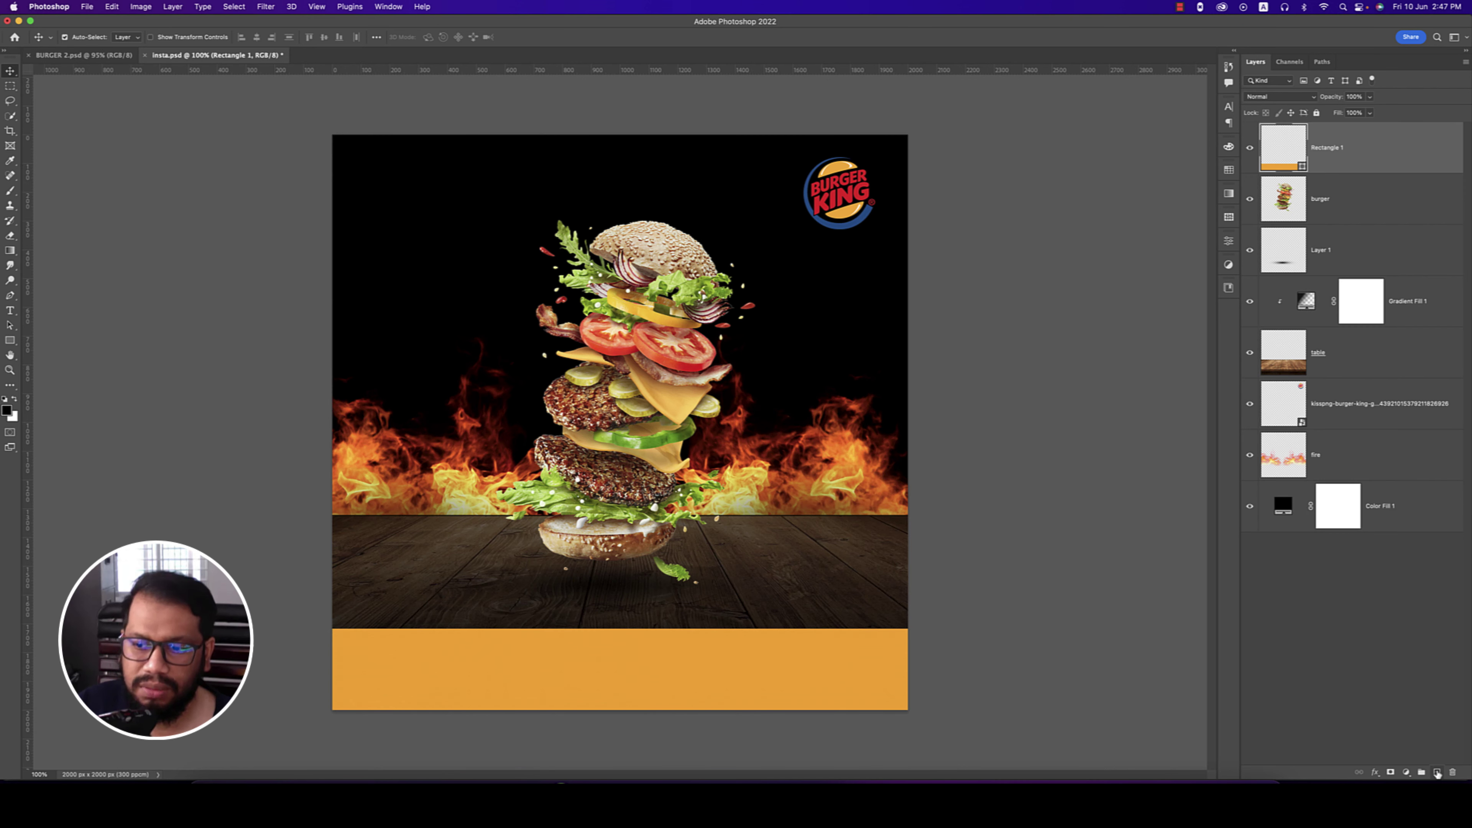
- Add a Gradient Fill layer and clip it to the Rectangle 1 footer bar
{"action": "left_click", "coordinate": [1438, 772]}
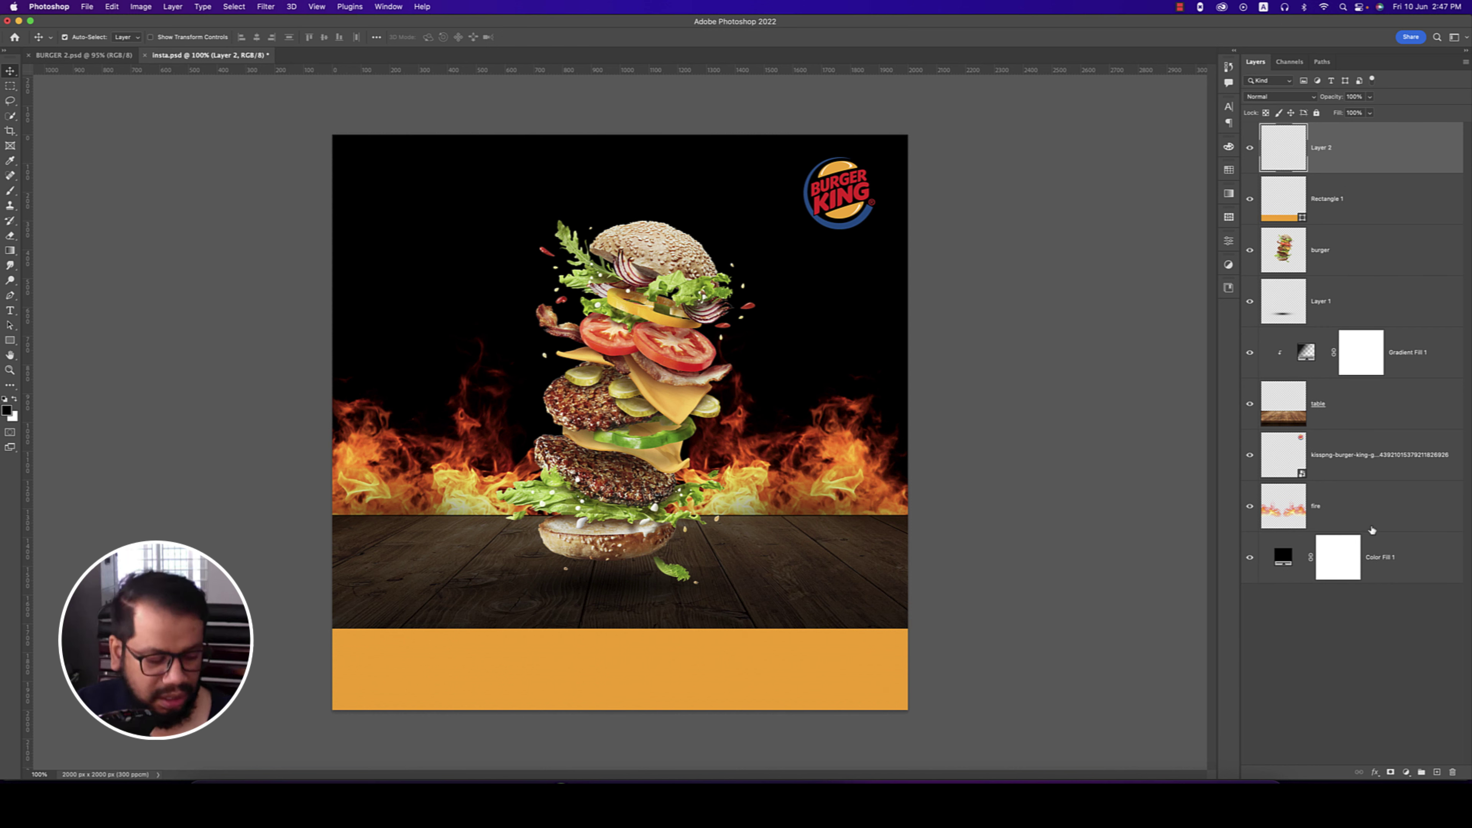
{"action": "key", "text": "super+z"}
{"action": "left_click", "coordinate": [1407, 772]}
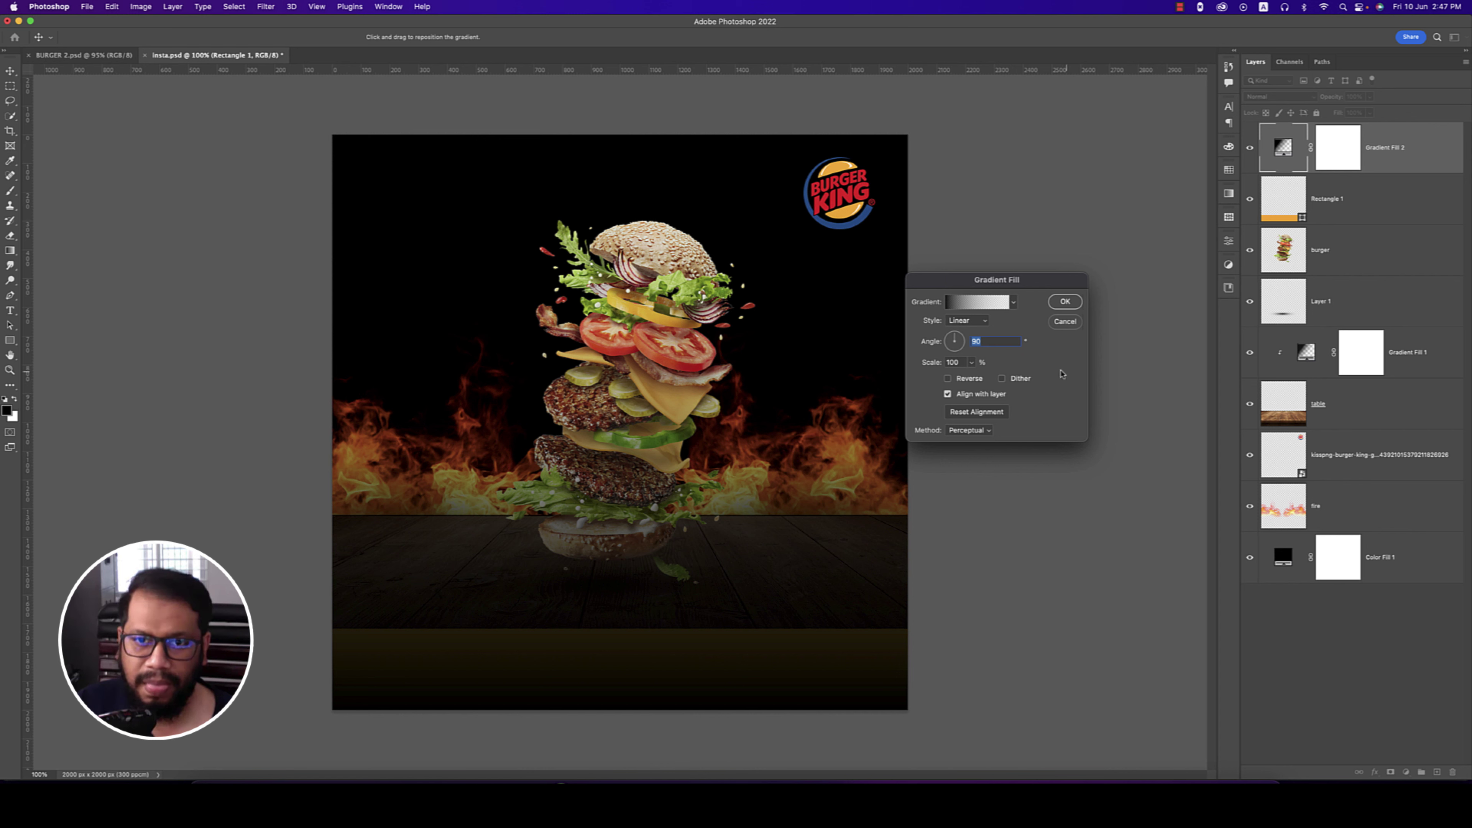
{"action": "left_click", "coordinate": [1064, 301]}
{"action": "right_click", "coordinate": [1243, 161]}
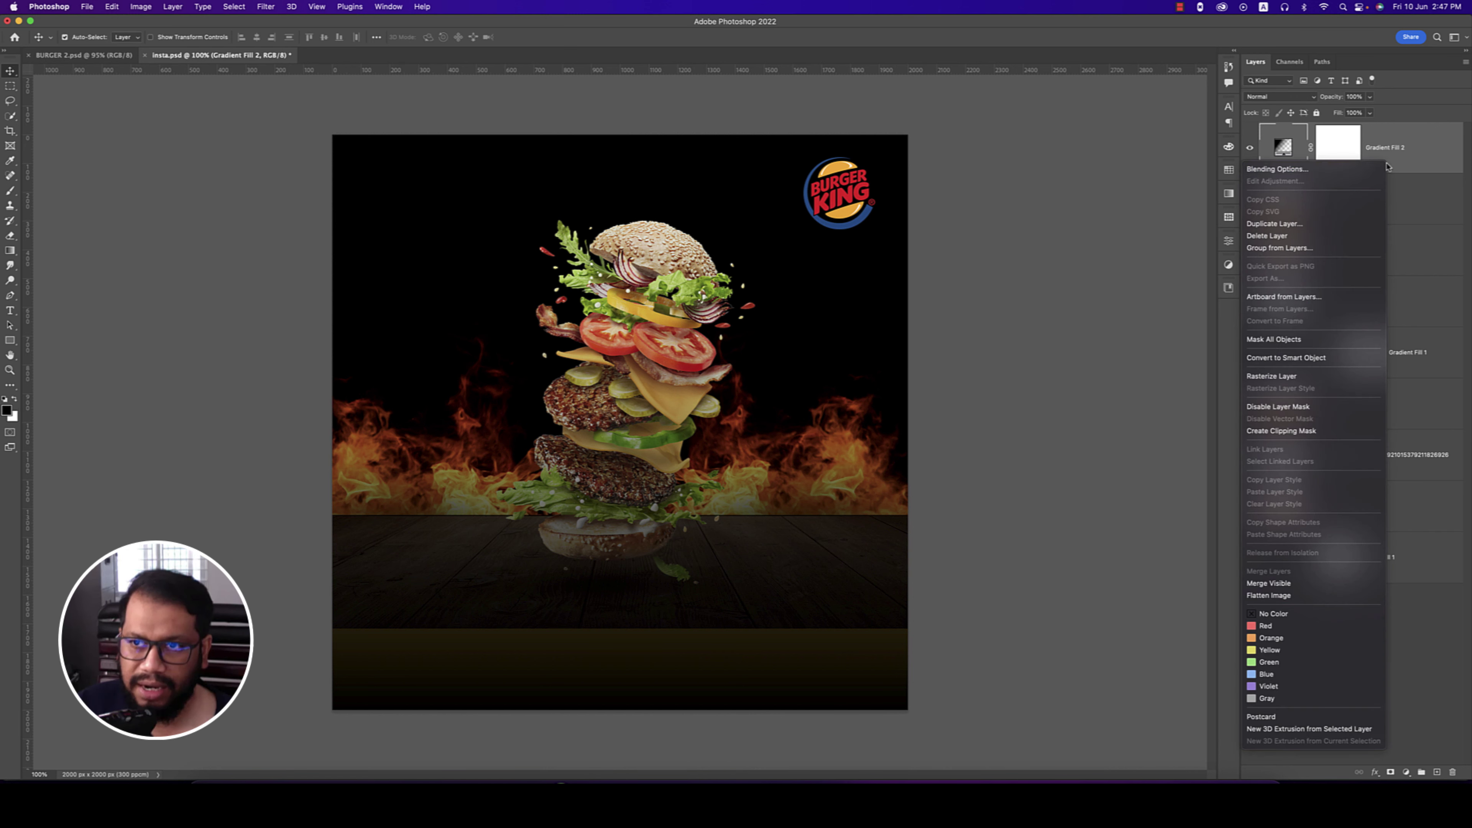
{"action": "left_click", "coordinate": [1271, 436]}
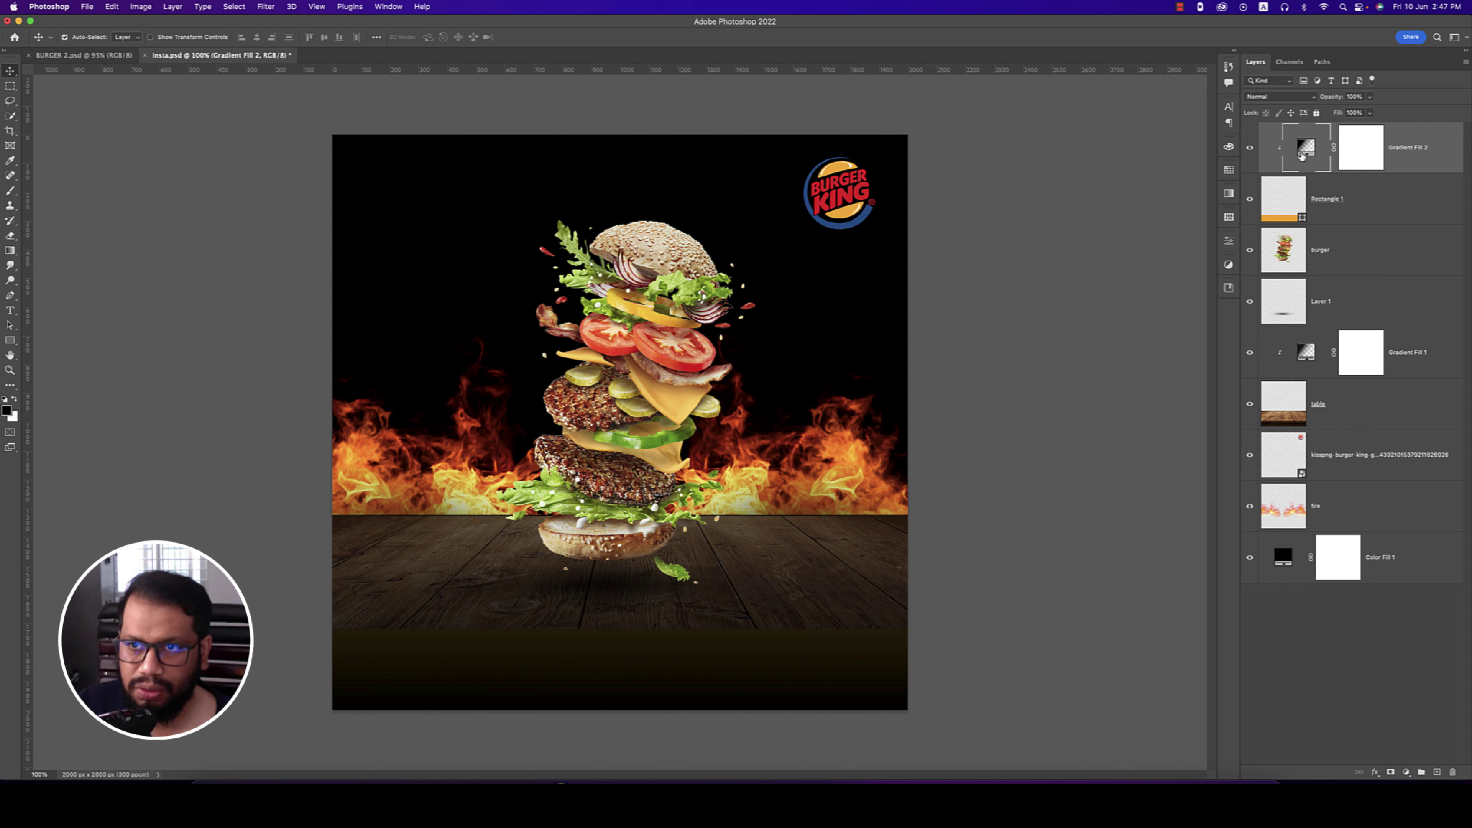
- Set the gradient's left stop to the logo's red #ee1c23 and right stop to its orange
{"action": "double_click", "coordinate": [1305, 152]}
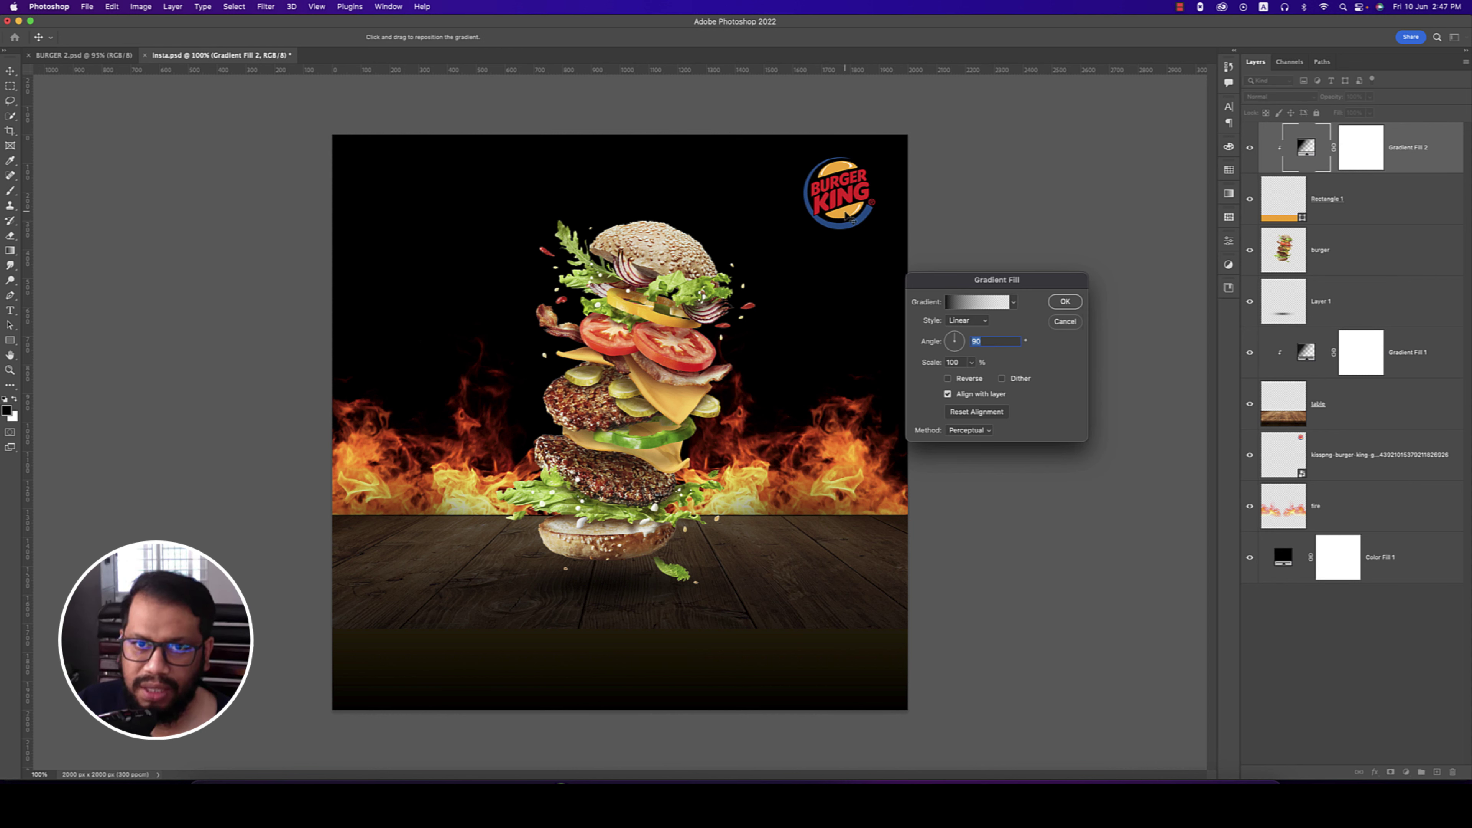
{"action": "left_click", "coordinate": [980, 302]}
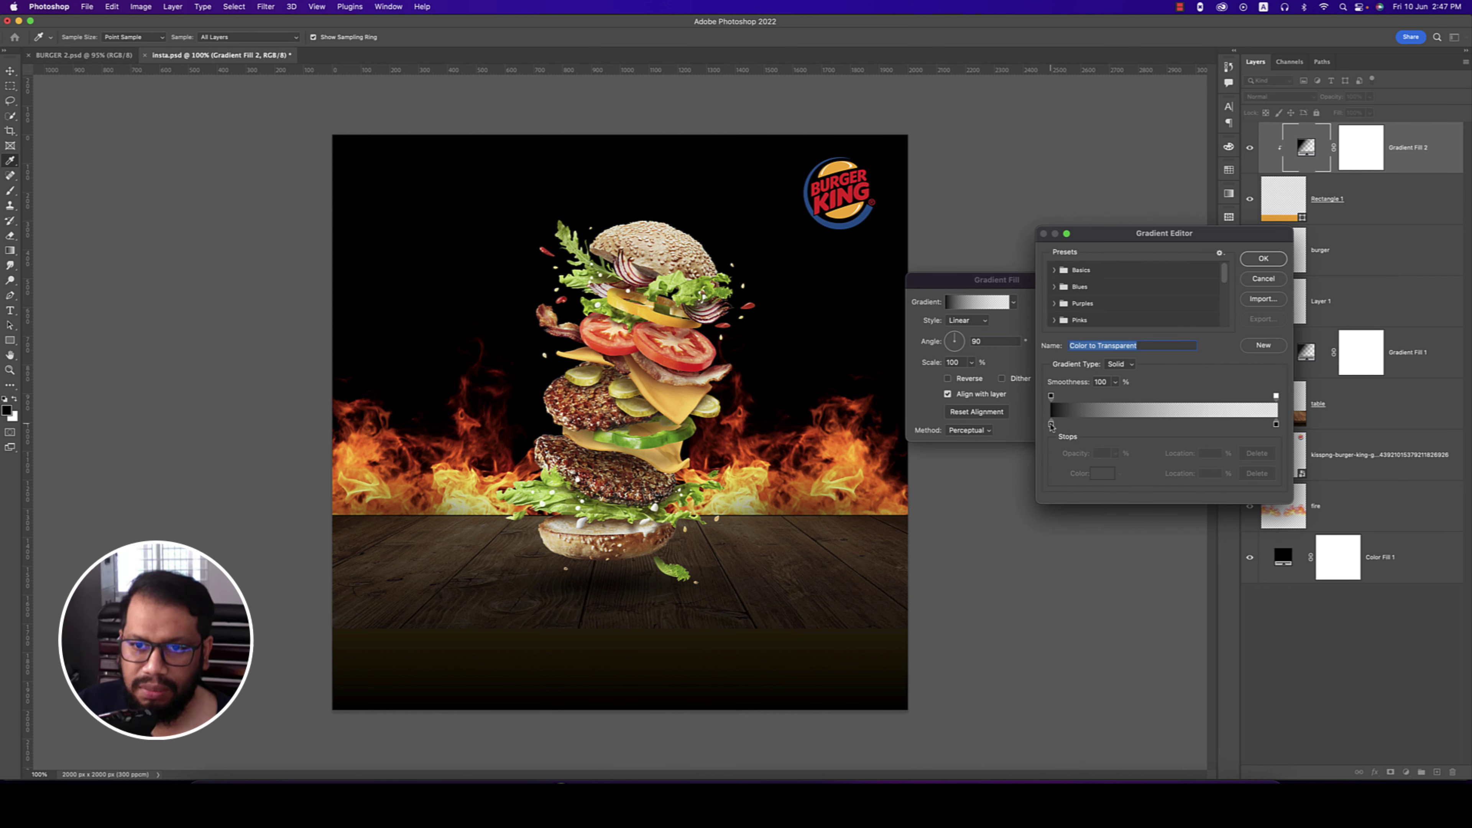
{"action": "left_click", "coordinate": [1052, 425]}
{"action": "left_click", "coordinate": [1102, 478]}
{"action": "left_click", "coordinate": [851, 197]}
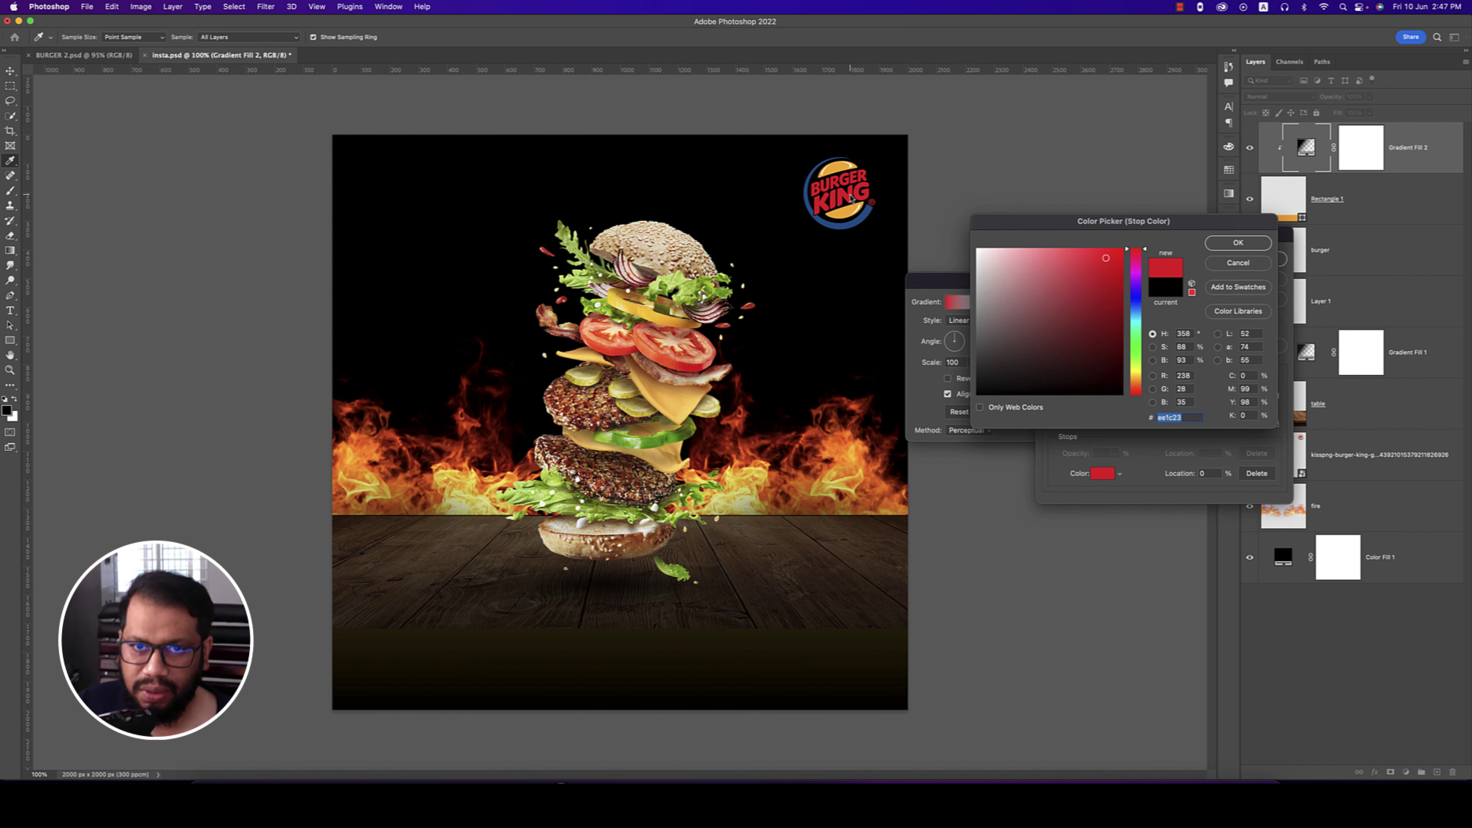
{"action": "left_click", "coordinate": [1225, 244]}
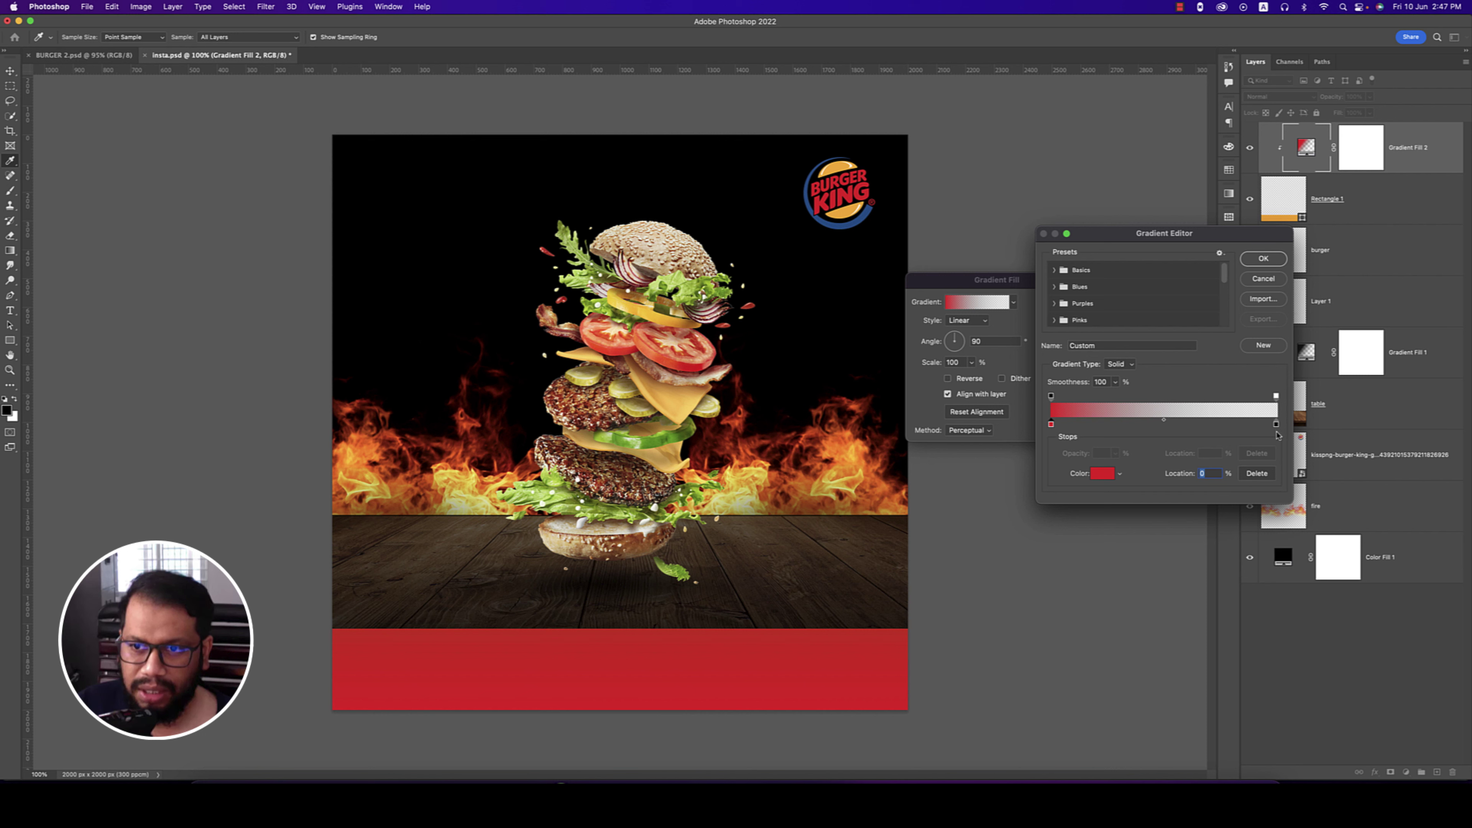
{"action": "left_click", "coordinate": [1277, 425]}
{"action": "left_click", "coordinate": [847, 169]}
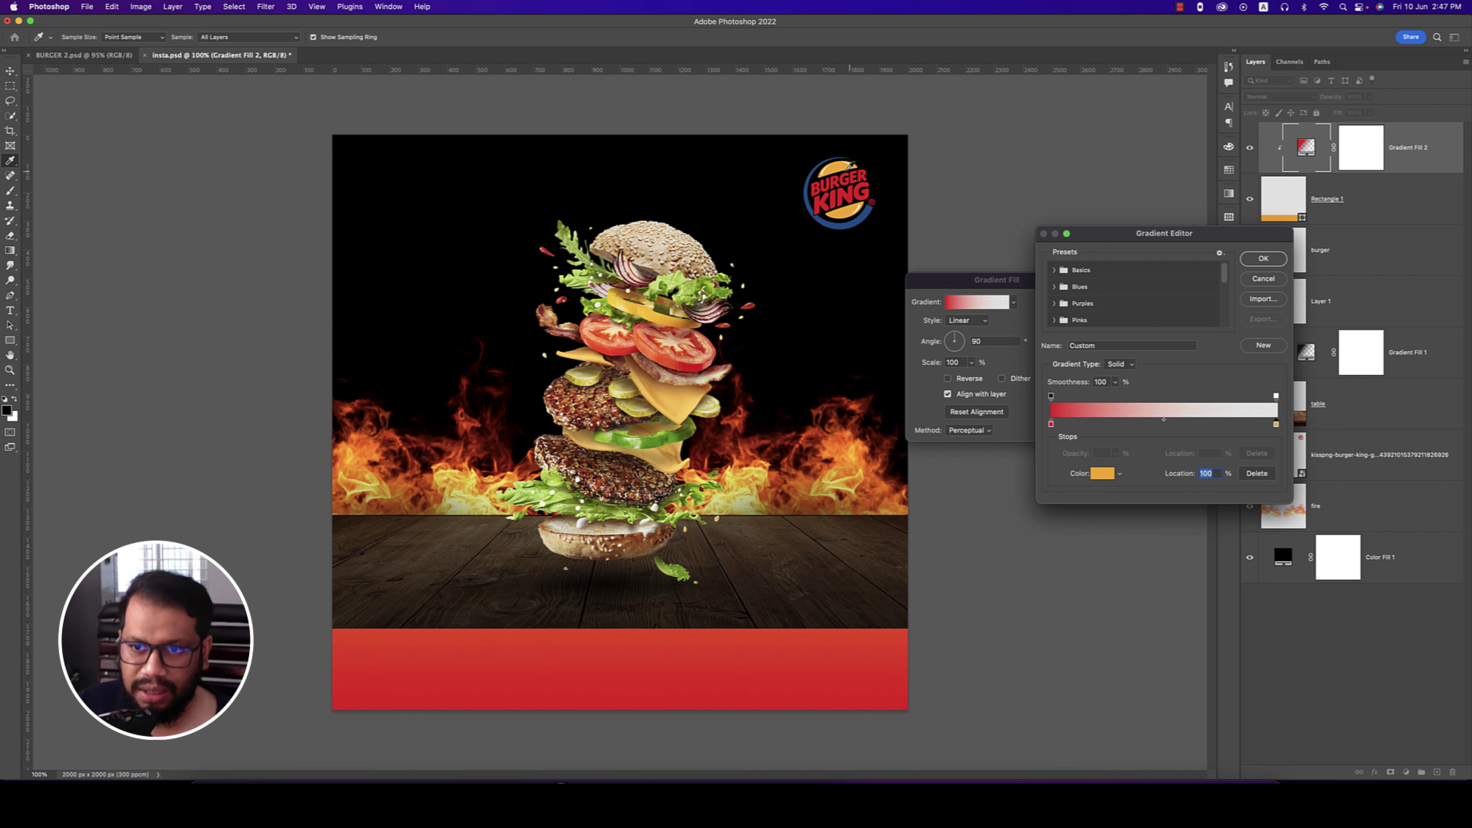
{"action": "left_click", "coordinate": [1264, 259]}
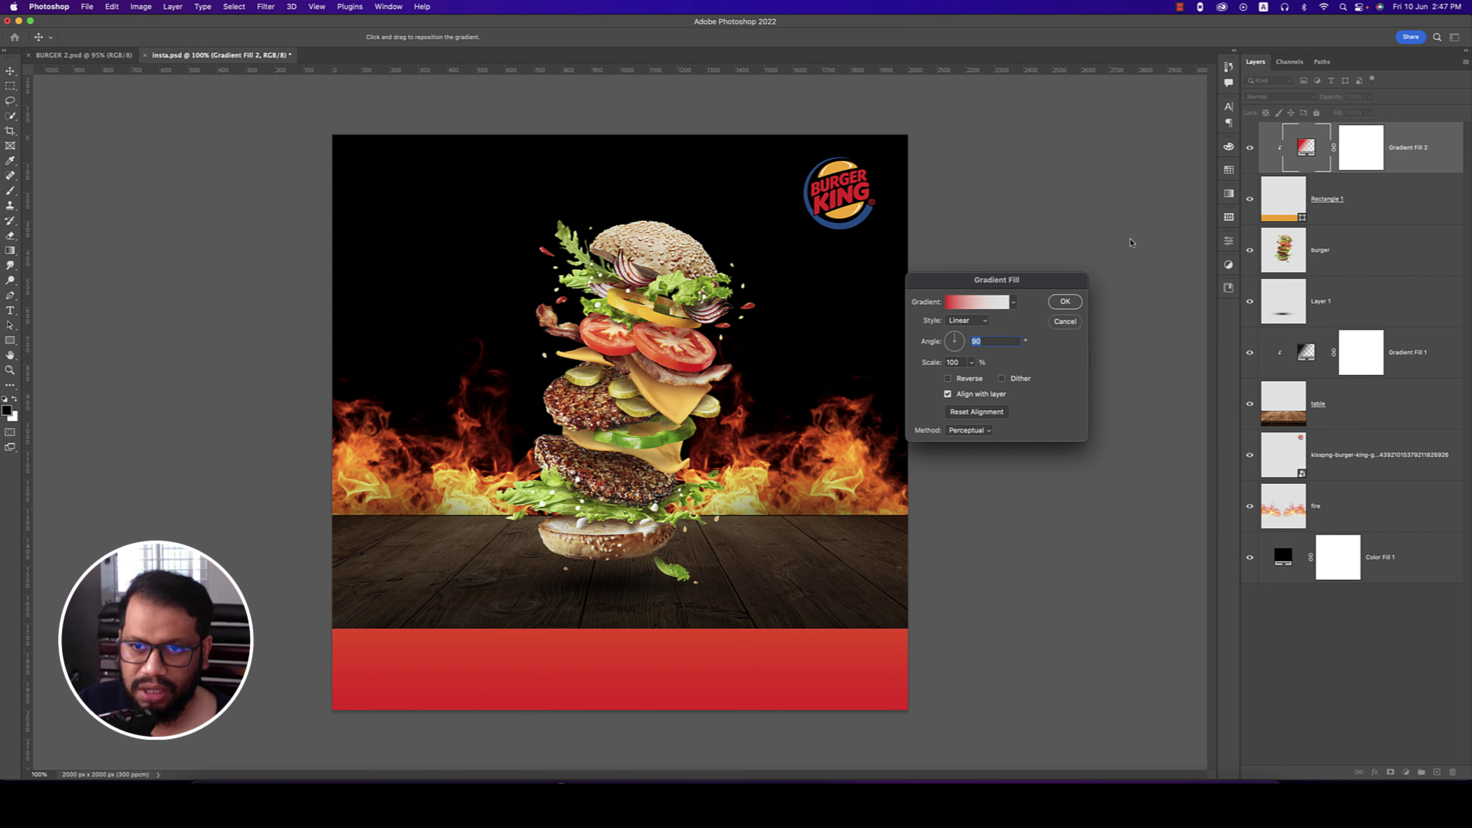
{"action": "left_click", "coordinate": [1062, 300]}
- Reposition the gradient within the footer bar
{"action": "left_click", "coordinate": [1251, 200]}
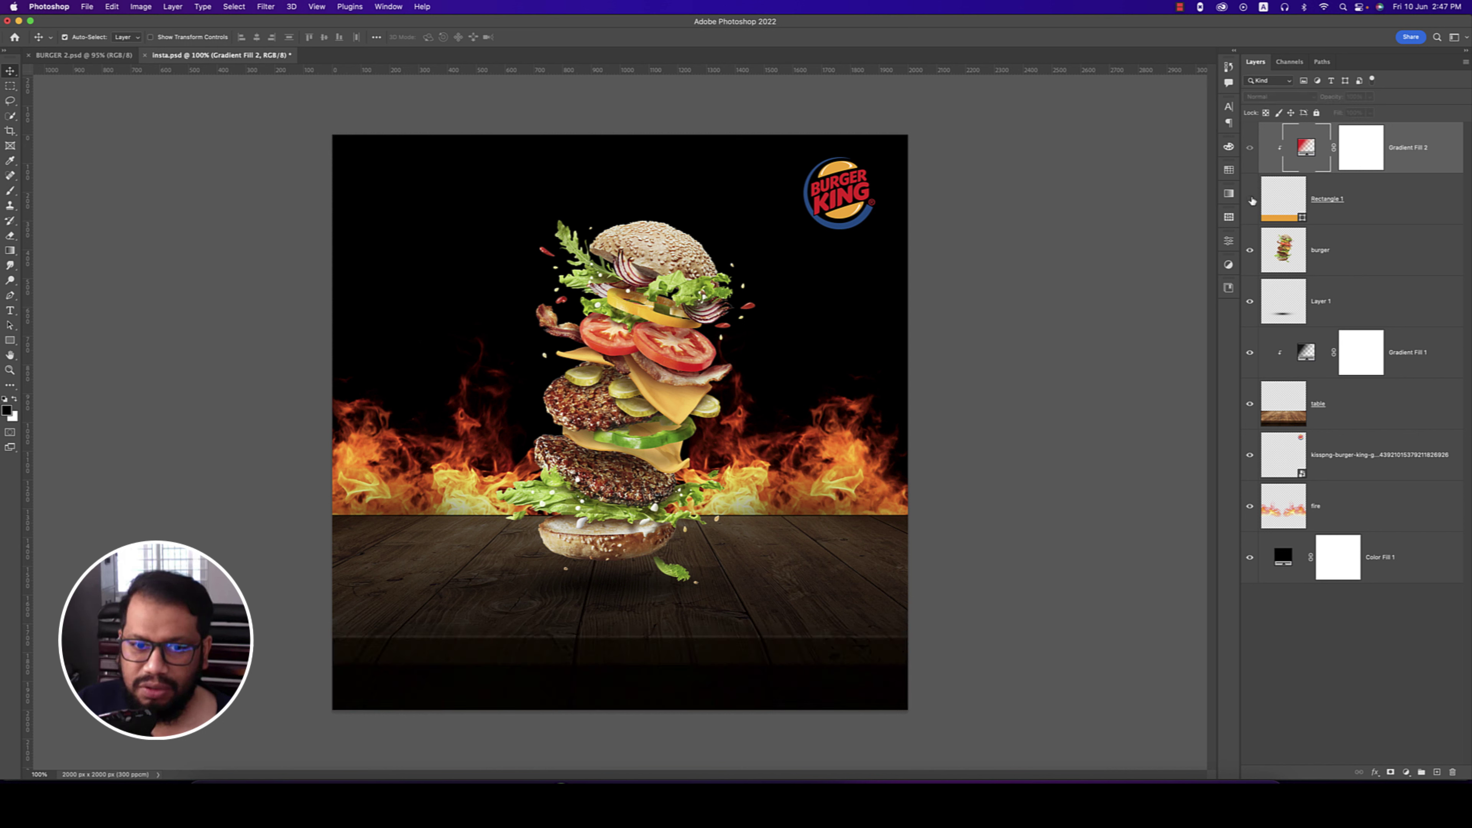
{"action": "left_click", "coordinate": [1251, 199]}
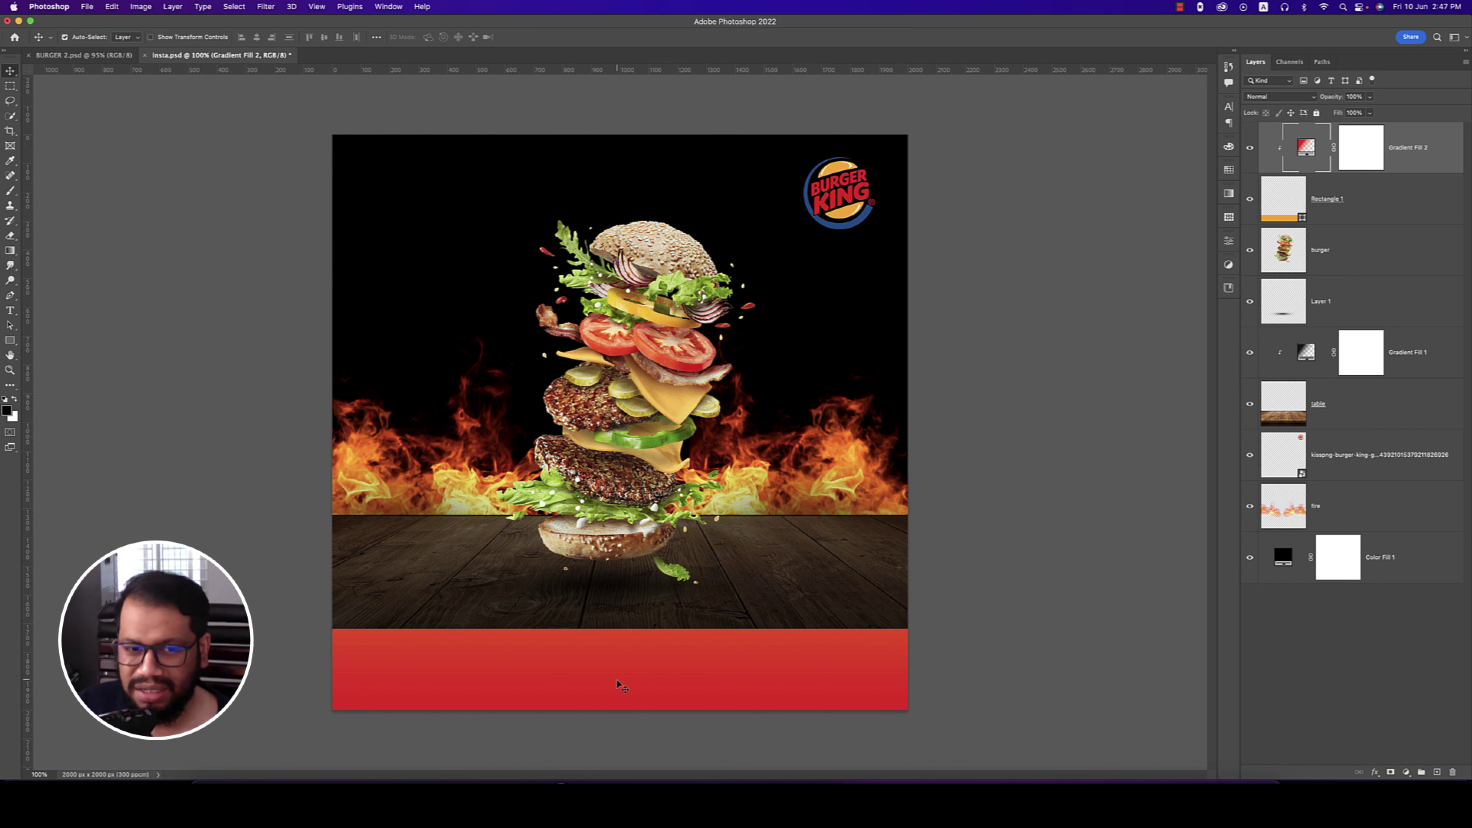
{"action": "double_click", "coordinate": [1306, 147]}
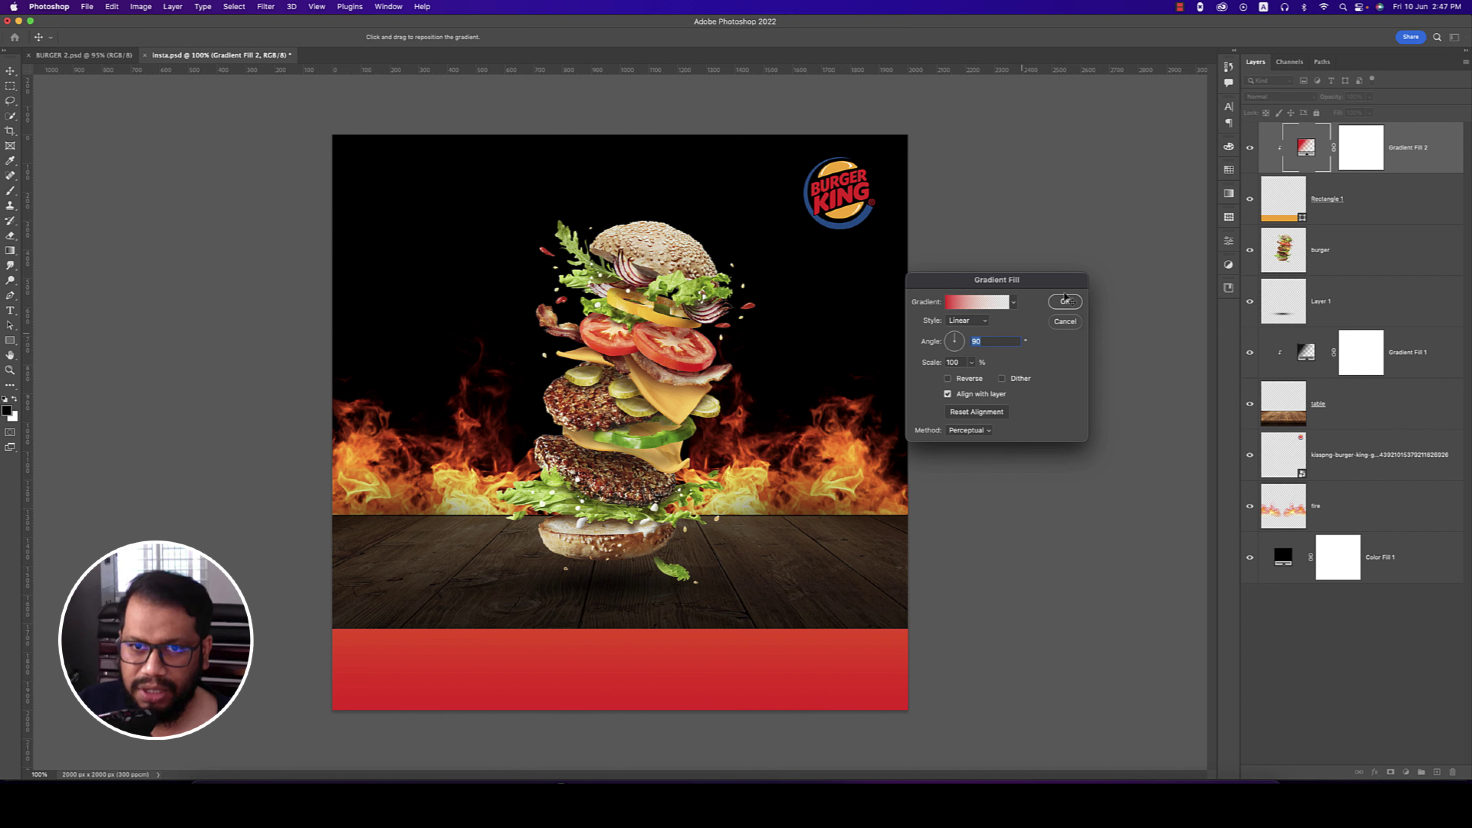
{"action": "left_click_drag", "start_coordinate": [713, 730], "coordinate": [735, 712]}
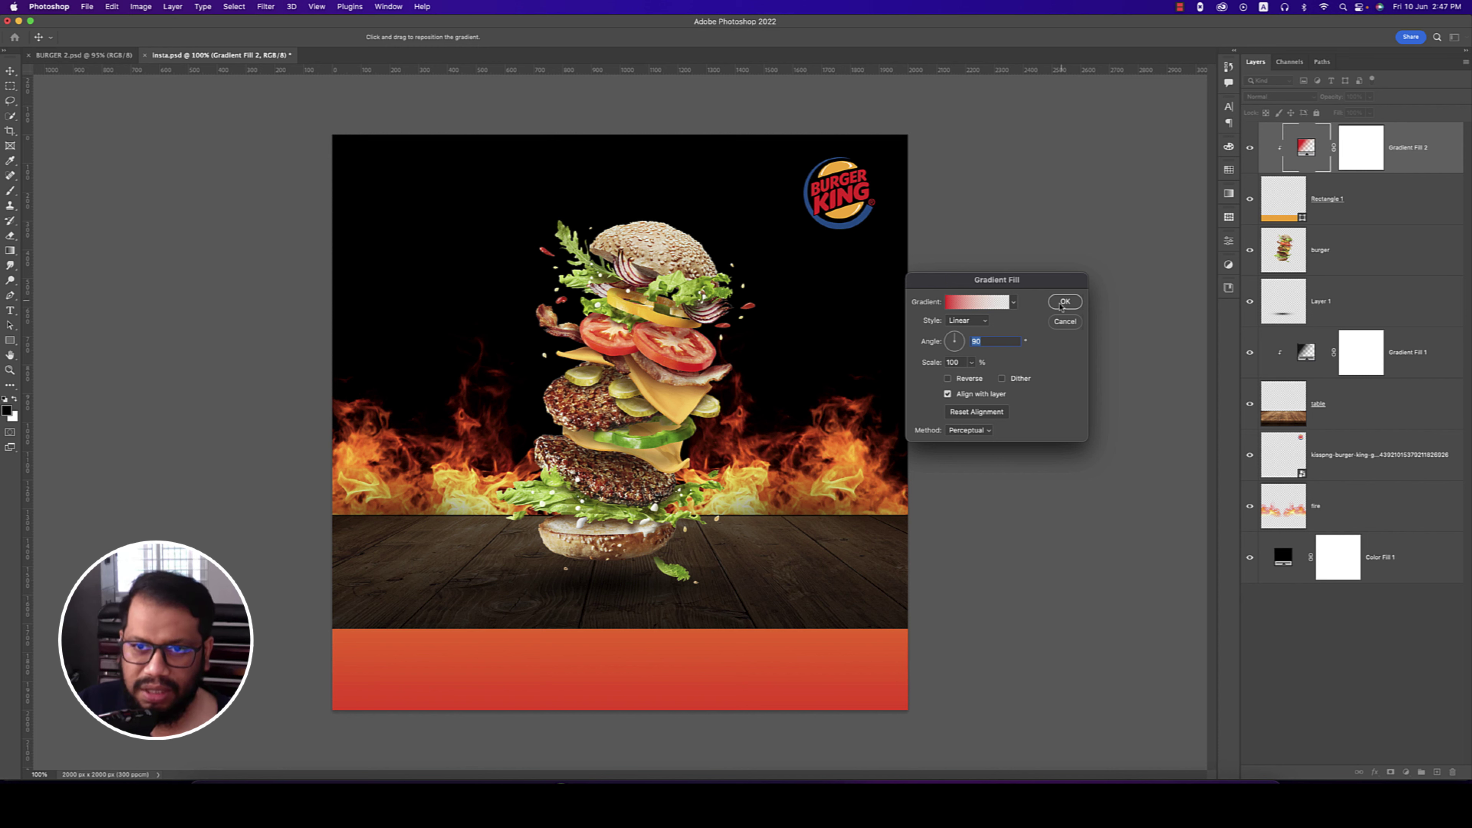
{"action": "left_click", "coordinate": [1062, 304]}
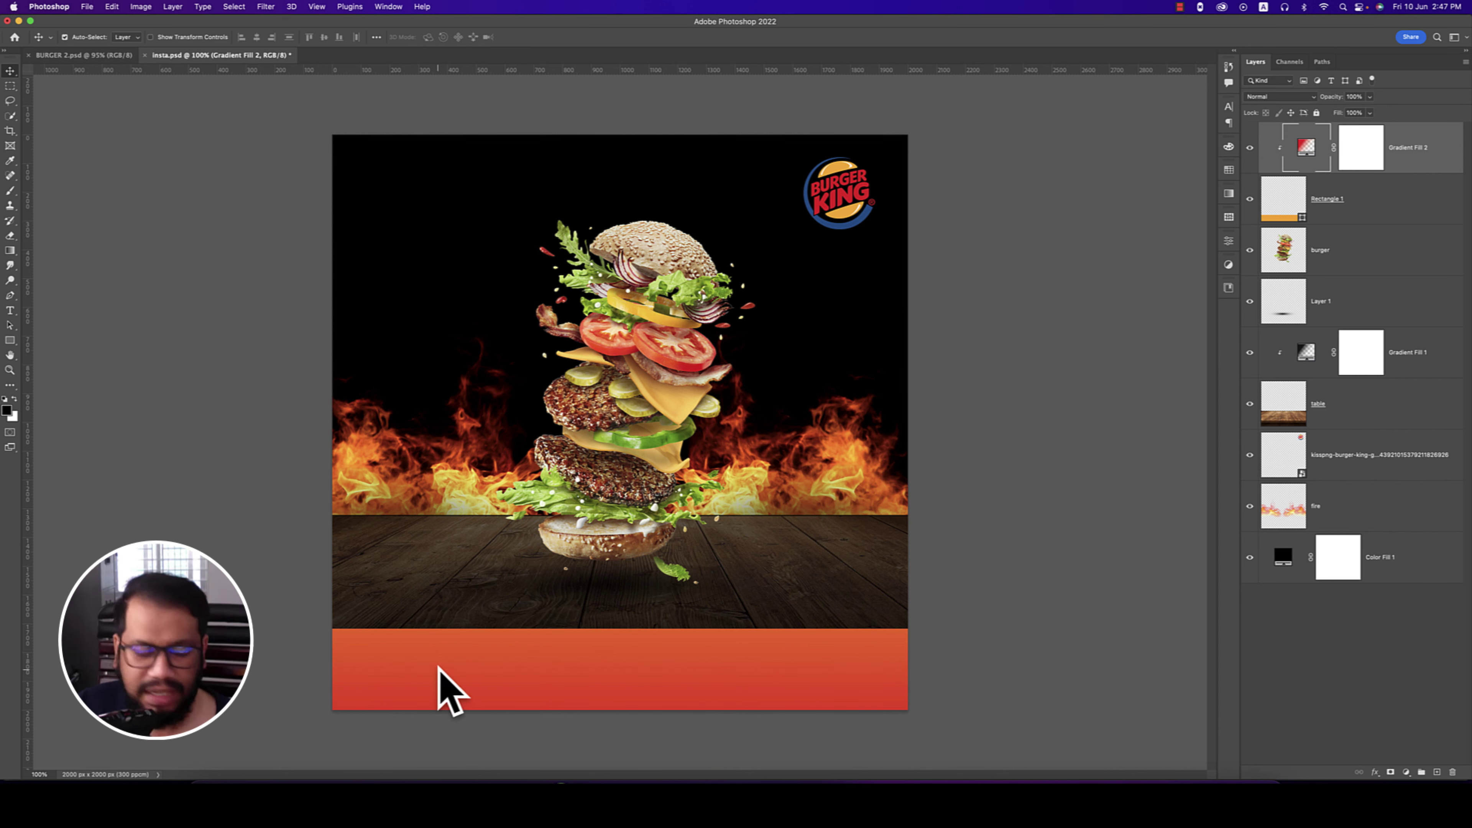
- Copy the address text from the BURGER 2 reference design
{"action": "left_click", "coordinate": [116, 56]}
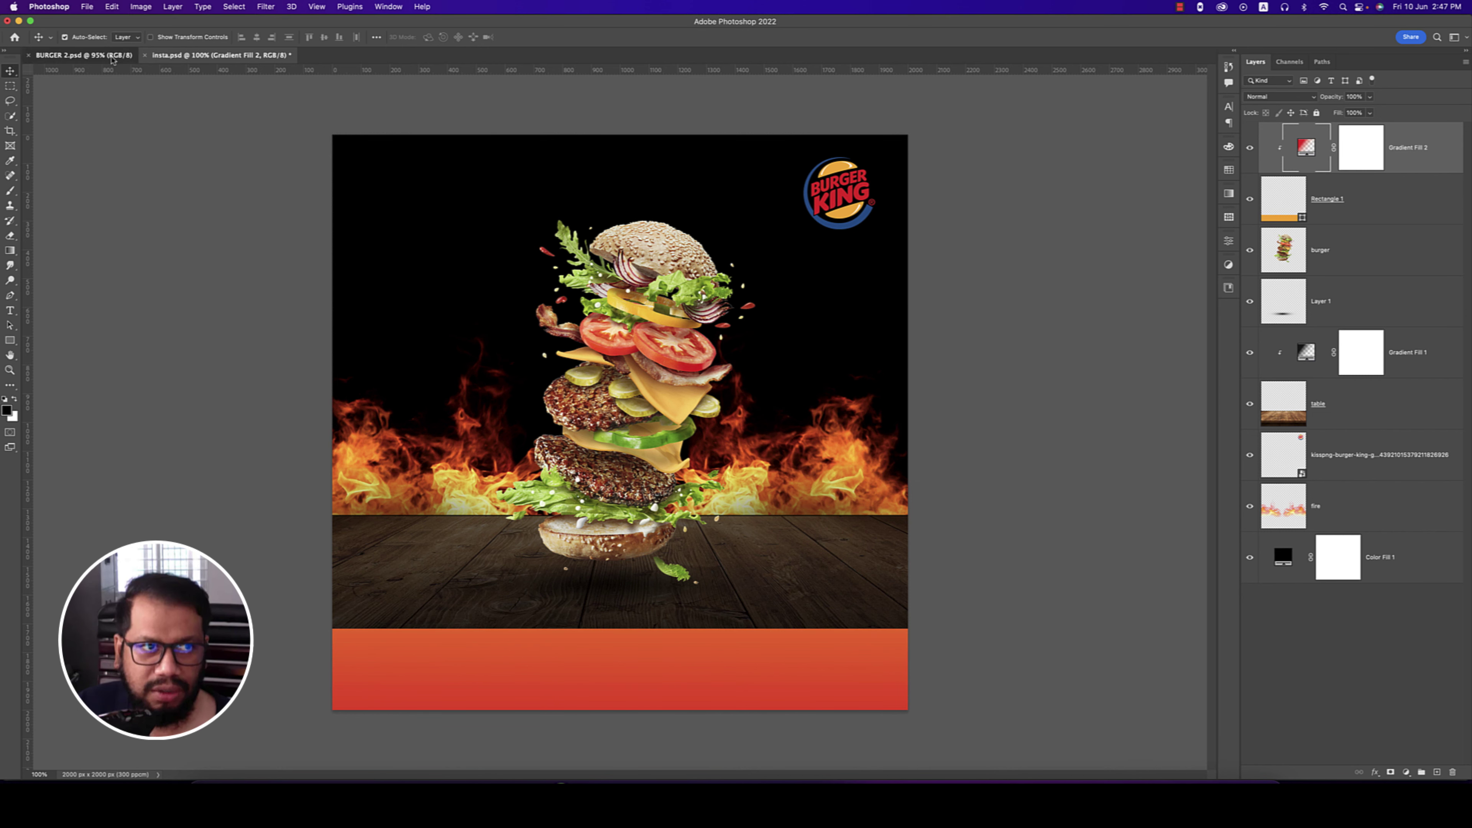
{"action": "double_click", "coordinate": [475, 660]}
{"action": "key", "text": "super+c"}
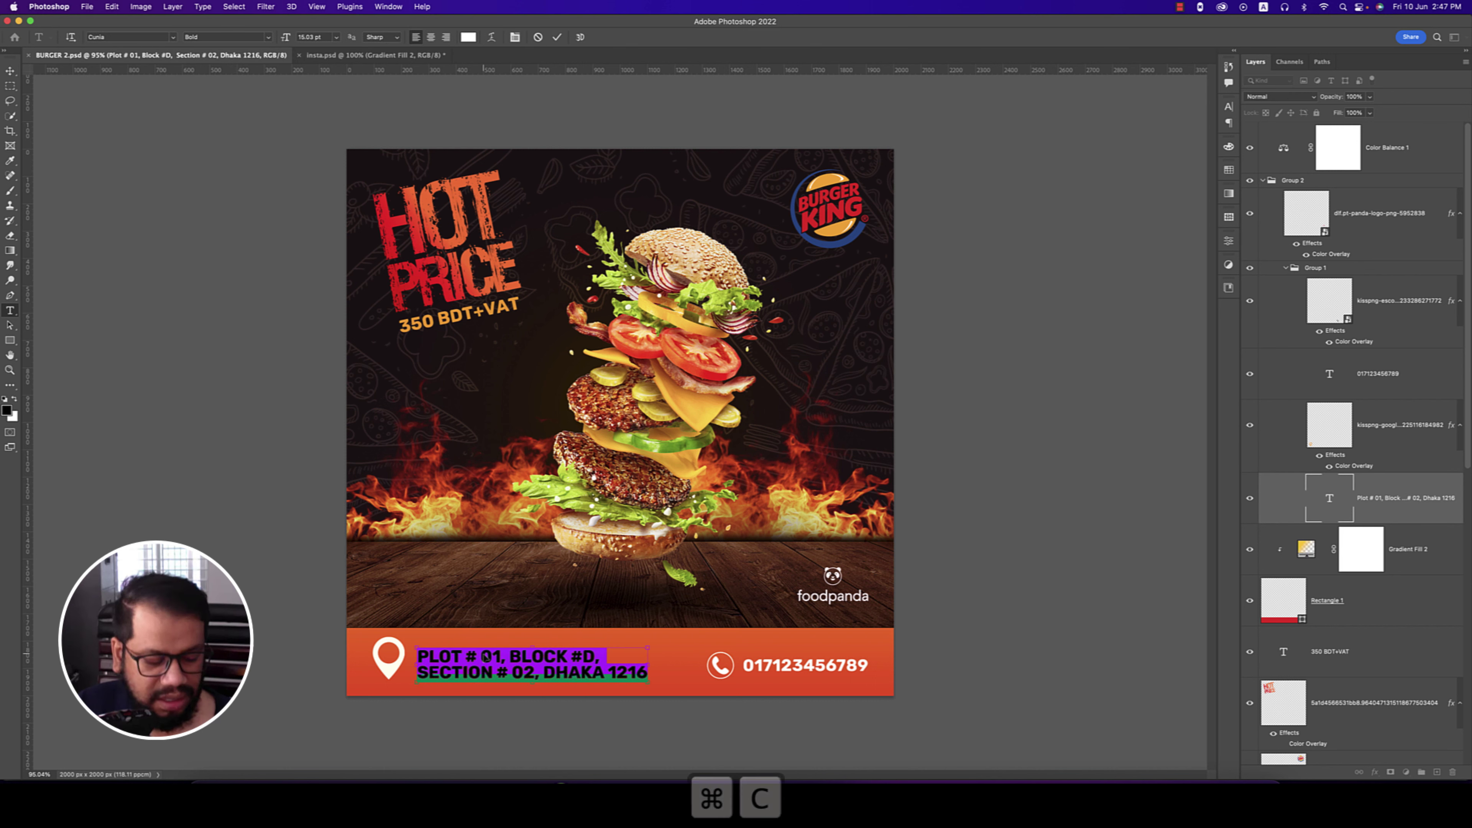
{"action": "left_click", "coordinate": [374, 55]}
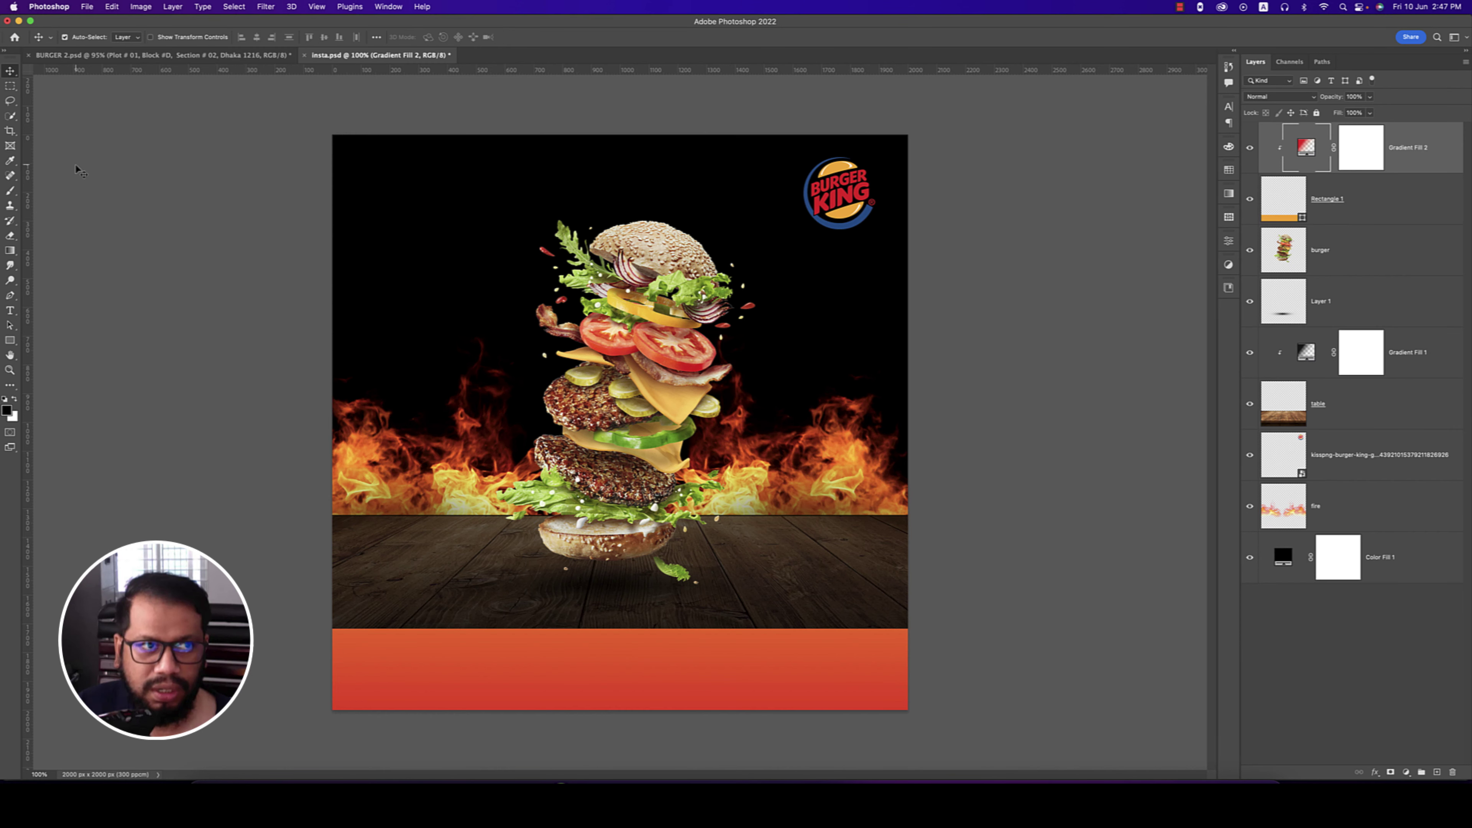
- Place the map-pin PNG and shrink it onto the left end of the footer
{"action": "left_click", "coordinate": [87, 7]}
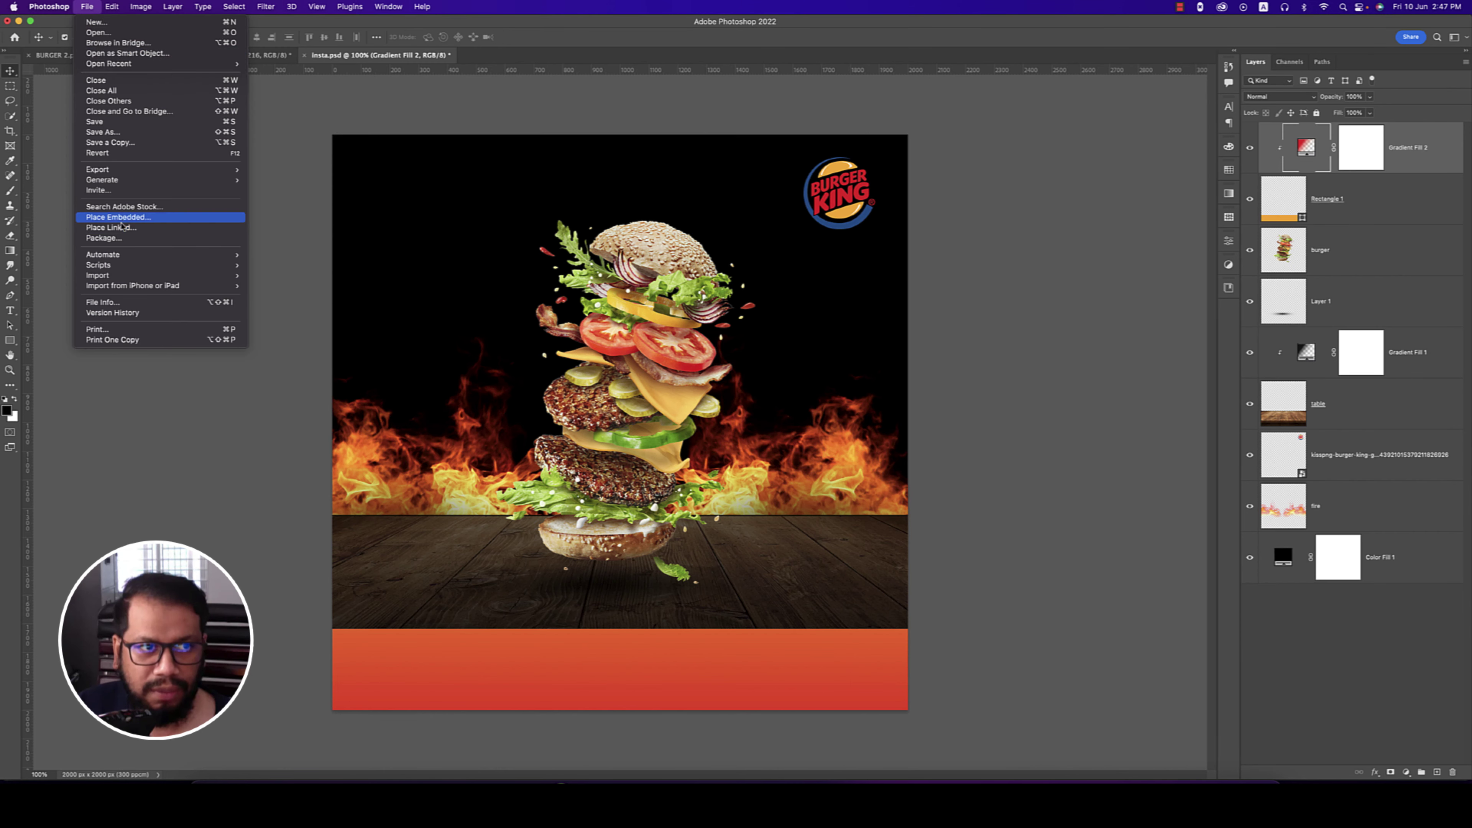
{"action": "left_click", "coordinate": [131, 220]}
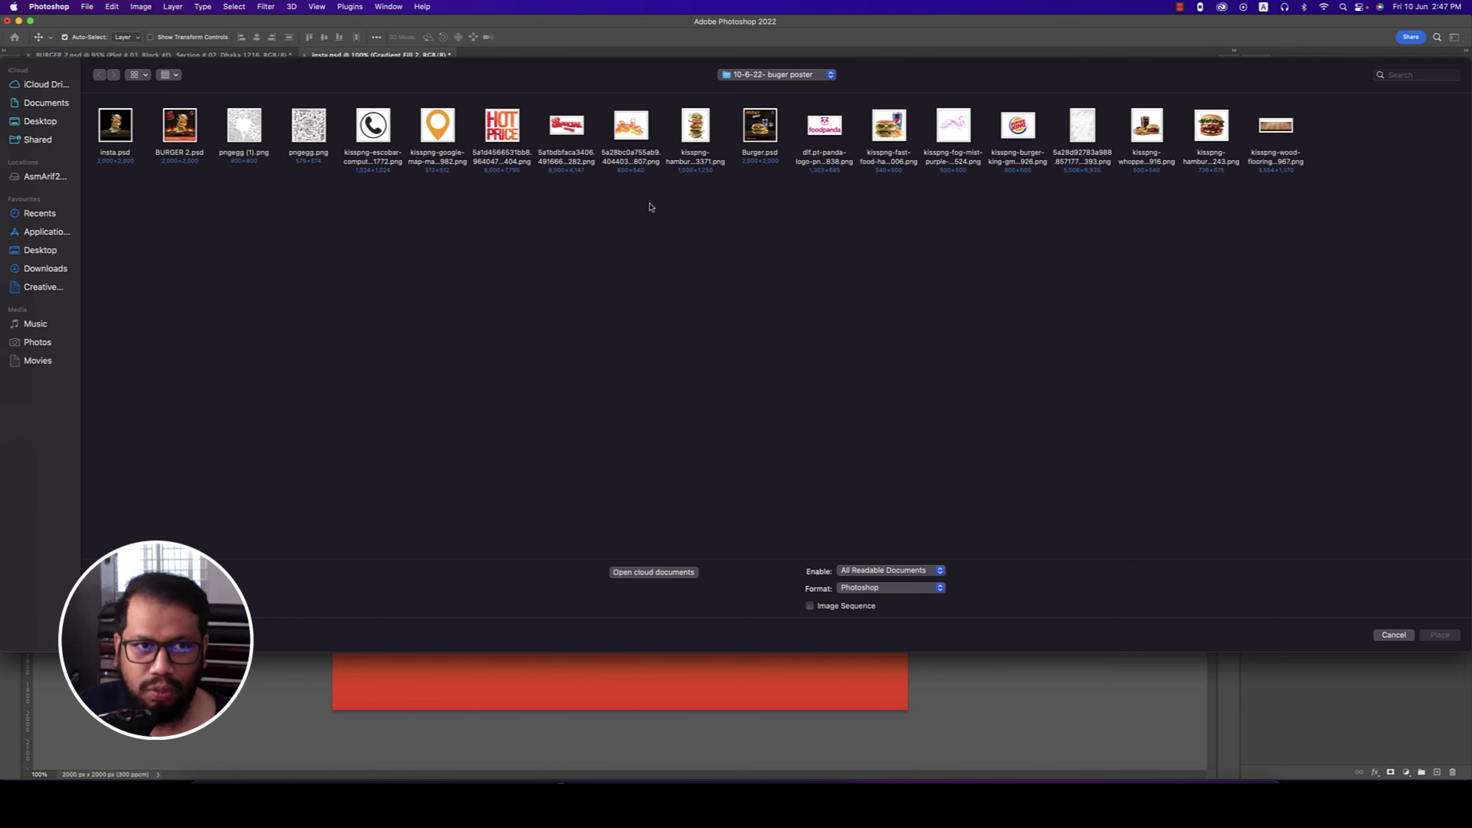
{"action": "double_click", "coordinate": [445, 142]}
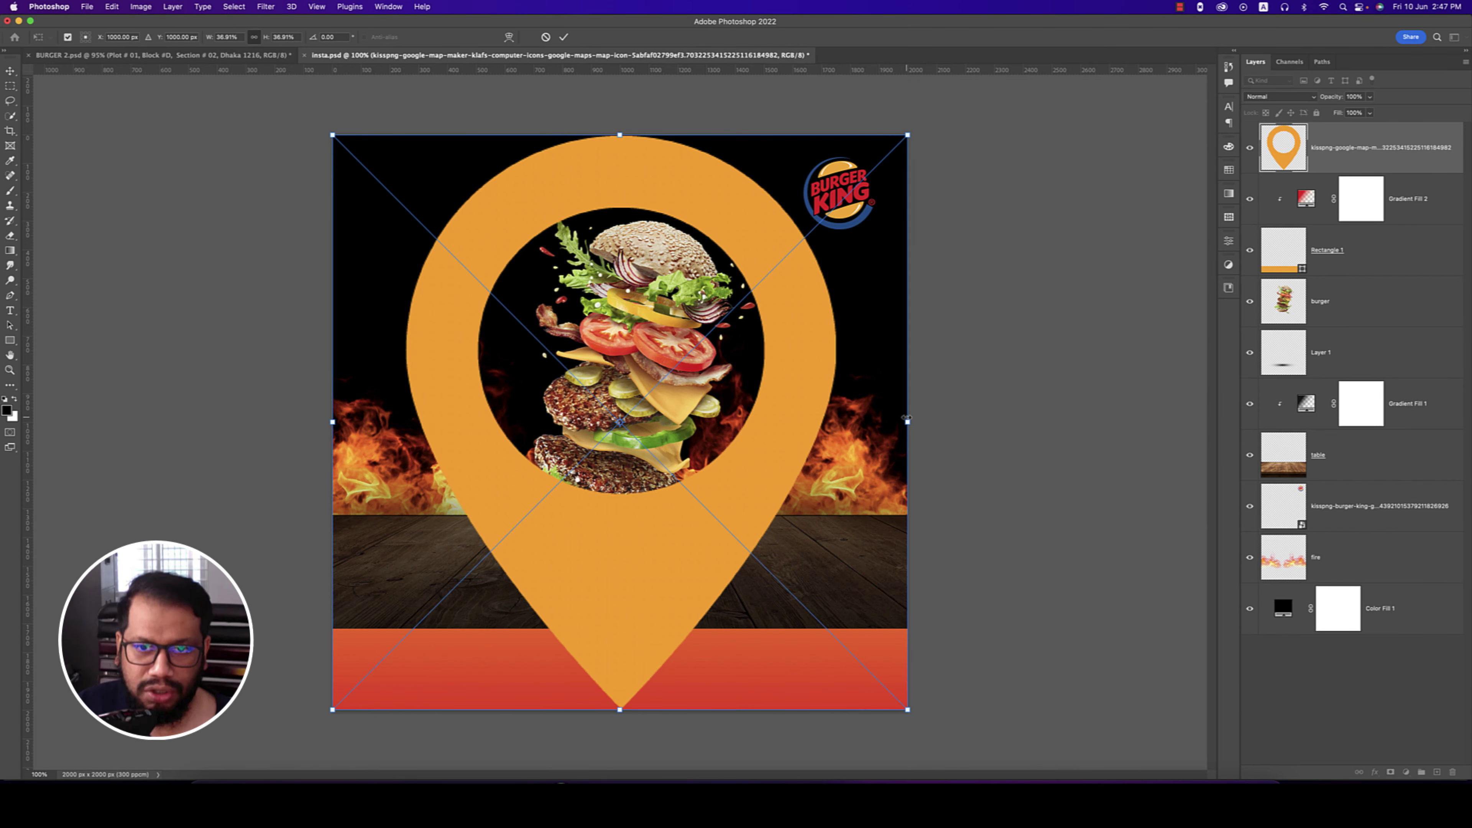
{"action": "left_click_drag", "start_coordinate": [907, 420], "coordinate": [406, 363]}
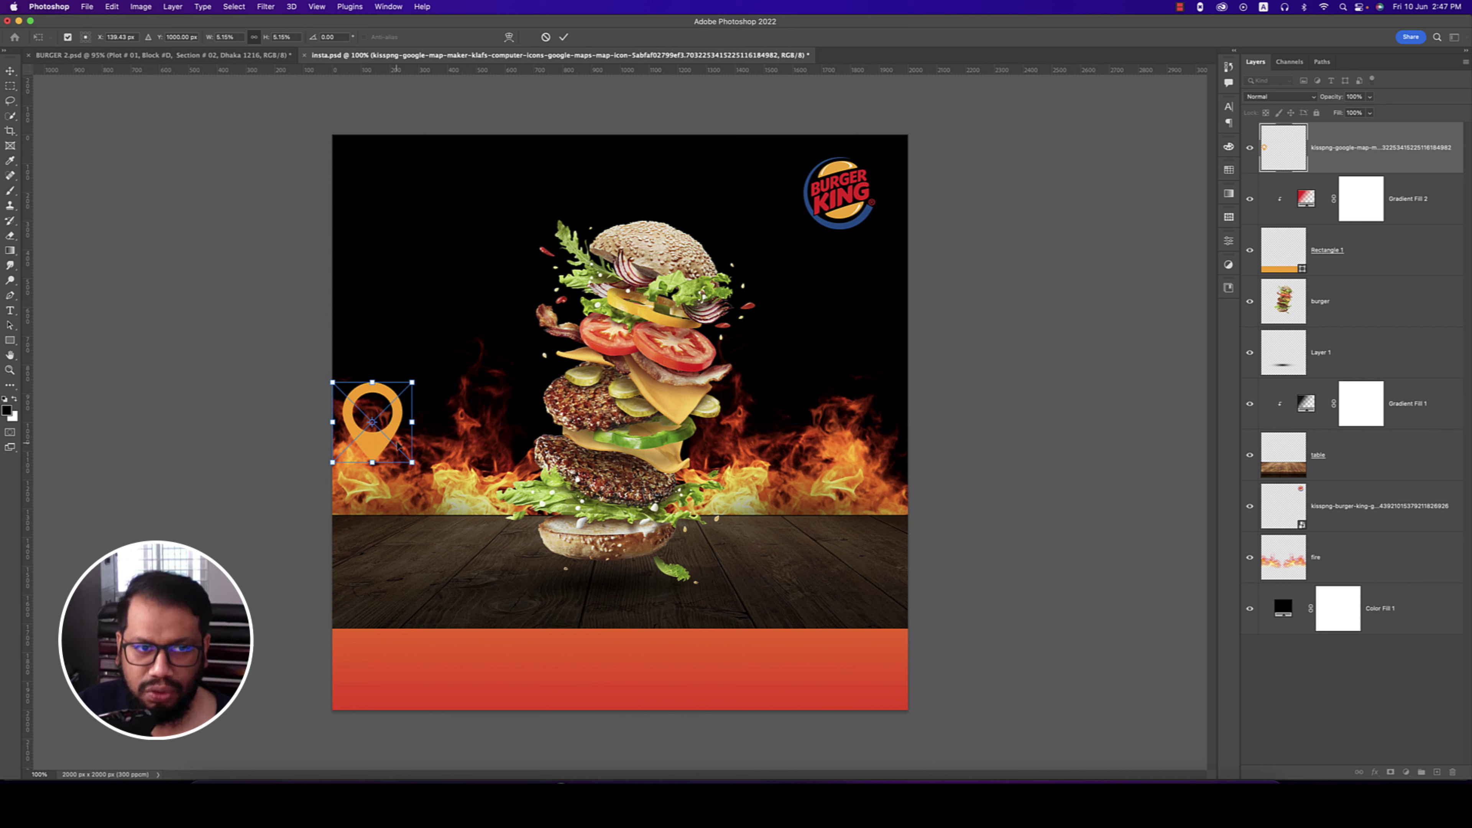
{"action": "left_click_drag", "start_coordinate": [376, 442], "coordinate": [392, 682]}
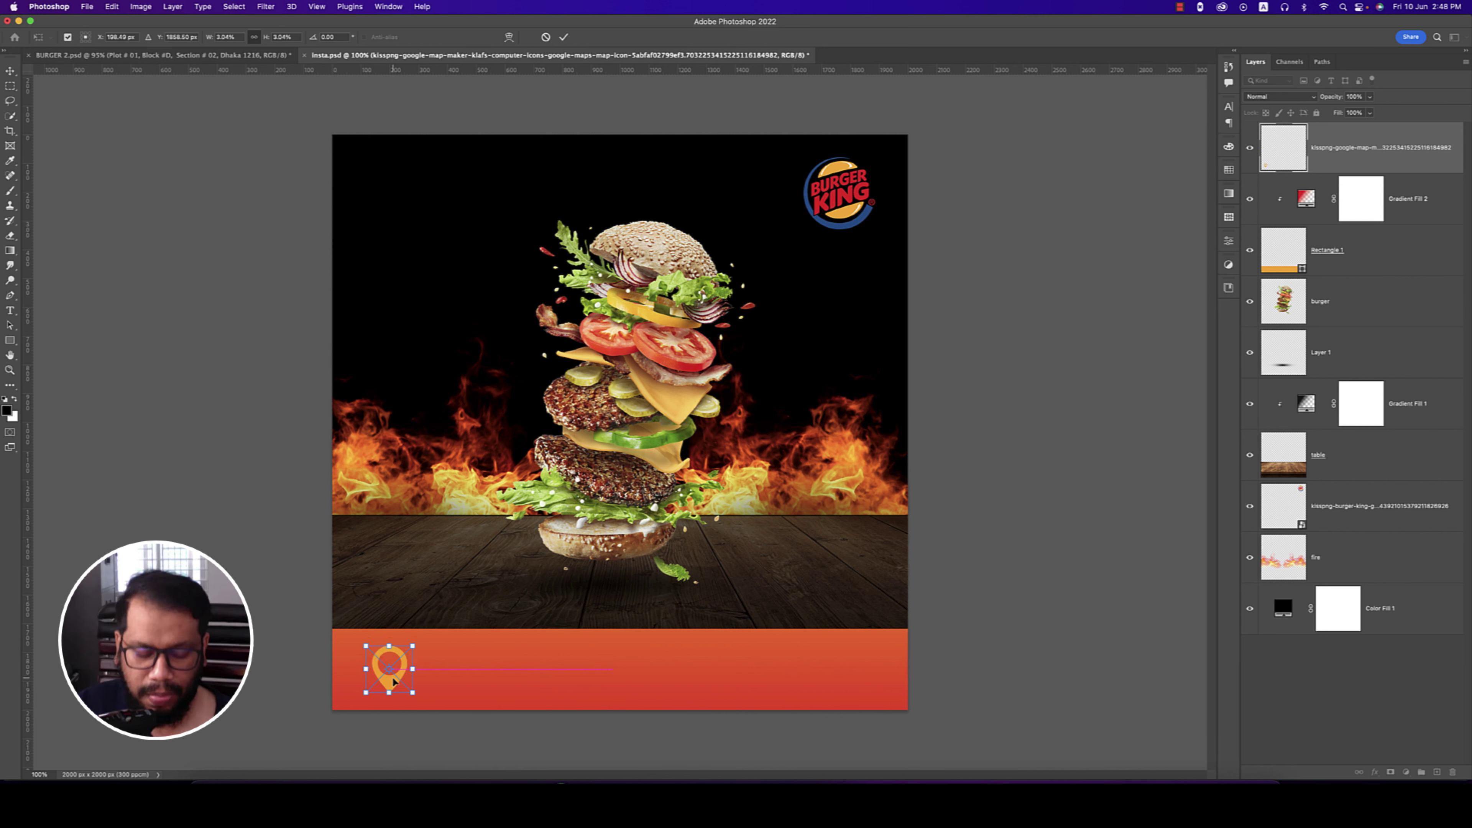
- Commit the pin's transform, rename its layer 'location' and rasterize it
{"action": "key", "text": "Return"}
{"action": "double_click", "coordinate": [1350, 148]}
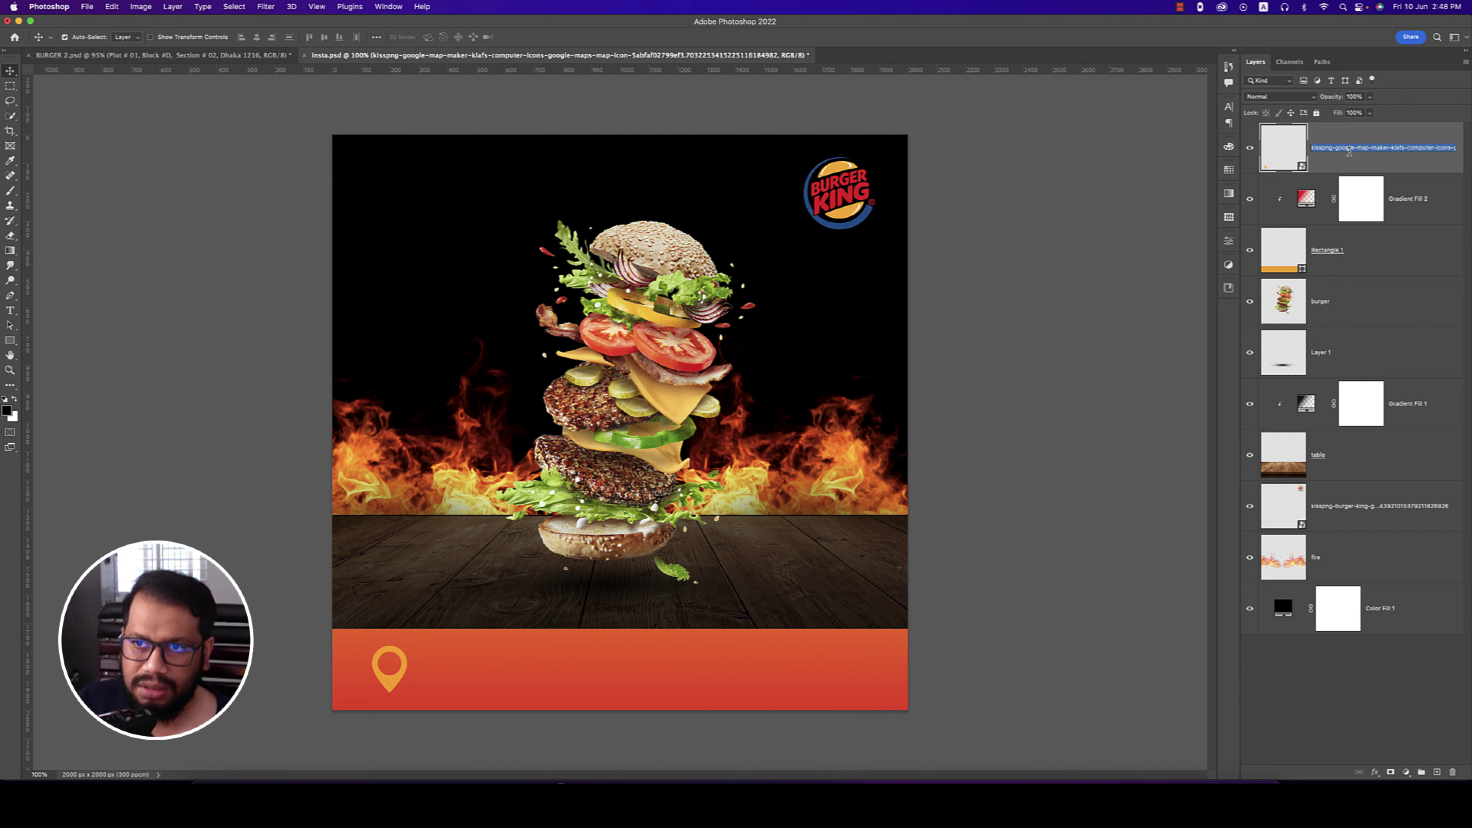
{"action": "type", "text": "l"}
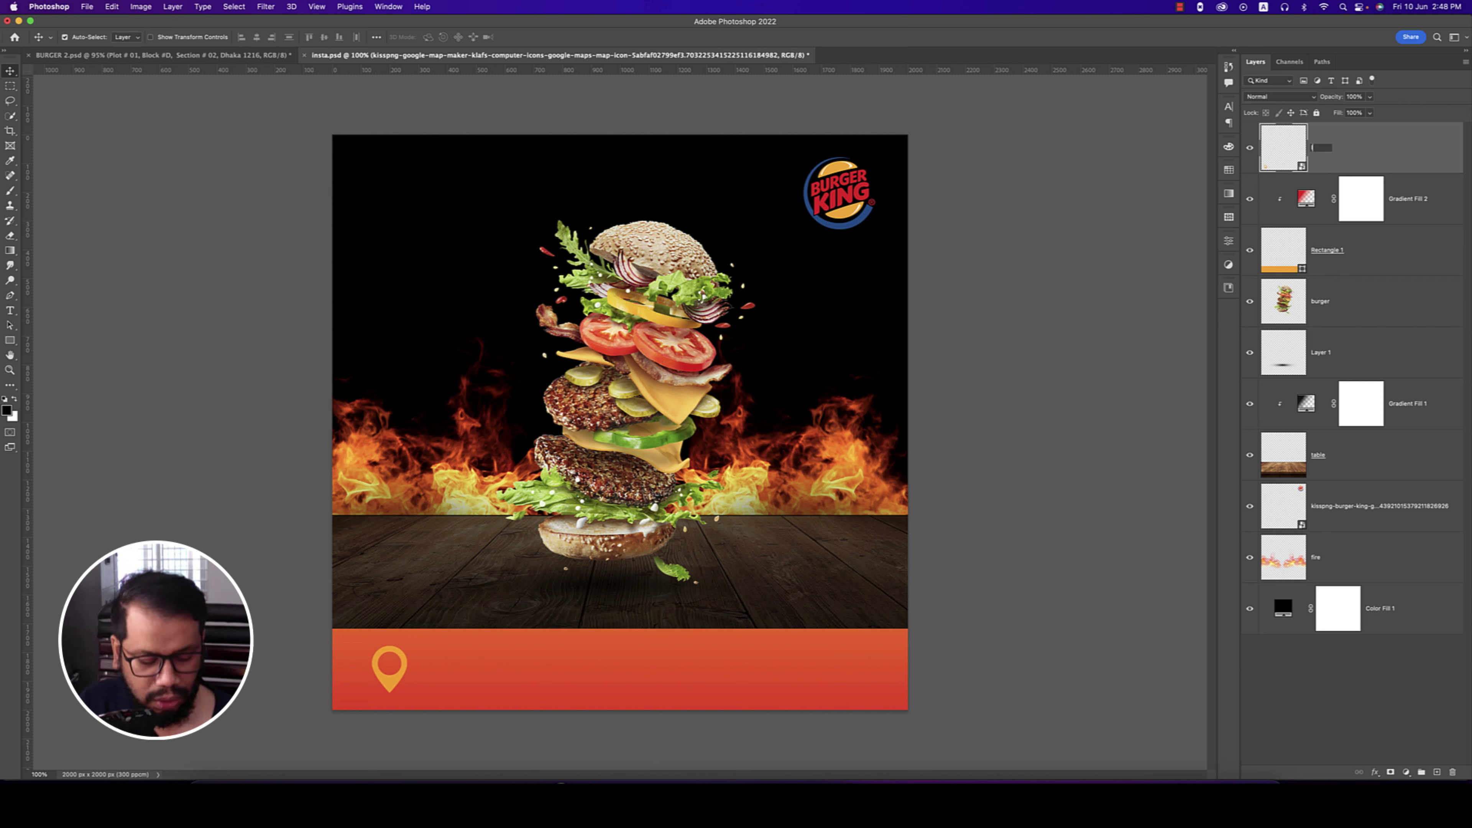
{"action": "type", "text": "ocatio"}
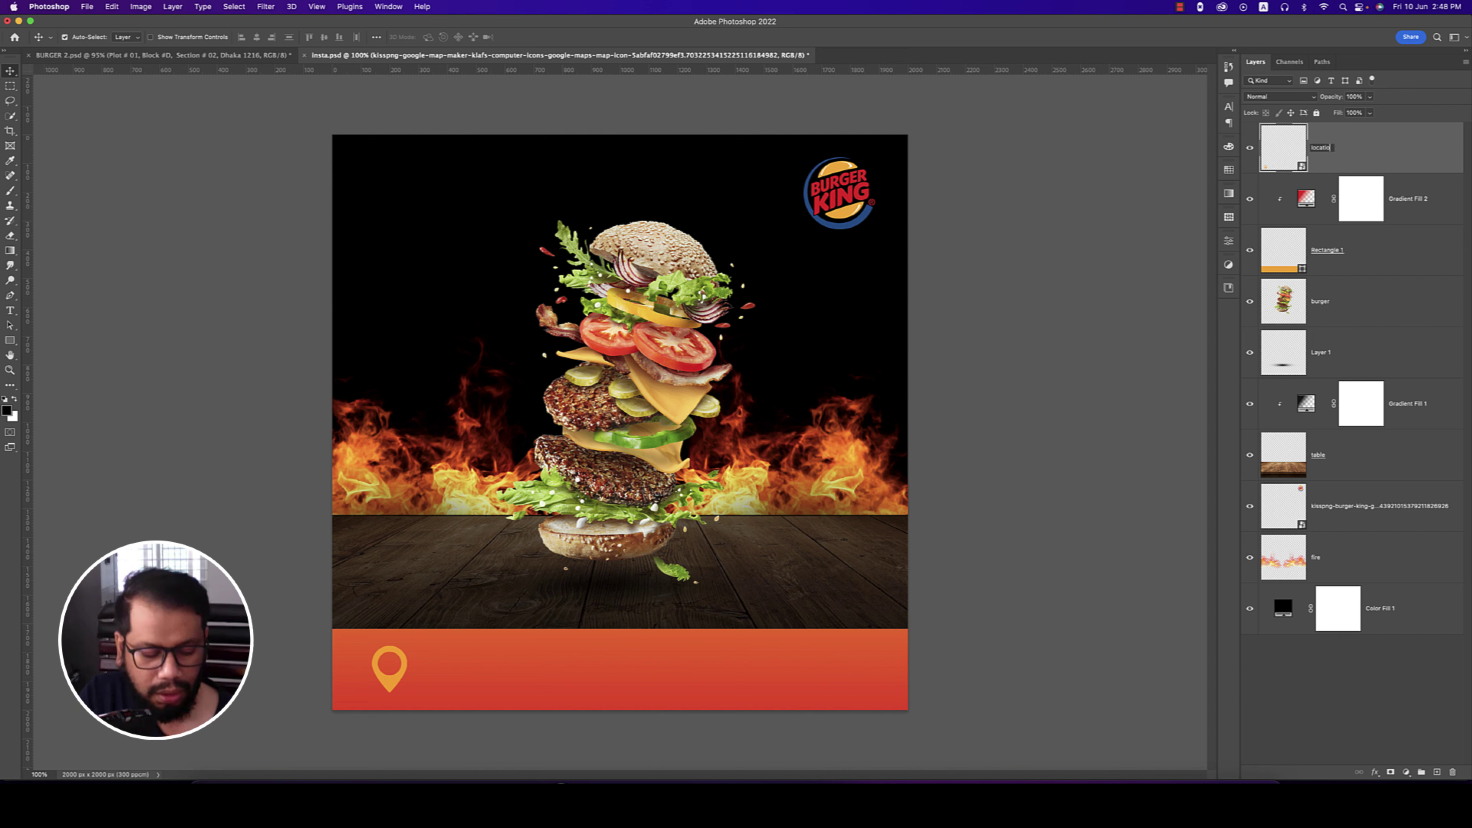
{"action": "type", "text": "n"}
{"action": "key", "text": "Return"}
{"action": "right_click", "coordinate": [1383, 139]}
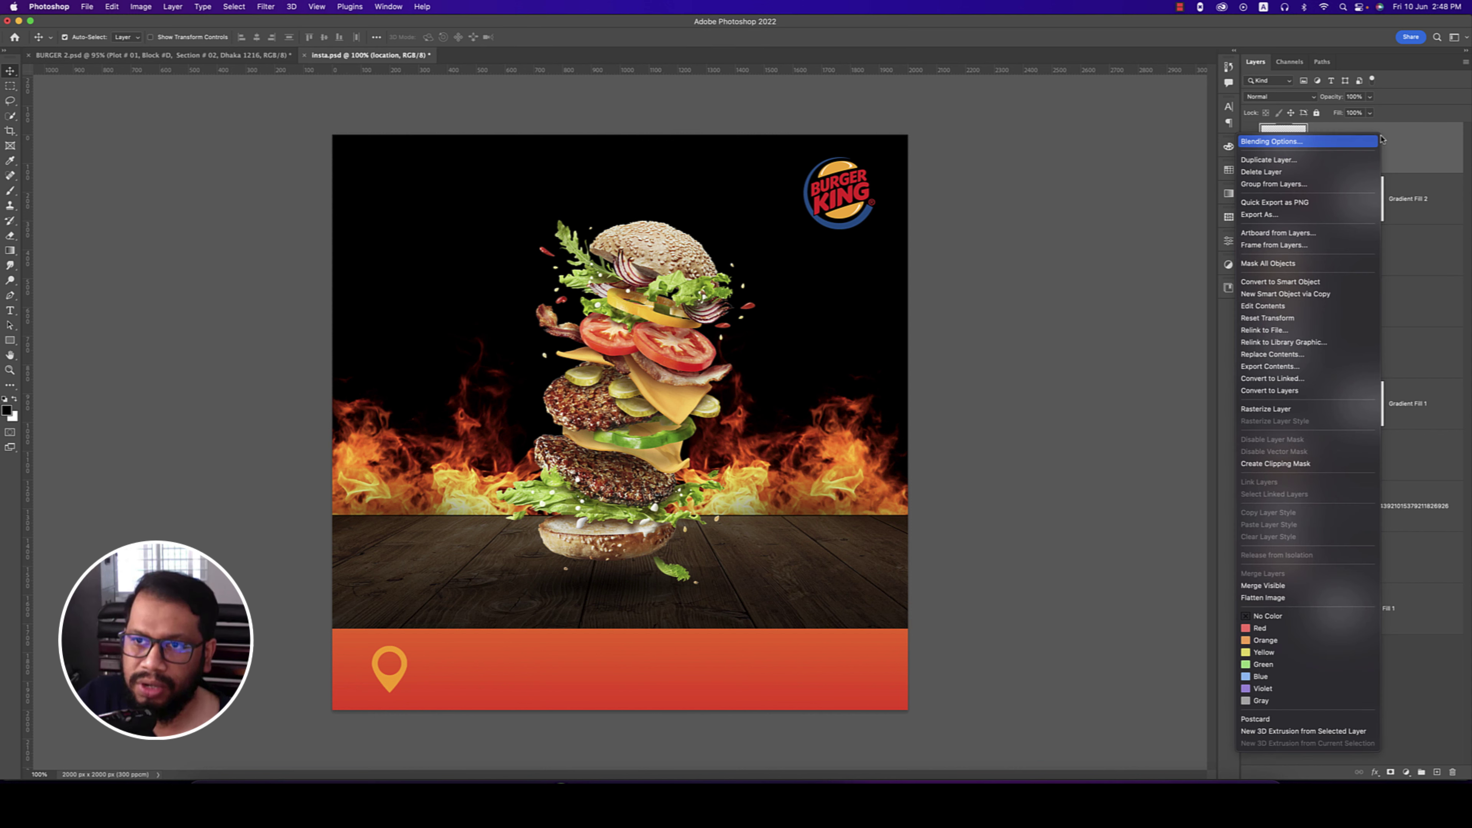
{"action": "left_click", "coordinate": [1273, 409]}
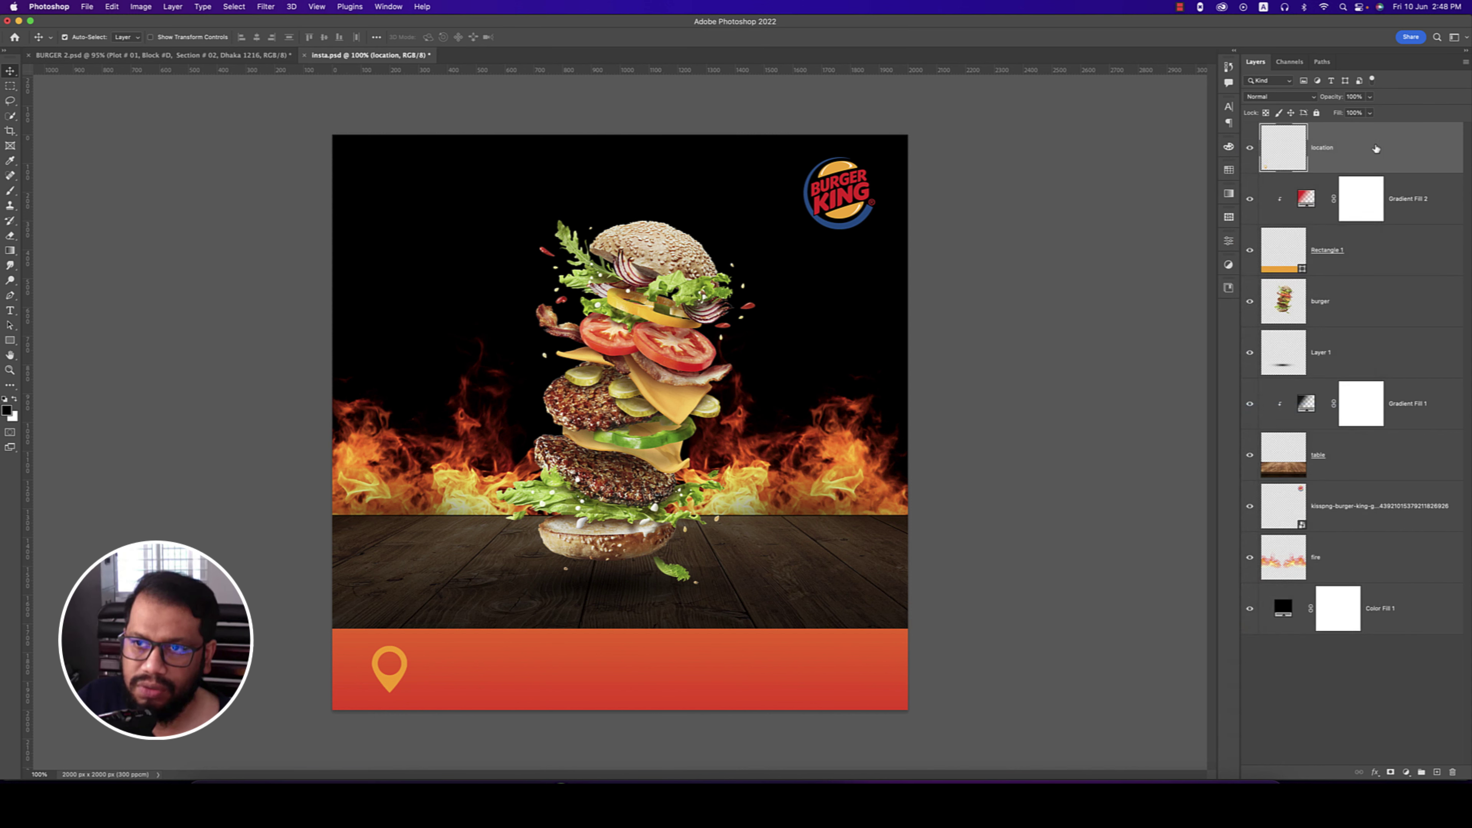
- Give the location layer a white Color Overlay in Normal mode at 100% opacity
{"action": "right_click", "coordinate": [1376, 145]}
{"action": "left_click", "coordinate": [1299, 151]}
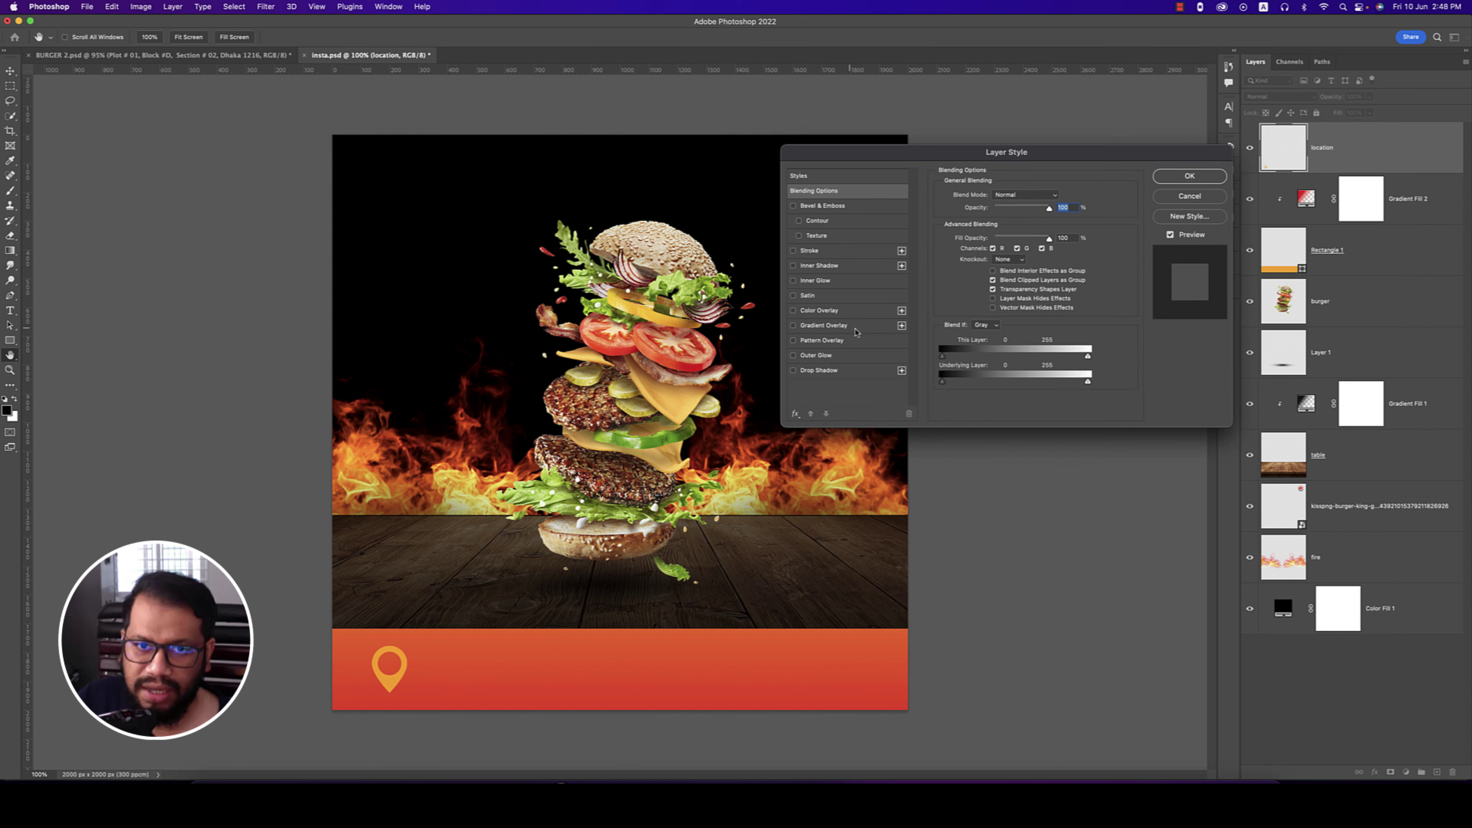
{"action": "left_click", "coordinate": [794, 311]}
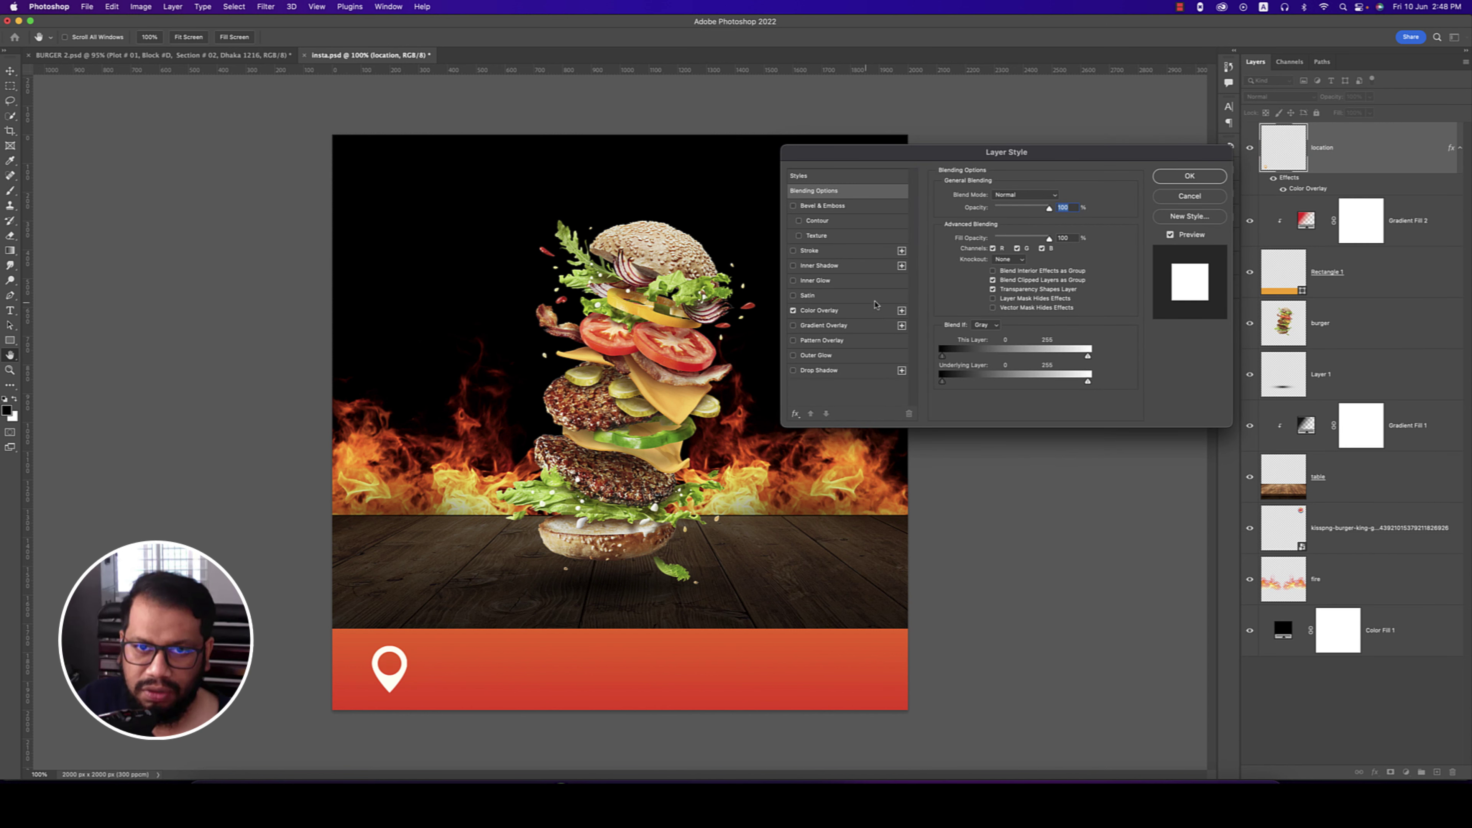
{"action": "left_click", "coordinate": [836, 312]}
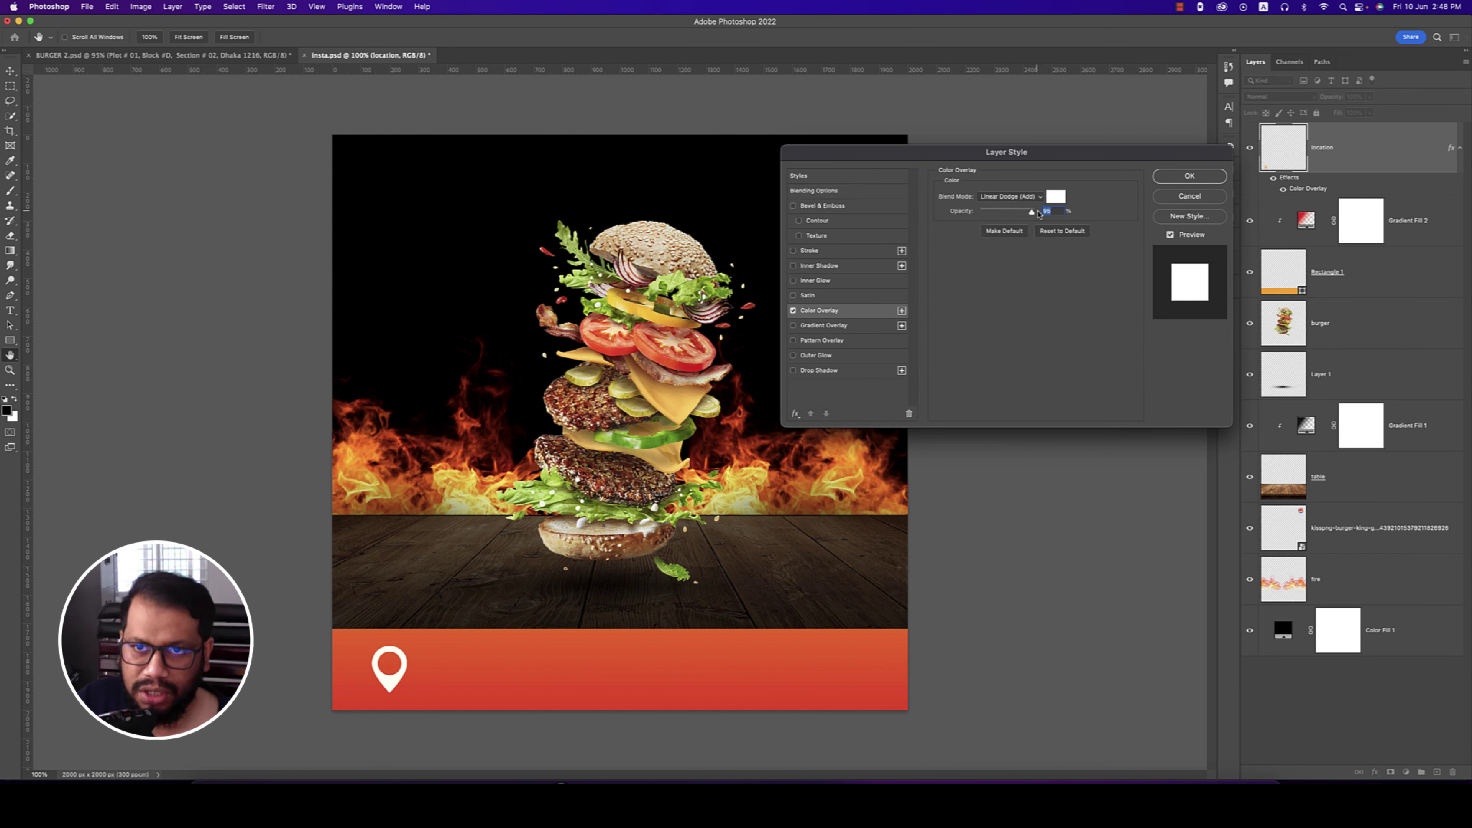
{"action": "left_click_drag", "start_coordinate": [1032, 213], "coordinate": [1083, 213]}
{"action": "left_click", "coordinate": [1032, 200]}
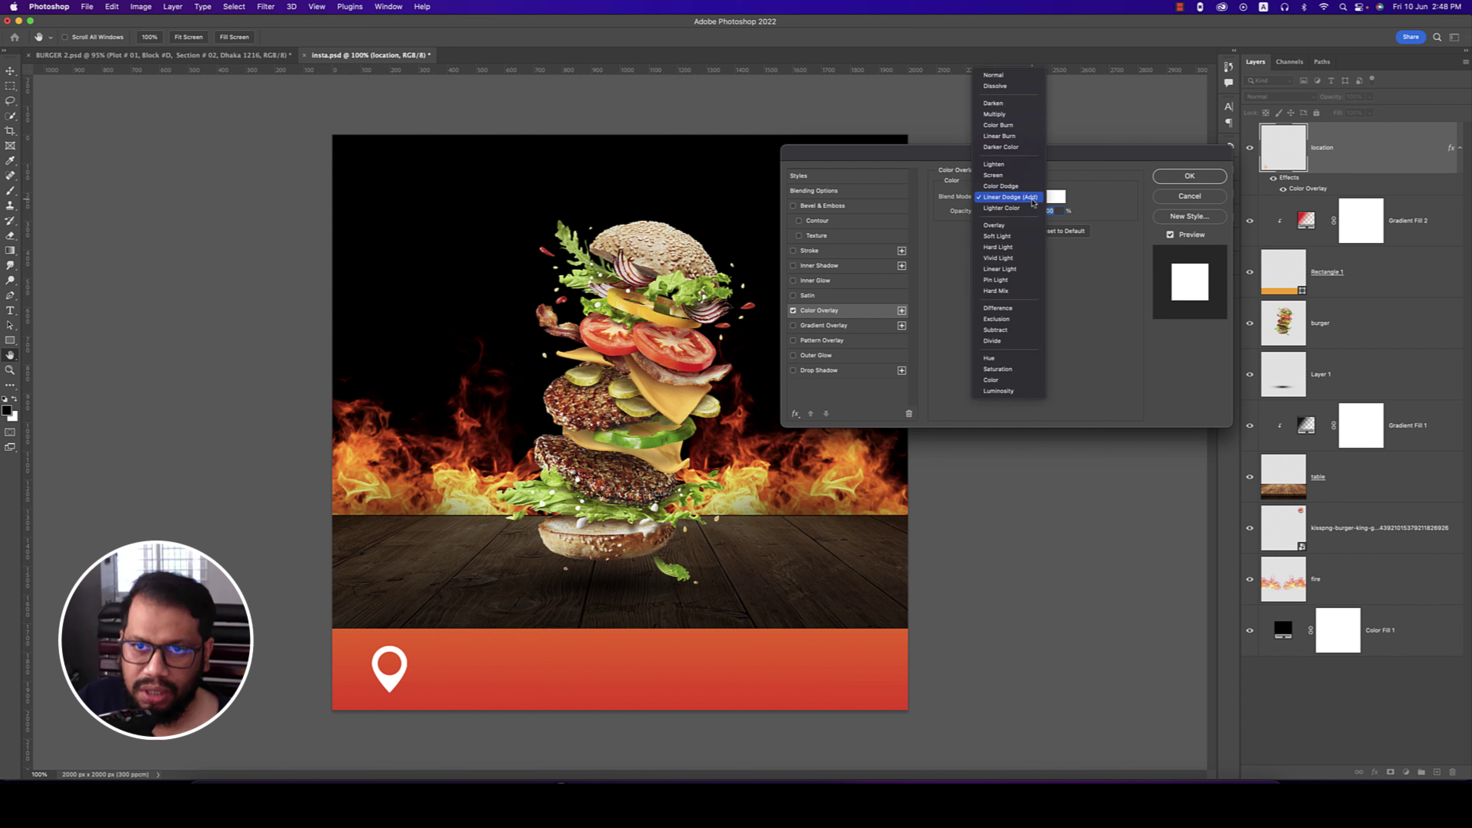
{"action": "left_click", "coordinate": [1000, 78]}
{"action": "left_click", "coordinate": [1057, 199]}
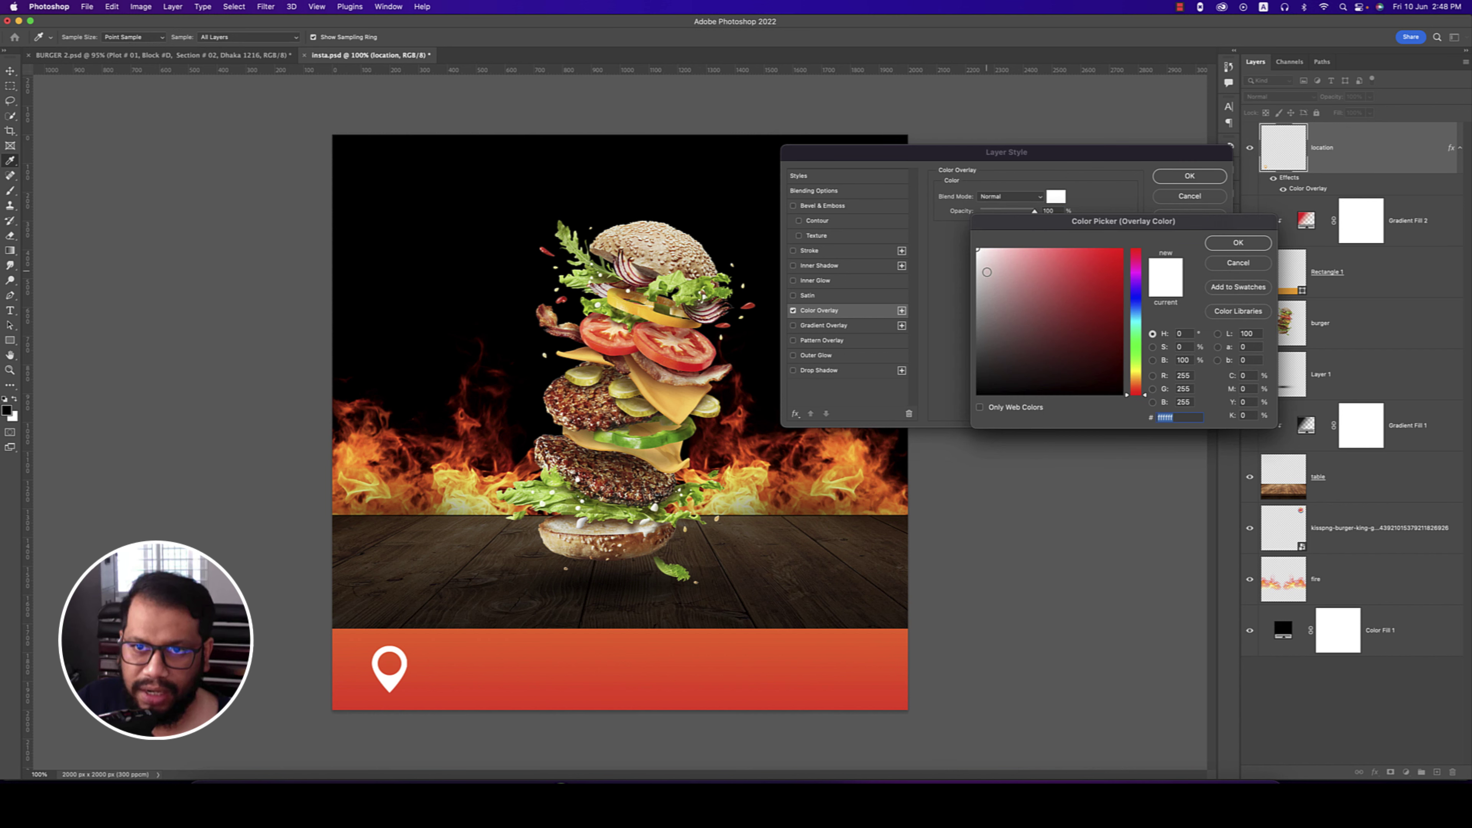
{"action": "left_click", "coordinate": [1236, 244]}
{"action": "left_click", "coordinate": [1199, 179]}
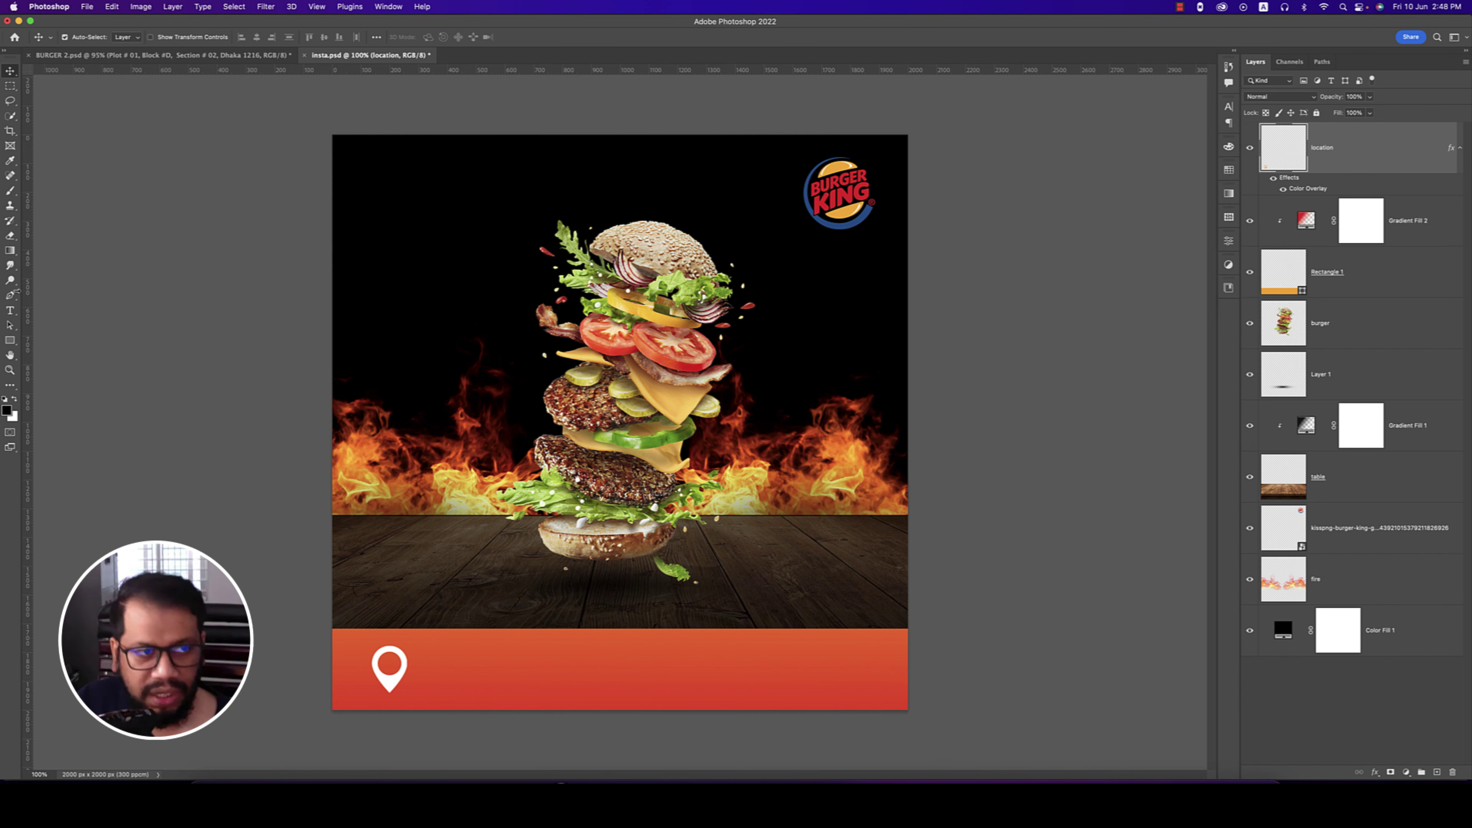
- Paste the copied address as a text layer beside the pin in the footer
{"action": "left_click", "coordinate": [11, 311]}
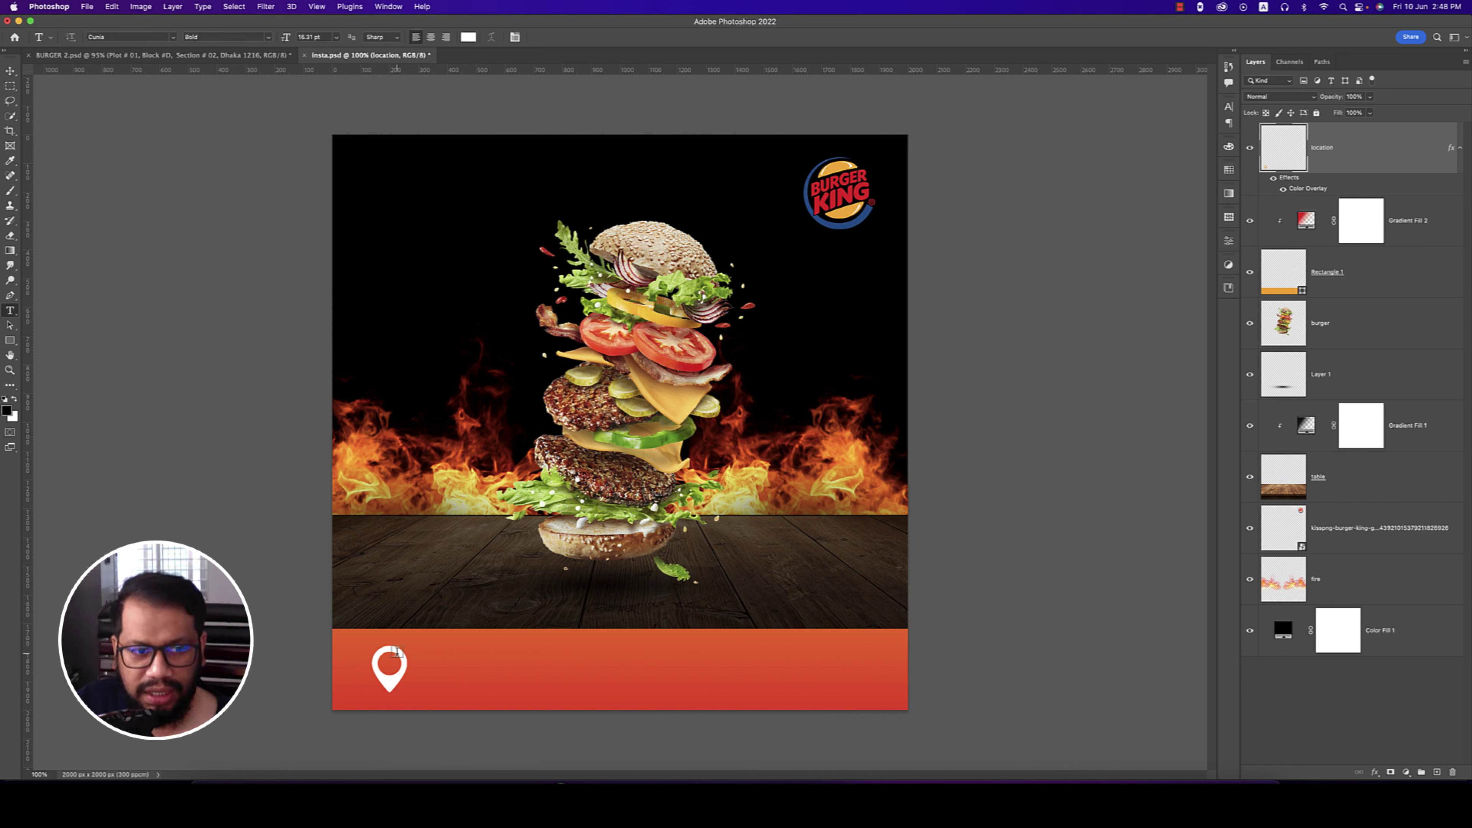
{"action": "left_click", "coordinate": [428, 661]}
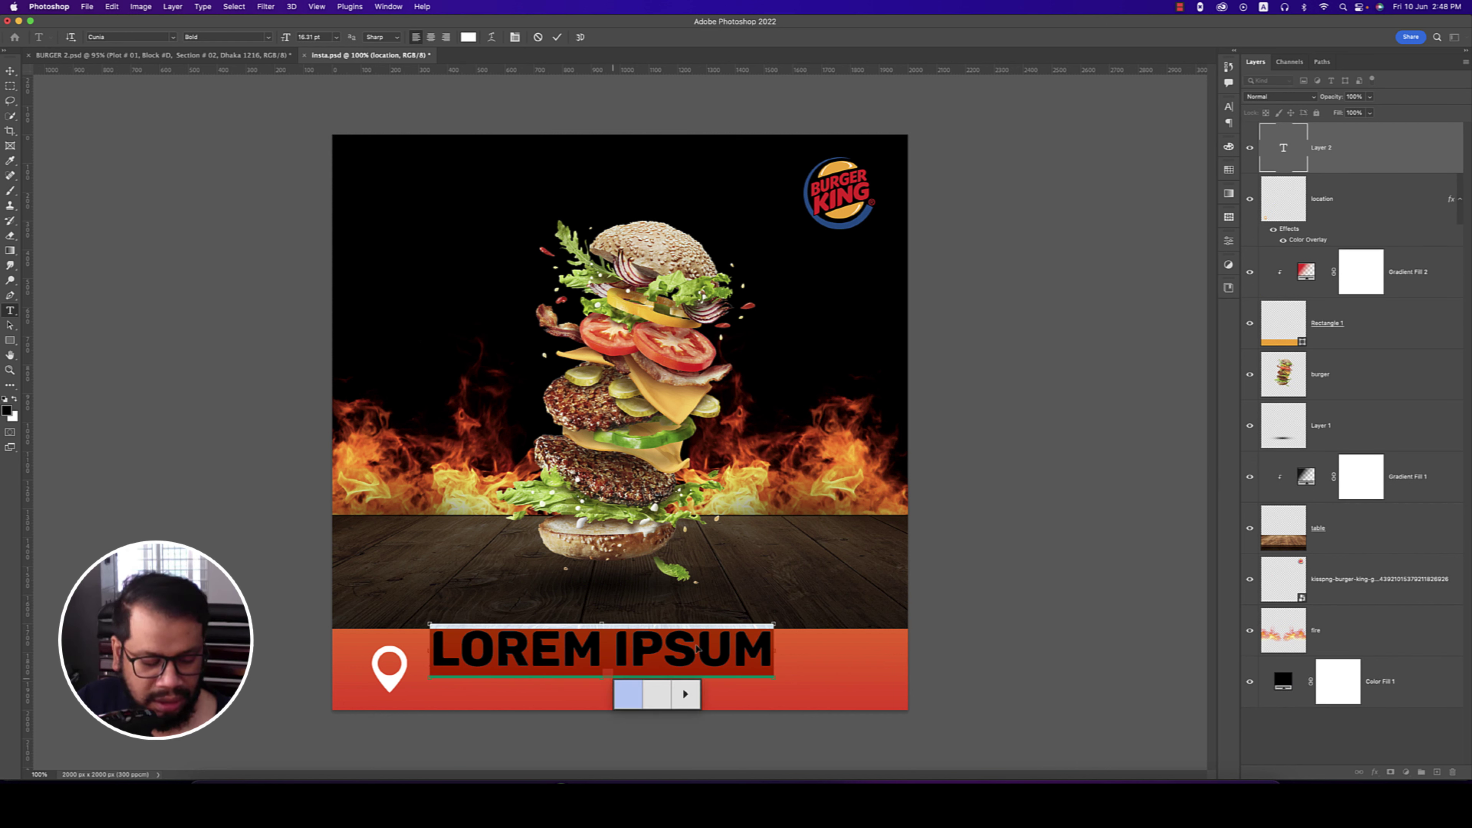
{"action": "key", "text": "super+v"}
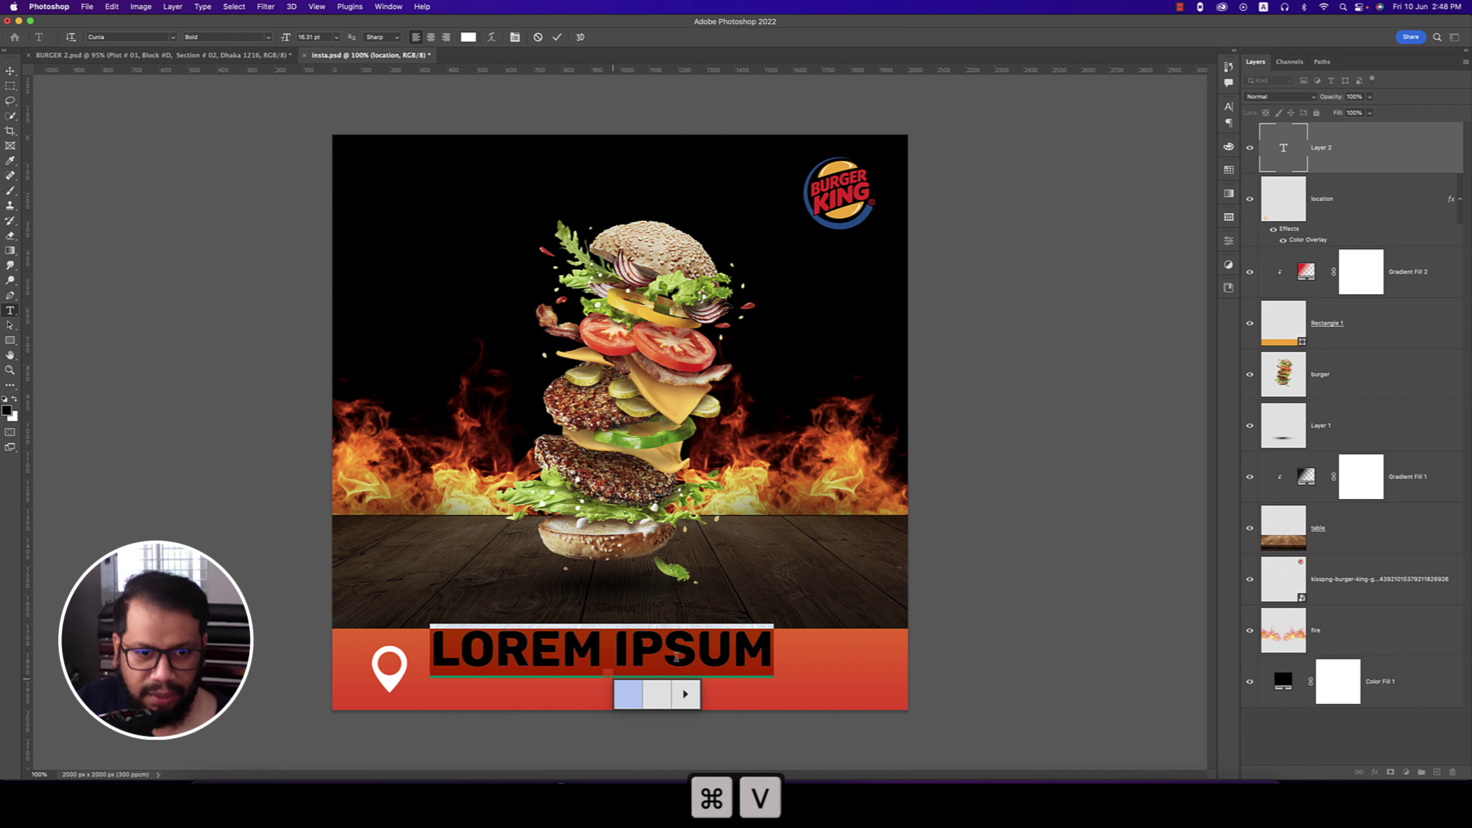
{"action": "key", "text": "super+a"}
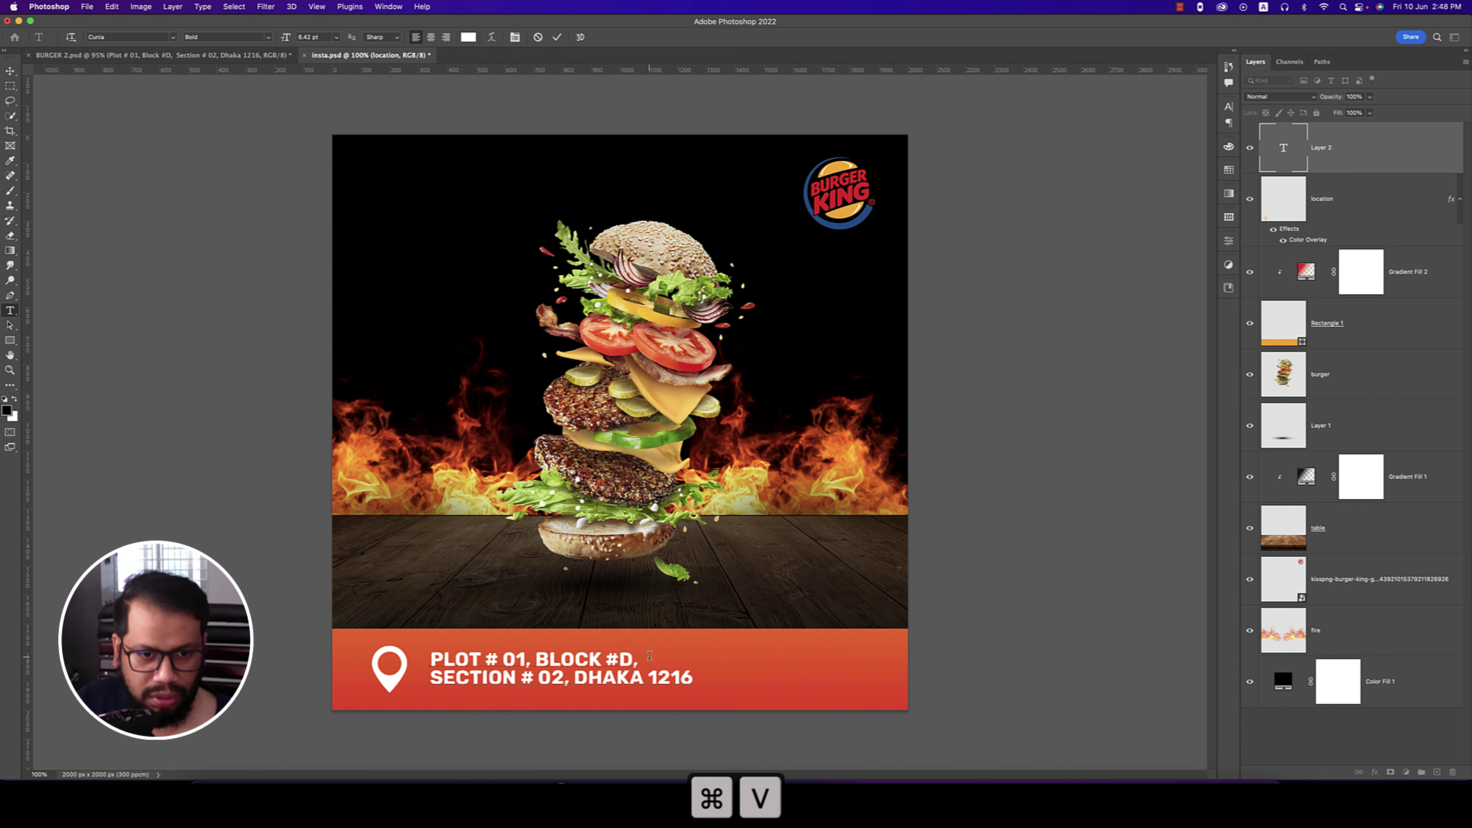
{"action": "left_click", "coordinate": [10, 71]}
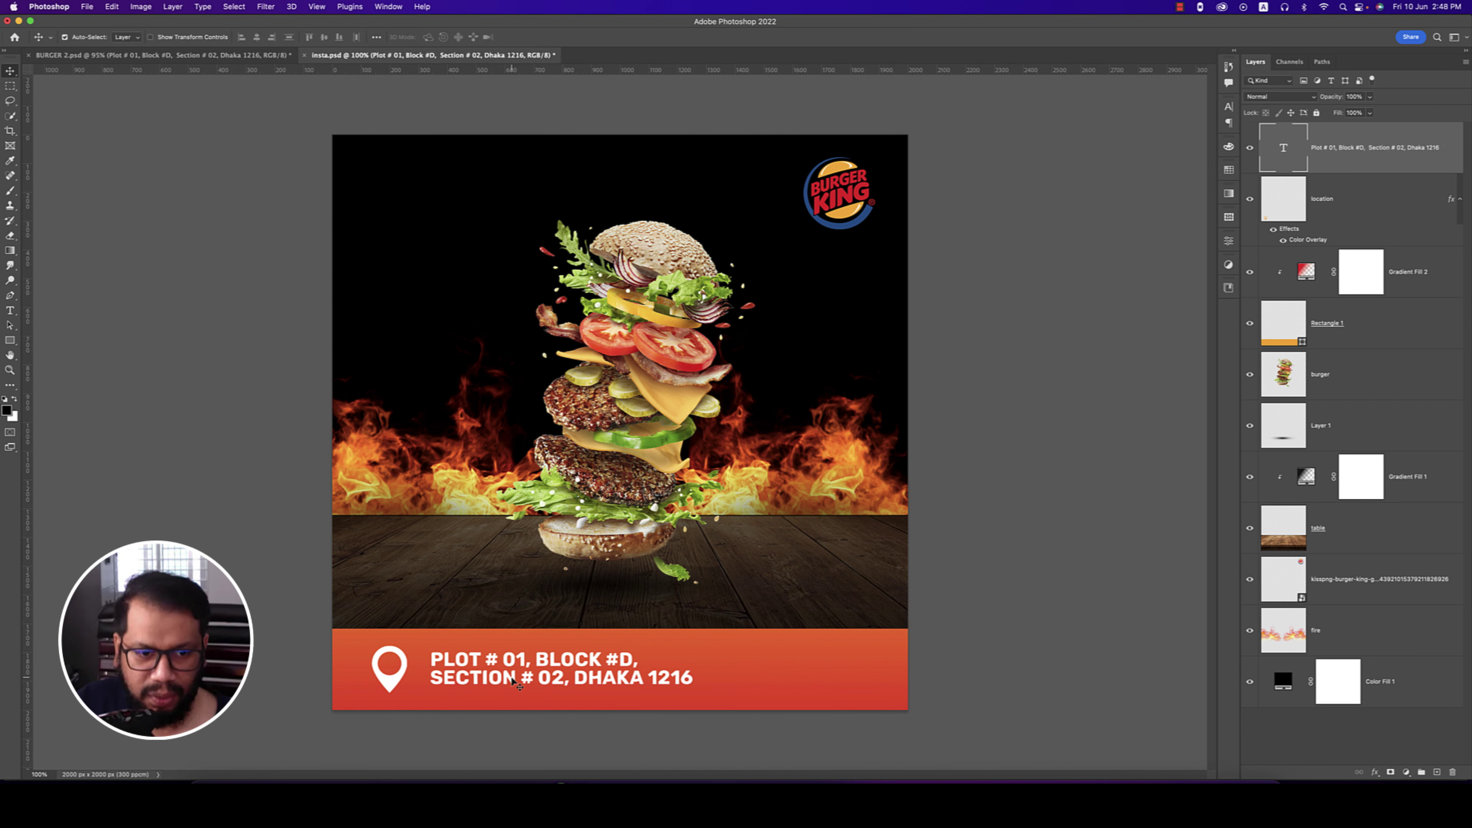
- Shift the pin and address text slightly left together
{"action": "left_click_drag", "start_coordinate": [512, 679], "coordinate": [499, 686]}
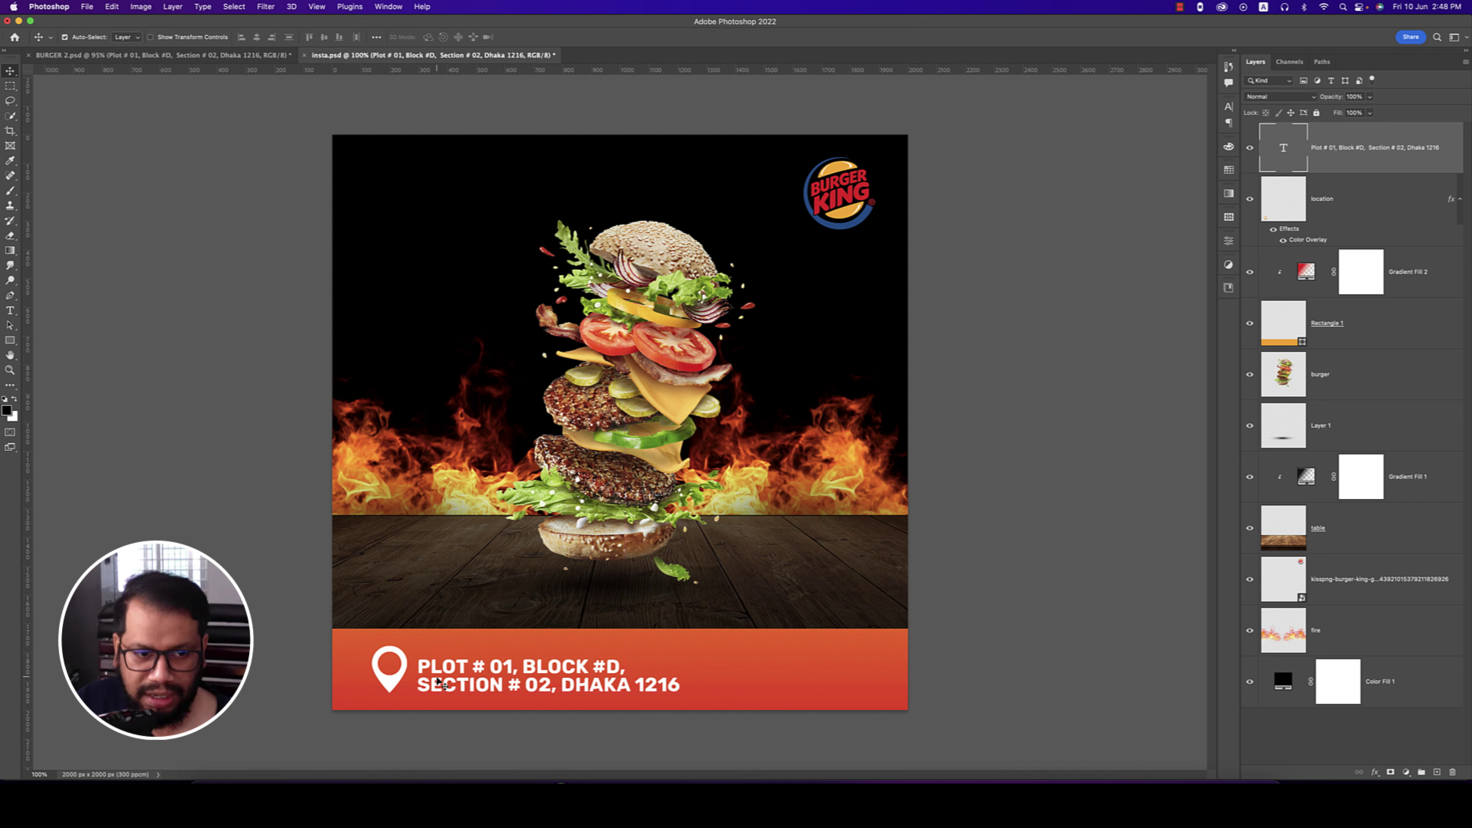
{"action": "left_click", "coordinate": [401, 679], "text": "shift"}
{"action": "left_click_drag", "start_coordinate": [400, 679], "coordinate": [390, 681]}
{"action": "left_click", "coordinate": [970, 593]}
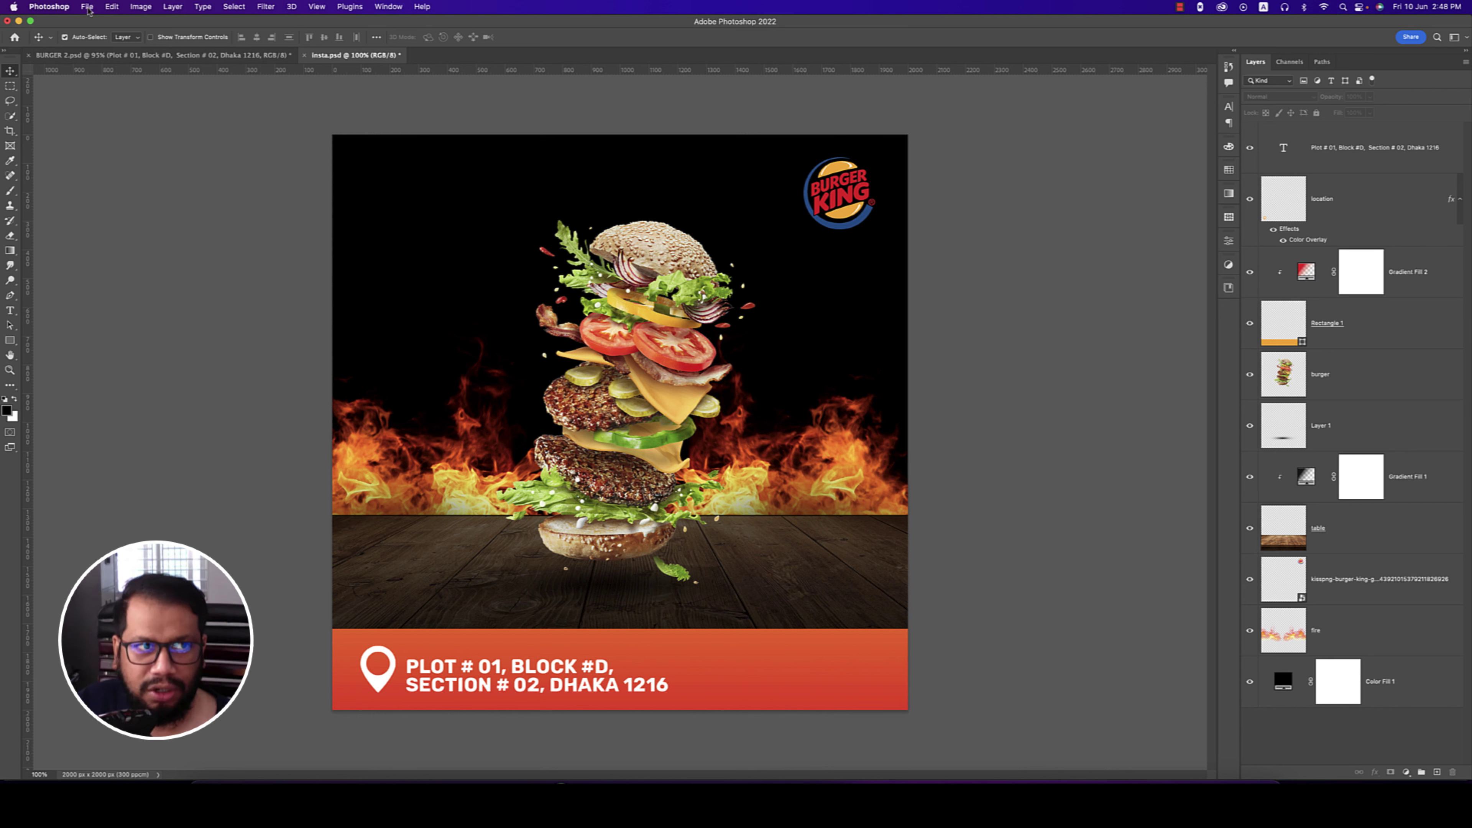
- Place the phone icon image embedded, shrunk into the footer
{"action": "left_click", "coordinate": [89, 9]}
{"action": "left_click", "coordinate": [127, 217]}
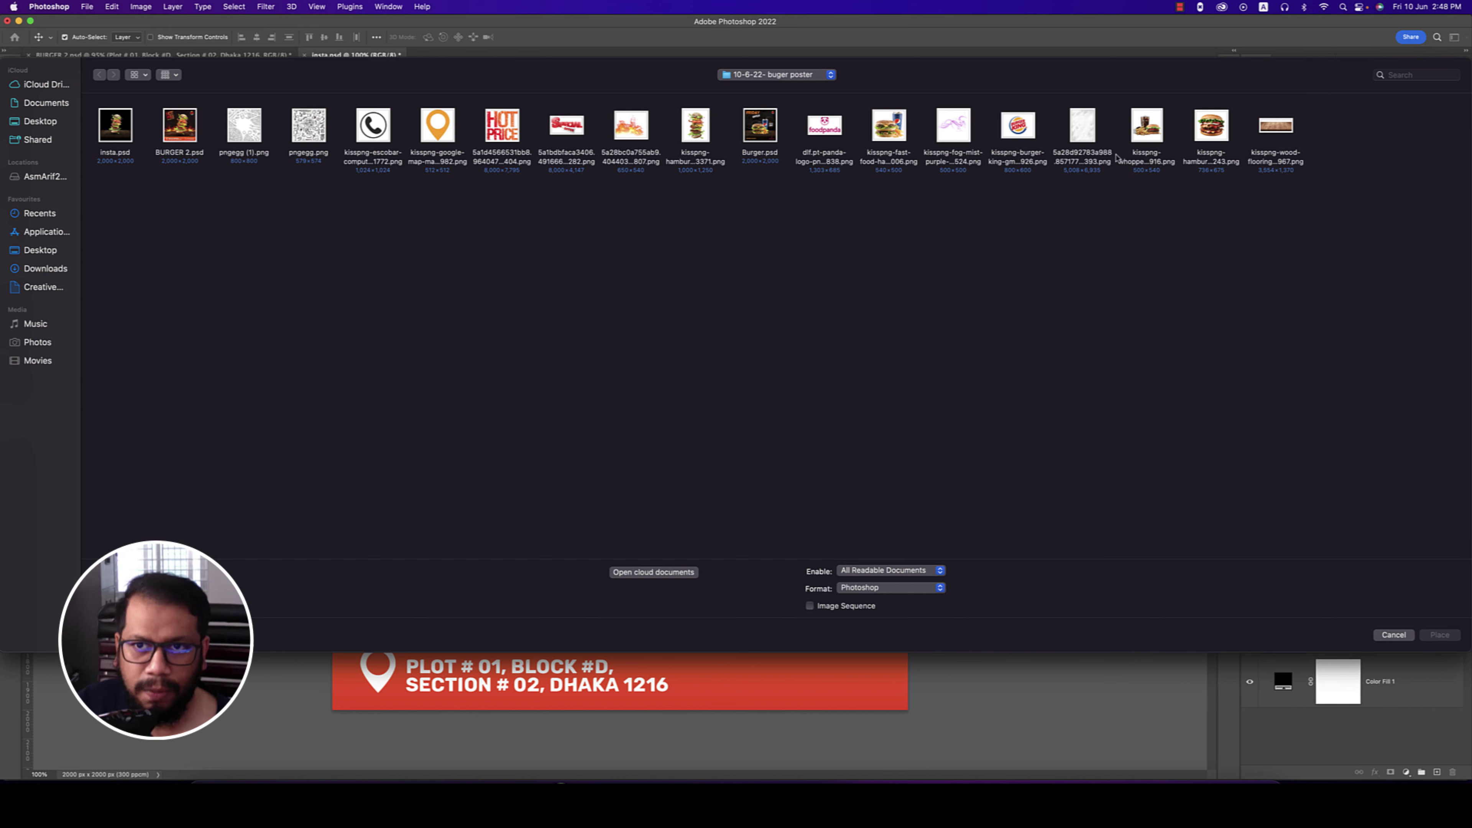
{"action": "double_click", "coordinate": [381, 135]}
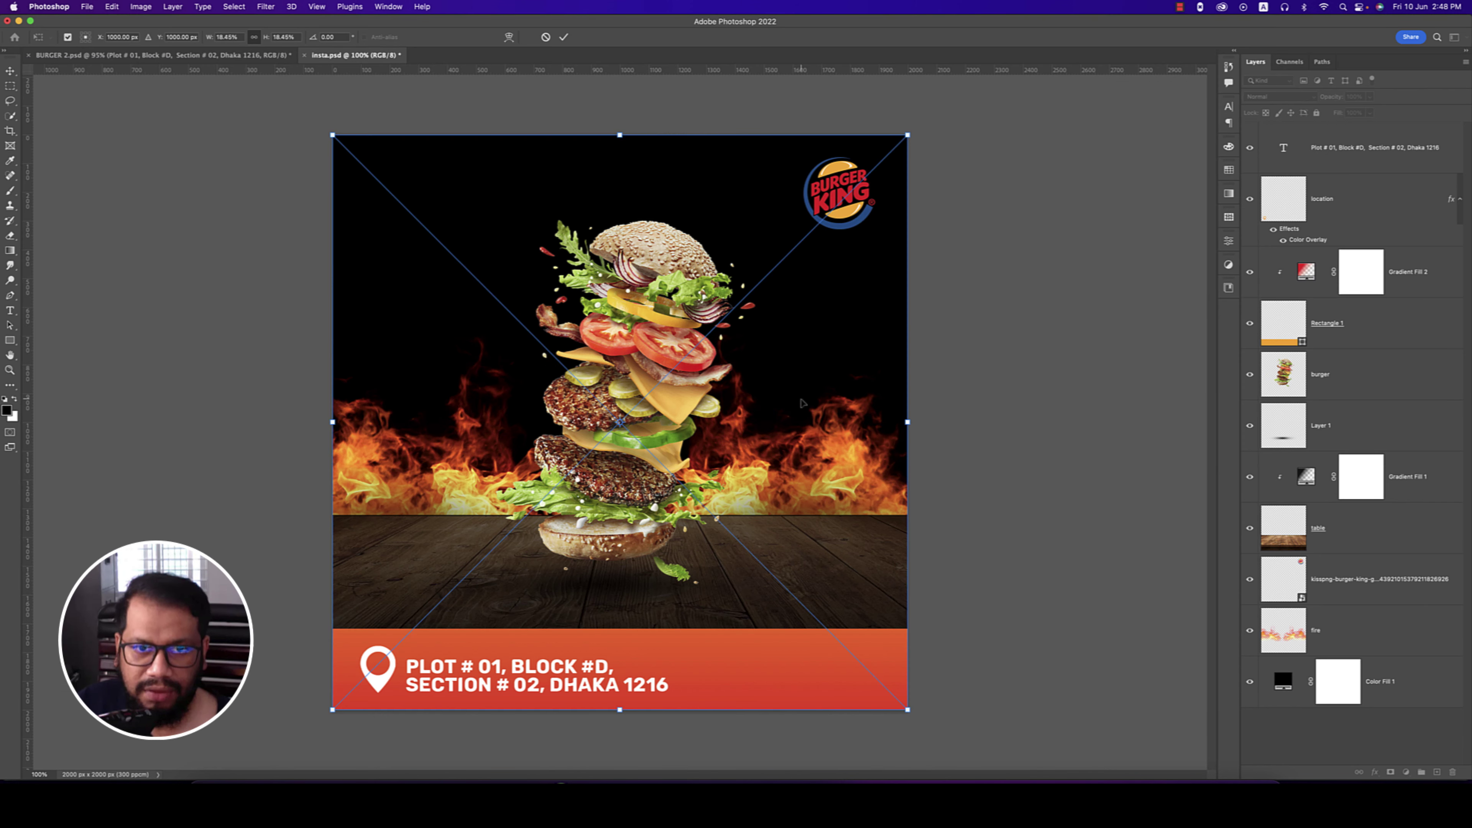
{"action": "left_click_drag", "start_coordinate": [907, 428], "coordinate": [733, 673]}
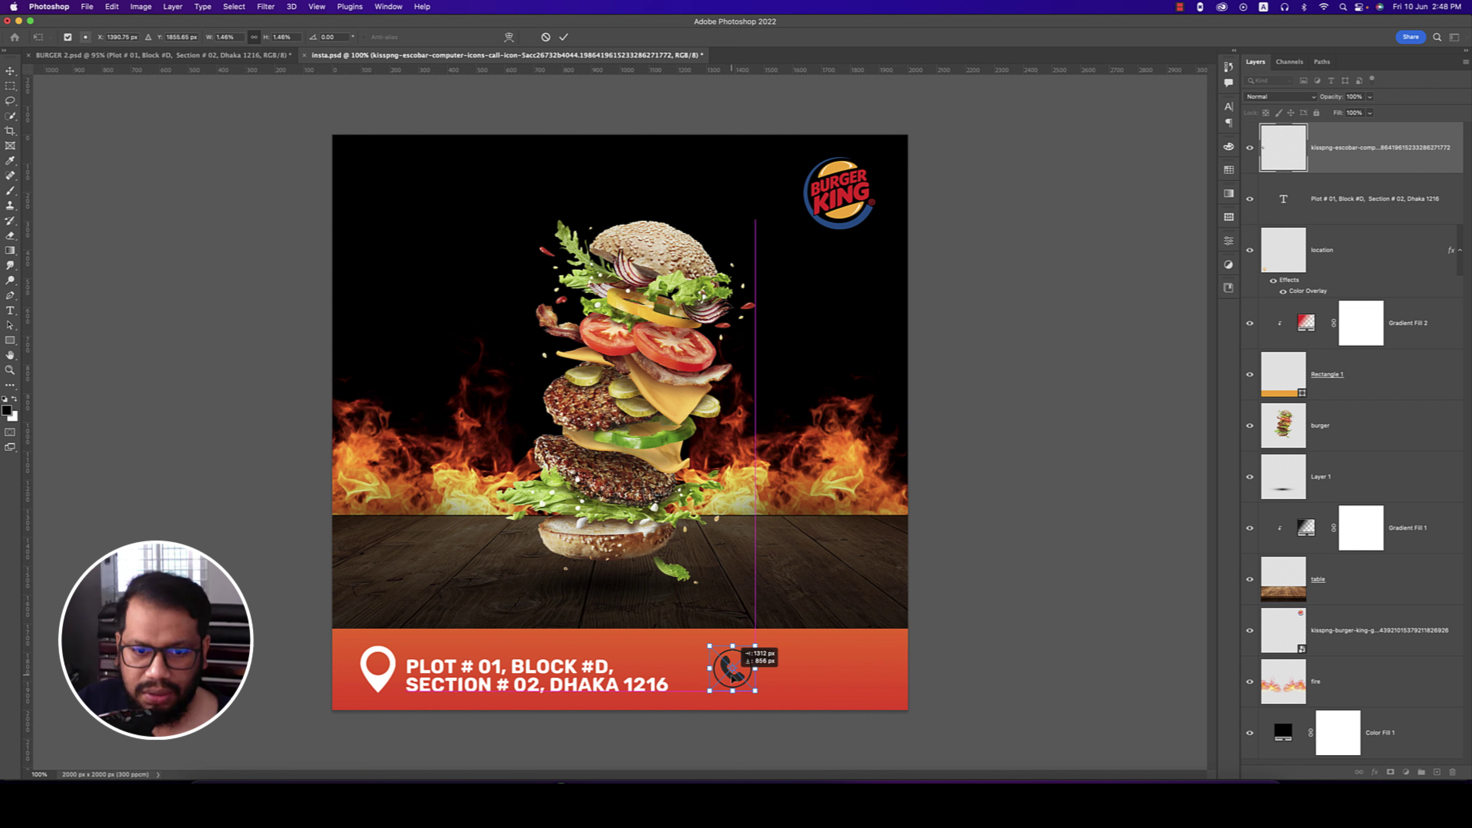
{"action": "key", "text": "Return"}
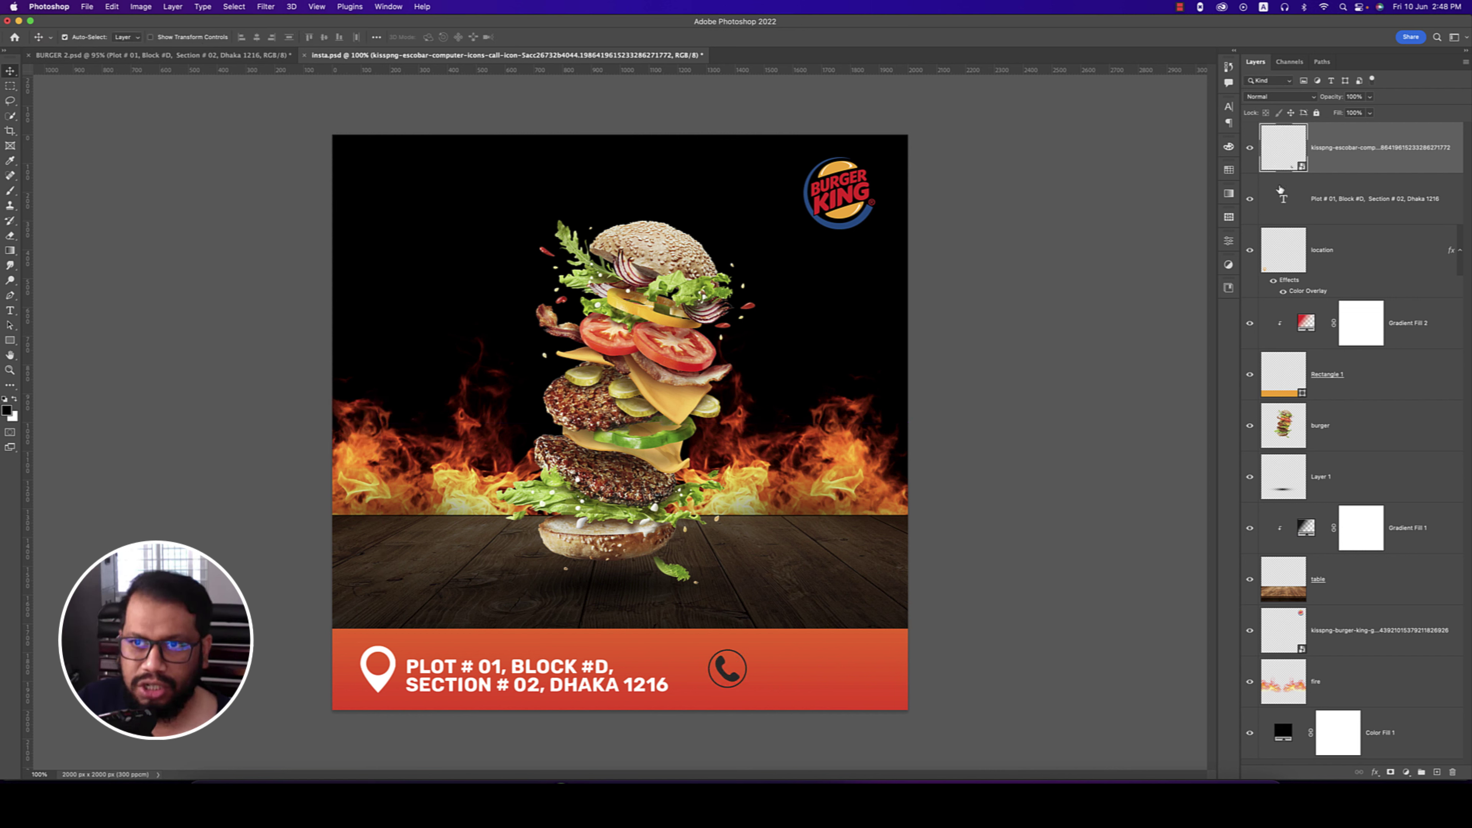
- Rasterize the phone icon layer and rename it 'call'
{"action": "right_click", "coordinate": [1281, 189]}
{"action": "left_click", "coordinate": [1225, 432]}
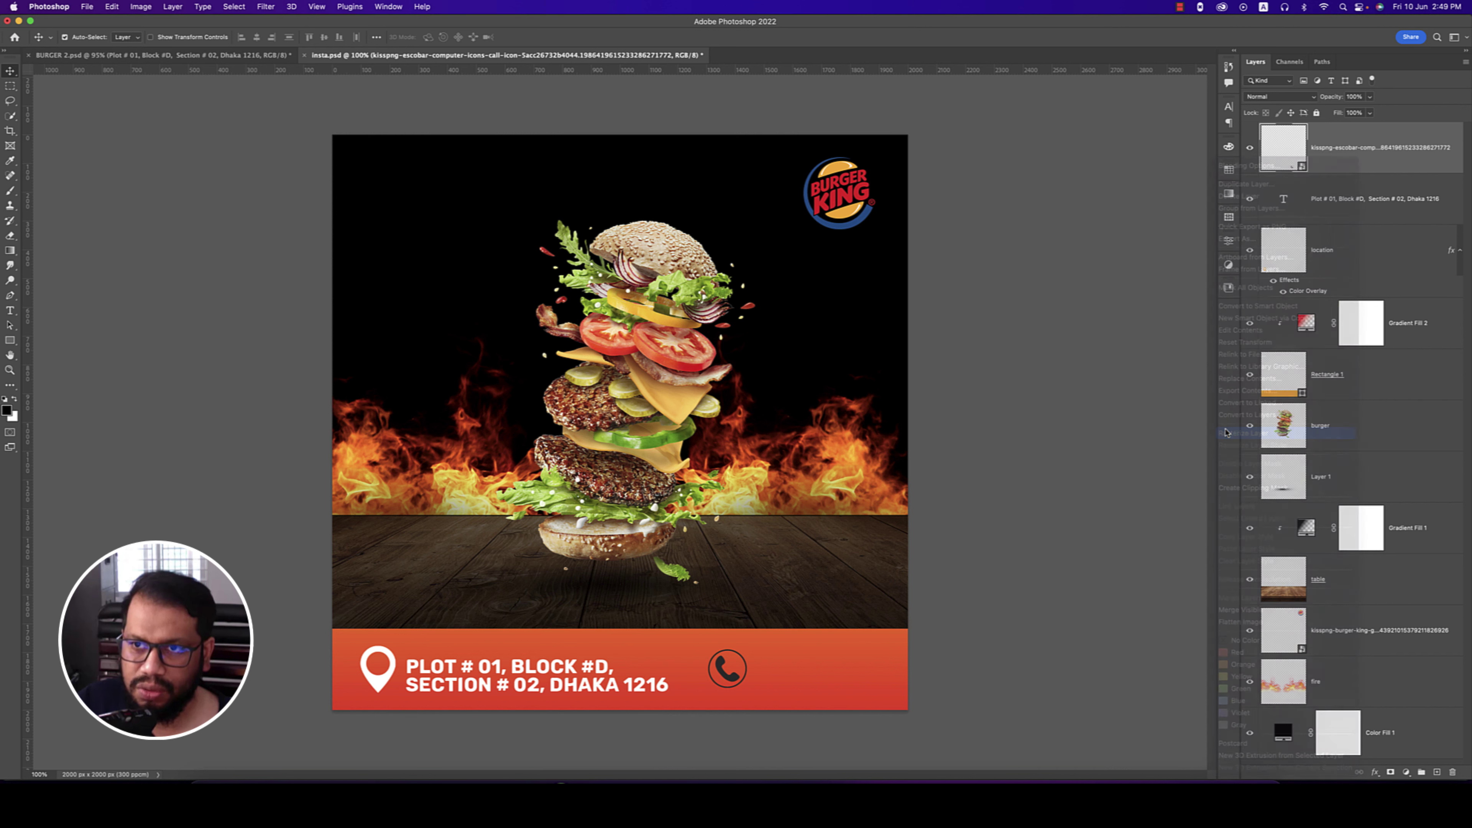
{"action": "double_click", "coordinate": [1374, 148]}
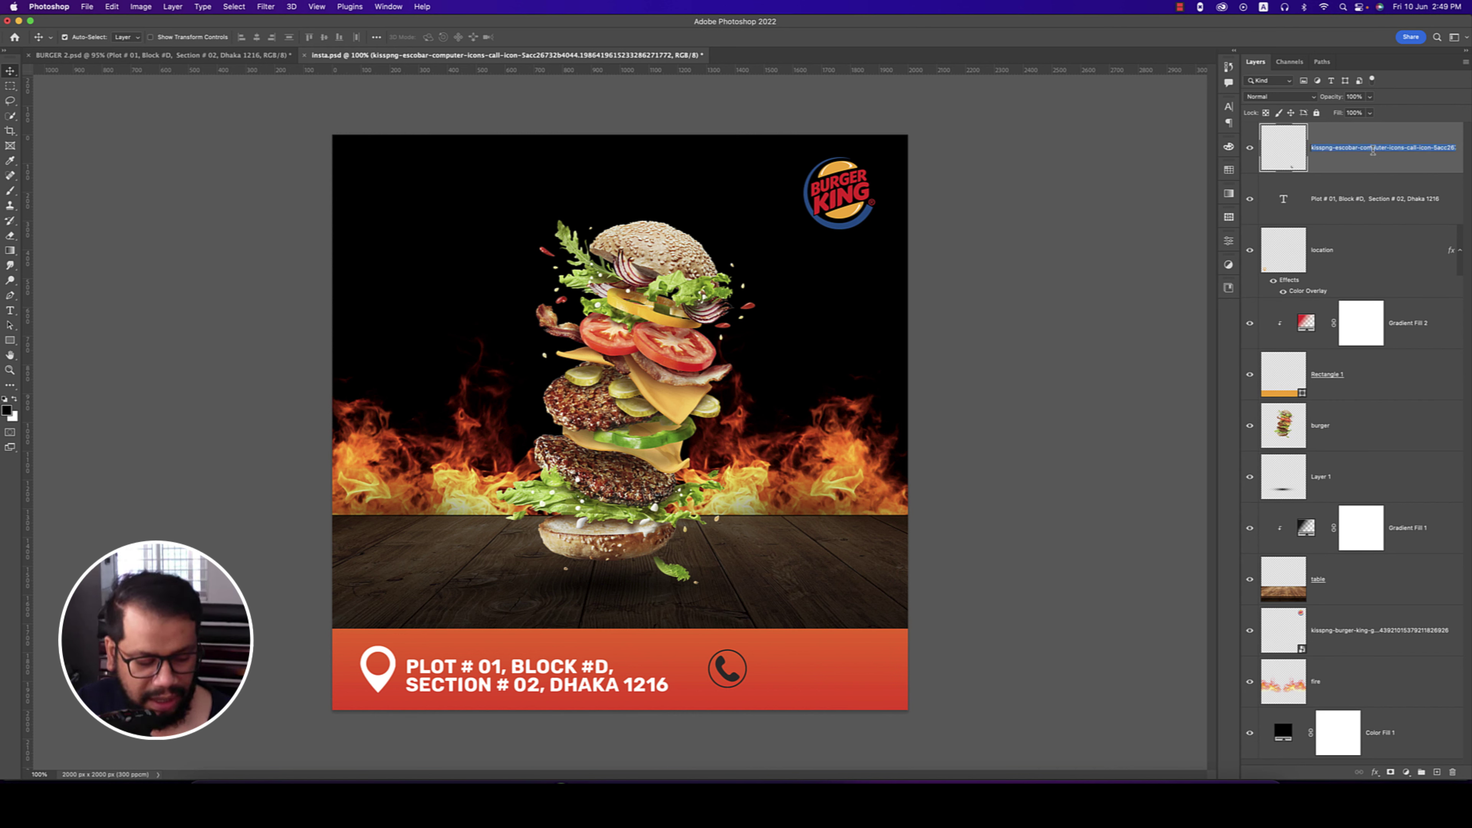
{"action": "type", "text": "call"}
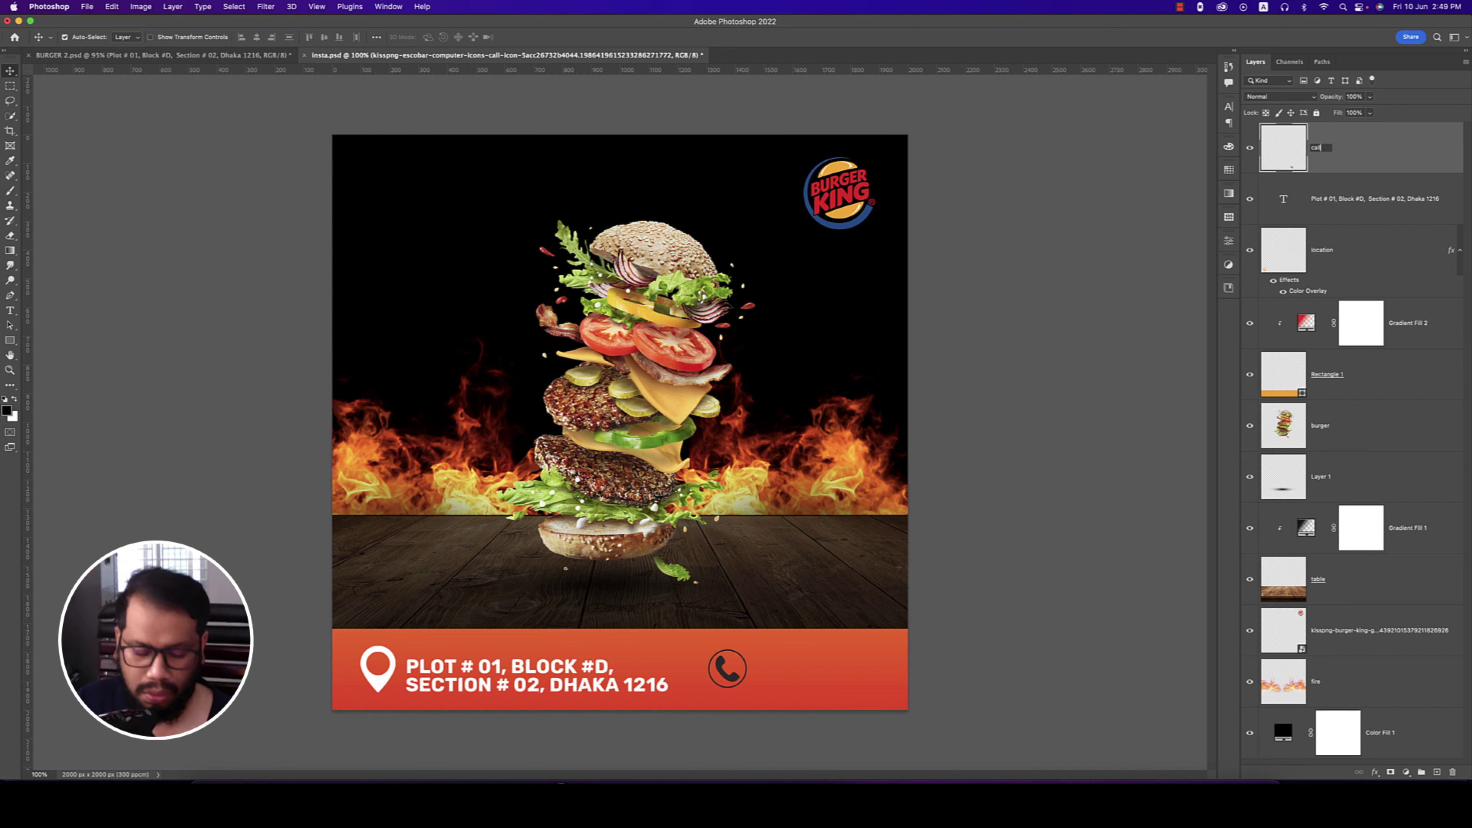
{"action": "key", "text": "Return"}
- Add a white Color Overlay to the call layer
{"action": "right_click", "coordinate": [1373, 153]}
{"action": "left_click", "coordinate": [1349, 156]}
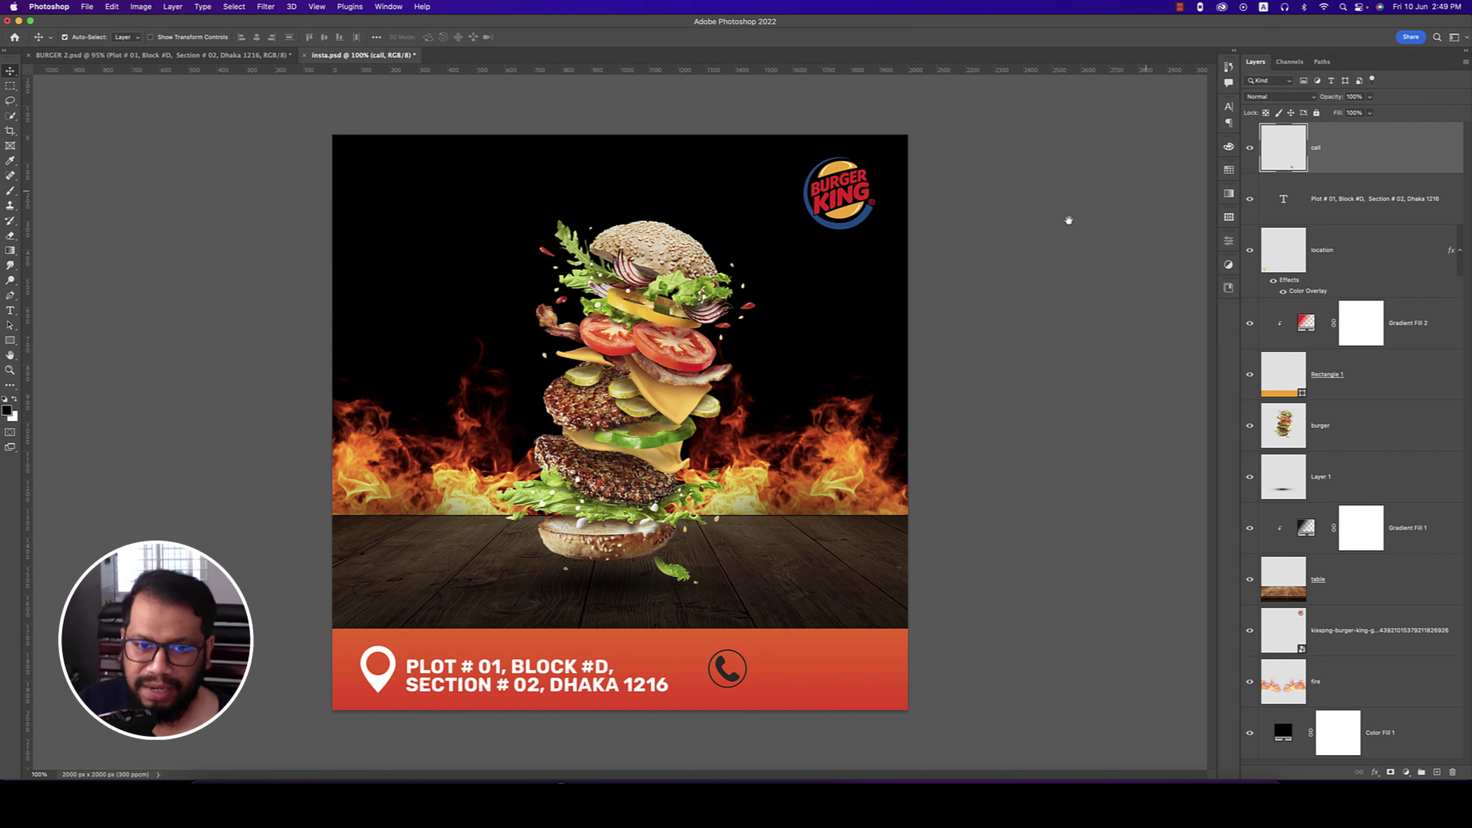
{"action": "left_click", "coordinate": [793, 311]}
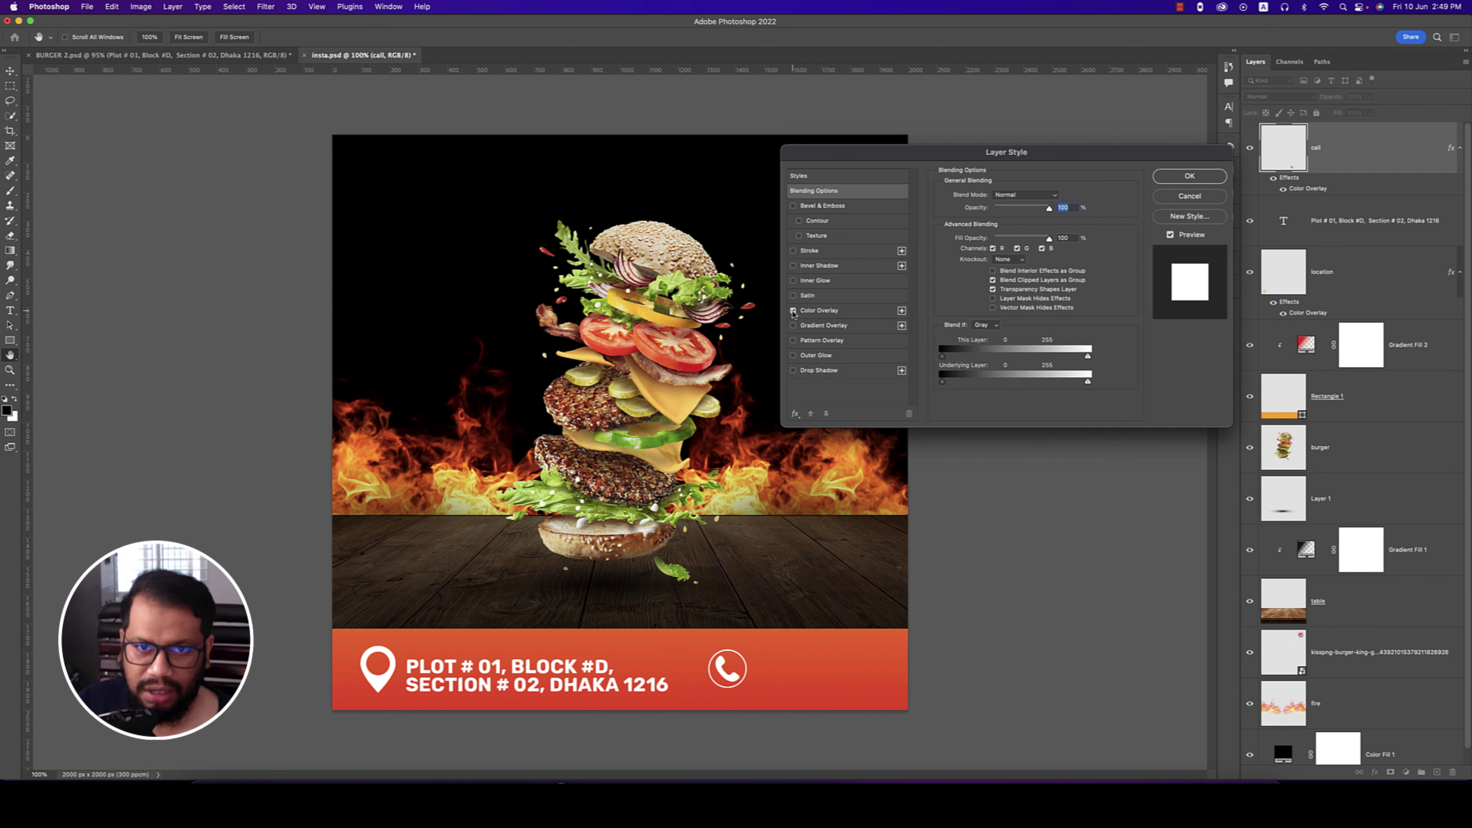
{"action": "left_click", "coordinate": [1190, 176]}
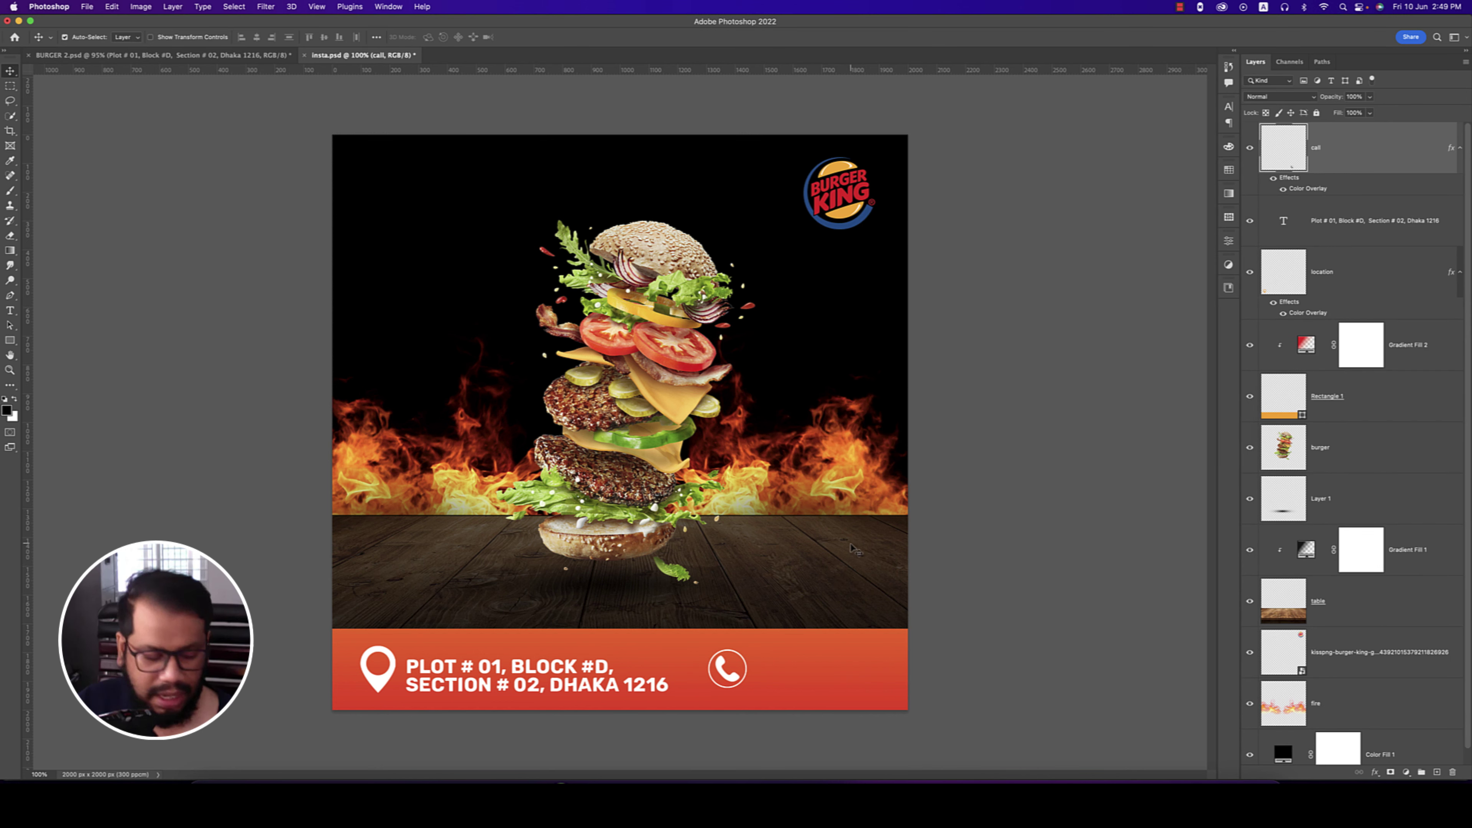
- Type the phone number as text beside the phone icon and shift the icon left
{"action": "key", "text": "t"}
{"action": "left_click", "coordinate": [770, 669]}
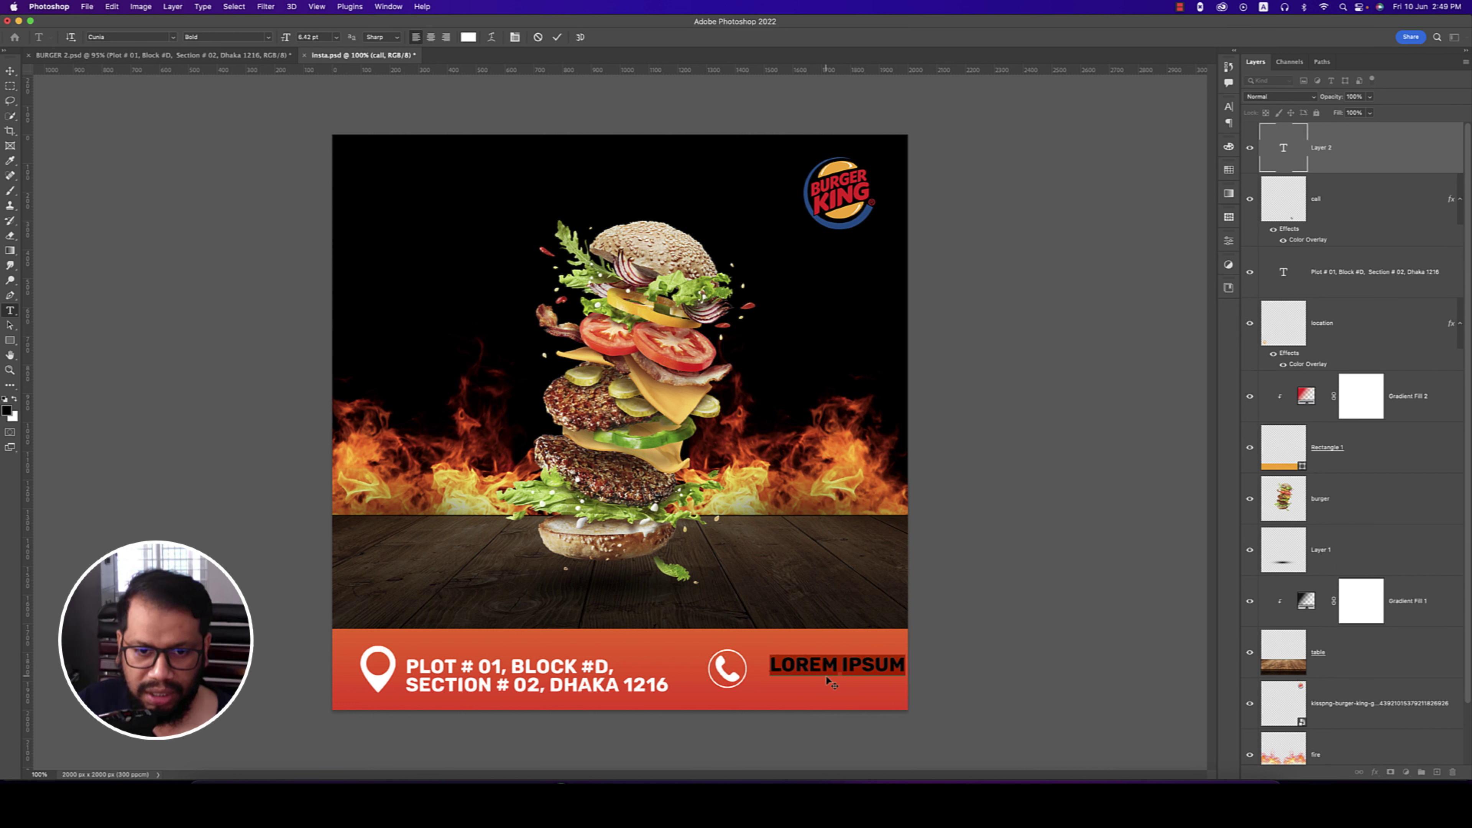
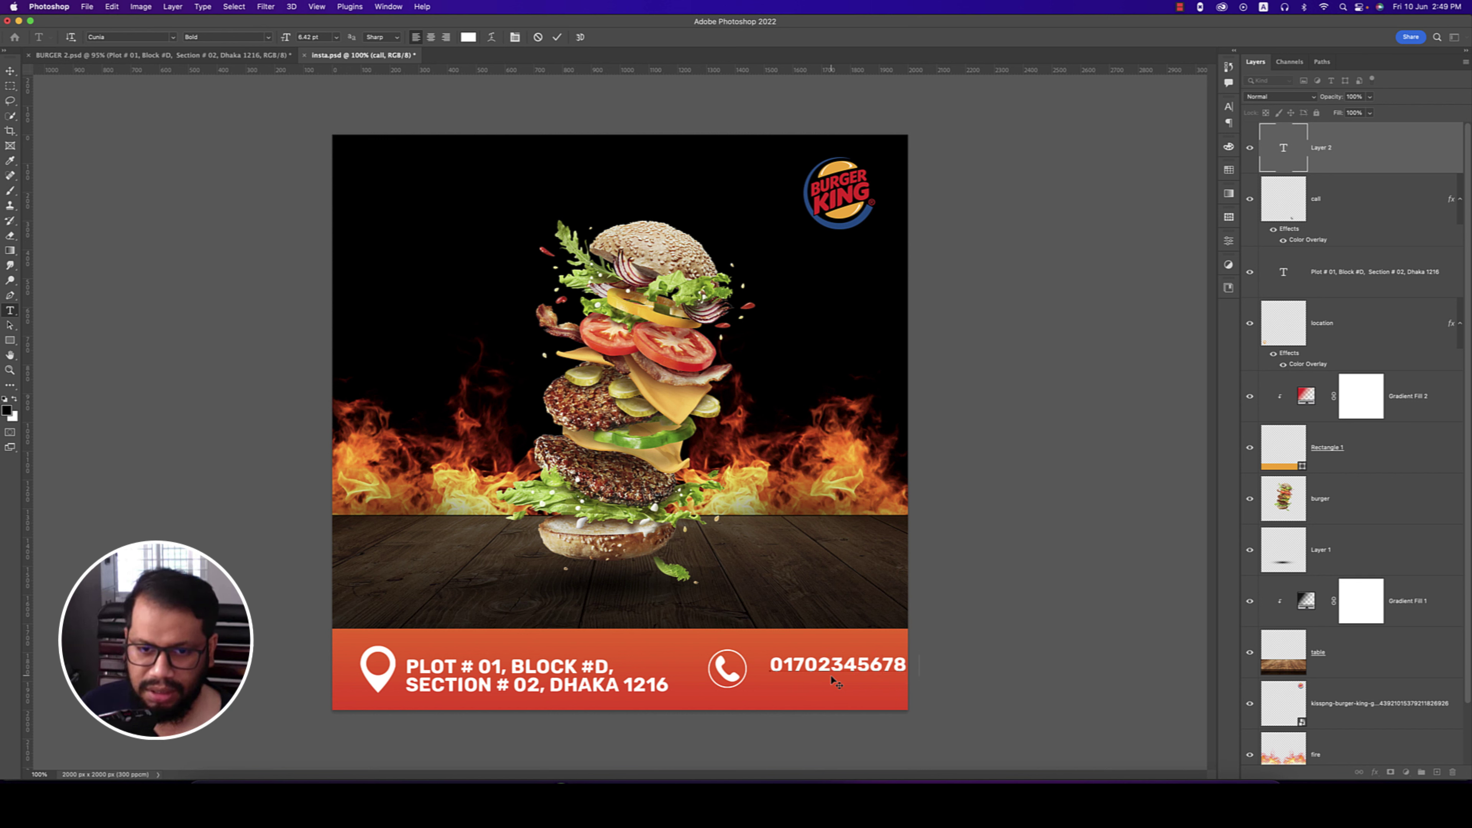
{"action": "left_click", "coordinate": [10, 71]}
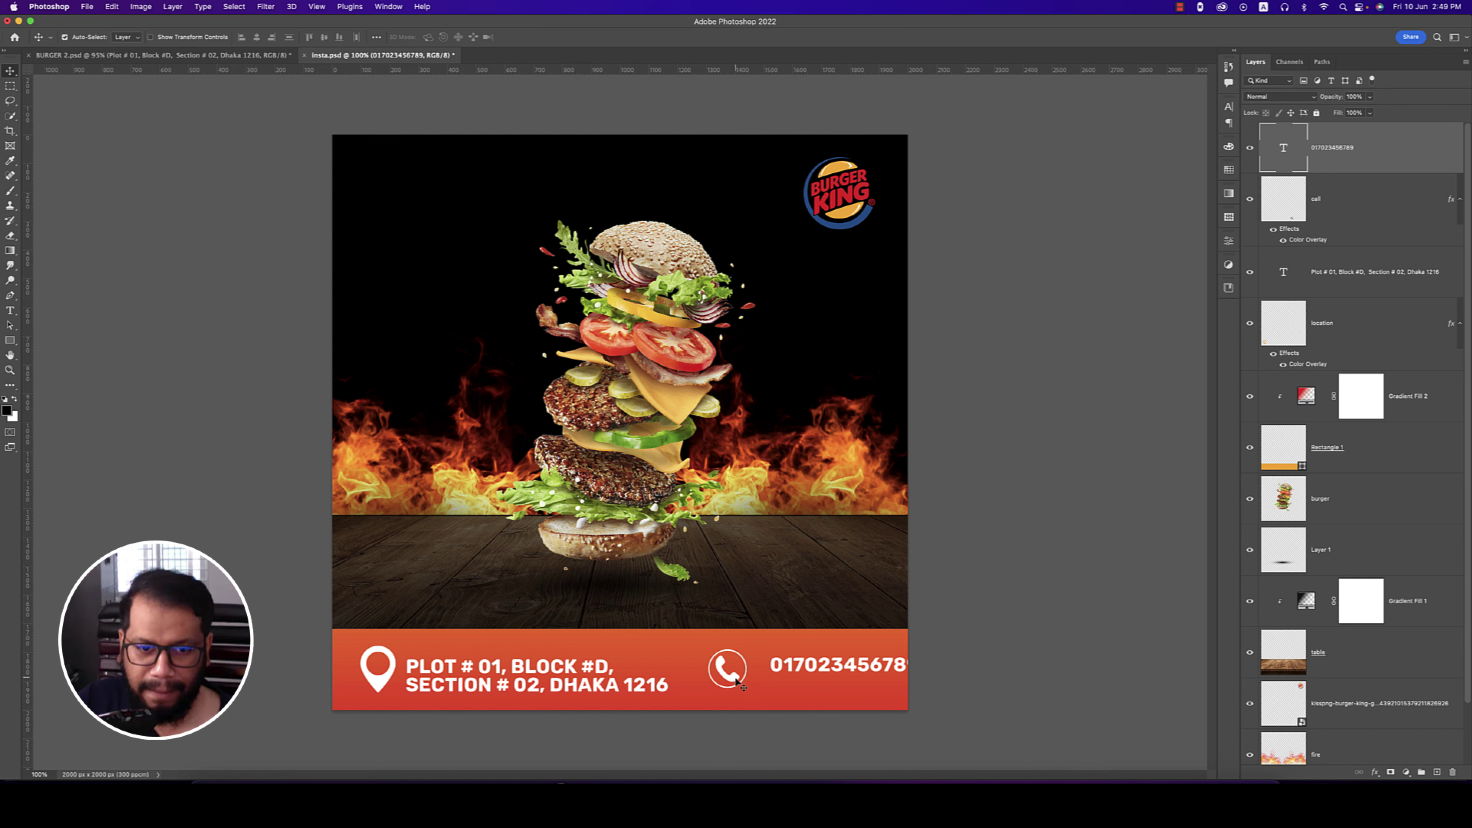
{"action": "mouse_move", "coordinate": [735, 681]}
{"action": "left_mouse_down"}
{"action": "mouse_move", "coordinate": [721, 685]}
{"action": "mouse_move", "coordinate": [791, 676]}
{"action": "mouse_move", "coordinate": [763, 678]}
{"action": "left_mouse_up"}
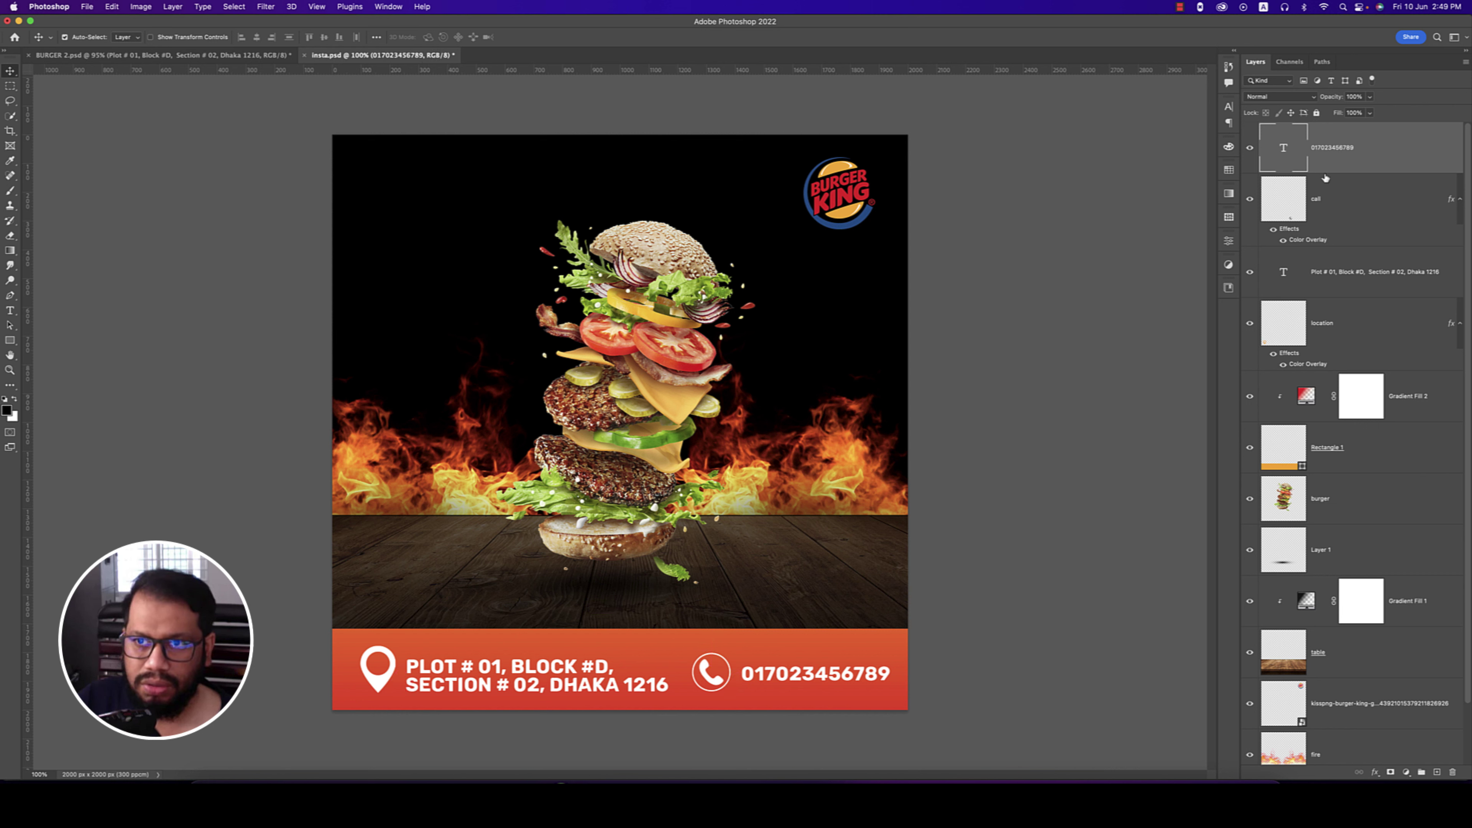
- Toggle the pin, address and phone icon layers' visibility to identify them
{"action": "left_click", "coordinate": [1250, 324]}
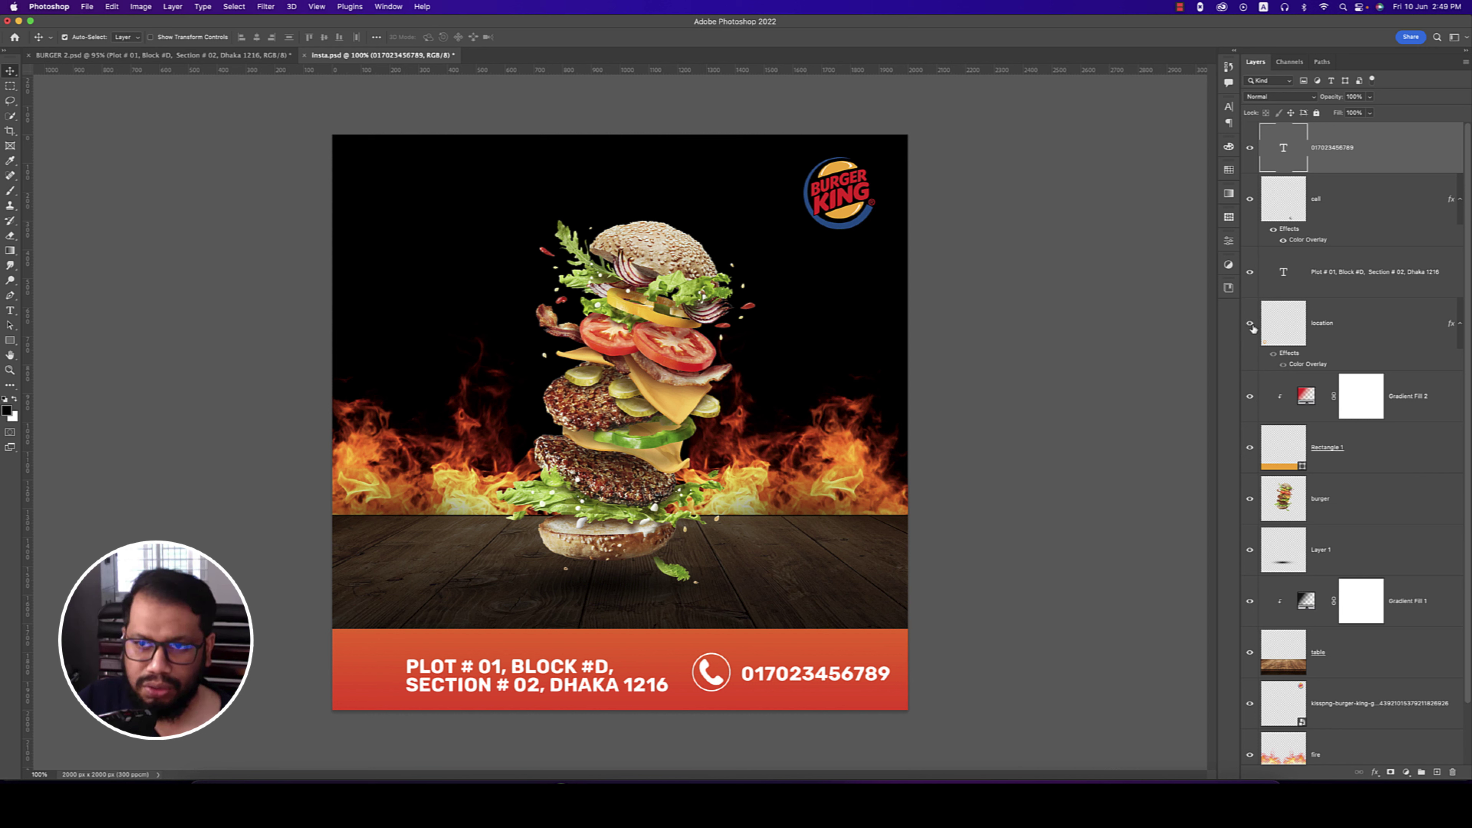
{"action": "left_click", "coordinate": [1251, 325]}
{"action": "left_click", "coordinate": [1251, 273]}
{"action": "left_click", "coordinate": [1252, 273]}
{"action": "left_click", "coordinate": [1252, 200]}
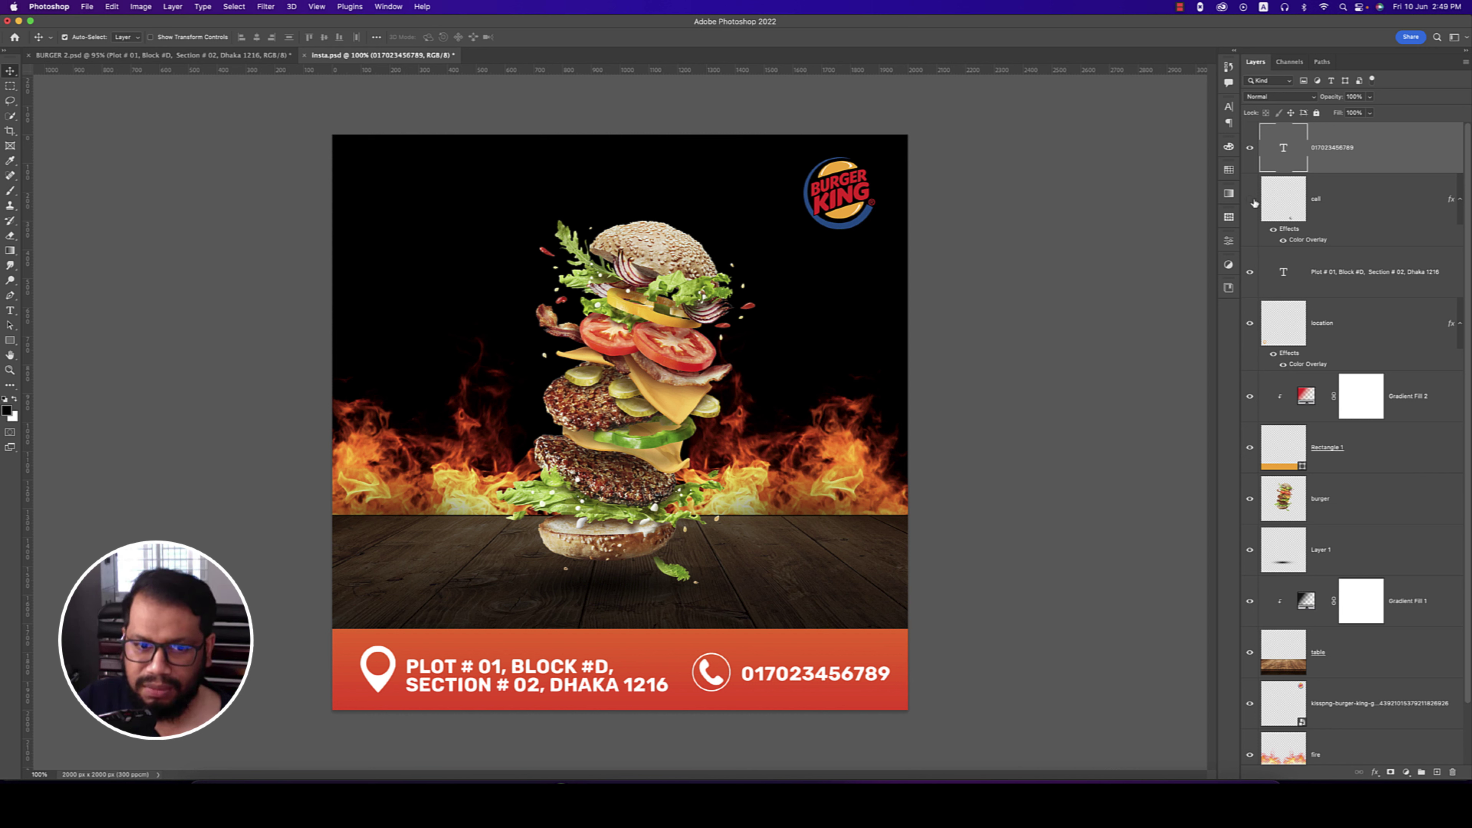
{"action": "left_click", "coordinate": [1252, 200]}
- Group the four contact layers and name the group 'contact'
{"action": "left_click", "coordinate": [1340, 331]}
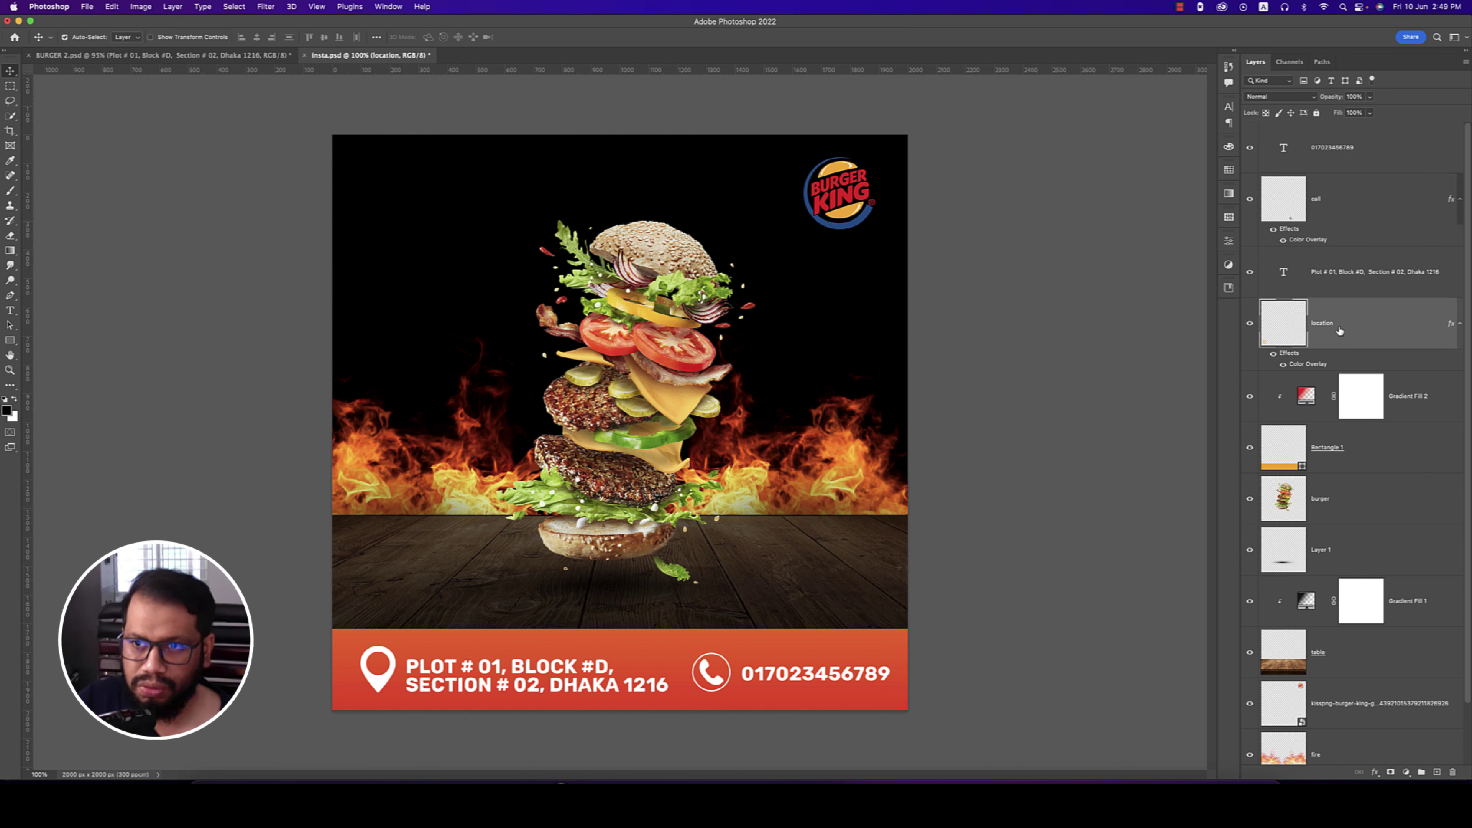
{"action": "left_click", "coordinate": [1358, 152], "text": "shift"}
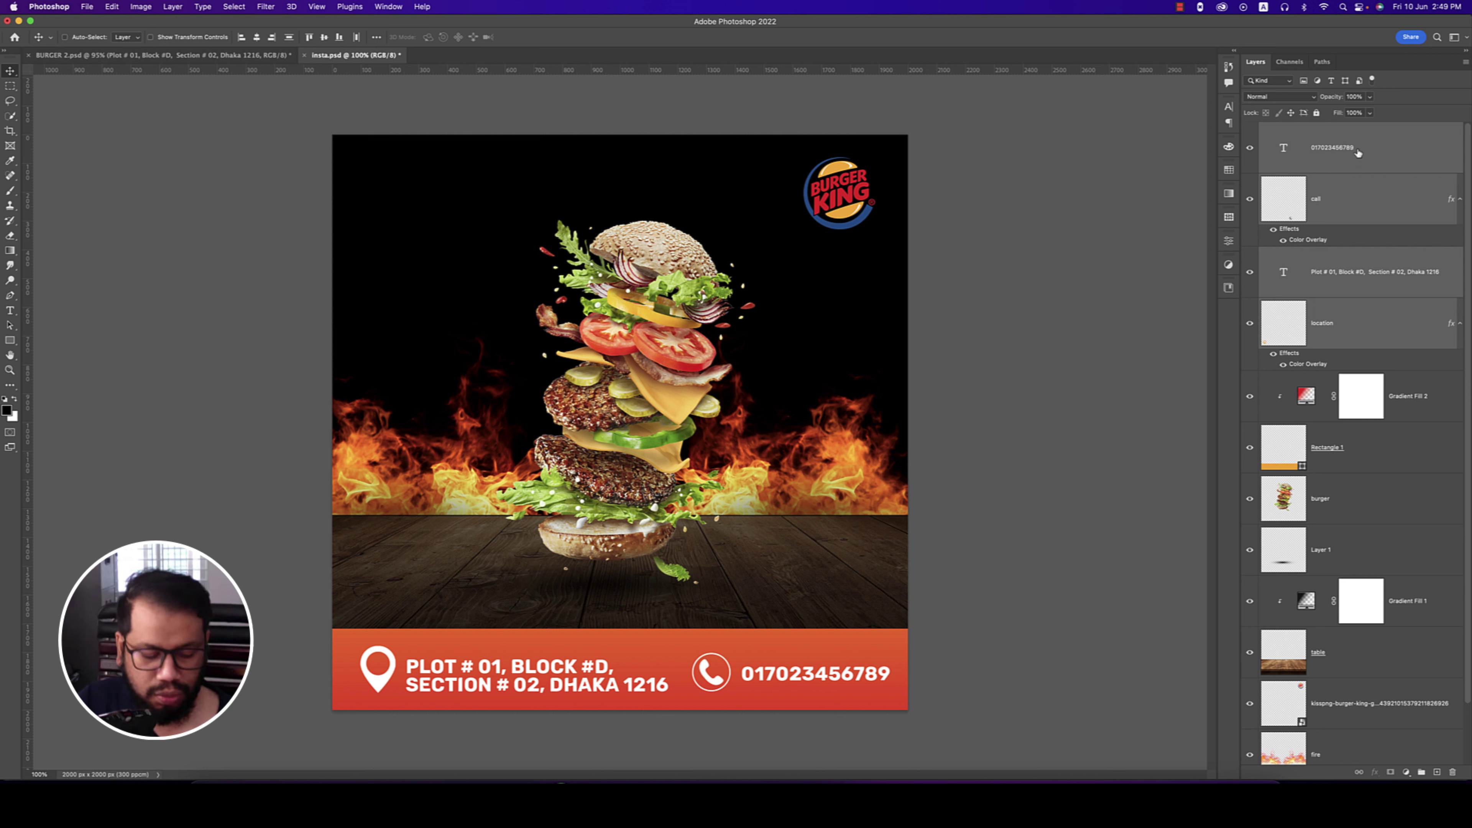
{"action": "left_click", "coordinate": [1393, 456]}
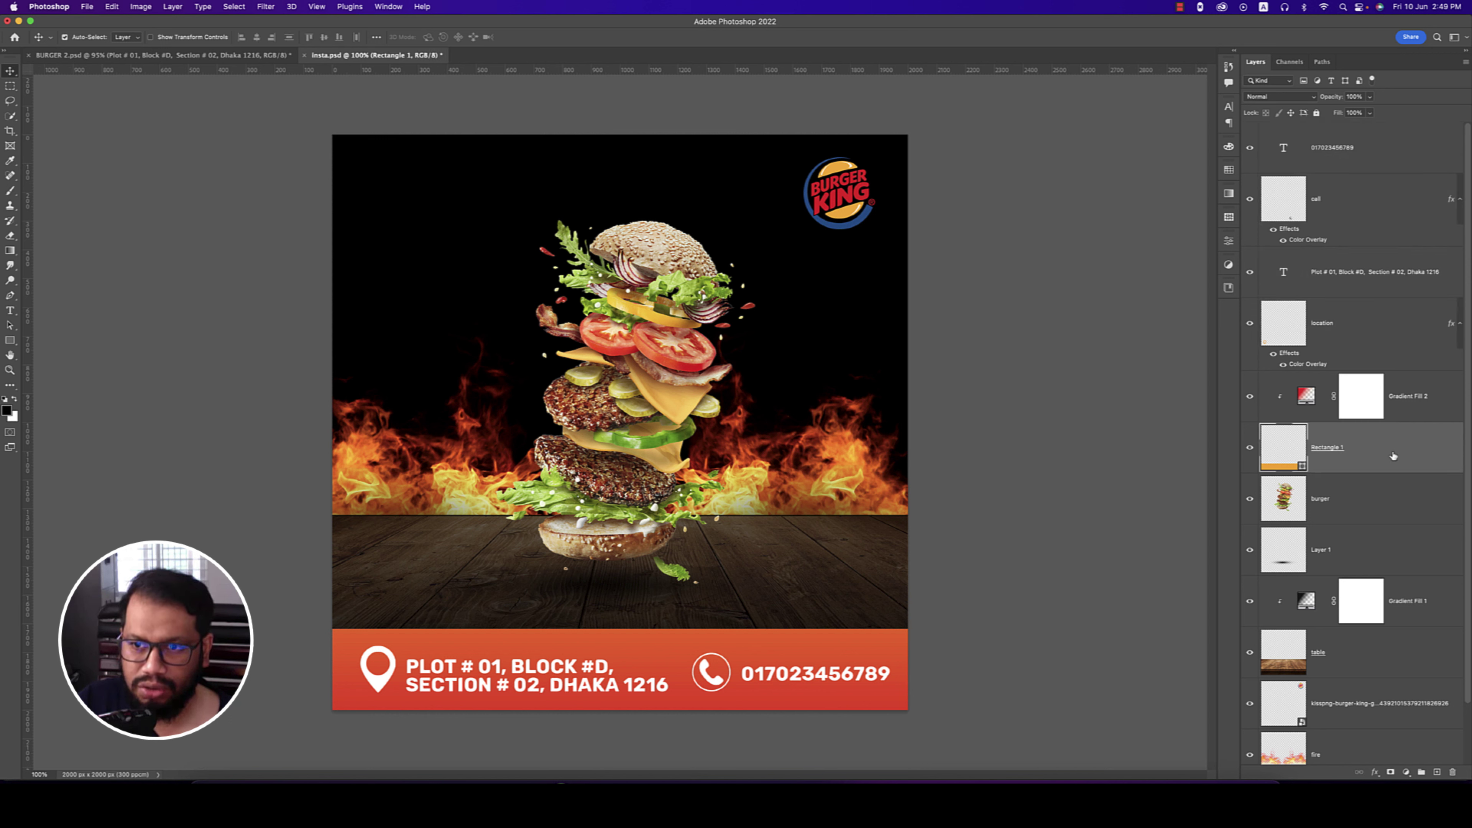
{"action": "left_click", "coordinate": [1364, 331]}
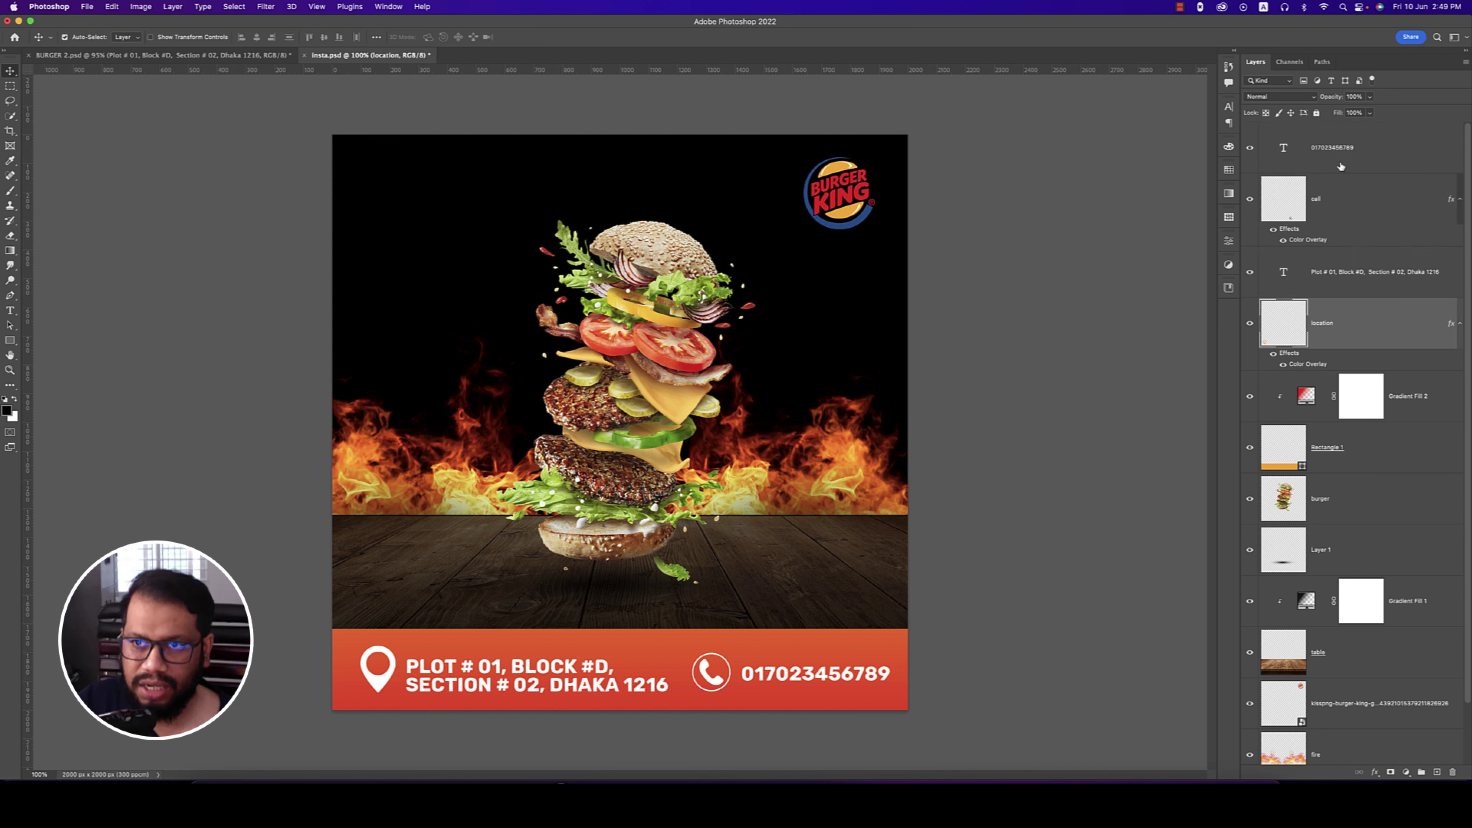
{"action": "left_click", "coordinate": [1340, 145], "text": "shift"}
{"action": "key", "text": "super+g"}
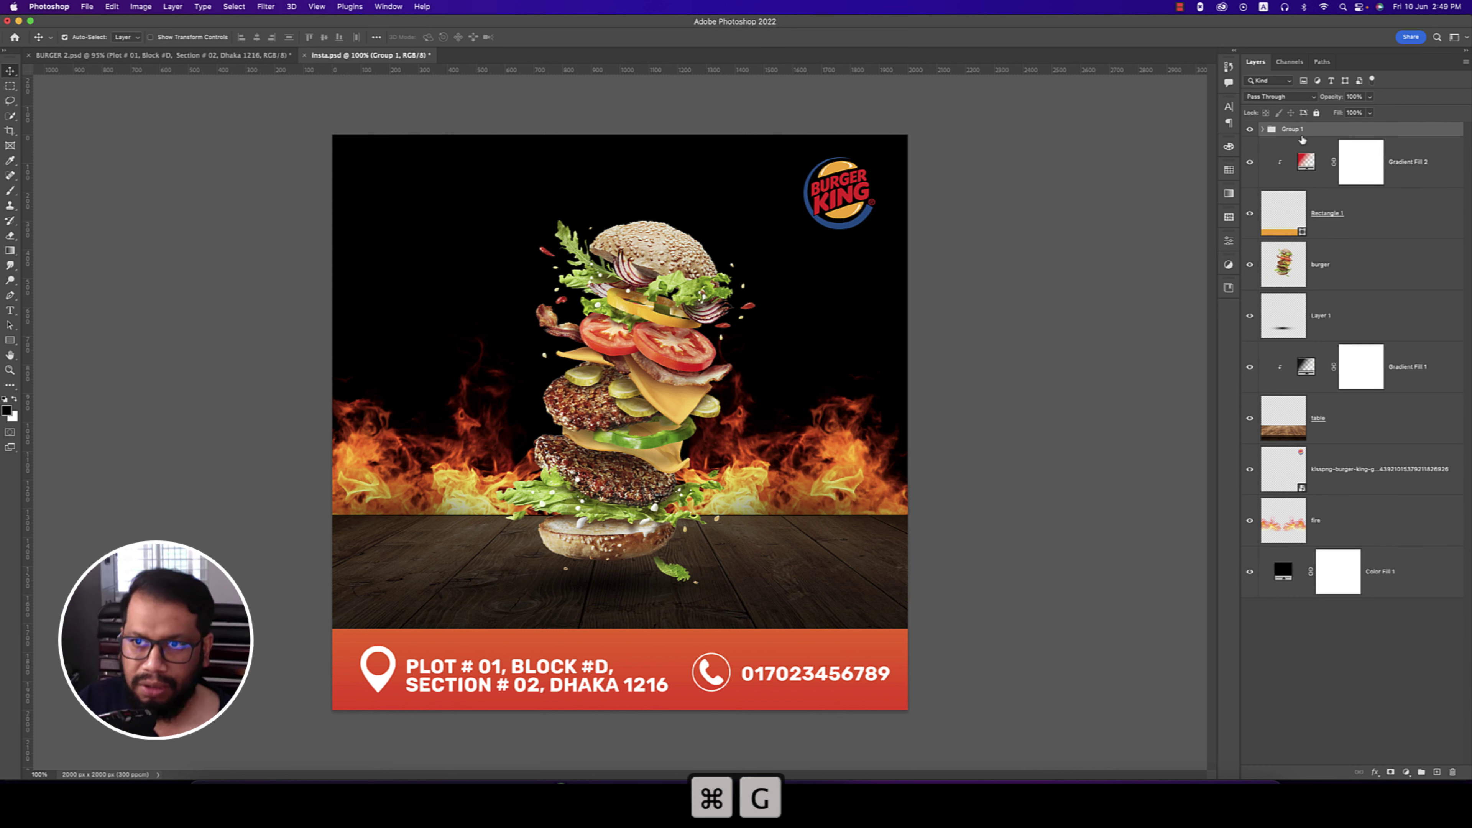
{"action": "double_click", "coordinate": [1292, 128]}
{"action": "type", "text": "c"}
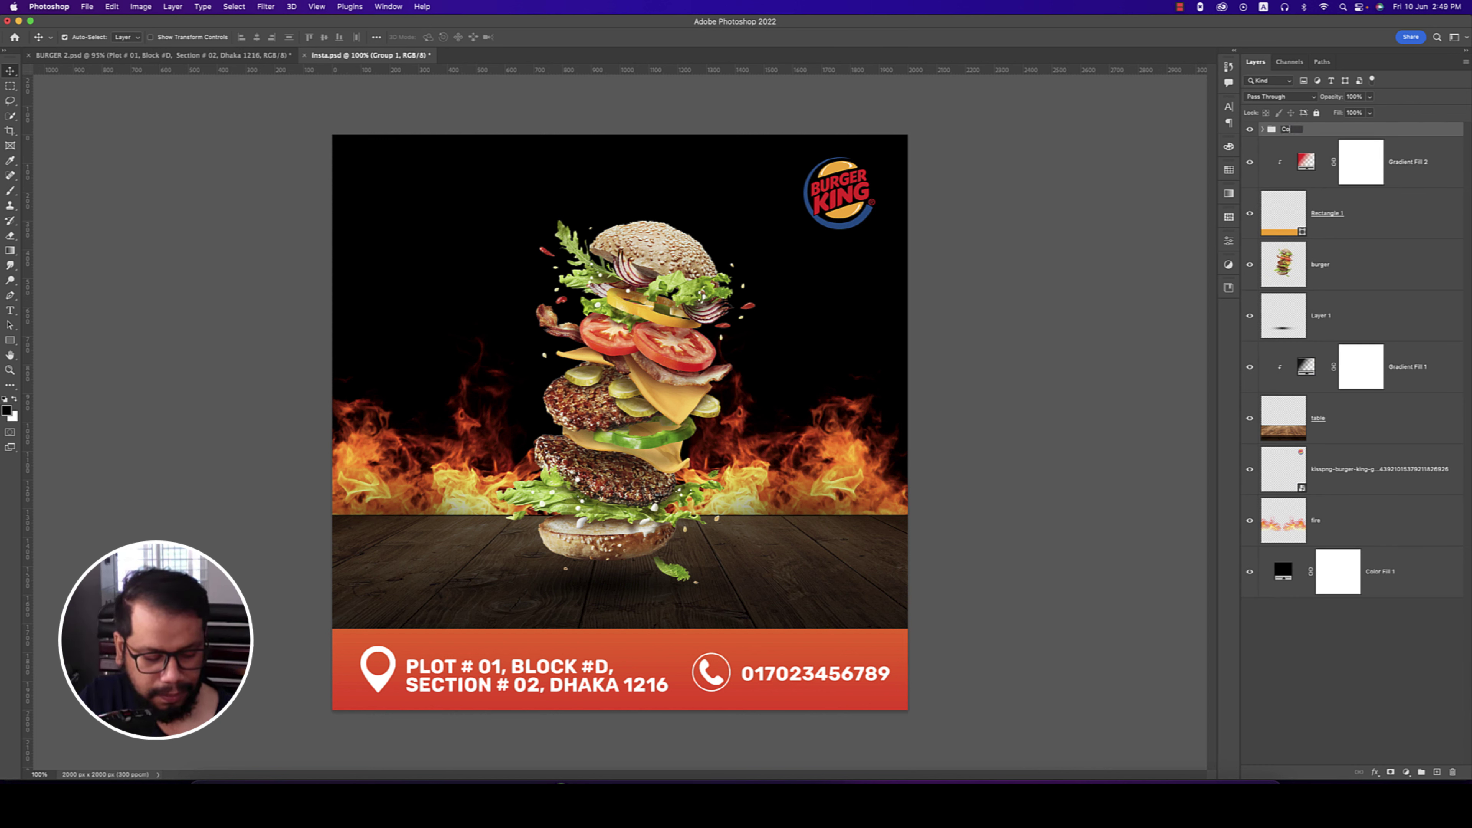
{"action": "type", "text": "ontact"}
{"action": "key", "text": "Return"}
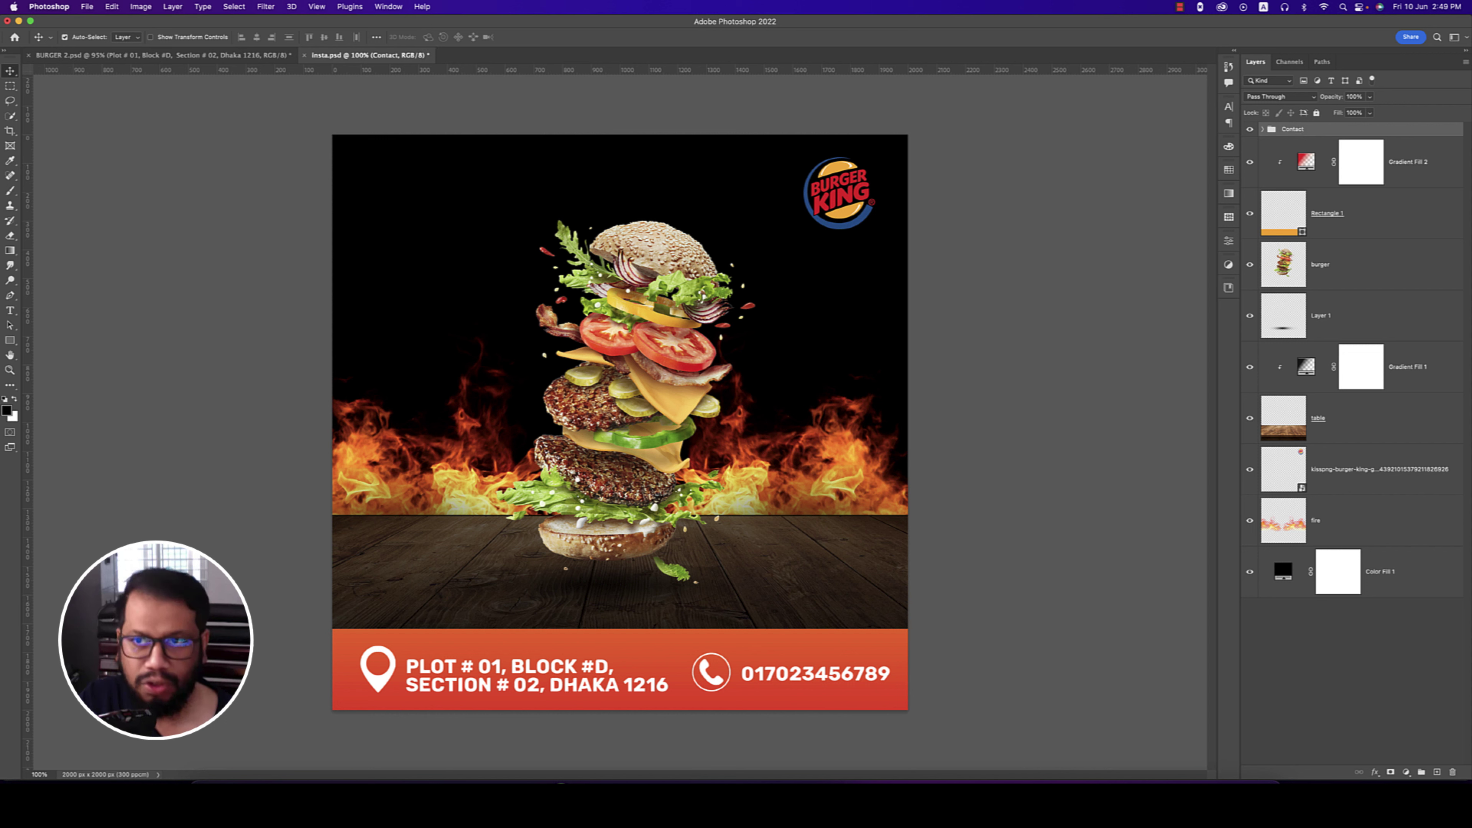
- Rename Rectangle 1 to 'footer'
{"action": "left_click", "coordinate": [1420, 167]}
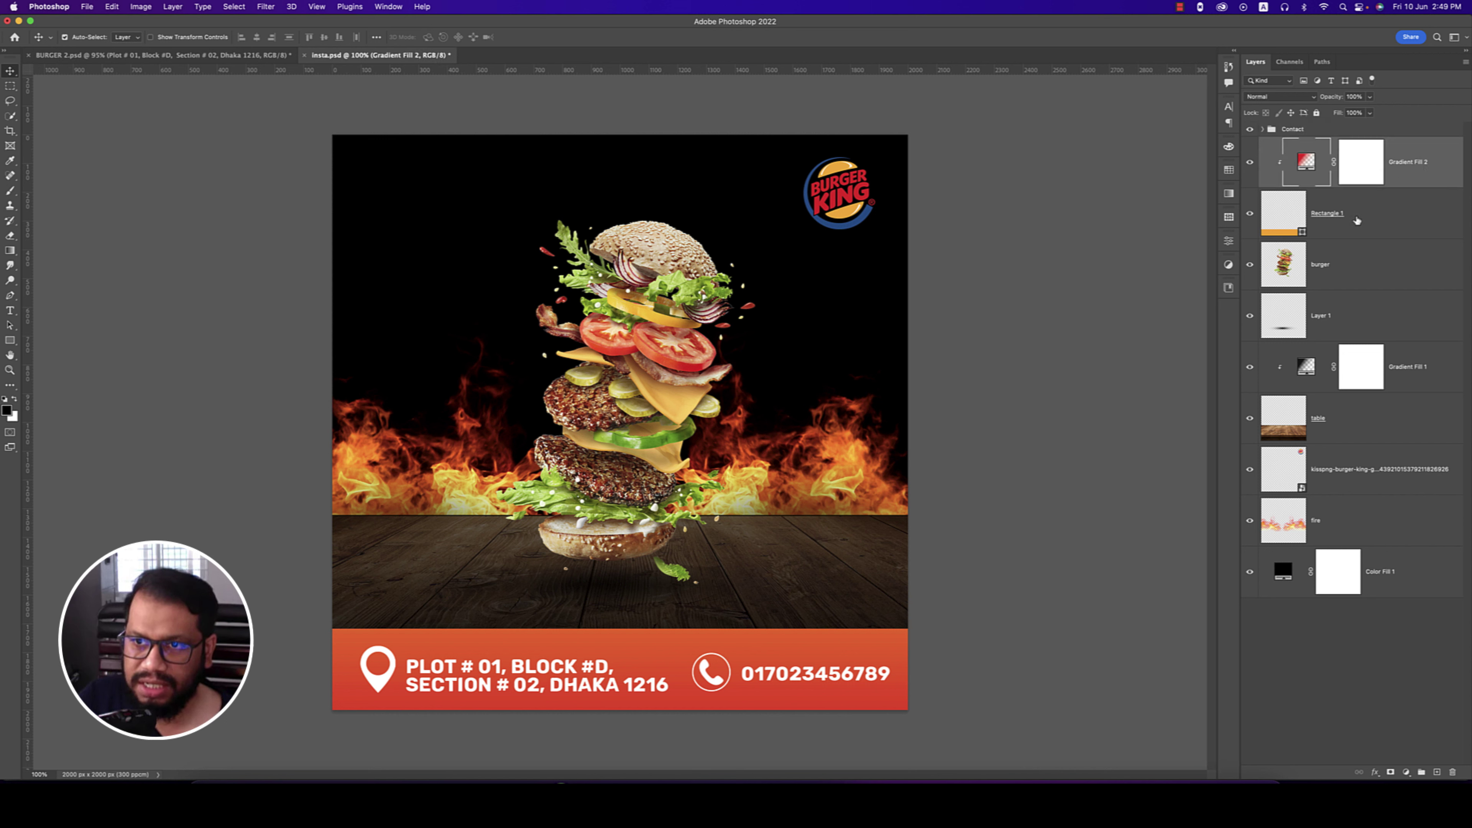
{"action": "double_click", "coordinate": [1320, 213]}
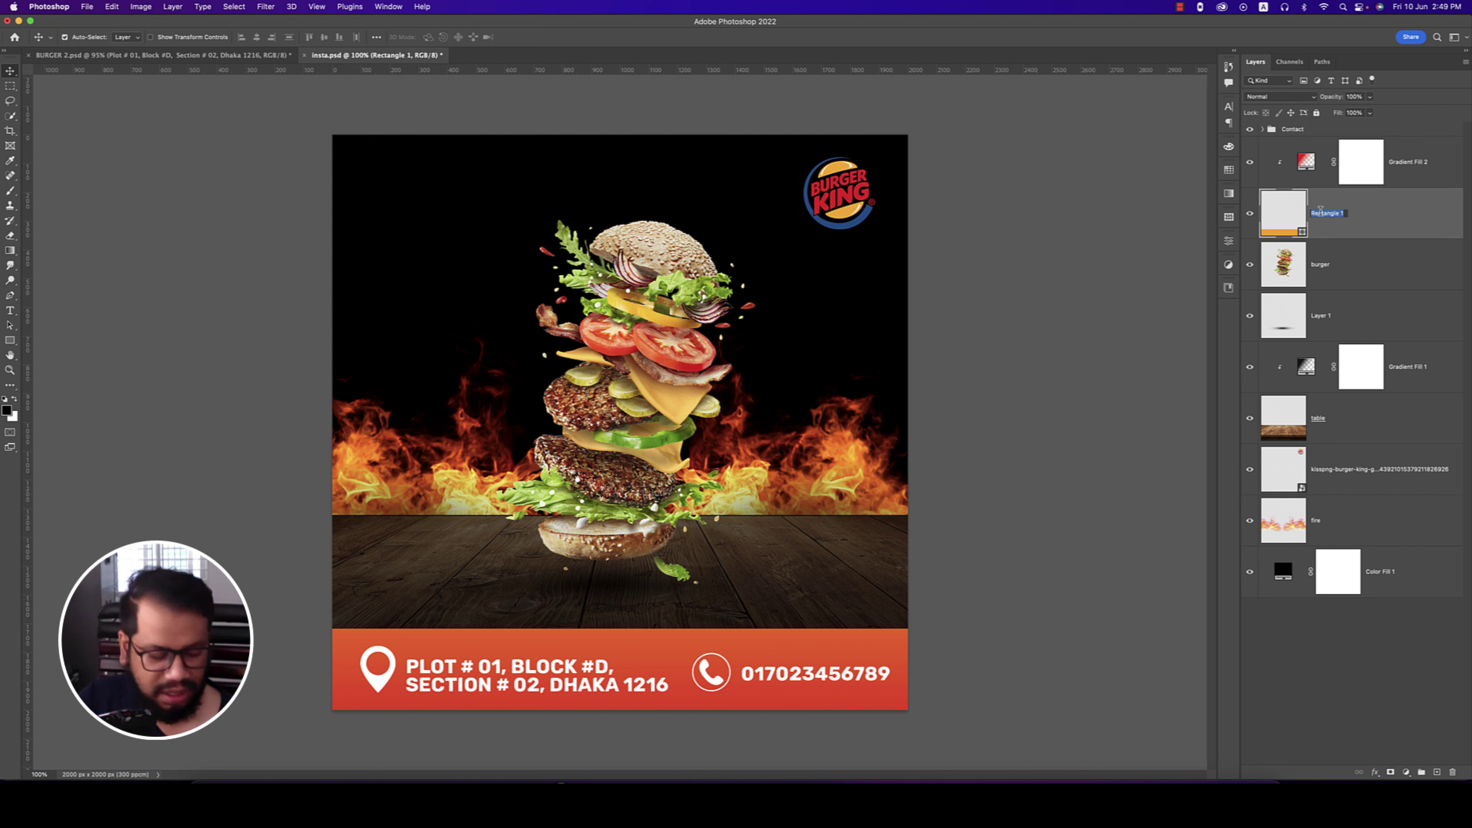
{"action": "type", "text": "footer"}
{"action": "key", "text": "Return"}
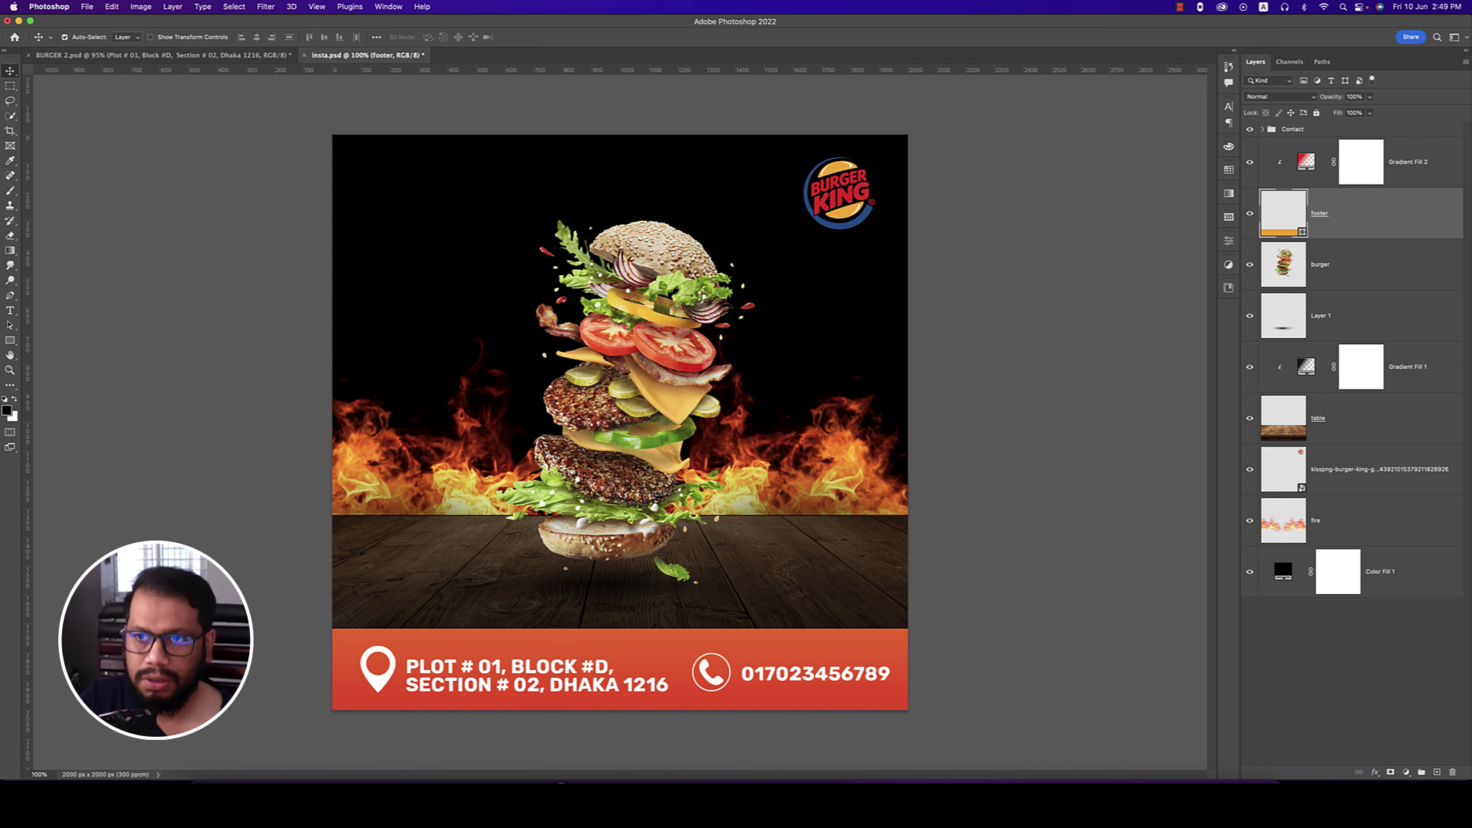
- Group Contact, Gradient Fill 2 and footer into a group named 'Footer'
{"action": "left_click", "coordinate": [1313, 130], "text": "shift"}
{"action": "key", "text": "super+g"}
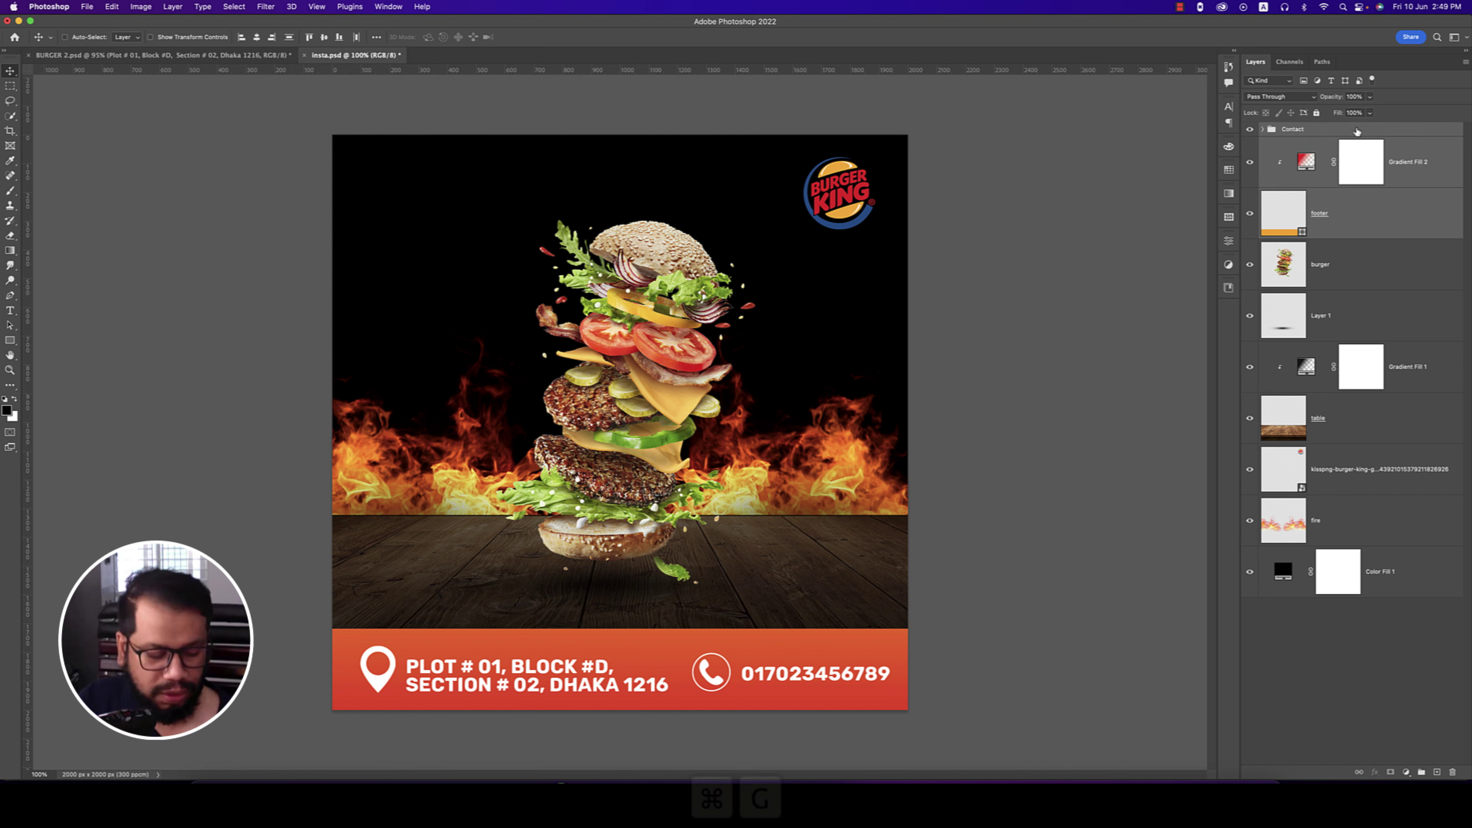
{"action": "double_click", "coordinate": [1294, 129]}
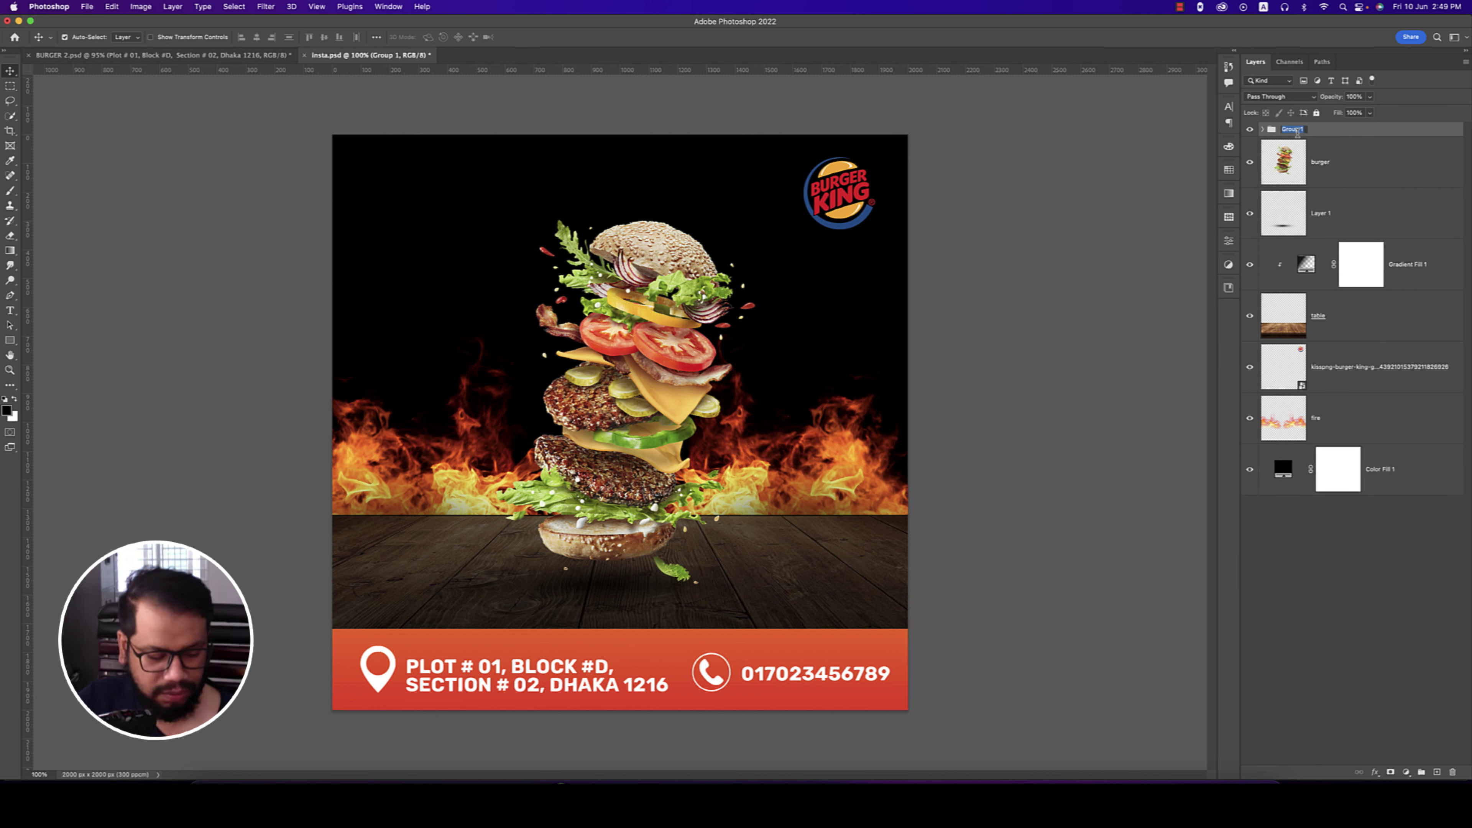
{"action": "type", "text": "Foote"}
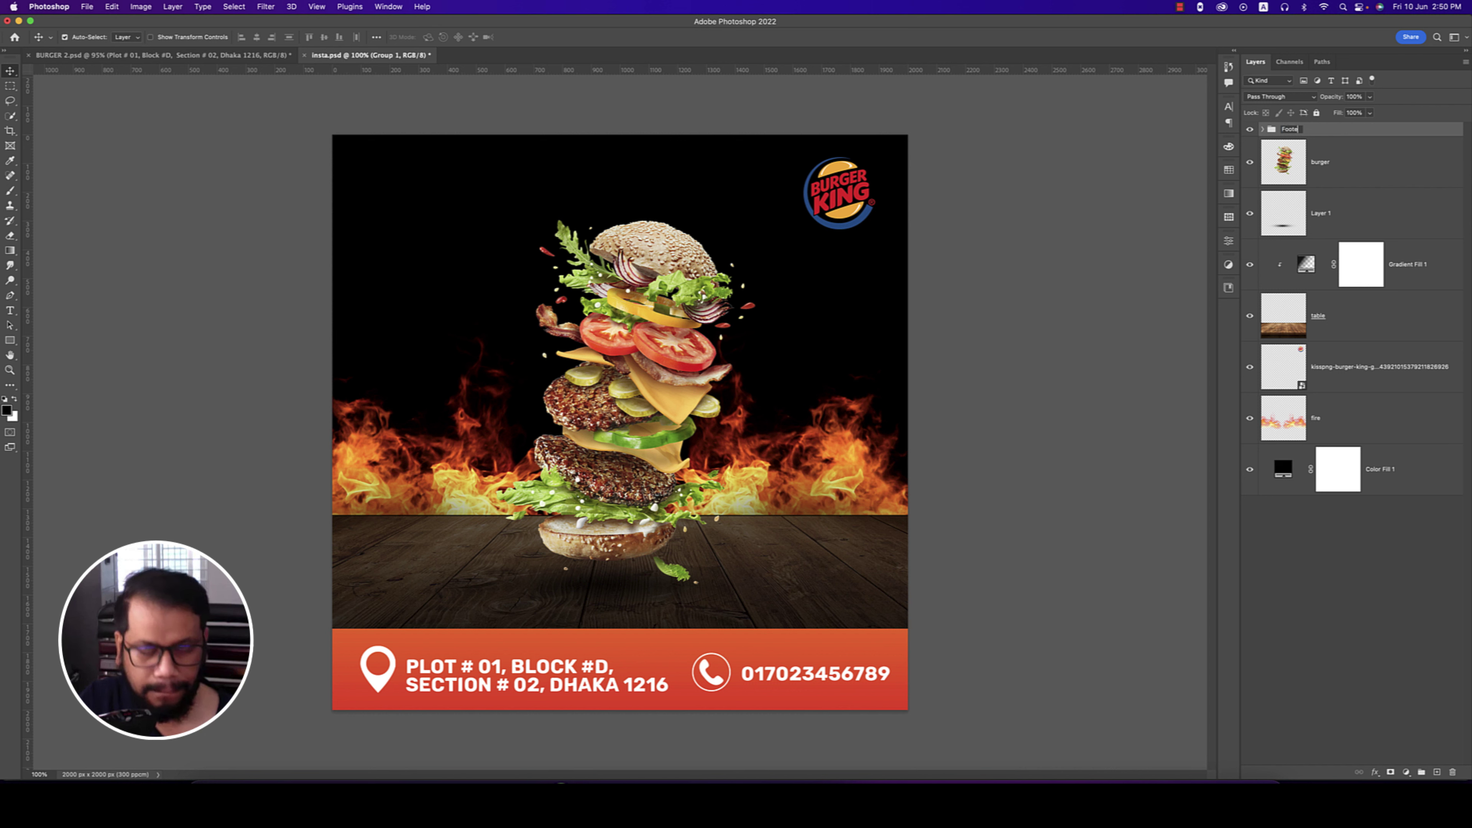
{"action": "type", "text": "r"}
{"action": "key", "text": "Return"}
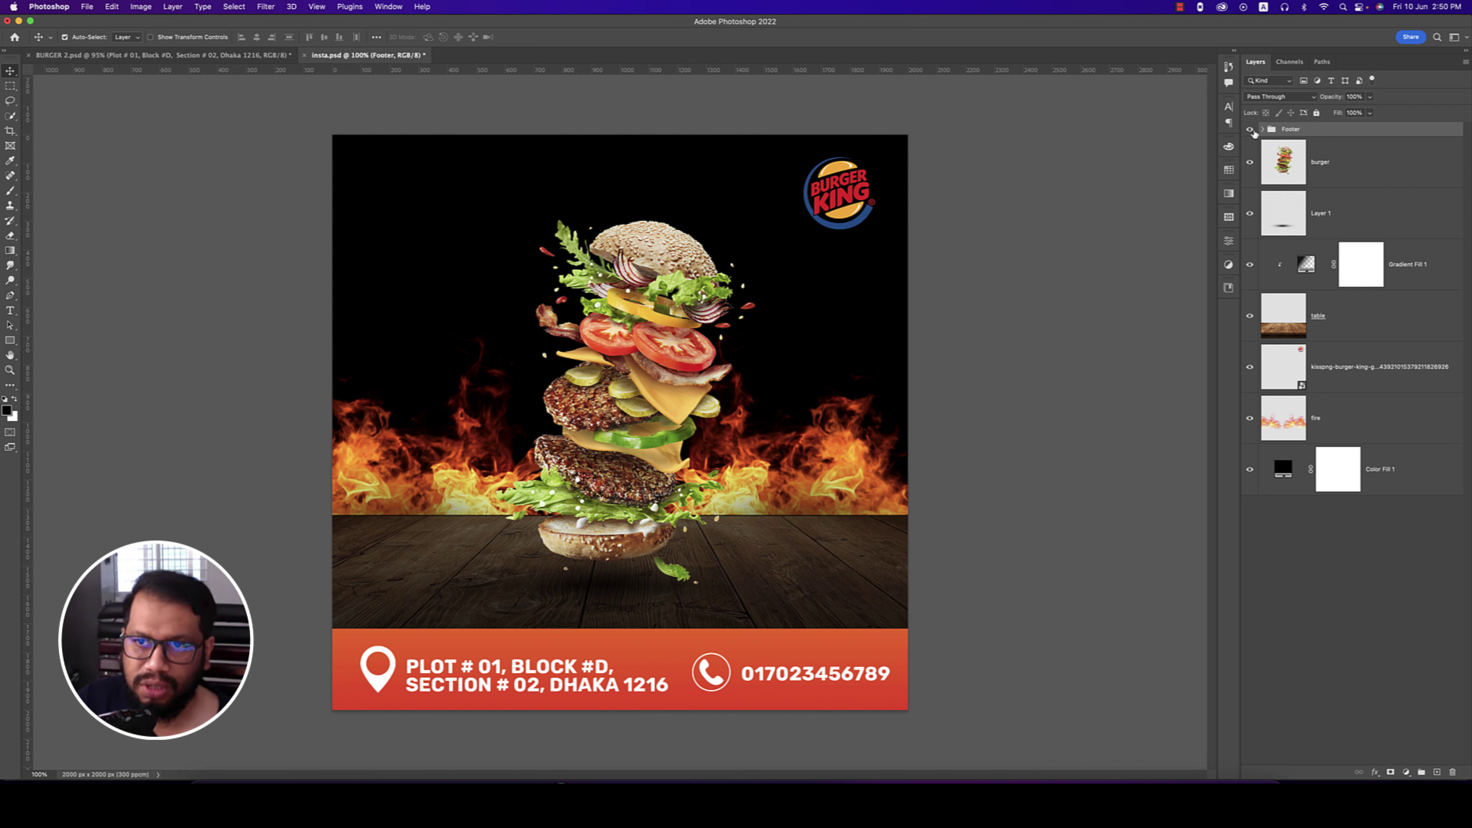
{"action": "left_click", "coordinate": [1251, 130]}
{"action": "left_click", "coordinate": [1251, 129]}
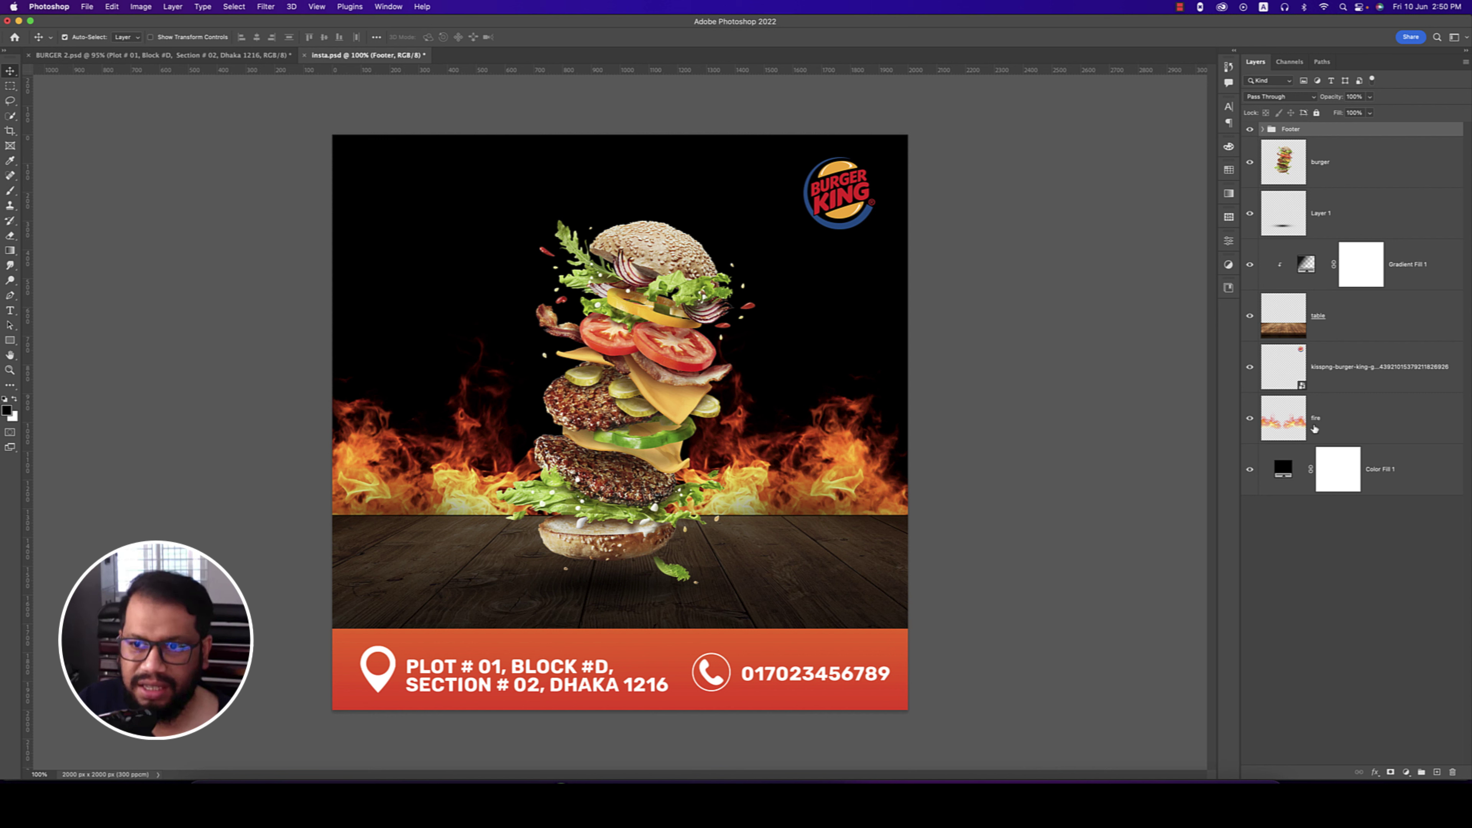
{"action": "left_click", "coordinate": [1390, 467]}
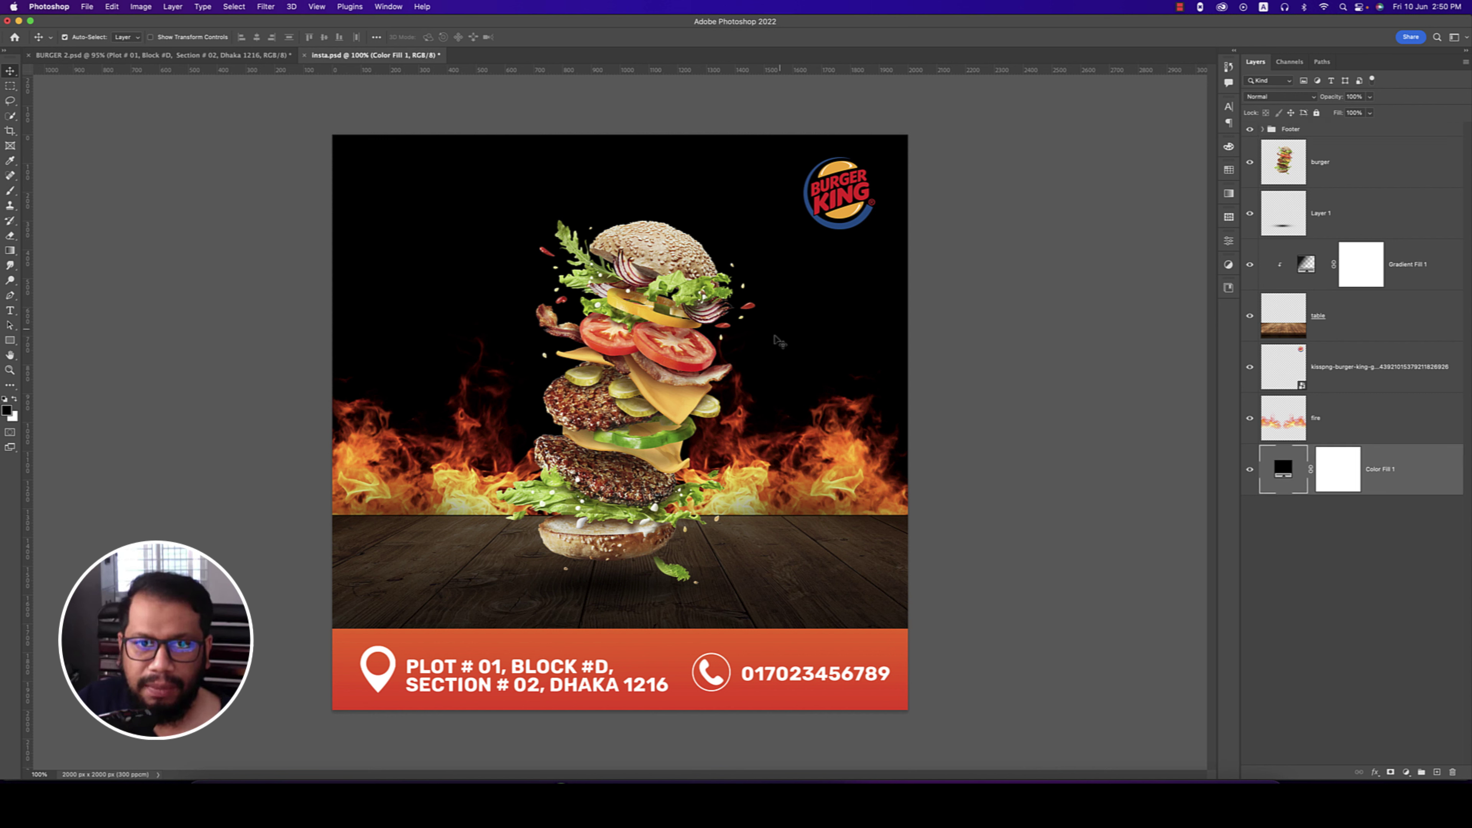
- Place pngegg (1).png doodle pattern, lower its opacity to 42%, and save the poster
{"action": "key", "text": "super+s"}
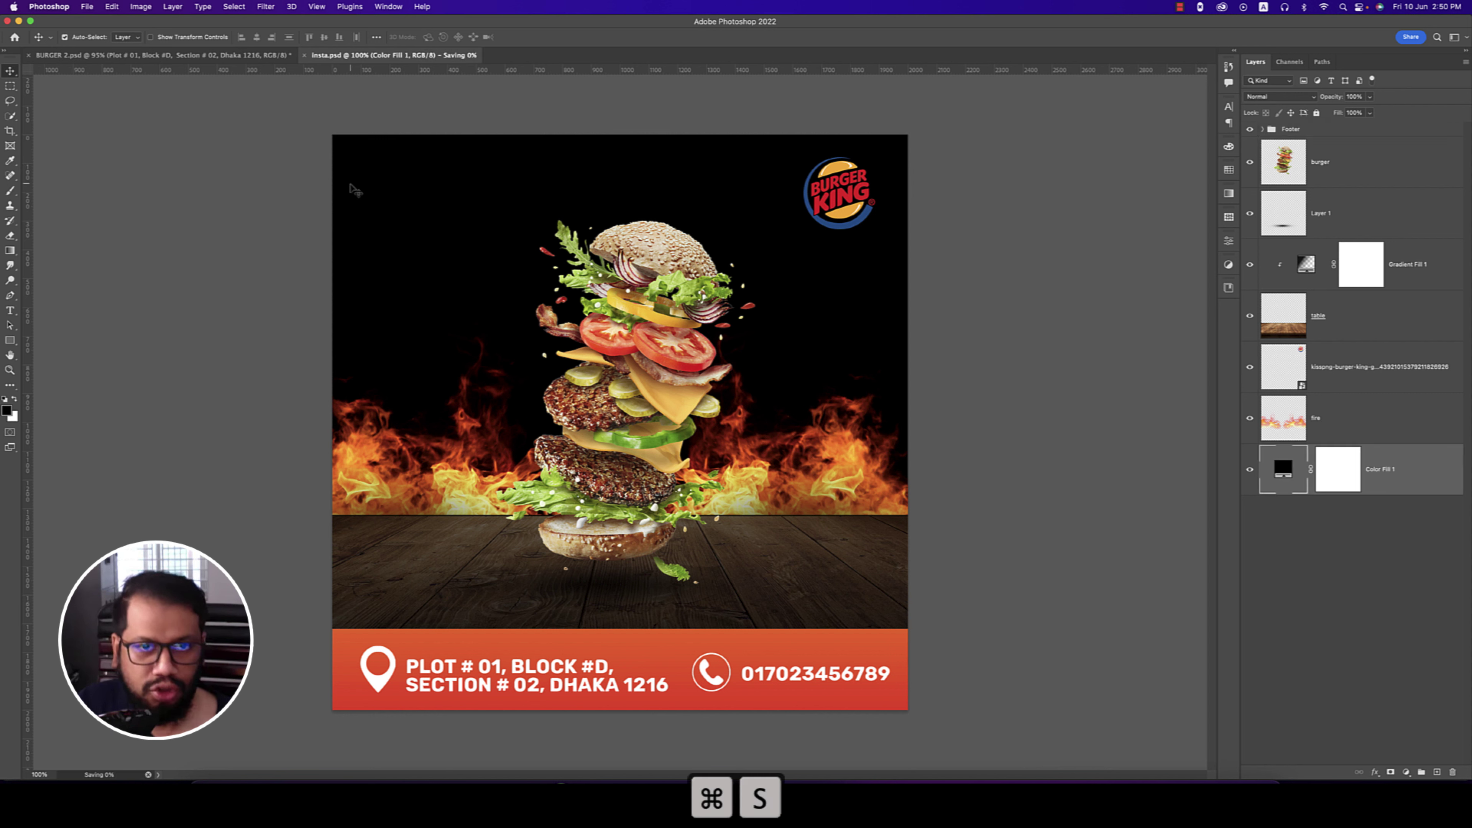
{"action": "left_click", "coordinate": [89, 9]}
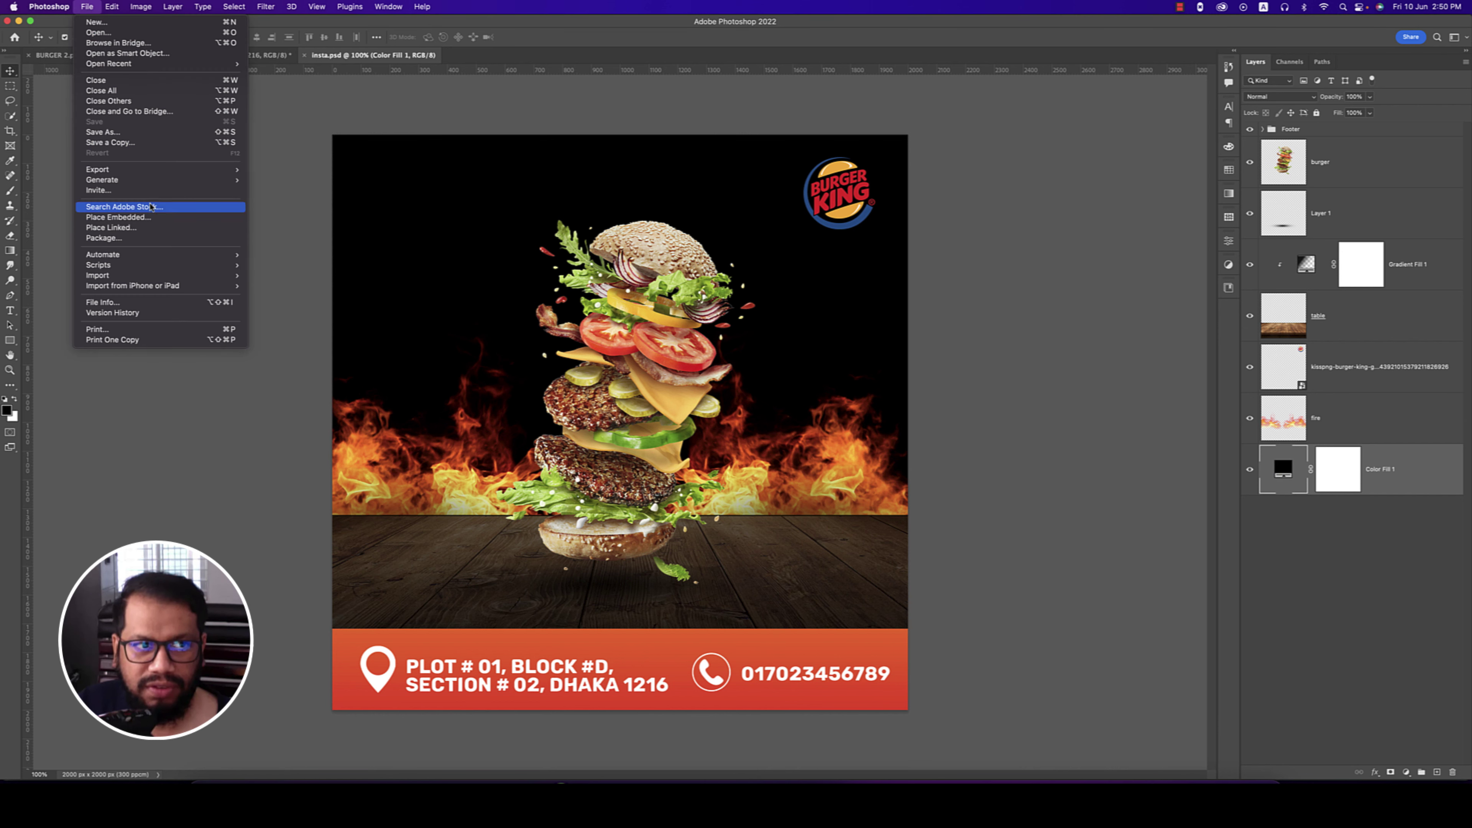
{"action": "left_click", "coordinate": [148, 218]}
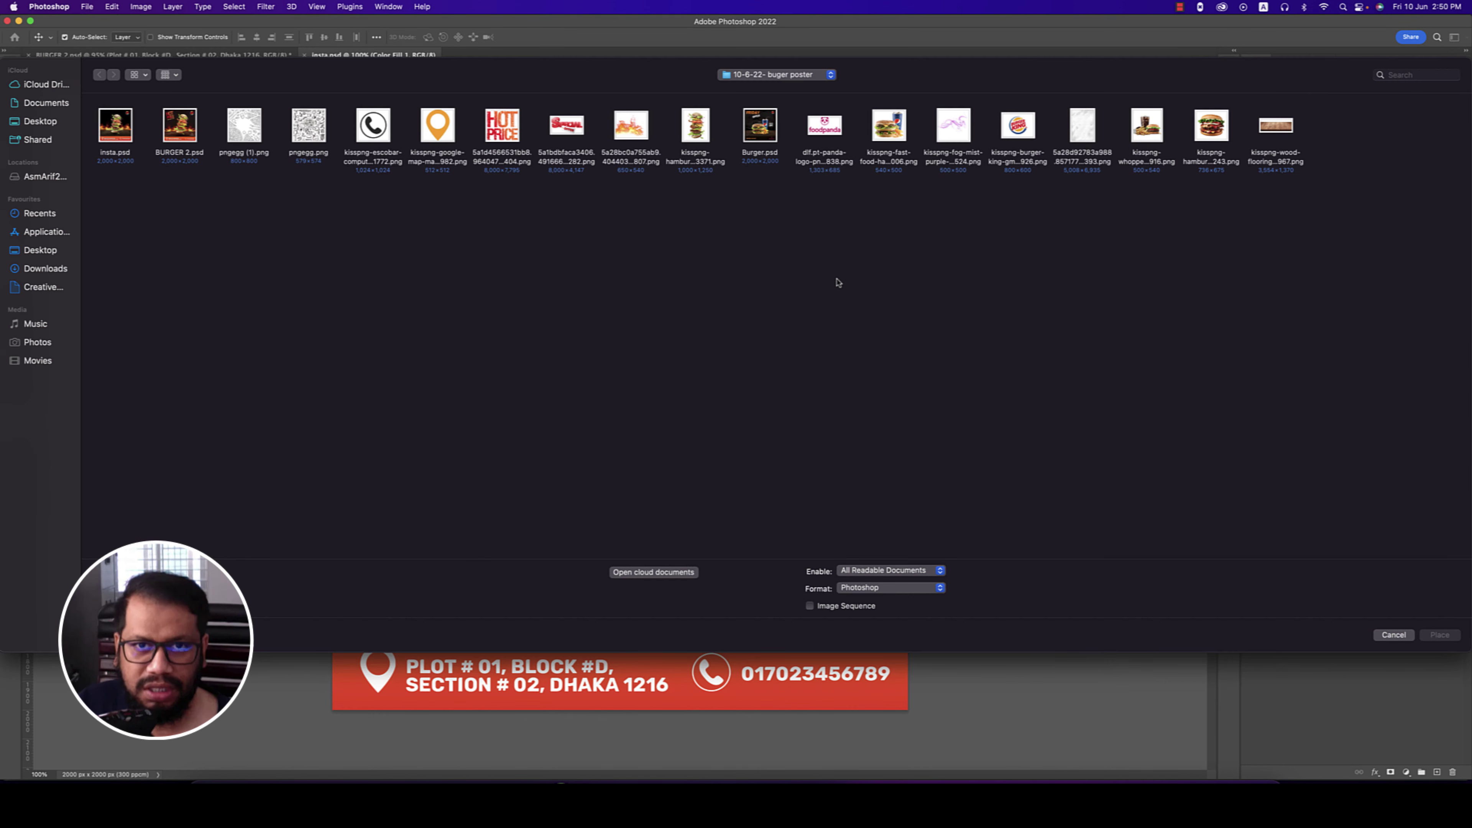
{"action": "double_click", "coordinate": [244, 125]}
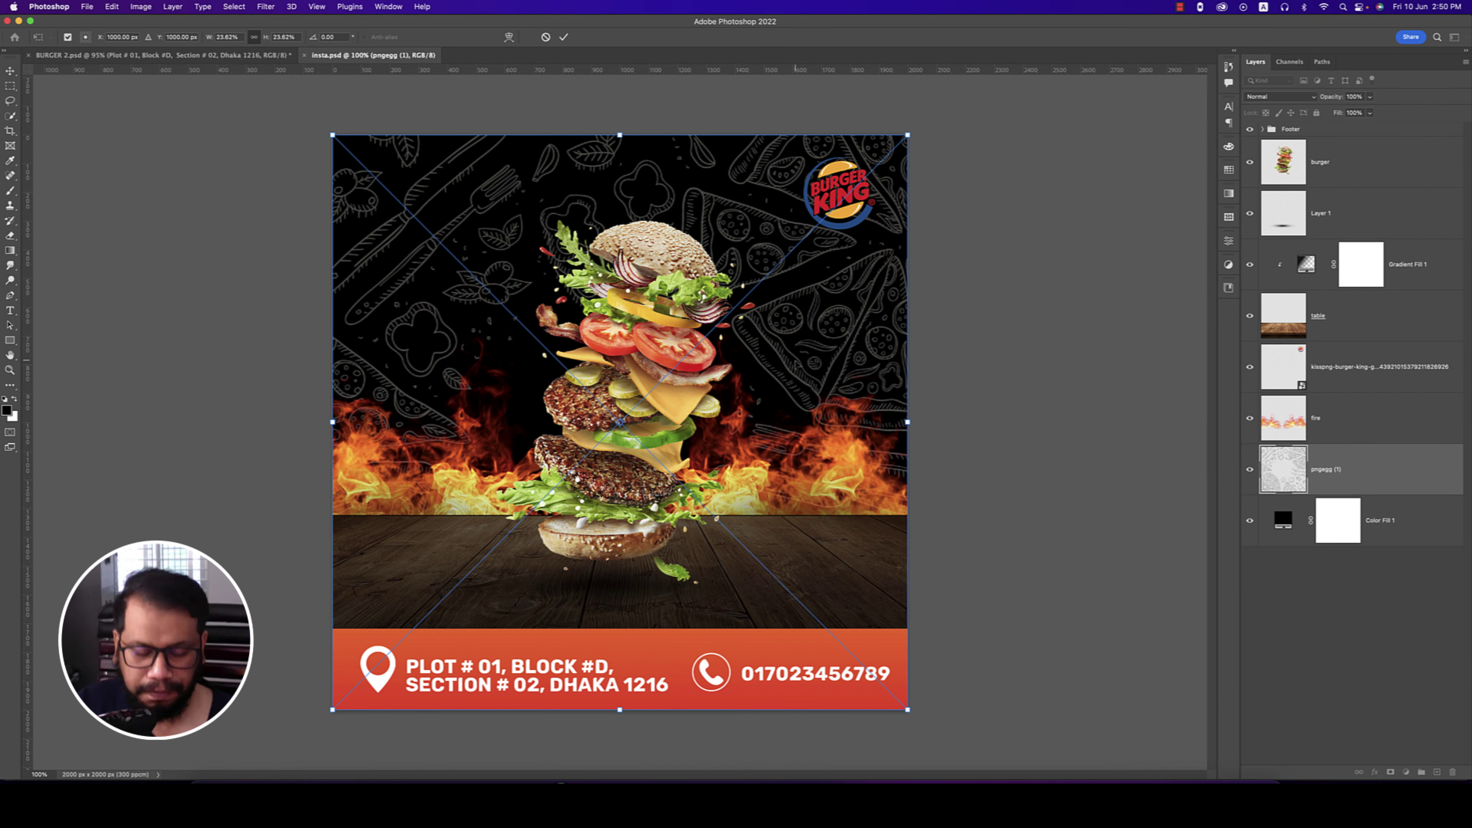
{"action": "key", "text": "Return"}
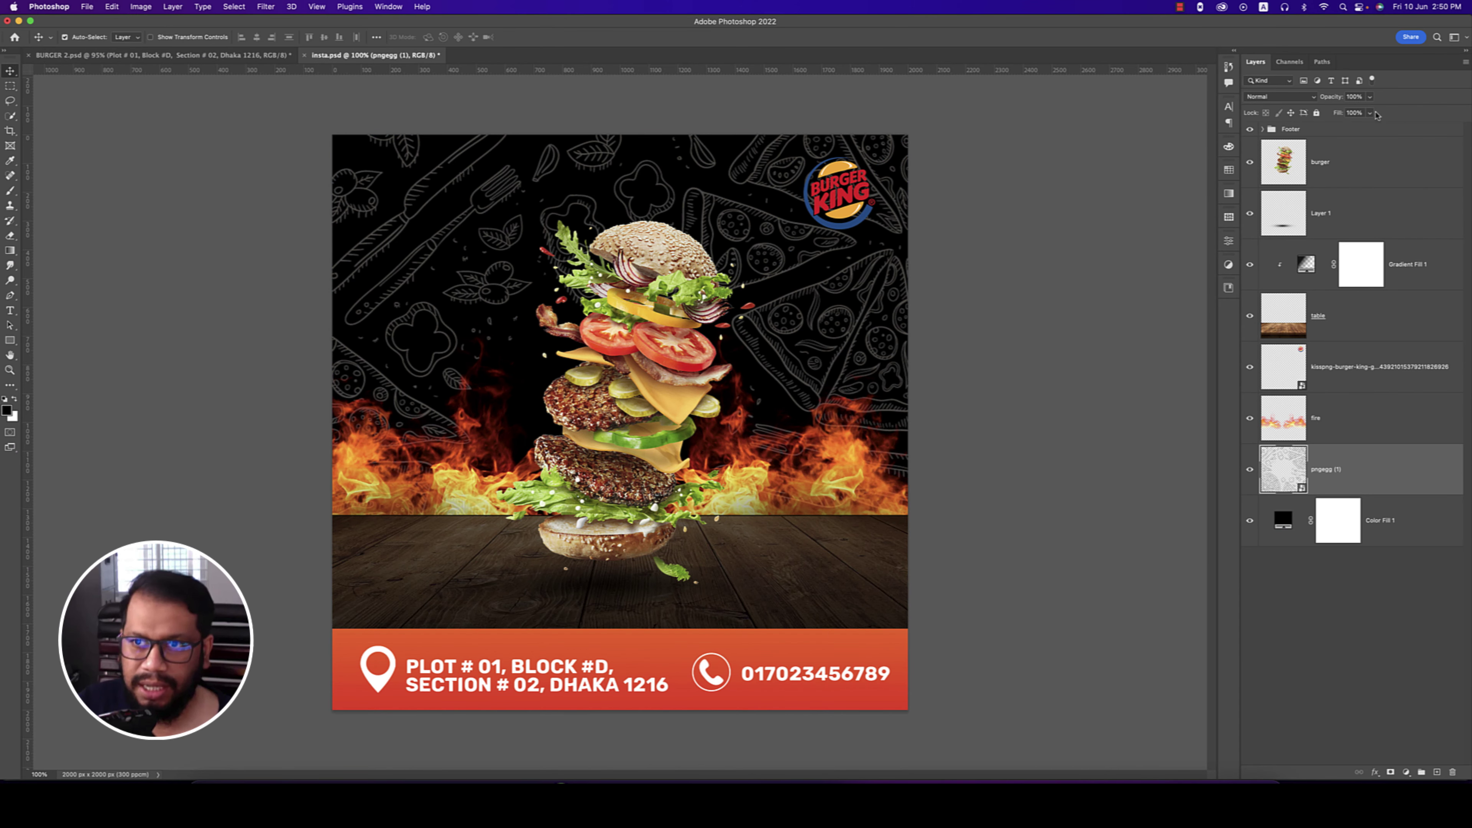
{"action": "left_click_drag", "start_coordinate": [1331, 99], "coordinate": [1294, 101]}
{"action": "left_click", "coordinate": [1075, 263]}
{"action": "key", "text": "super+s"}
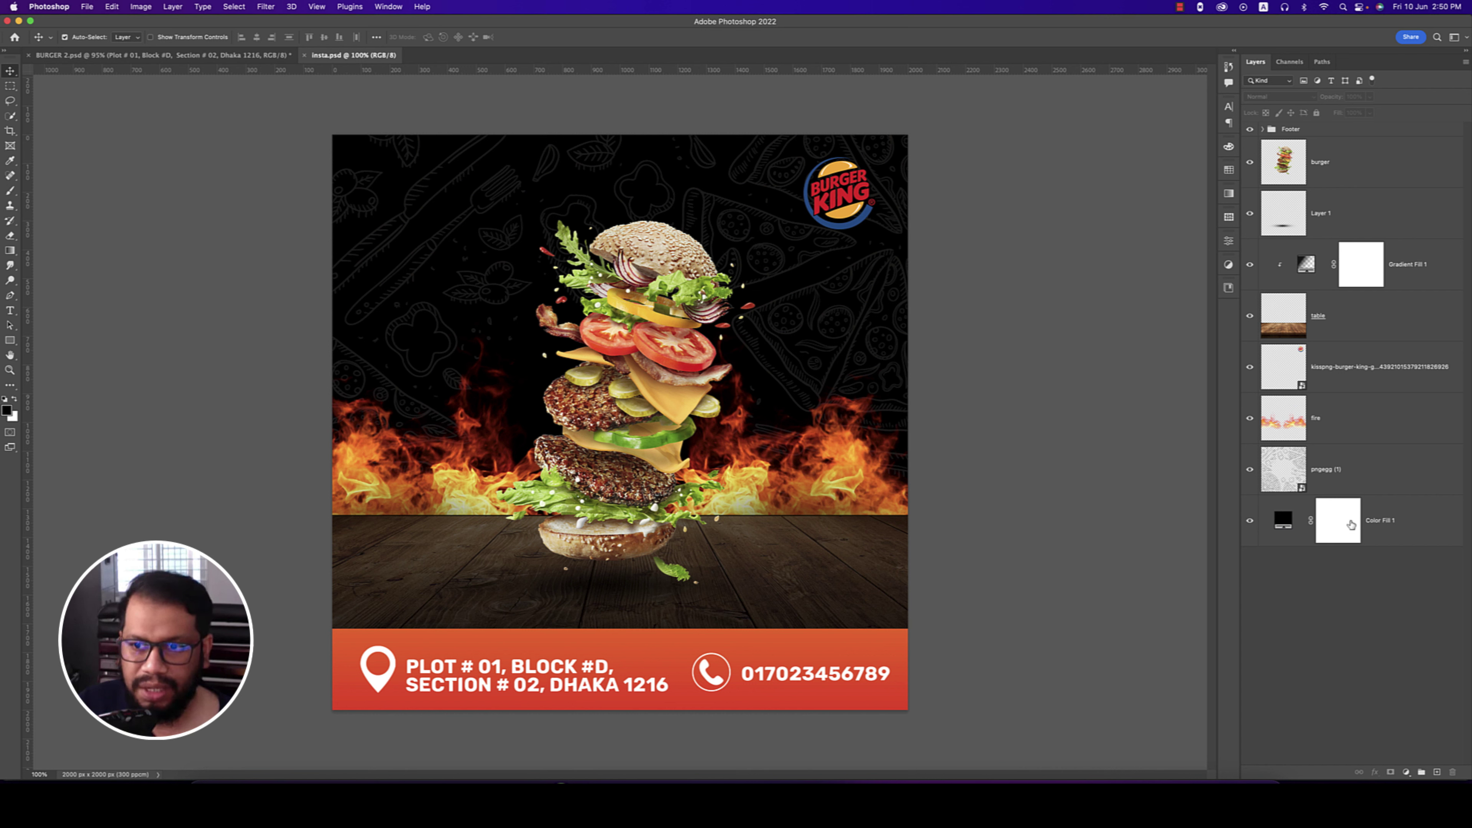
- Add a new layer above Color Fill 1 and sample the logo's yellow-orange as foreground colour
{"action": "left_click", "coordinate": [1299, 522]}
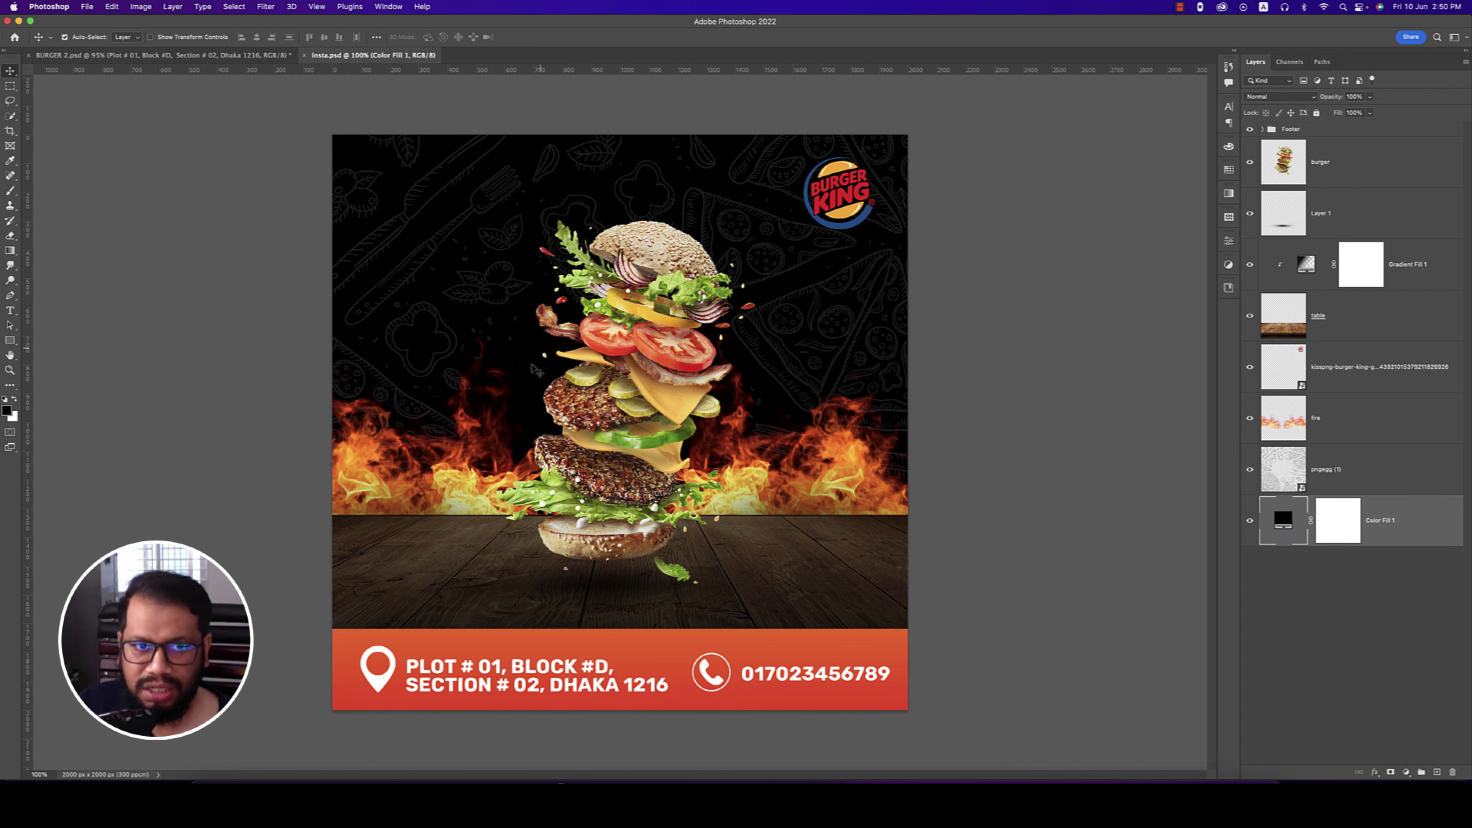
{"action": "left_click", "coordinate": [1438, 772]}
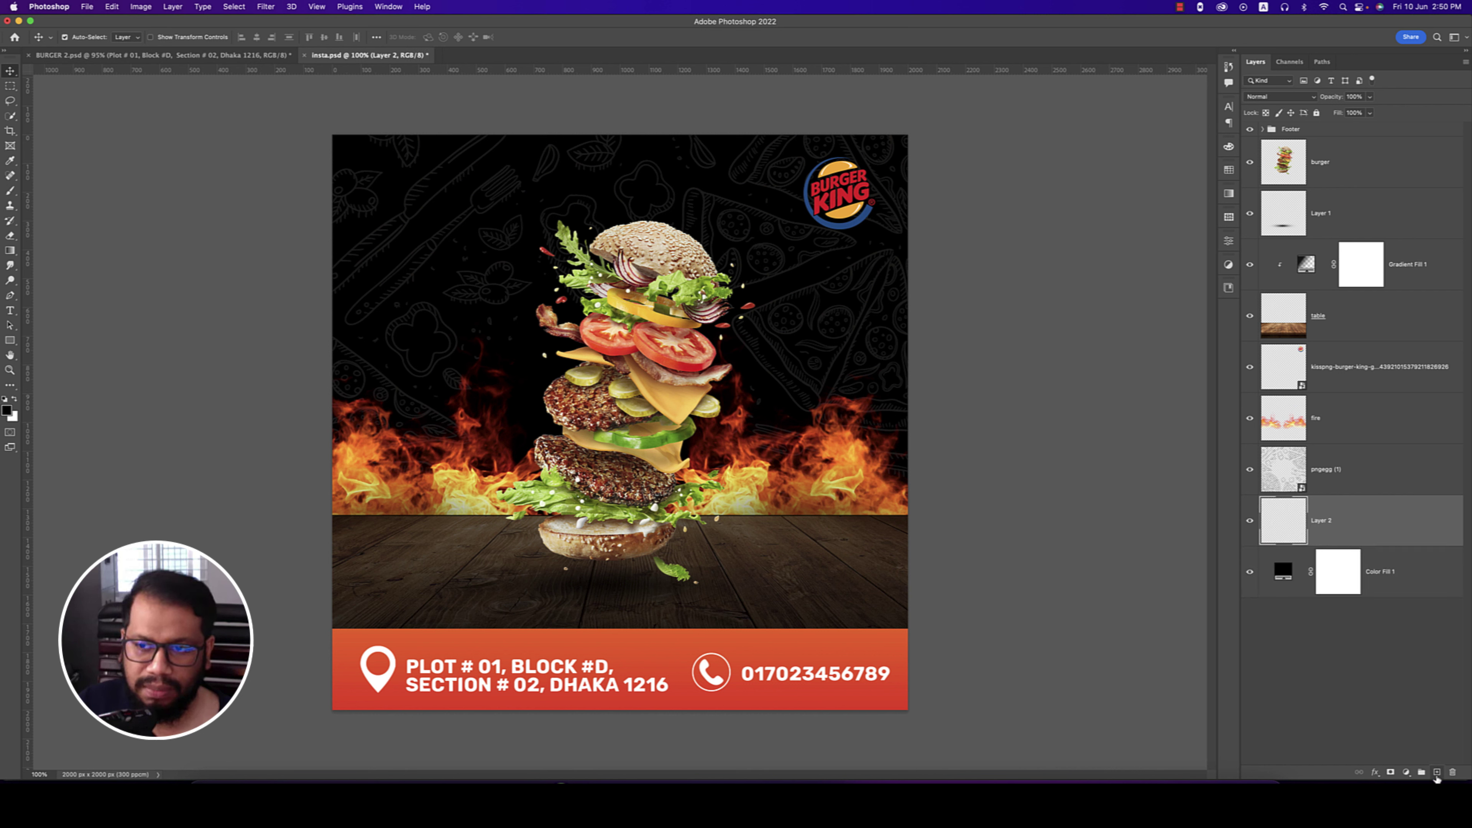
{"action": "left_click", "coordinate": [7, 408]}
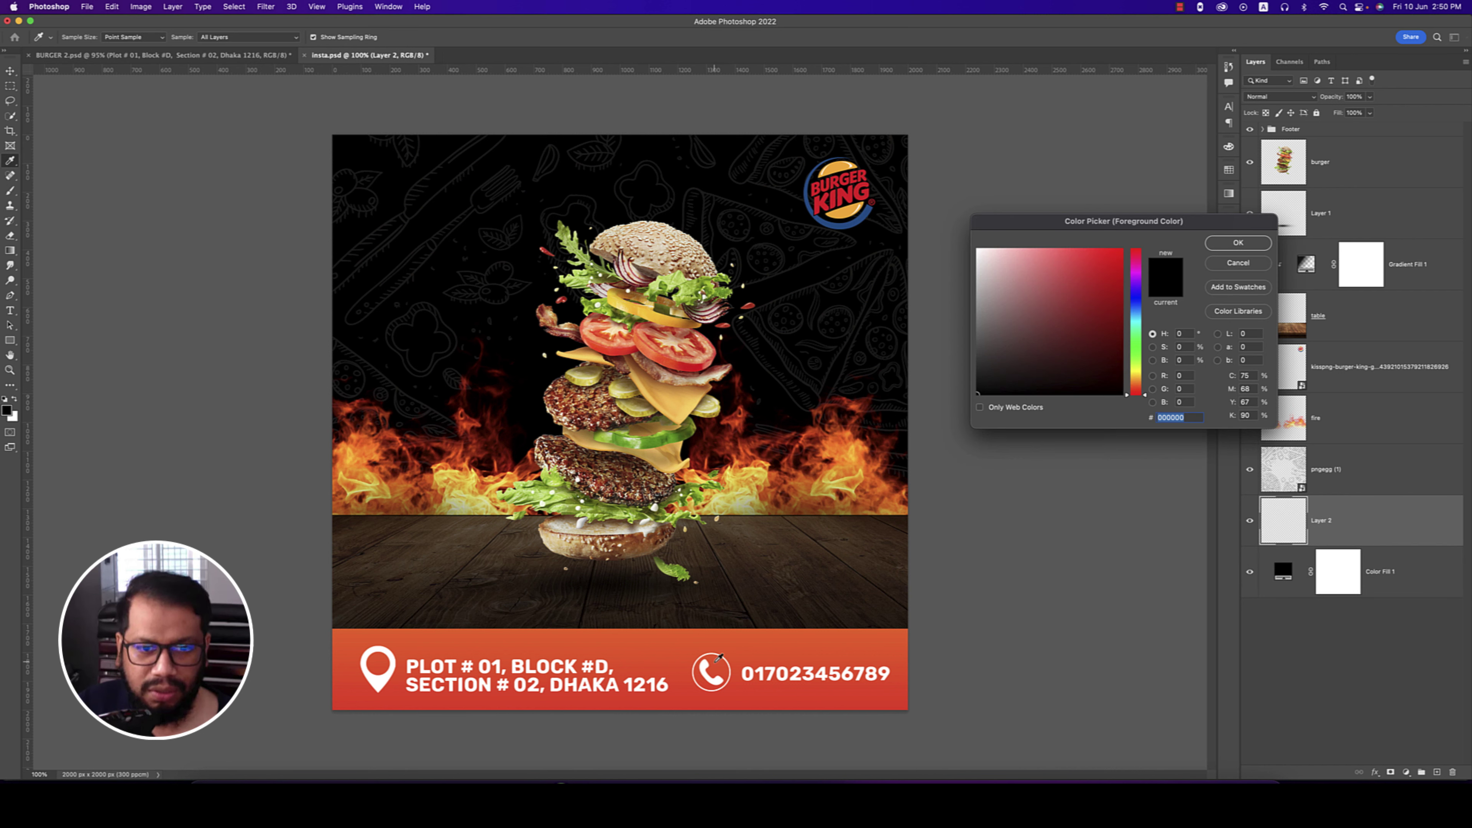
{"action": "left_click", "coordinate": [666, 639]}
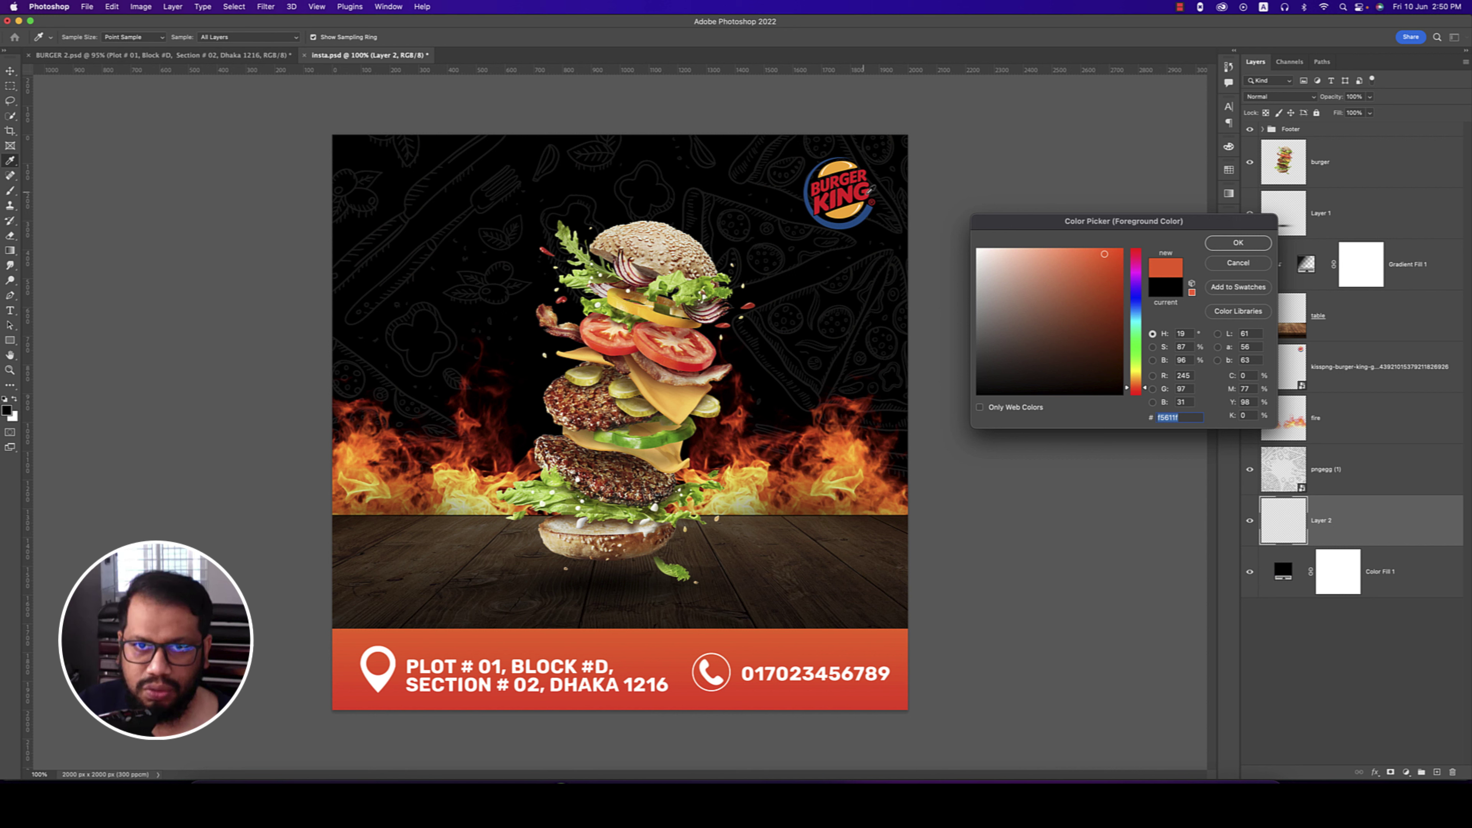
{"action": "left_click", "coordinate": [840, 173]}
{"action": "left_click", "coordinate": [1224, 241]}
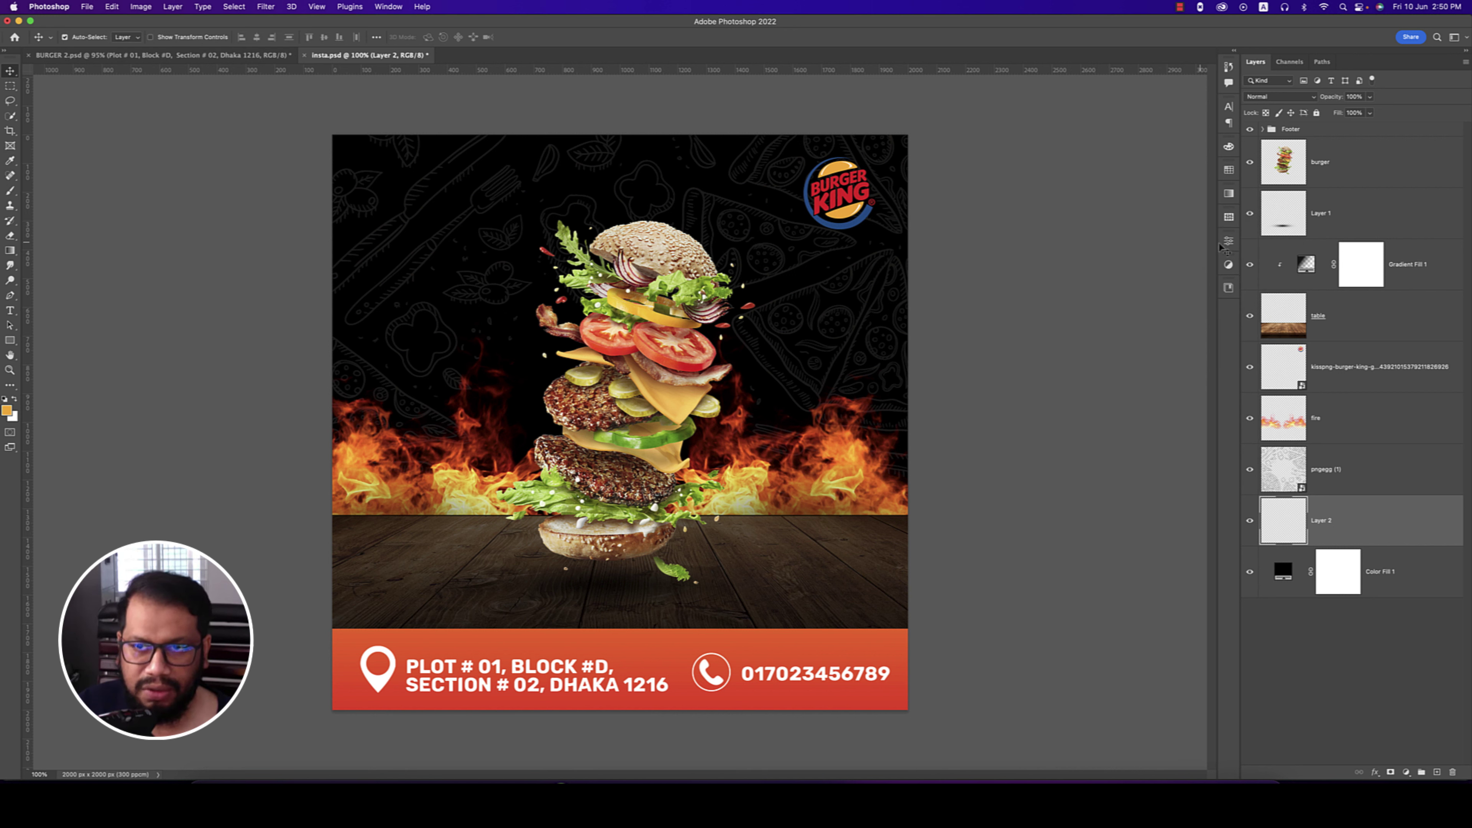
- Paint a soft brush dab, then enlarge it and centre it behind the burger as a glow
{"action": "left_click", "coordinate": [10, 192]}
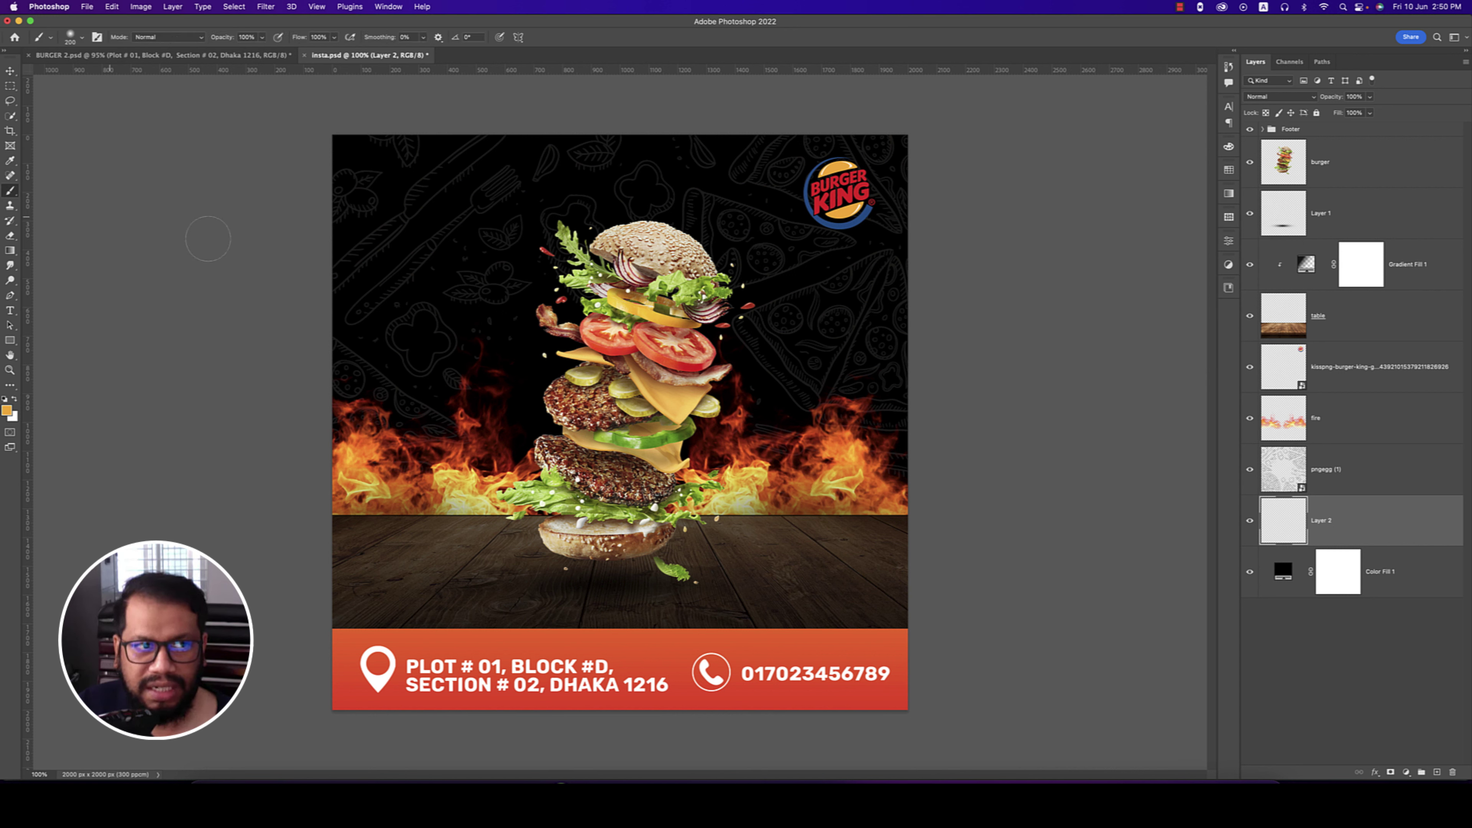
{"action": "left_click", "coordinate": [475, 271]}
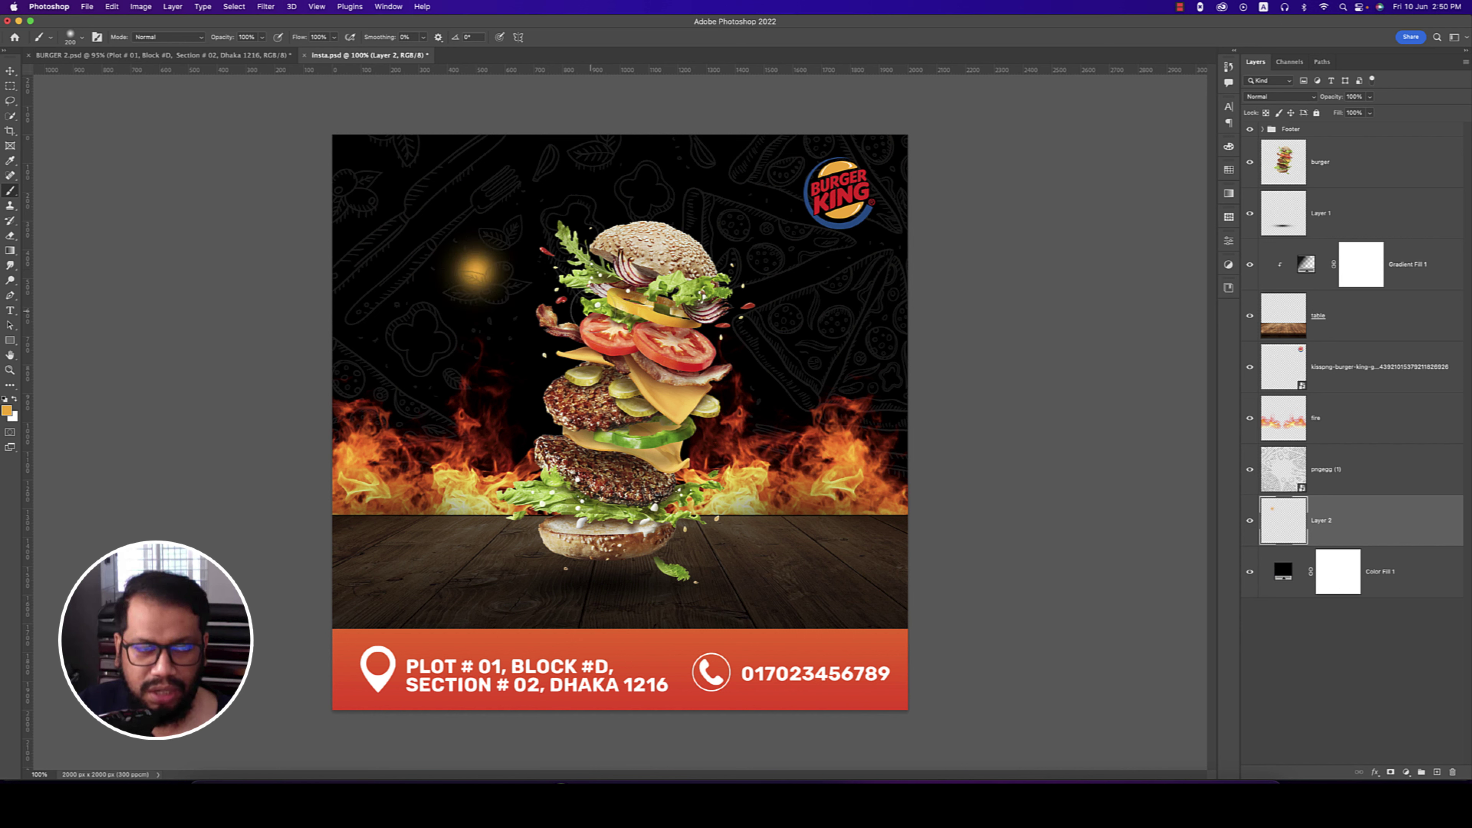
{"action": "key", "text": "super+t"}
{"action": "left_click_drag", "start_coordinate": [522, 271], "coordinate": [951, 294]}
{"action": "left_click_drag", "start_coordinate": [777, 304], "coordinate": [700, 424]}
{"action": "key", "text": "Return"}
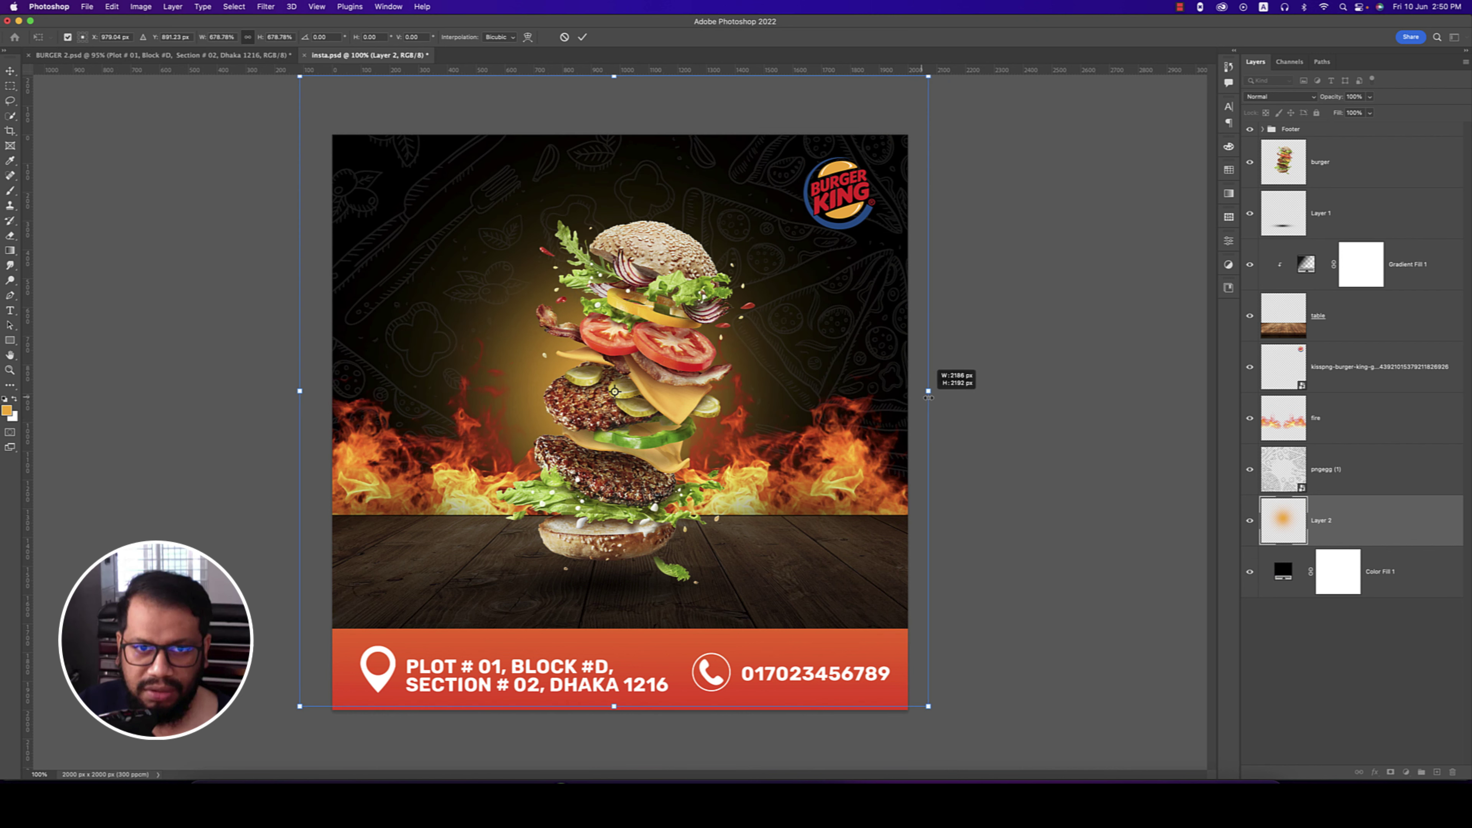
{"action": "key", "text": "b"}
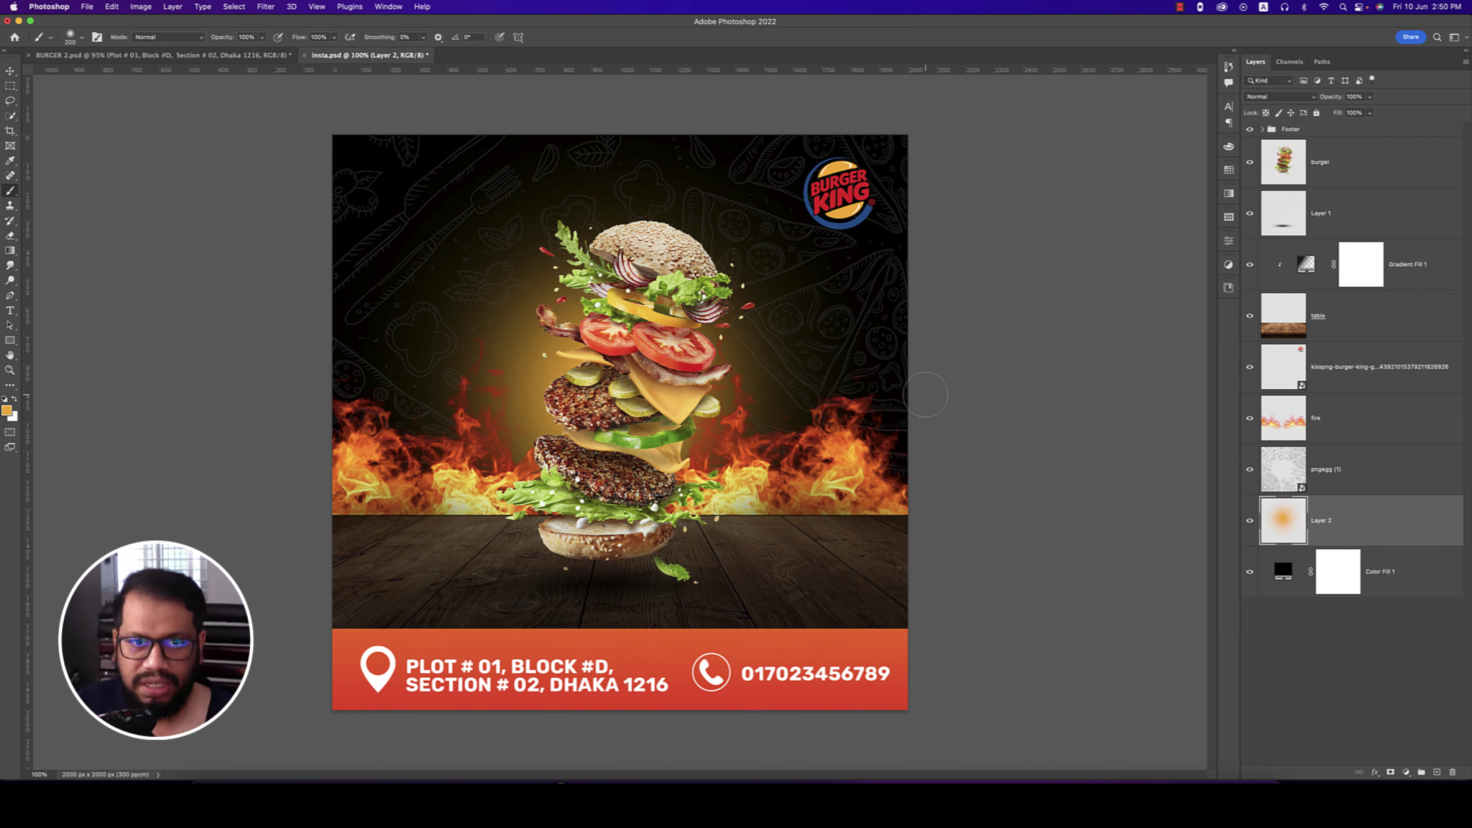
- Set the glow layer's blend mode to Pin Light at 85% opacity, after trying Soft Light
{"action": "left_click", "coordinate": [10, 70]}
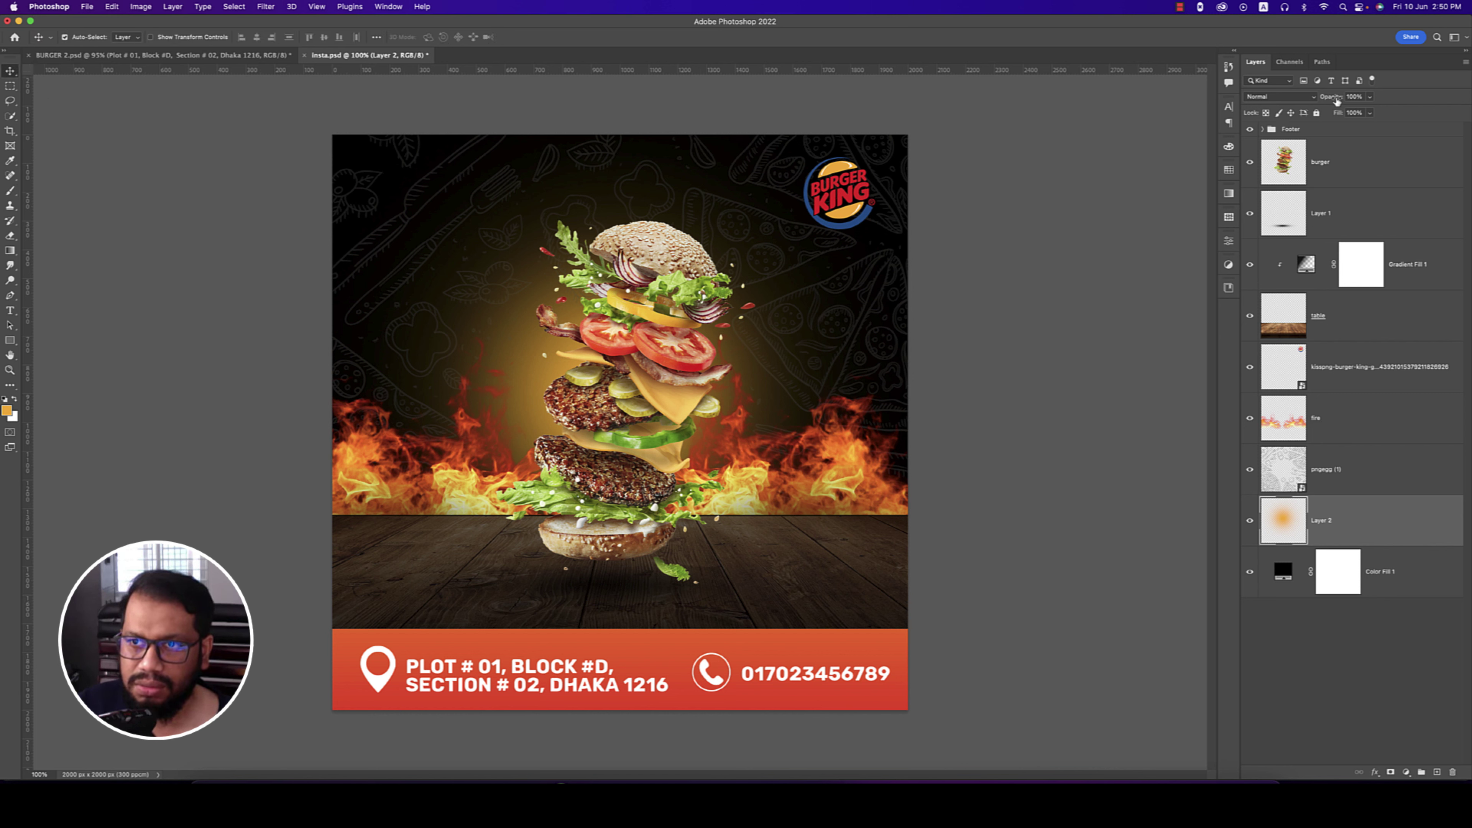
{"action": "left_click_drag", "start_coordinate": [1337, 98], "coordinate": [1311, 98]}
{"action": "left_click", "coordinate": [1304, 99]}
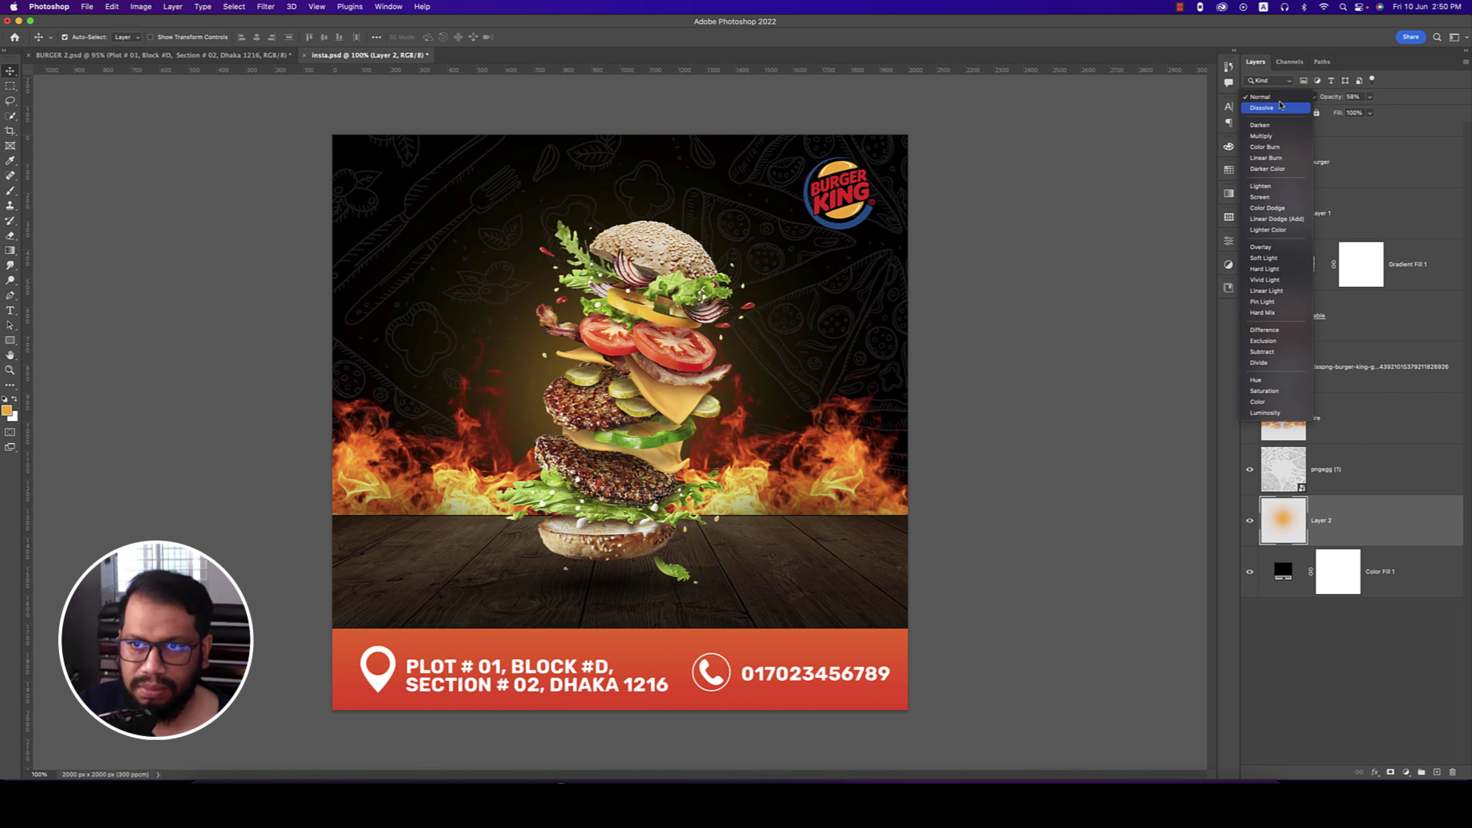
{"action": "left_click", "coordinate": [1266, 259]}
{"action": "left_click_drag", "start_coordinate": [1334, 100], "coordinate": [1431, 99]}
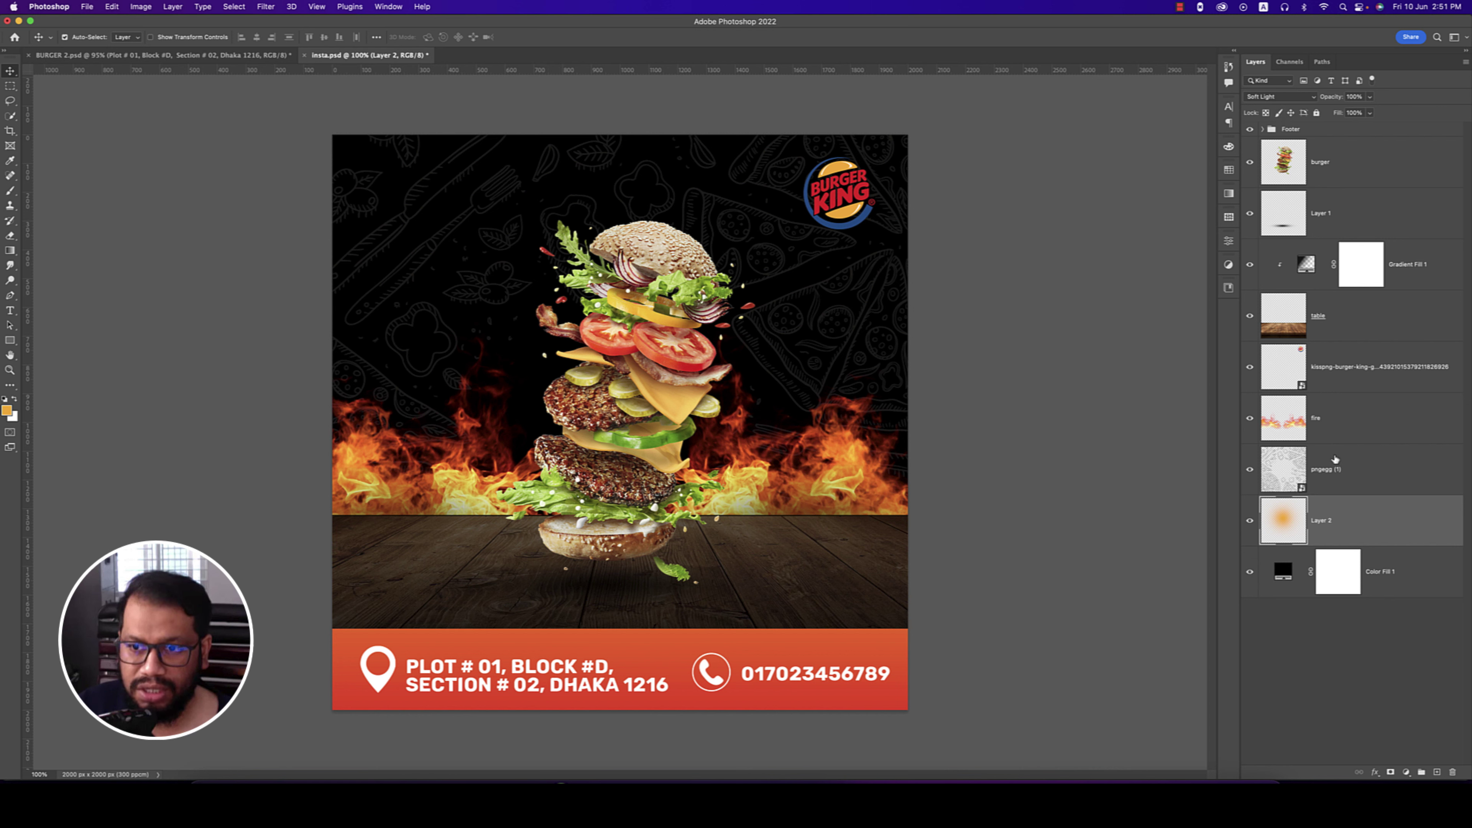
{"action": "left_click", "coordinate": [1293, 97]}
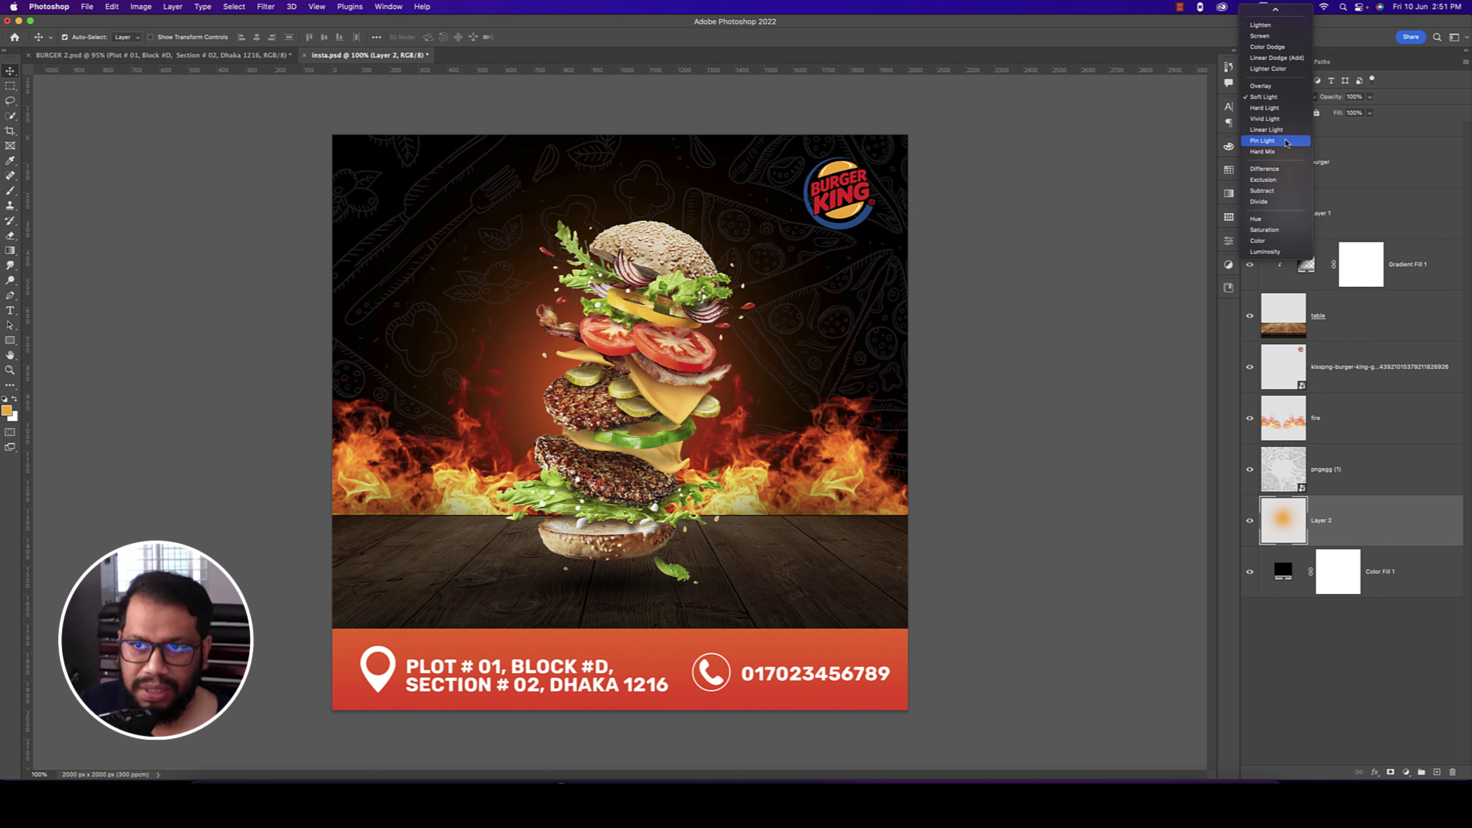
{"action": "left_click", "coordinate": [1287, 141]}
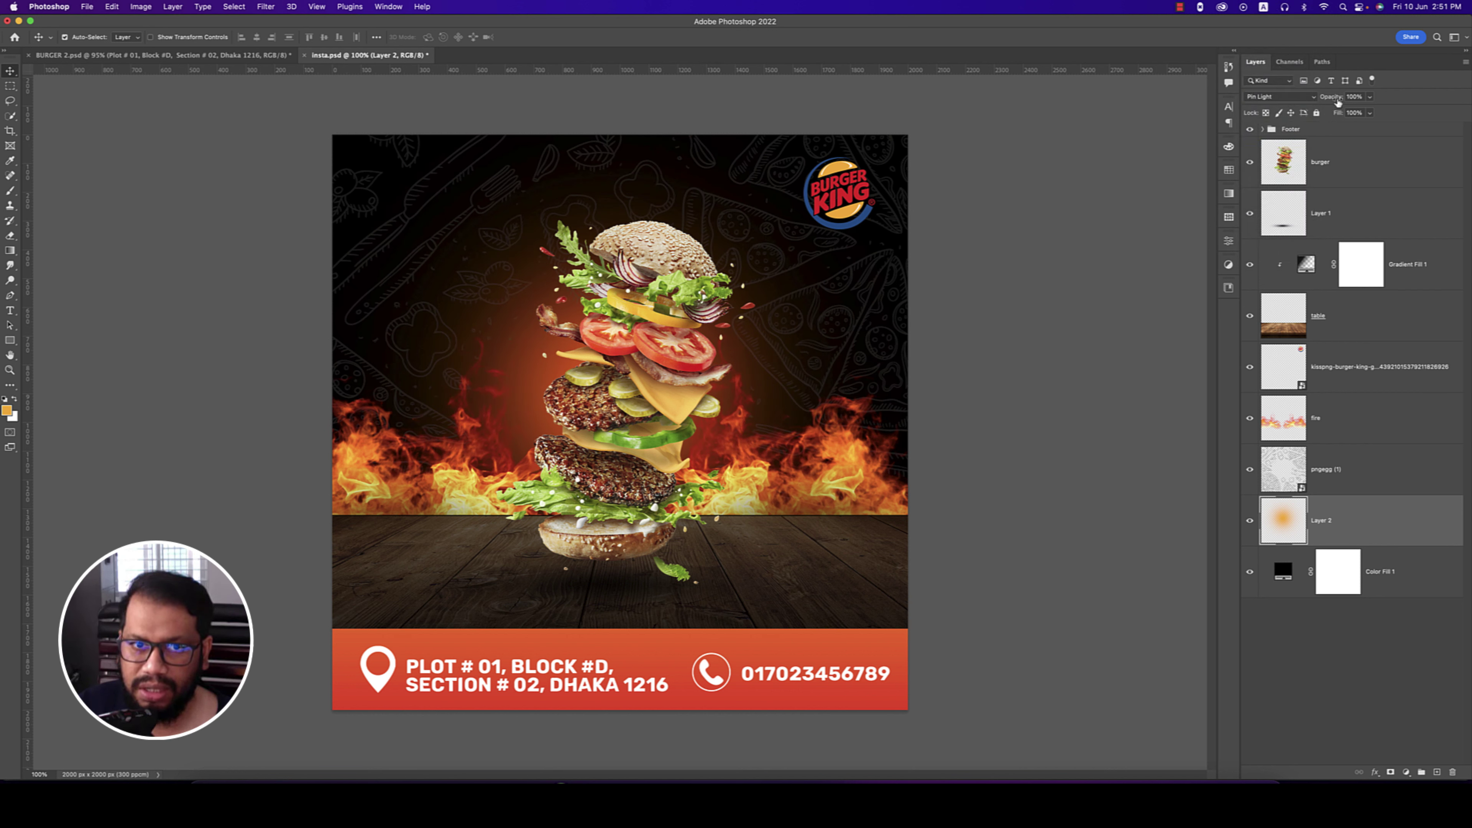
{"action": "left_click_drag", "start_coordinate": [1338, 102], "coordinate": [1329, 102]}
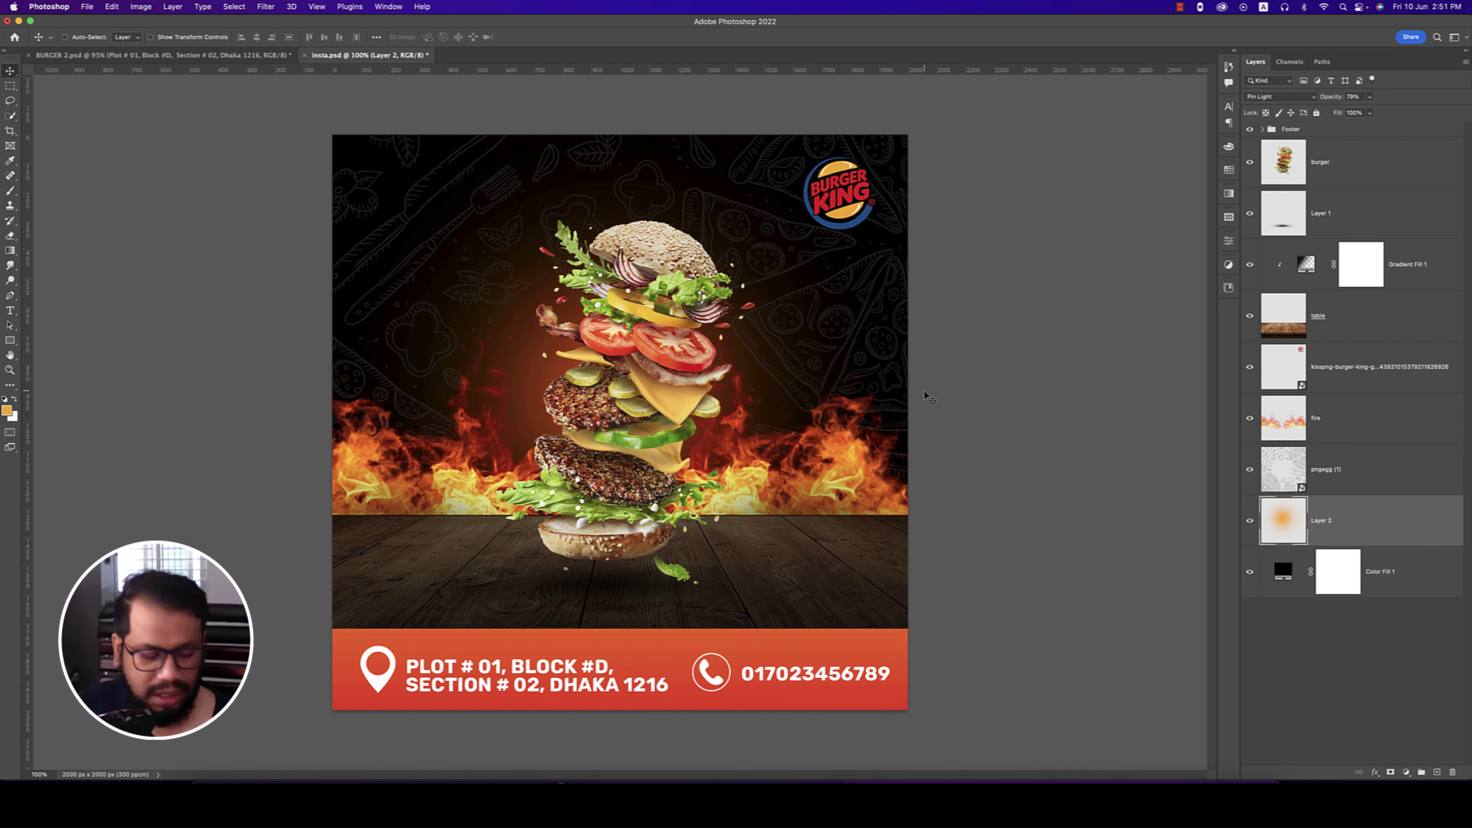
- Widen the glow to about 142%, set its opacity to 78%, and select the pngegg (1) layer's blend modes
{"action": "key", "text": "super+t"}
{"action": "left_click_drag", "start_coordinate": [928, 393], "coordinate": [1063, 392]}
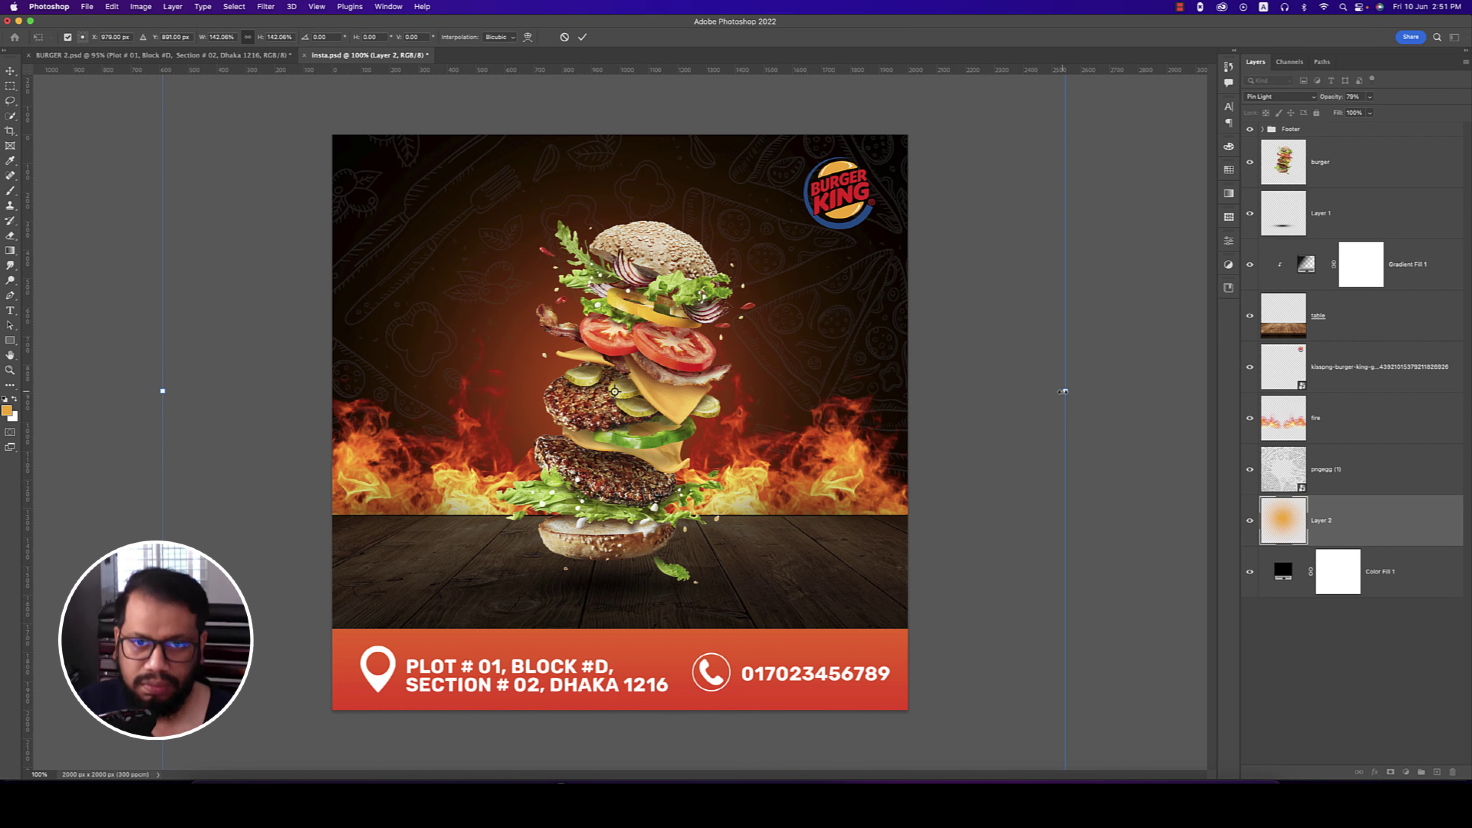
{"action": "key", "text": "Return"}
{"action": "left_click_drag", "start_coordinate": [1335, 100], "coordinate": [1315, 107]}
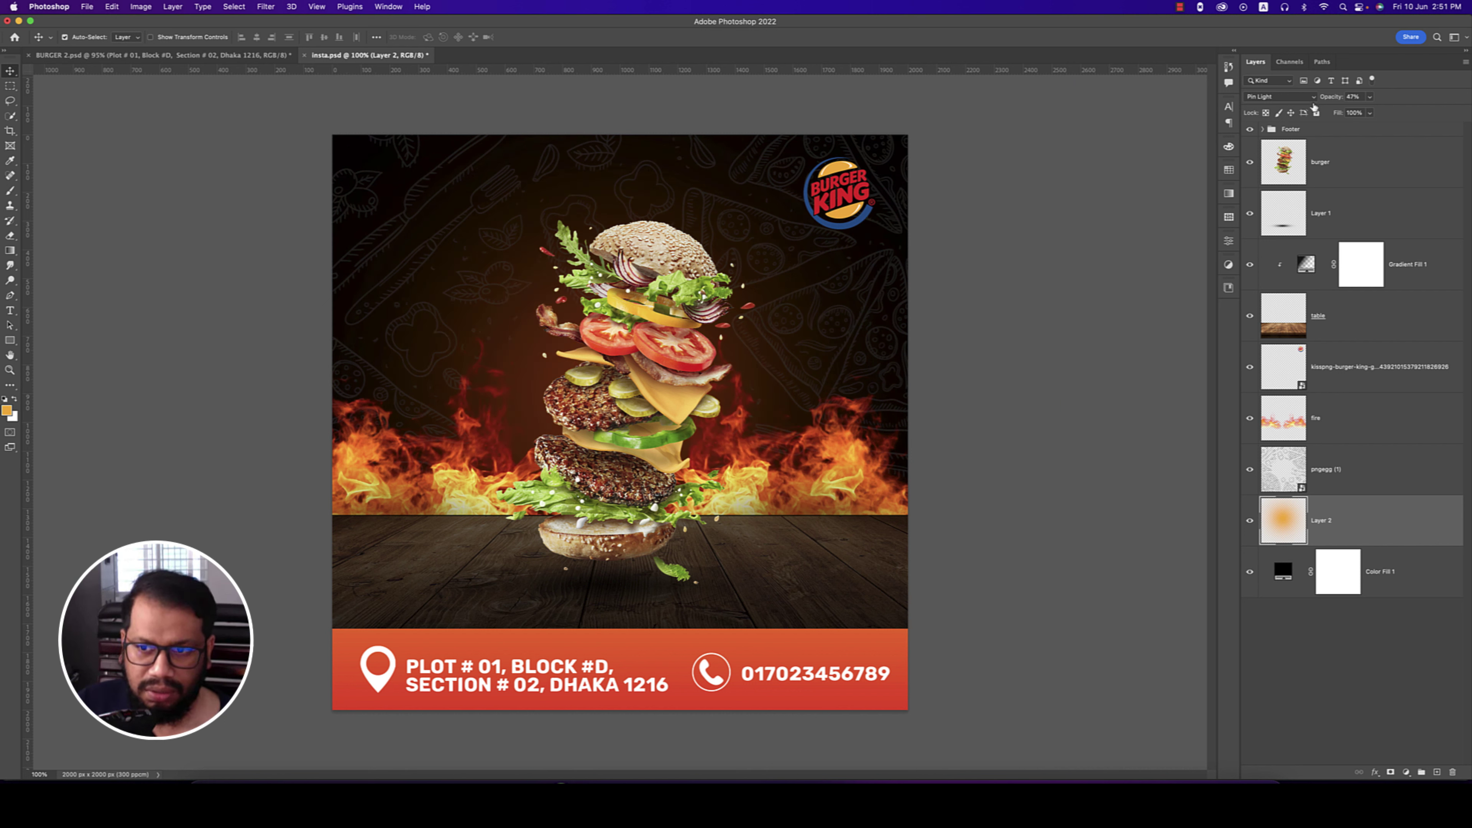
{"action": "left_click", "coordinate": [1358, 467]}
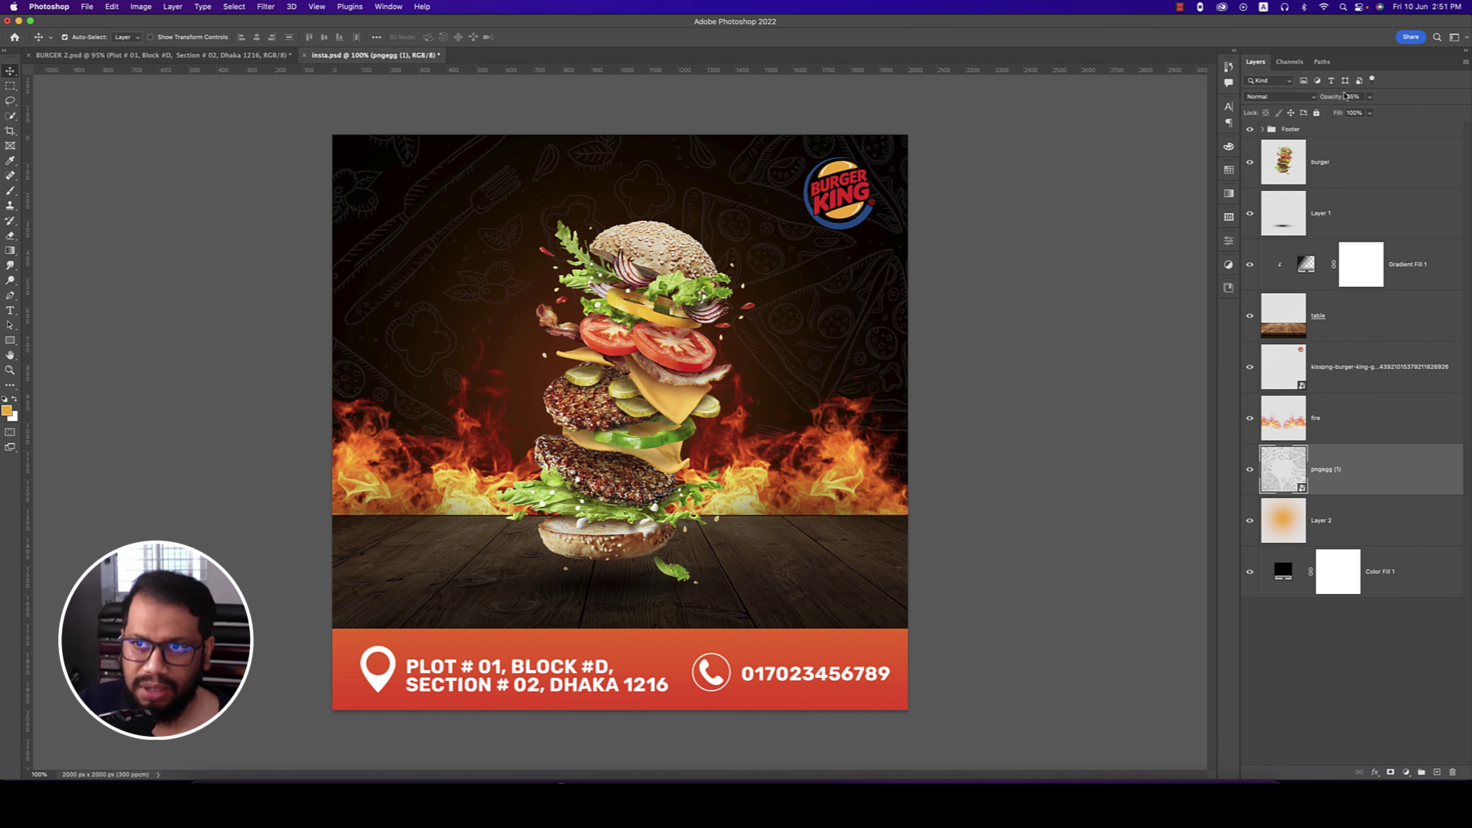
{"action": "left_click", "coordinate": [1279, 97]}
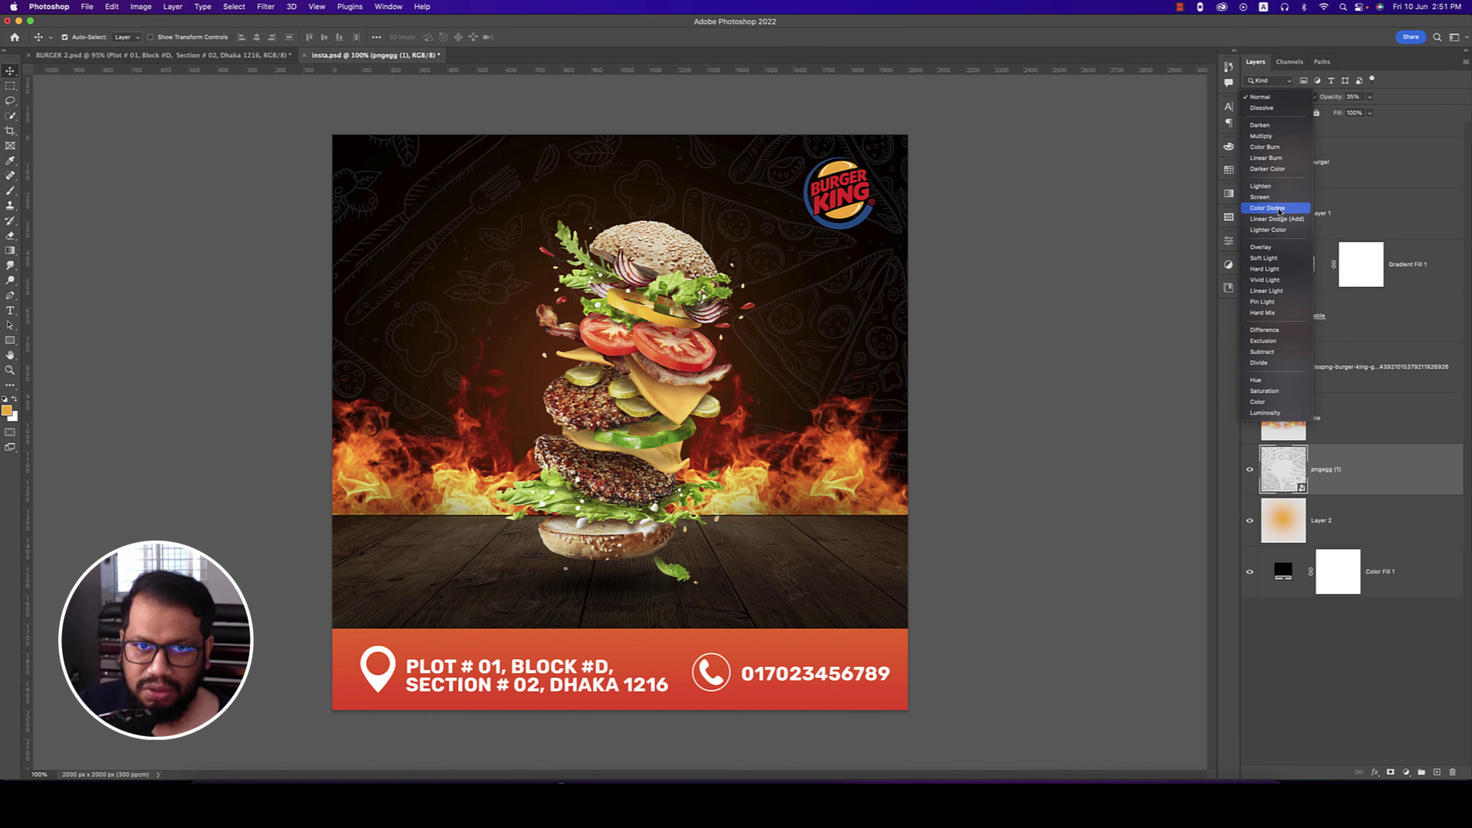